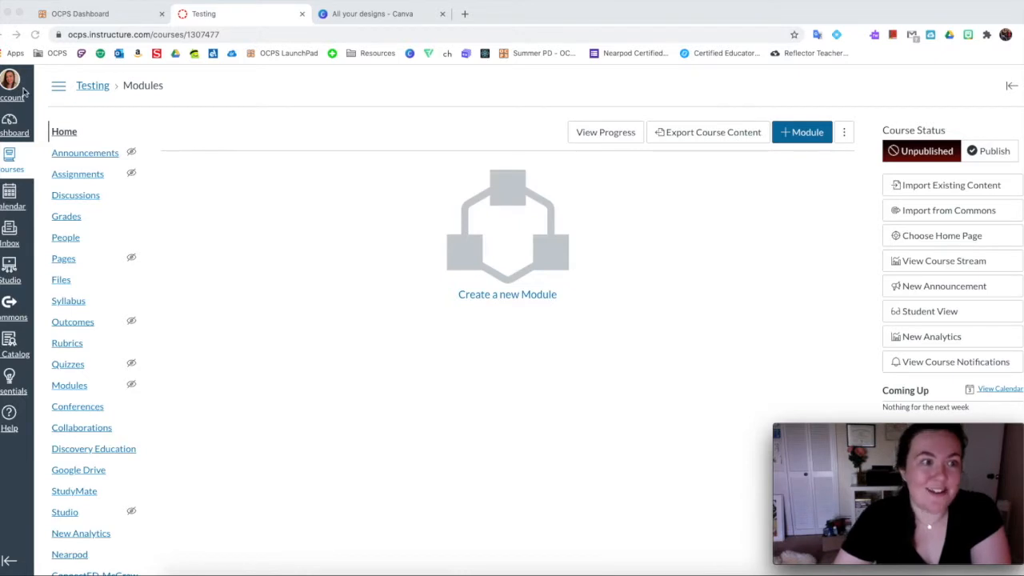
# Step: Open the list of pages in the Testing course
pyautogui.click(73, 131)
pyautogui.click(91, 131)
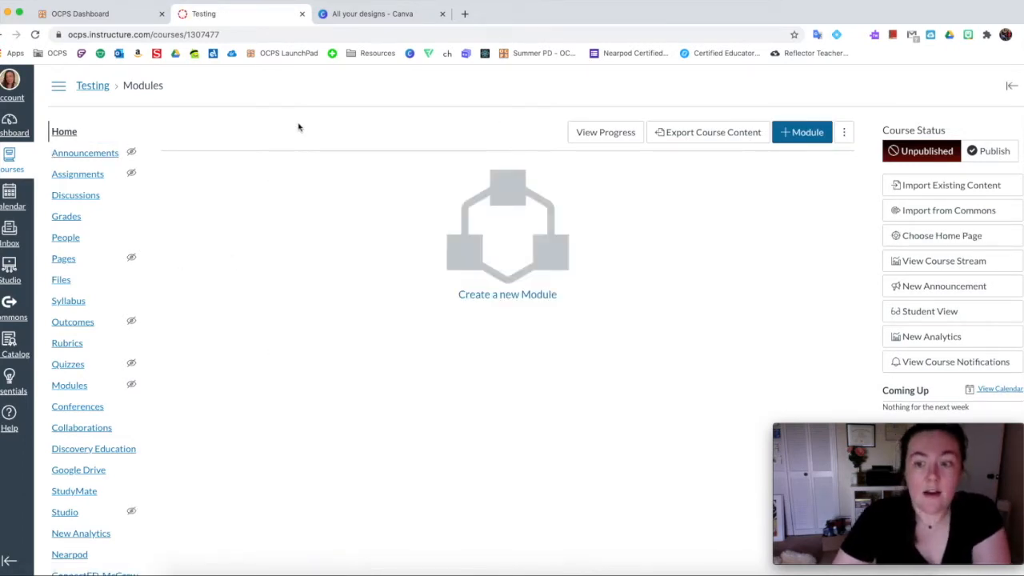
pyautogui.click(61, 261)
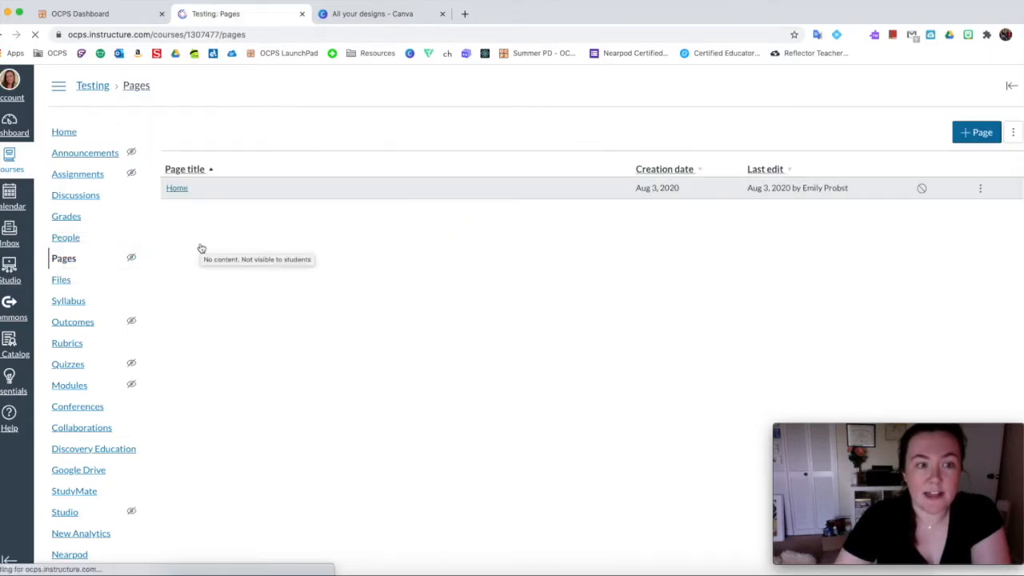
pyautogui.click(992, 141)
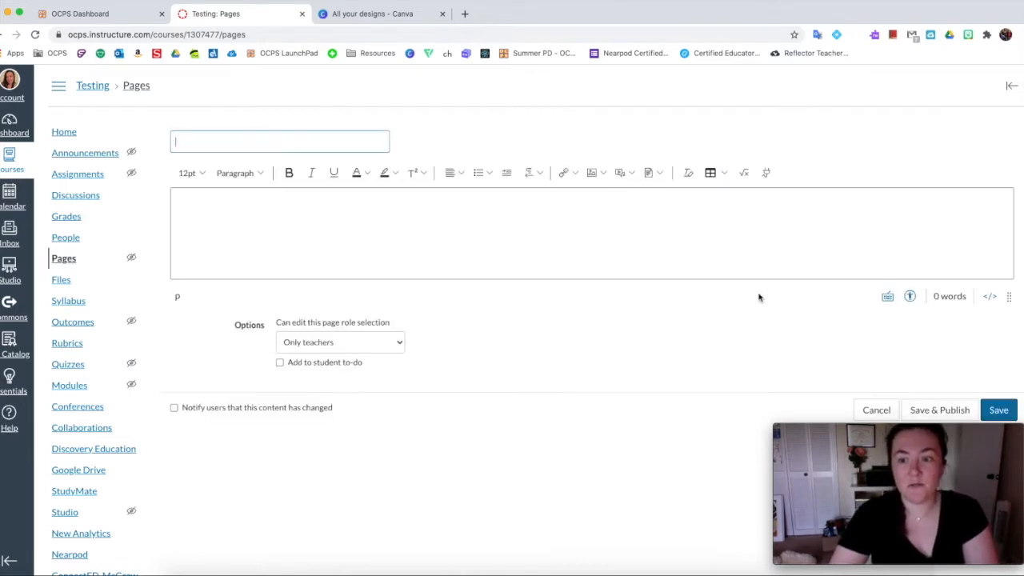
pyautogui.click(877, 410)
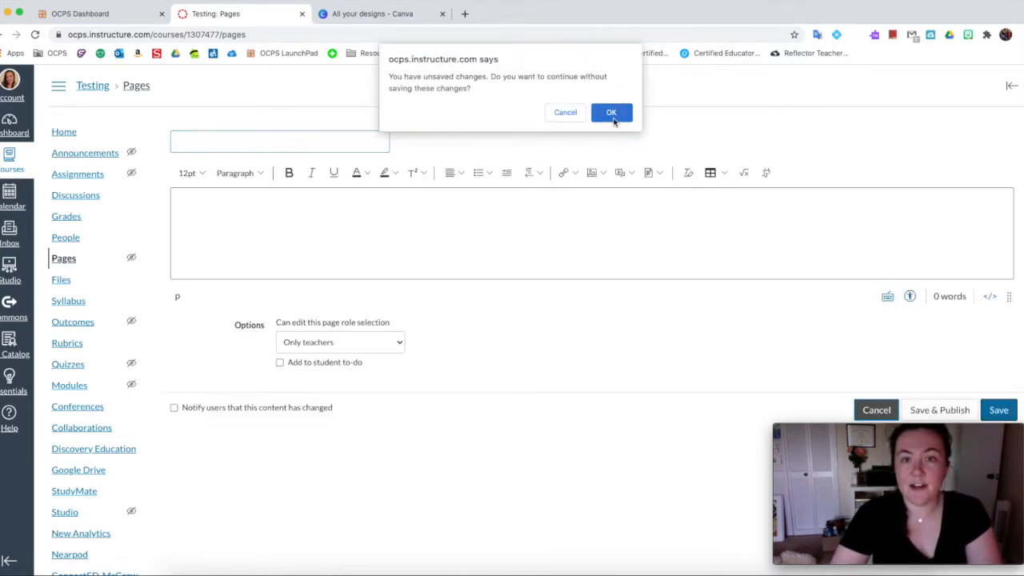
pyautogui.click(612, 119)
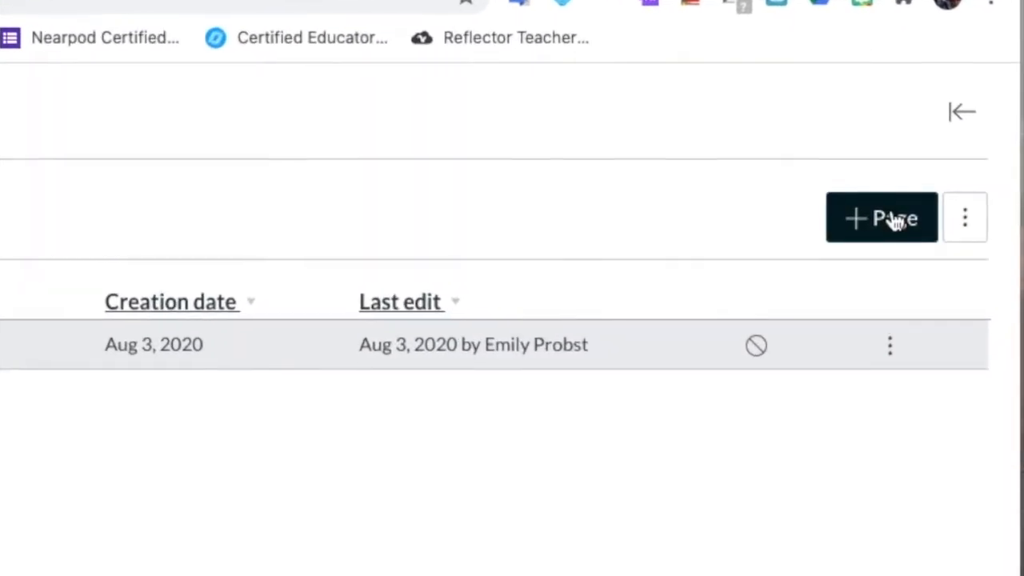
# Step: Create a new course page, title it "Home Page", and place the cursor in its empty body
pyautogui.click(896, 221)
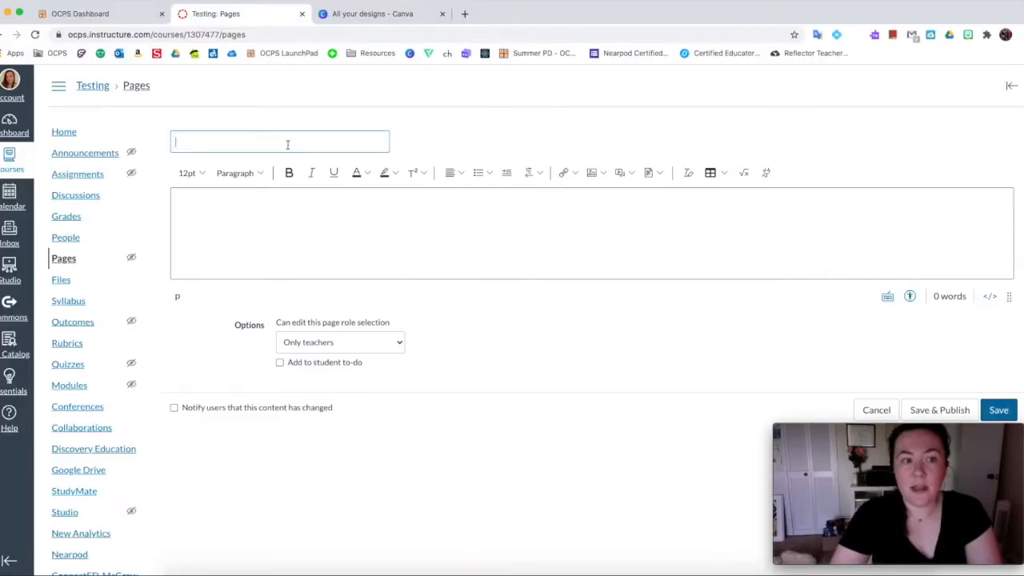
pyautogui.click(288, 144)
pyautogui.write('Home Page')
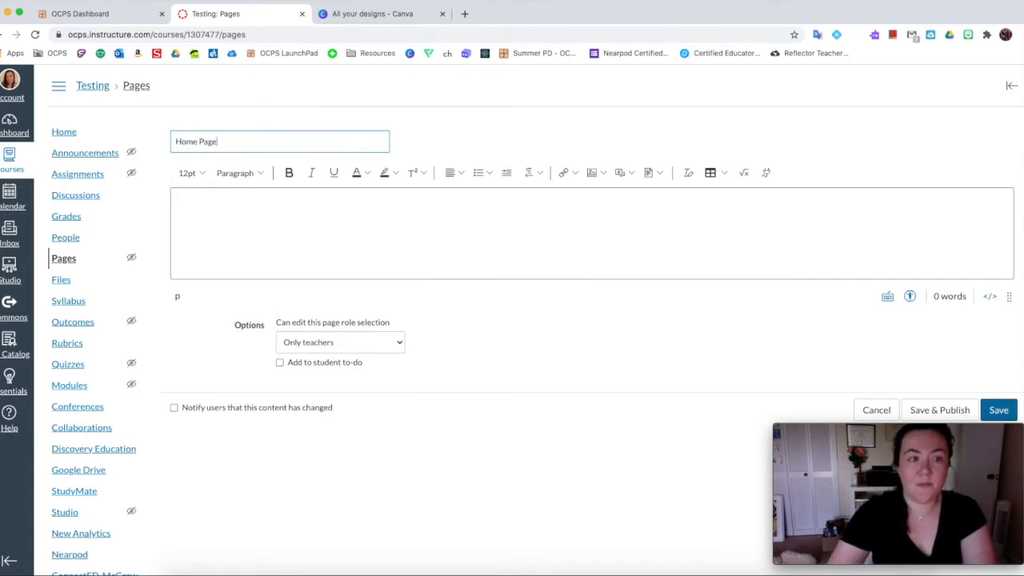
pyautogui.click(467, 197)
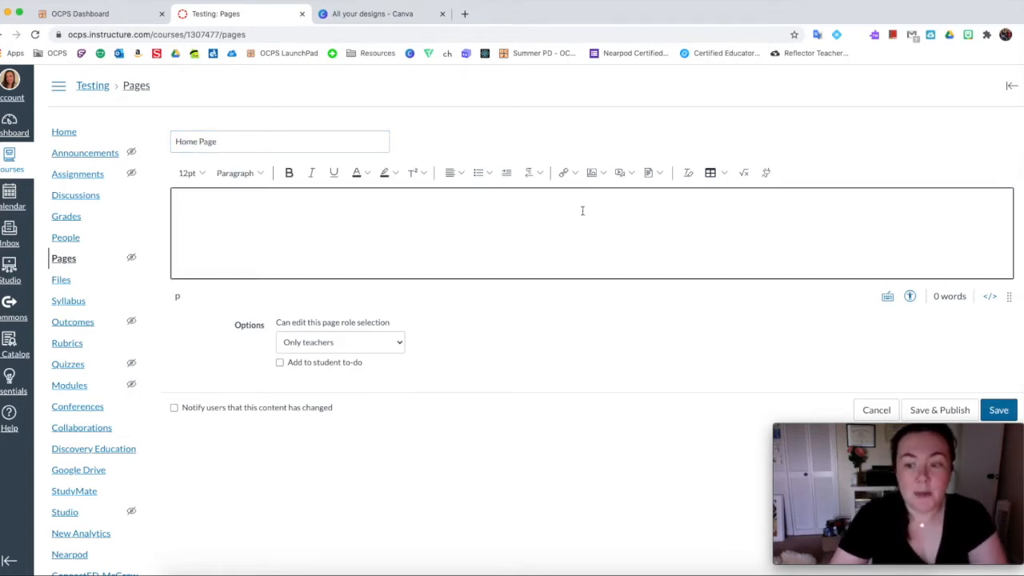
# Step: Switch to Canva, search the design types for "banner", and create a new LinkedIn Banner design
pyautogui.click(370, 15)
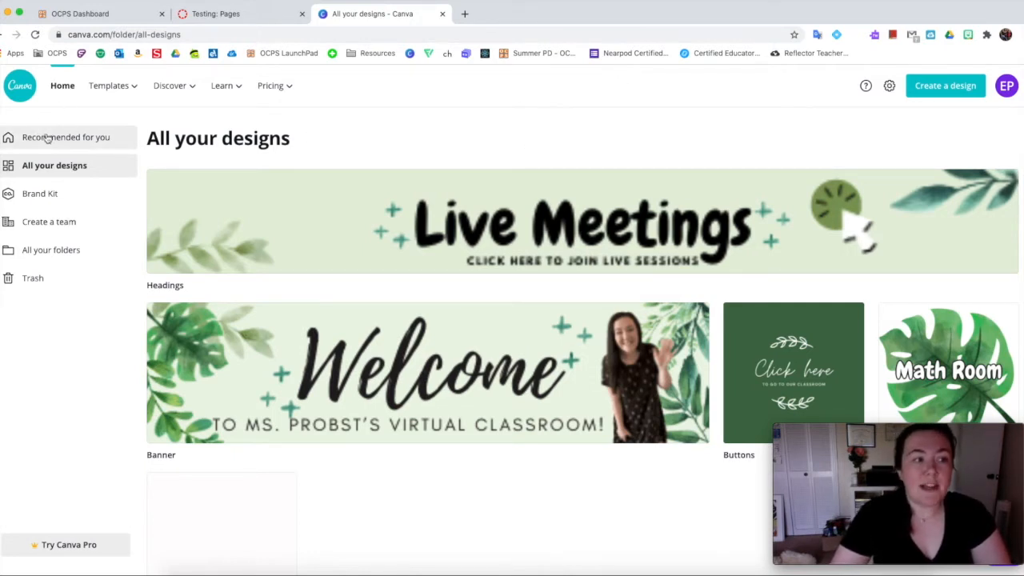
pyautogui.click(57, 91)
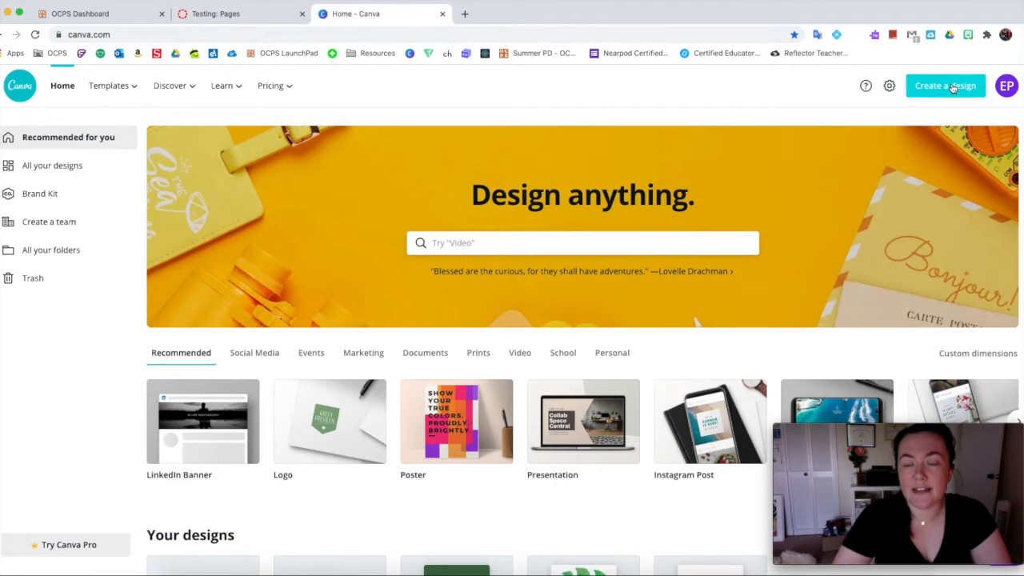
pyautogui.click(42, 167)
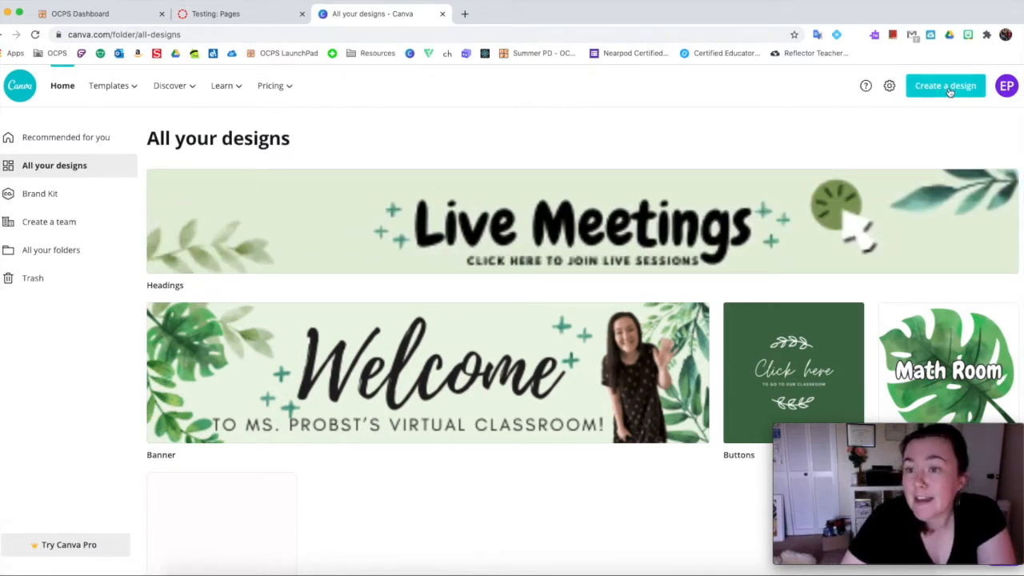
pyautogui.click(948, 88)
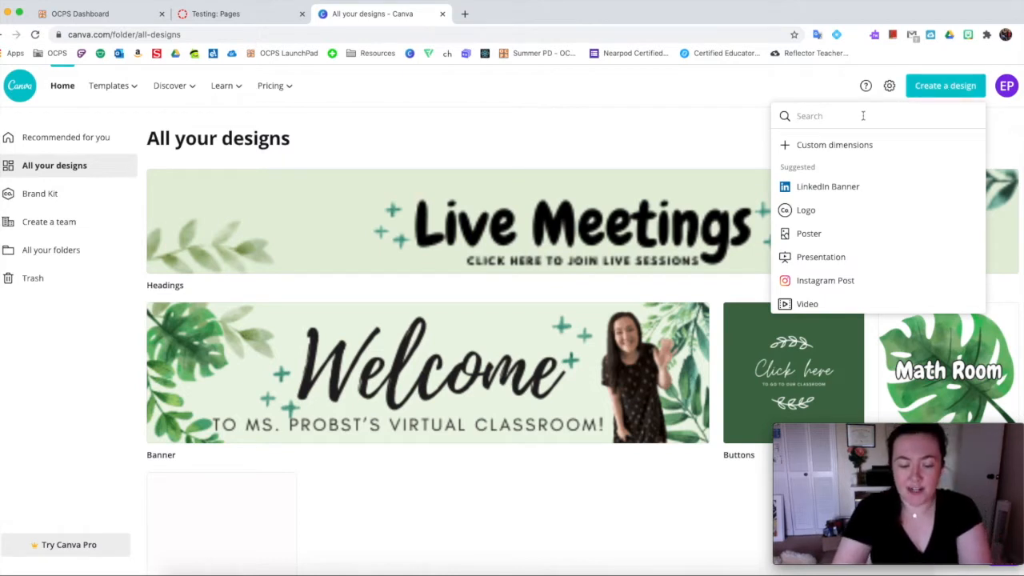
pyautogui.write('banner')
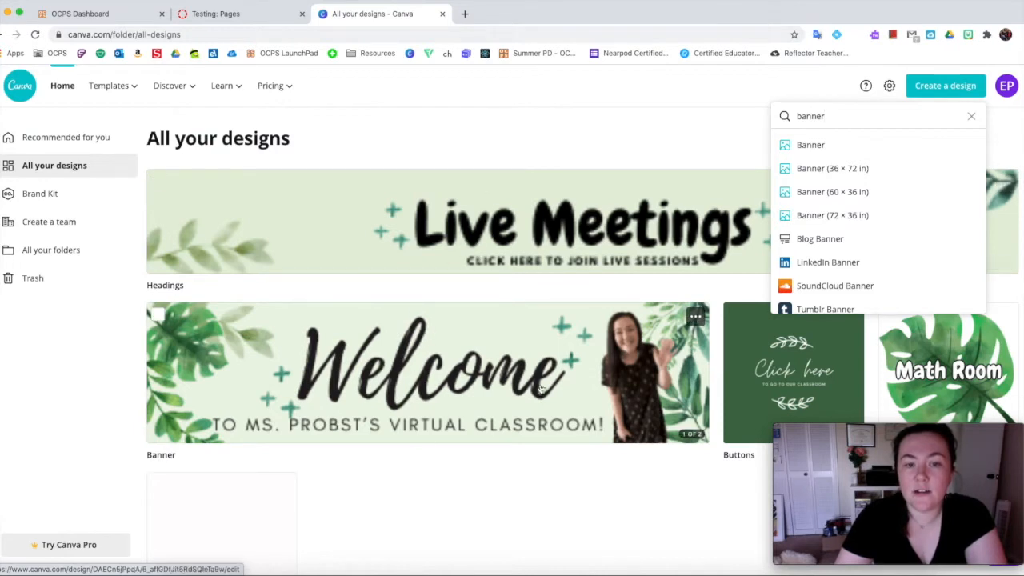
pyautogui.click(836, 269)
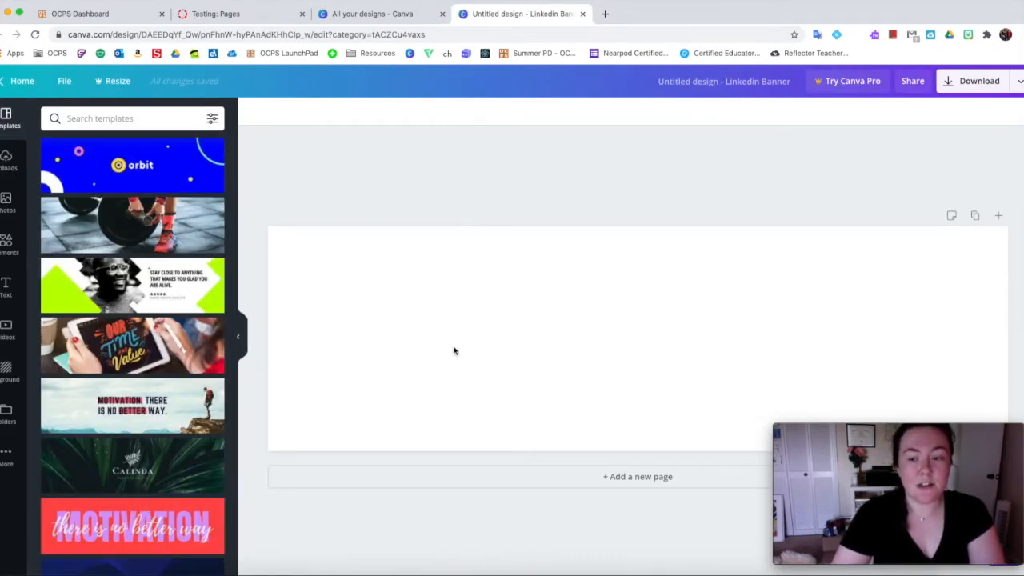
# Step: Apply the navy and pink "Life Has No Limitations." template to the blank banner
pyautogui.scroll(-1, 124, 270)
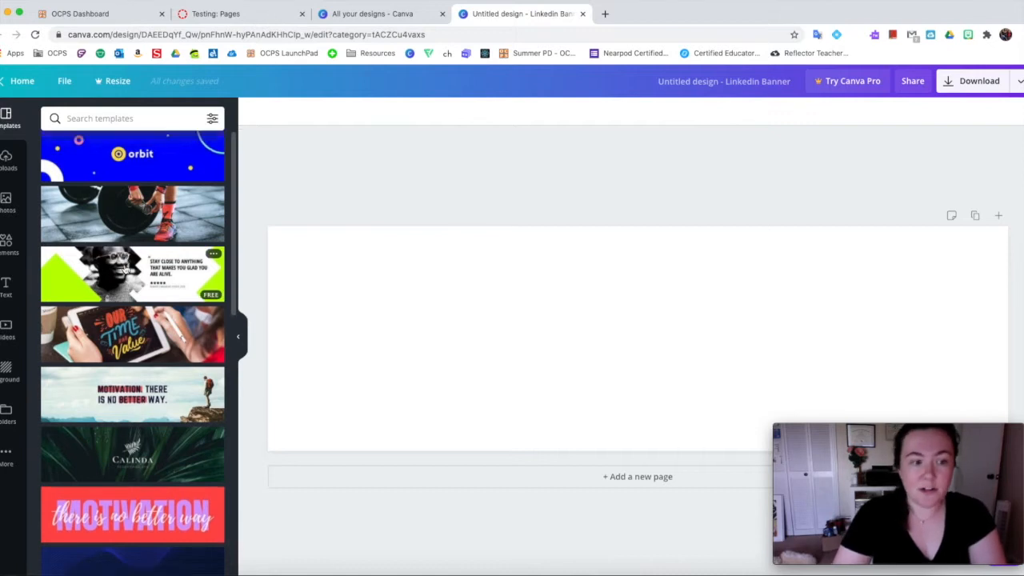
pyautogui.scroll(-10, 128, 256)
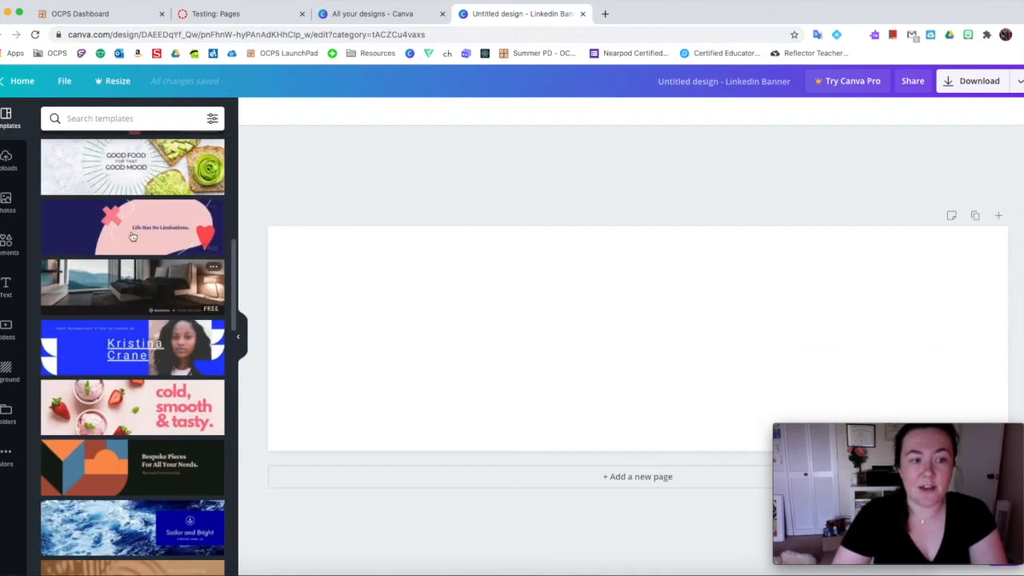
pyautogui.click(136, 232)
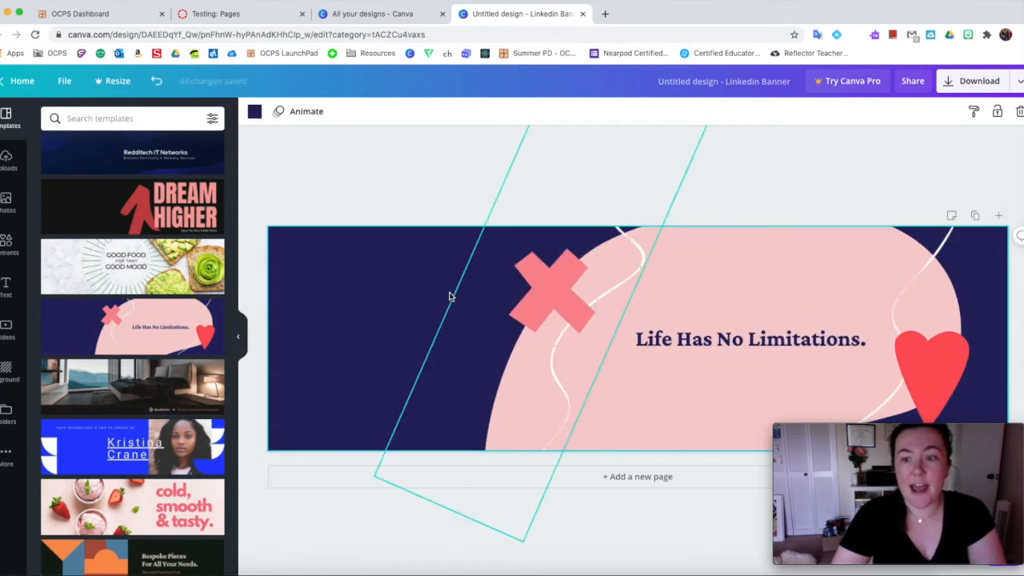
# Step: Replace the template's "Life Has No Limitations." headline with "Welcome"
pyautogui.click(709, 339)
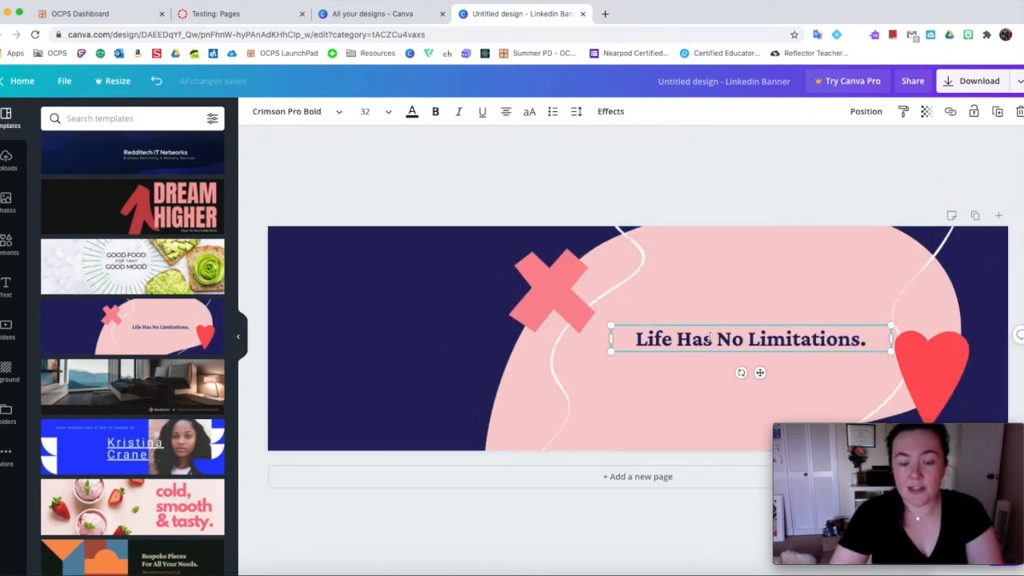
pyautogui.click(709, 340)
pyautogui.write('Welcome')
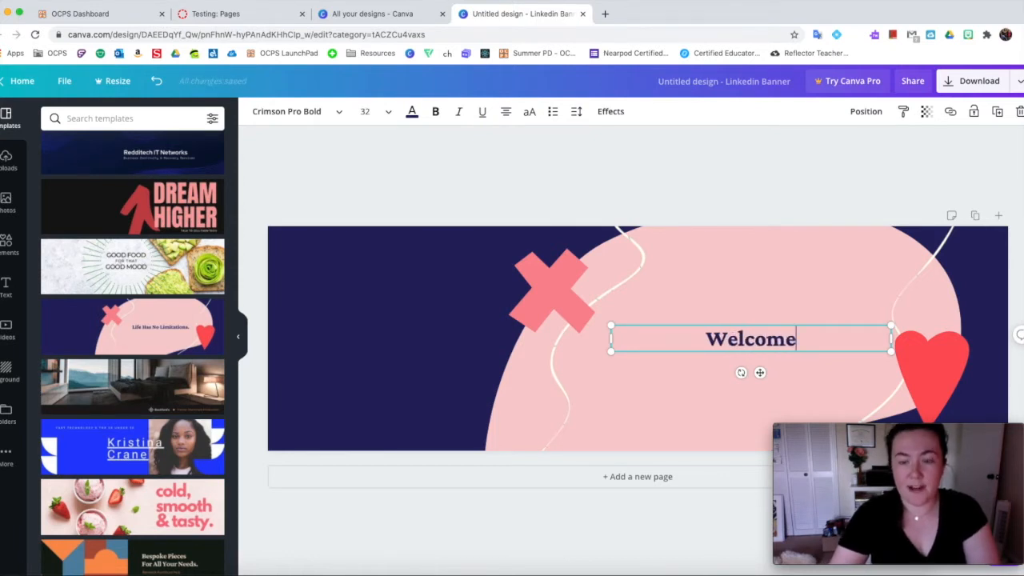
# Step: Set the "Welcome" headline to font size 64 and move it slightly higher within the pink shape
pyautogui.press('super+a')
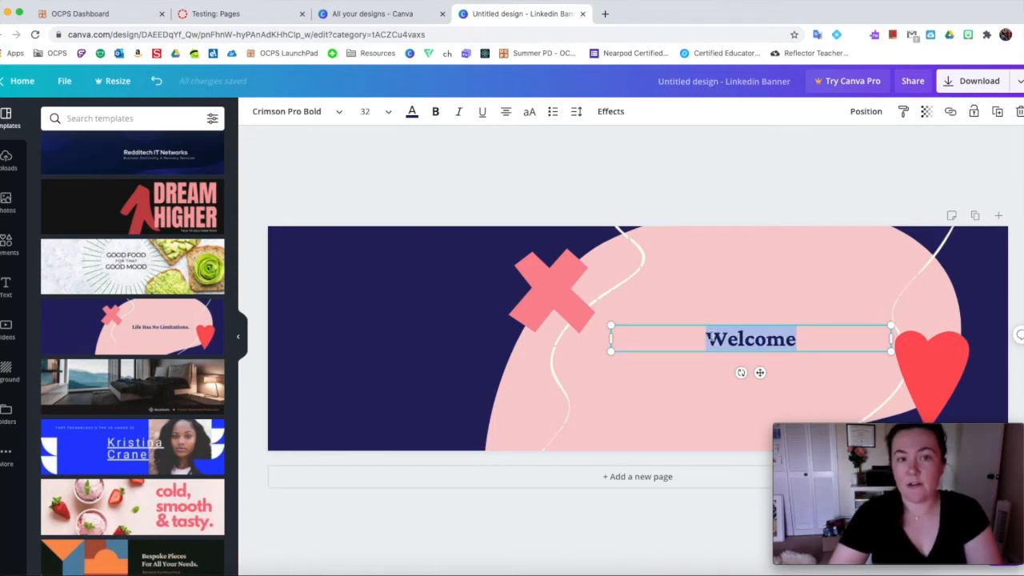
pyautogui.click(391, 112)
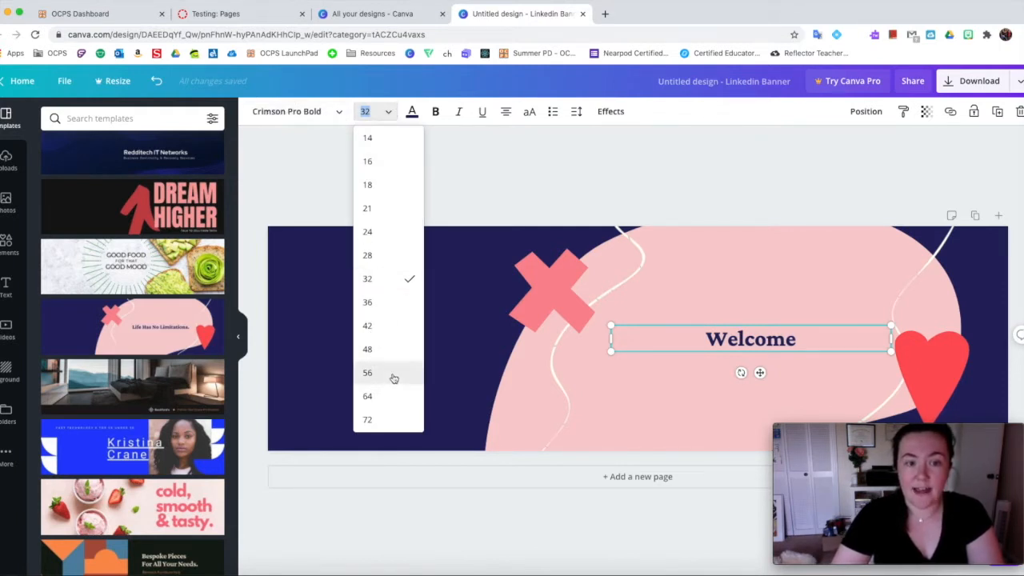
pyautogui.click(370, 396)
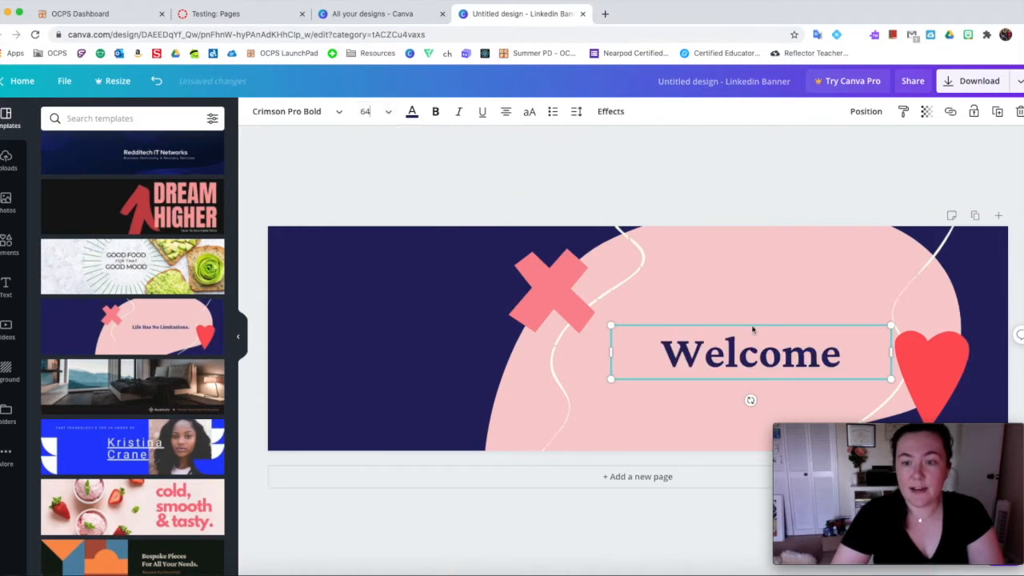
pyautogui.moveTo(752, 324); pyautogui.dragTo(751, 292)
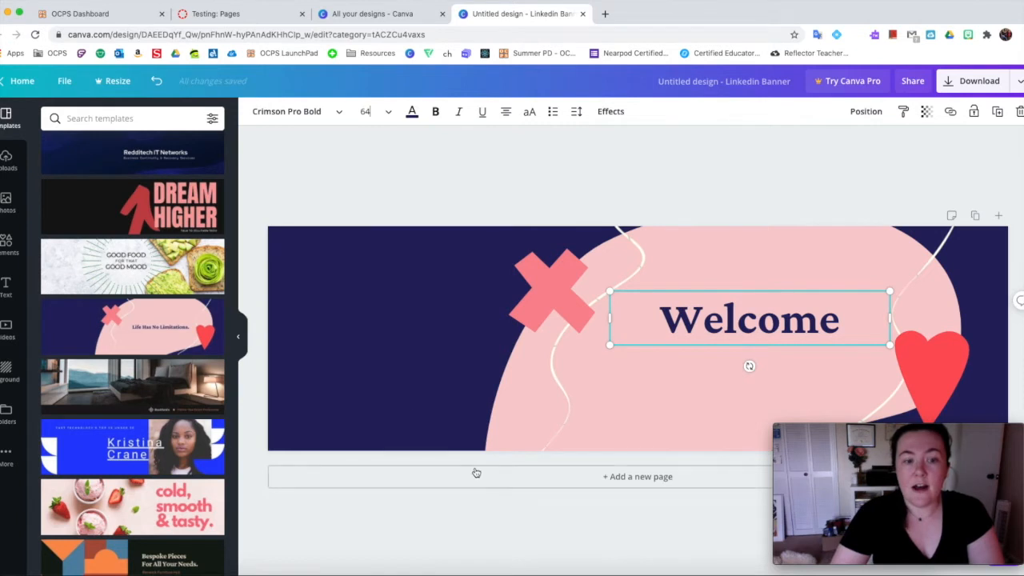
pyautogui.click(500, 524)
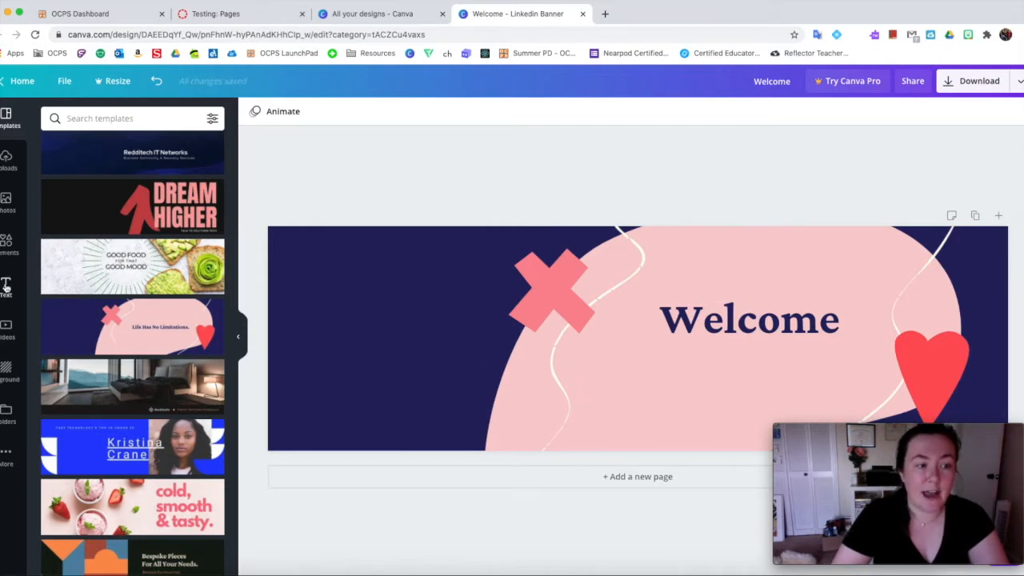
# Step: Add the "welcome little one!" font combination to the banner
pyautogui.click(5, 287)
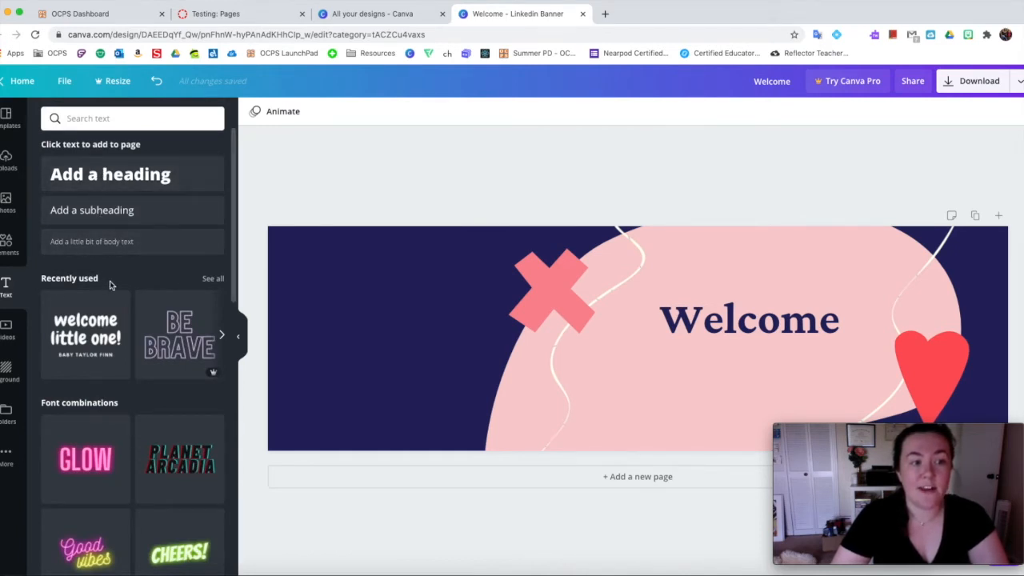
pyautogui.scroll(-5, 112, 284)
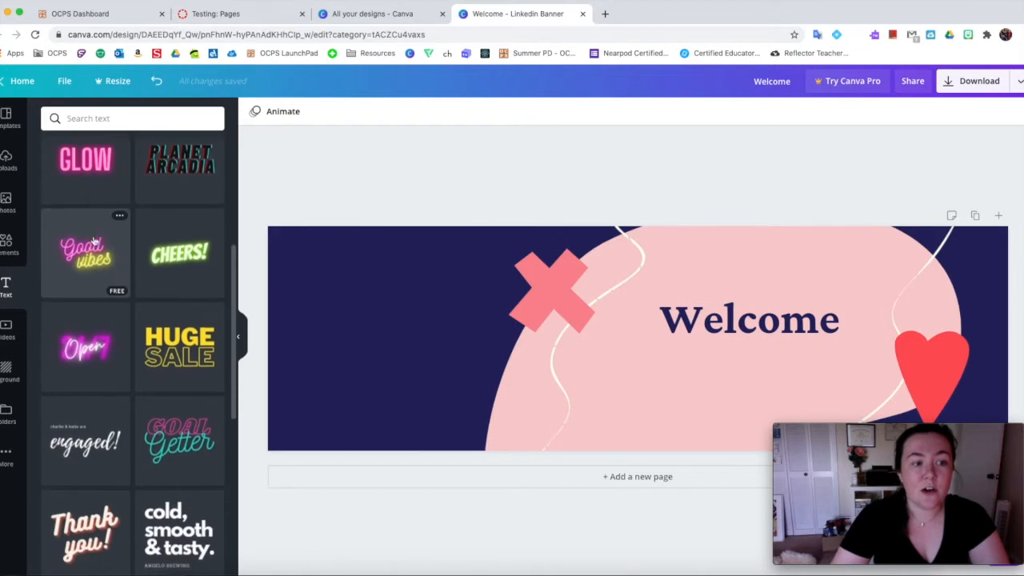
pyautogui.scroll(-3, 164, 328)
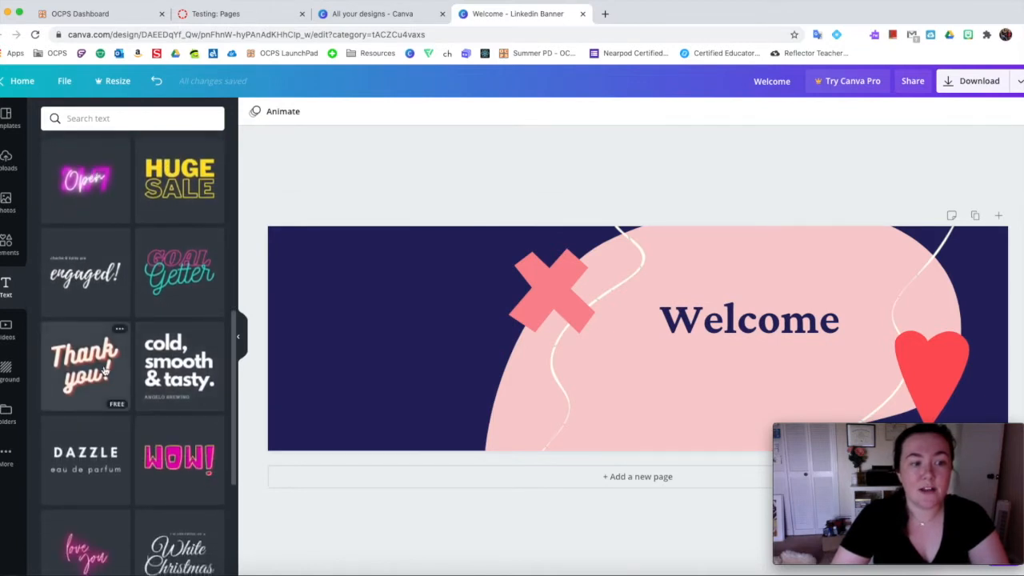
pyautogui.scroll(-2, 59, 365)
pyautogui.scroll(-4, 58, 365)
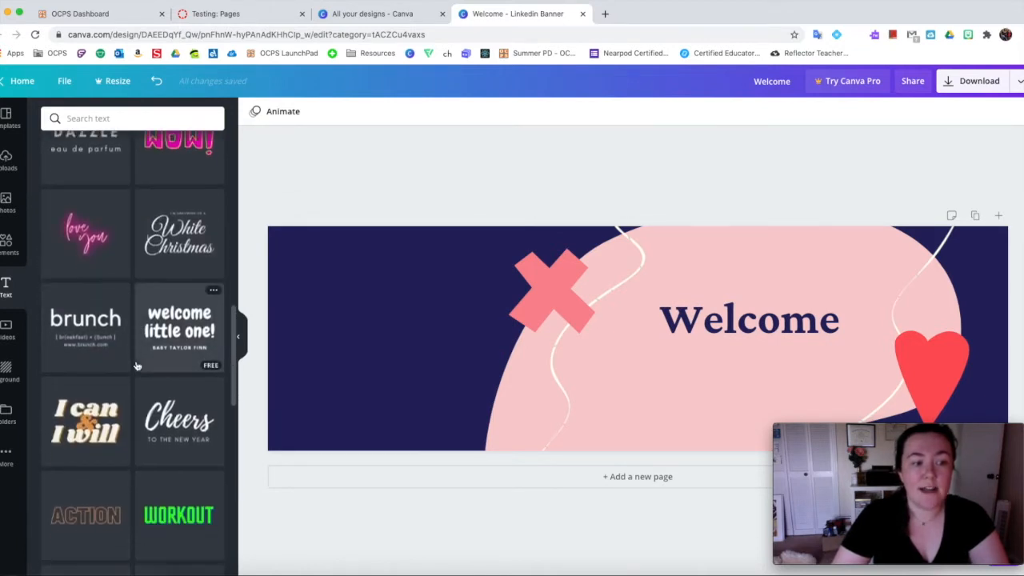
pyautogui.click(189, 302)
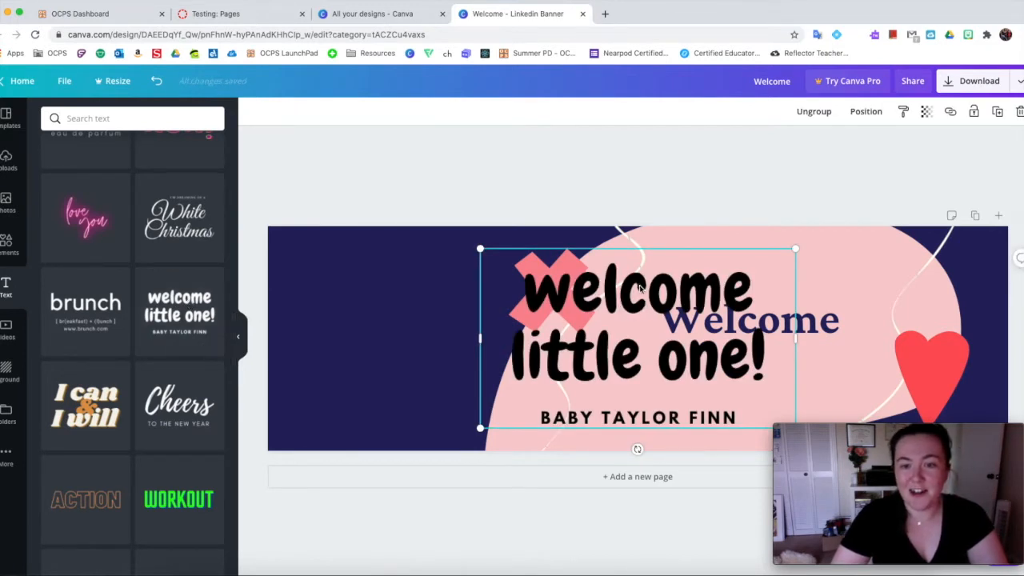
# Step: Replace the added "welcome little one!" heading with "to", the teacher's title and surname in possessive form, and "Classroom"
pyautogui.click(637, 288)
pyautogui.click(635, 284)
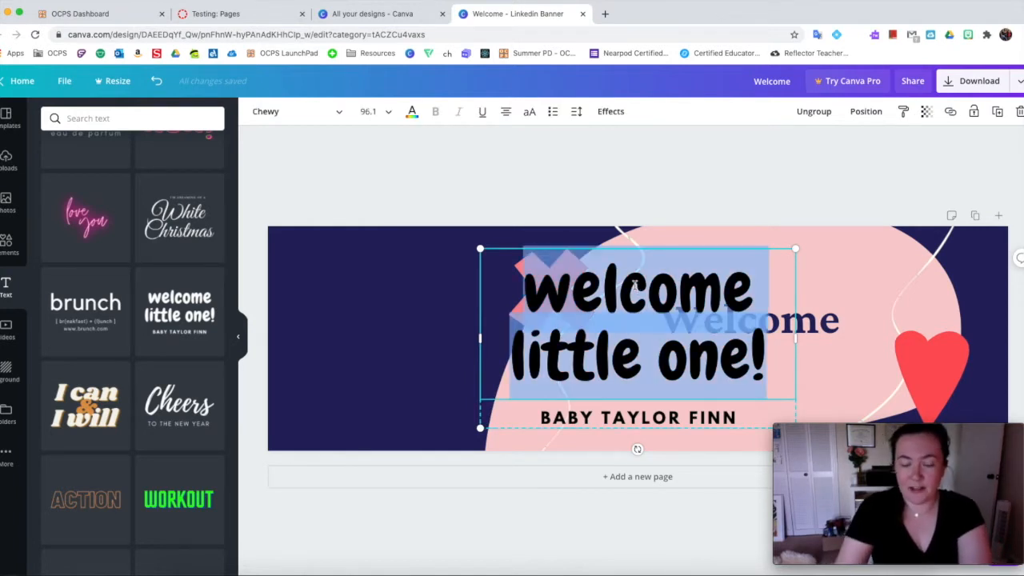
pyautogui.write('to')
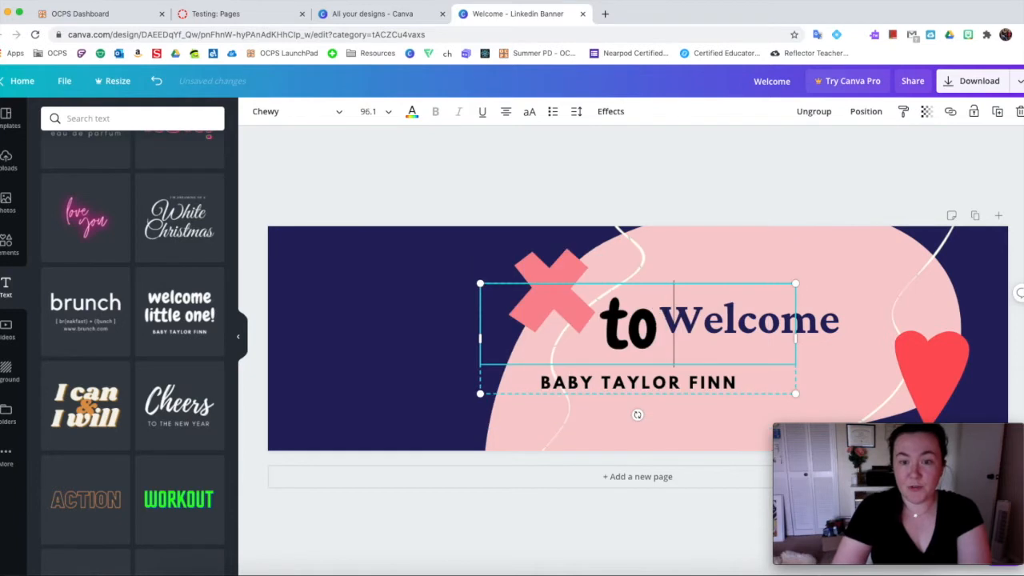
pyautogui.write(' Ms. P')
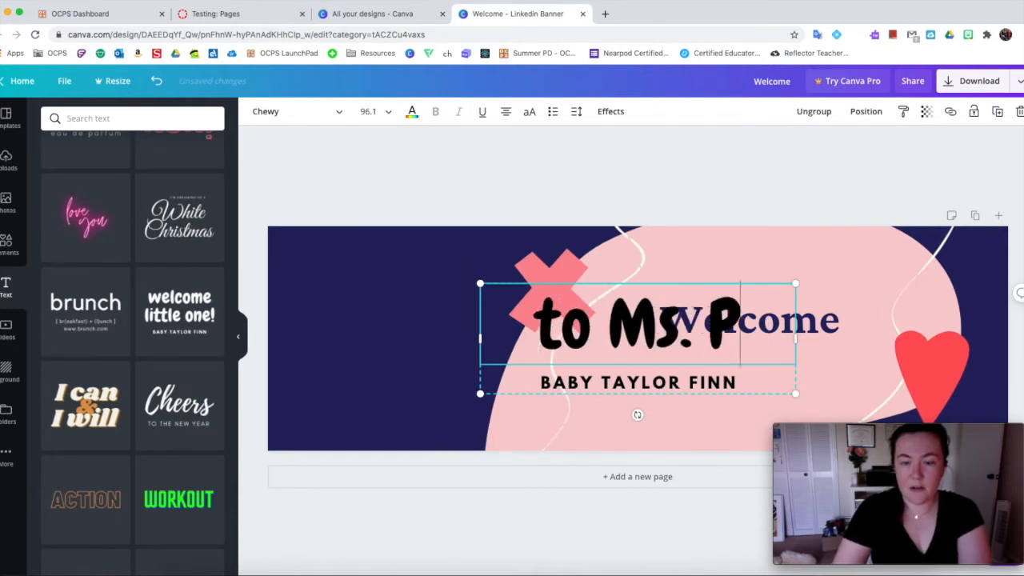
pyautogui.write("robst's")
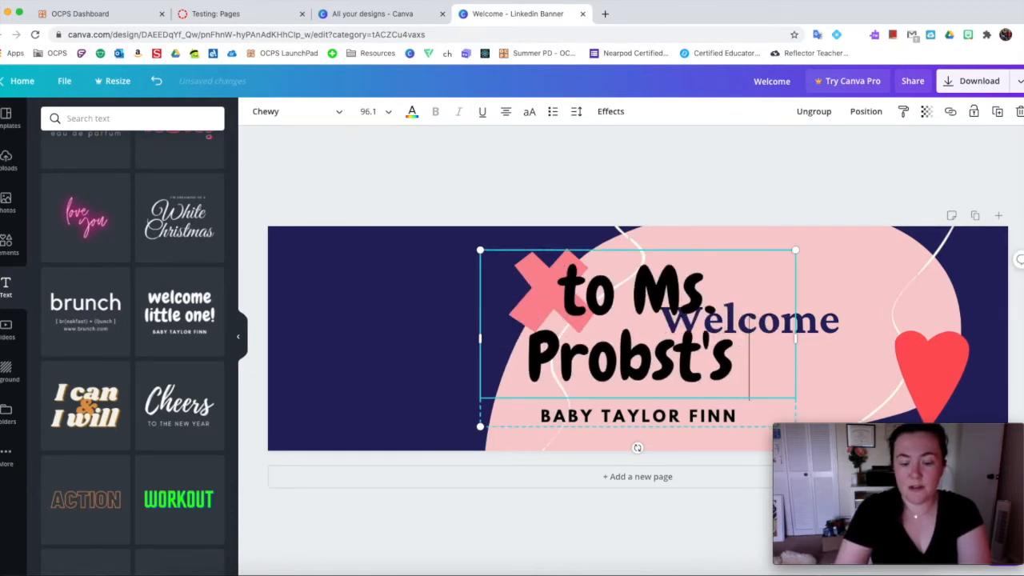
pyautogui.write(' Classroom')
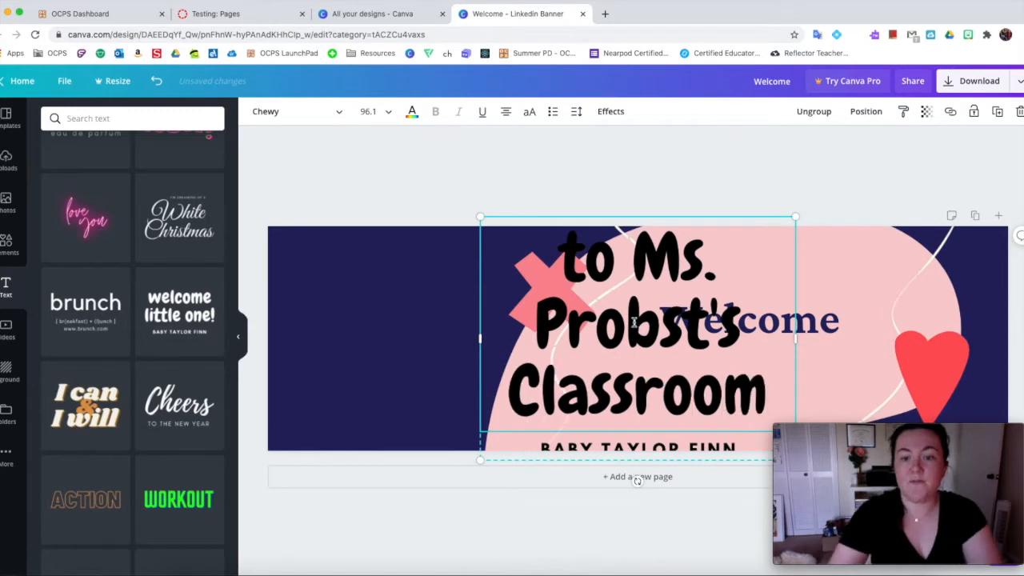
# Step: Delete the small subtitle line beneath the classroom heading, keeping the rest of the text group
pyautogui.click(688, 446)
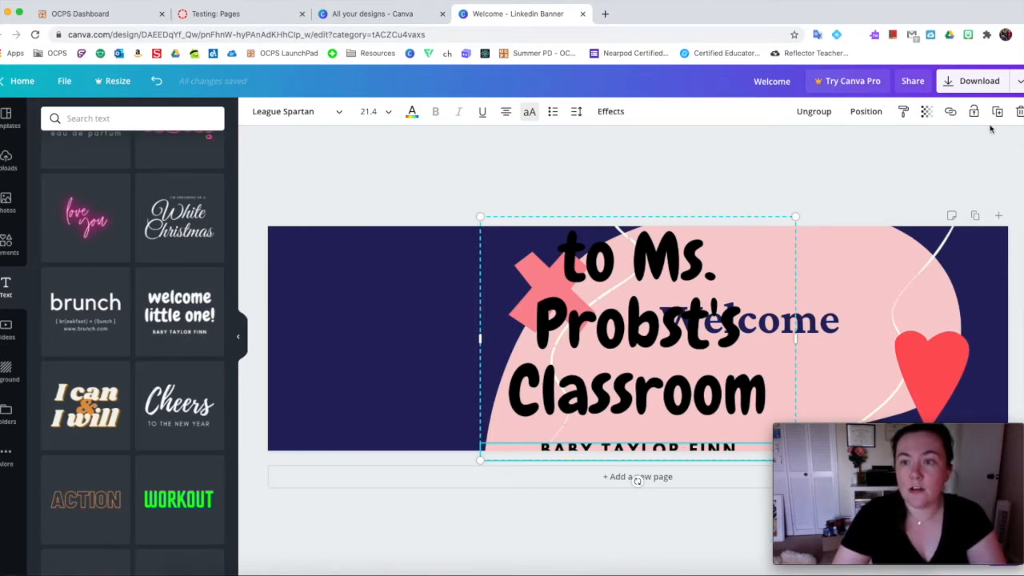
pyautogui.click(1019, 112)
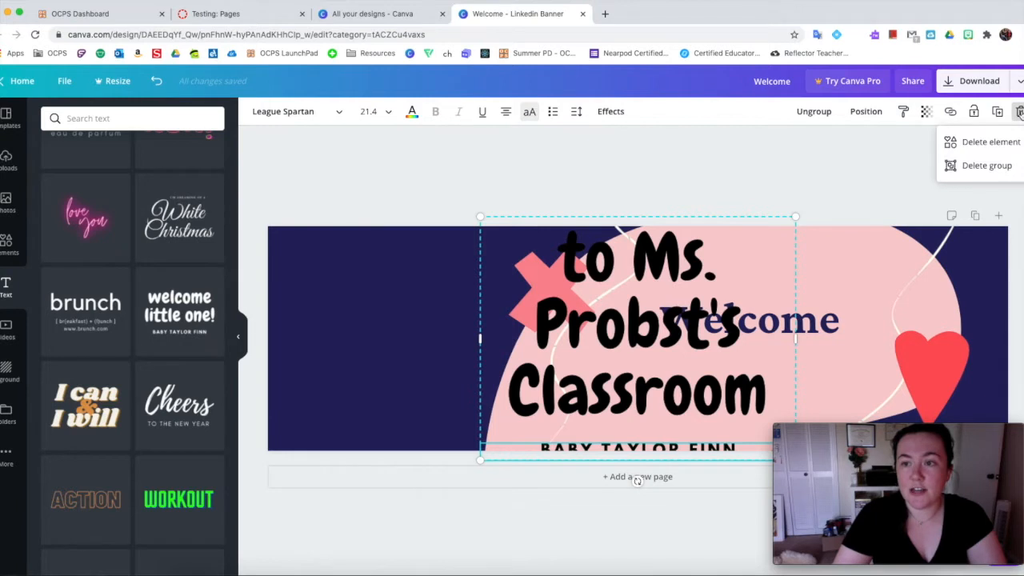
pyautogui.click(980, 142)
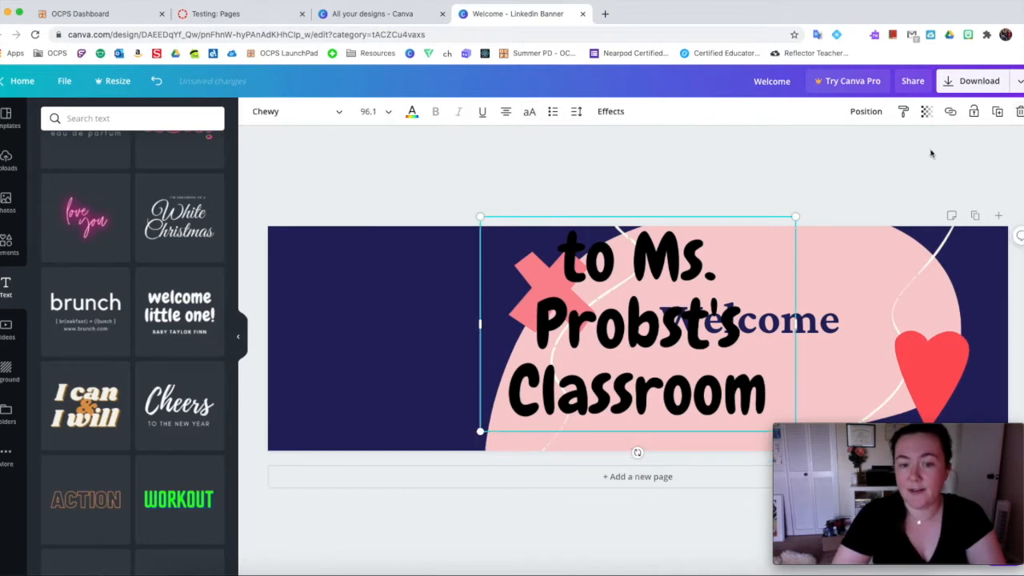
# Step: Set the classroom heading to font size 48 and place it directly beneath the "Welcome" headline
pyautogui.doubleClick(604, 326)
pyautogui.hotkey('ctrl', 'a')
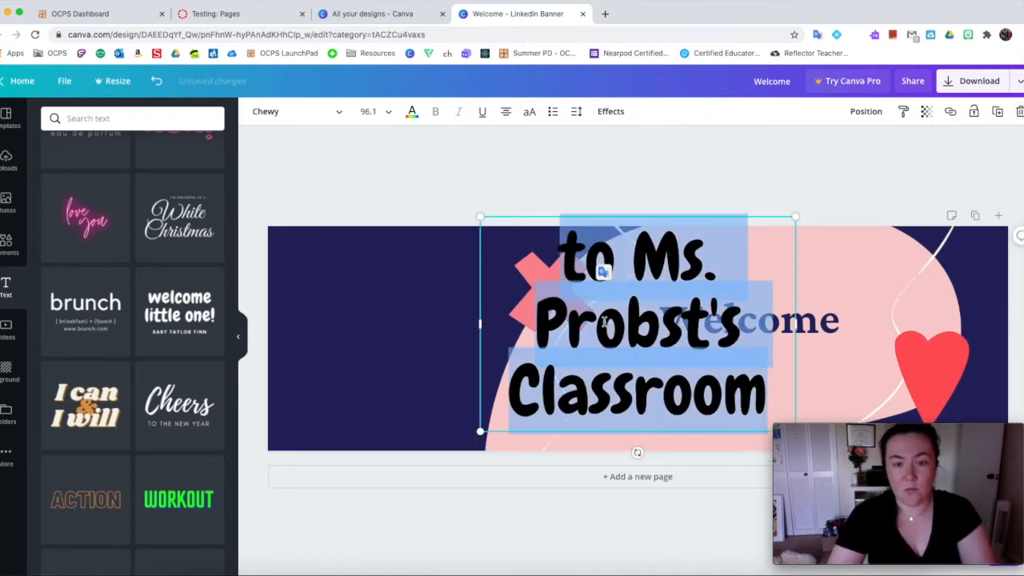
pyautogui.click(387, 115)
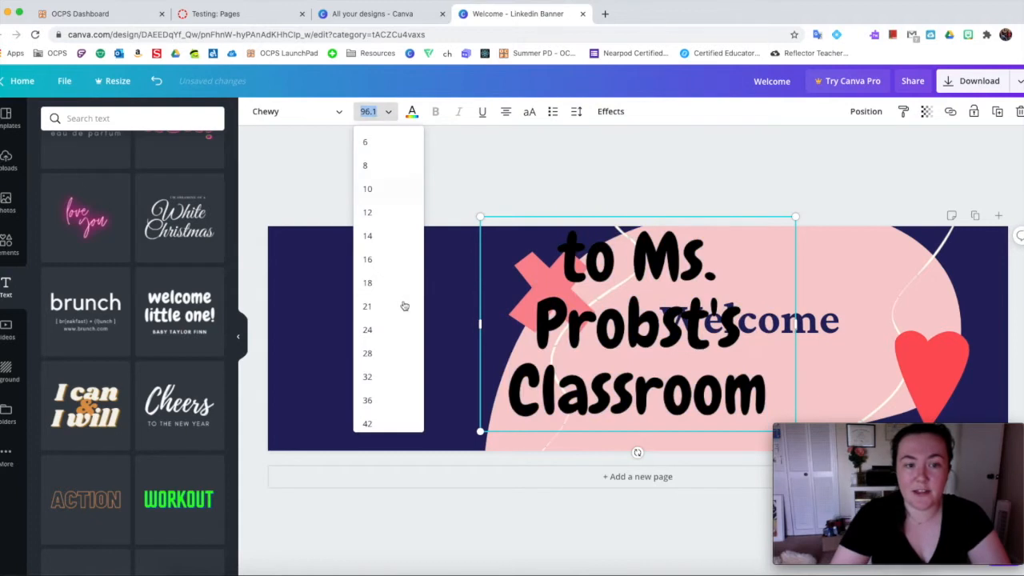
pyautogui.click(382, 386)
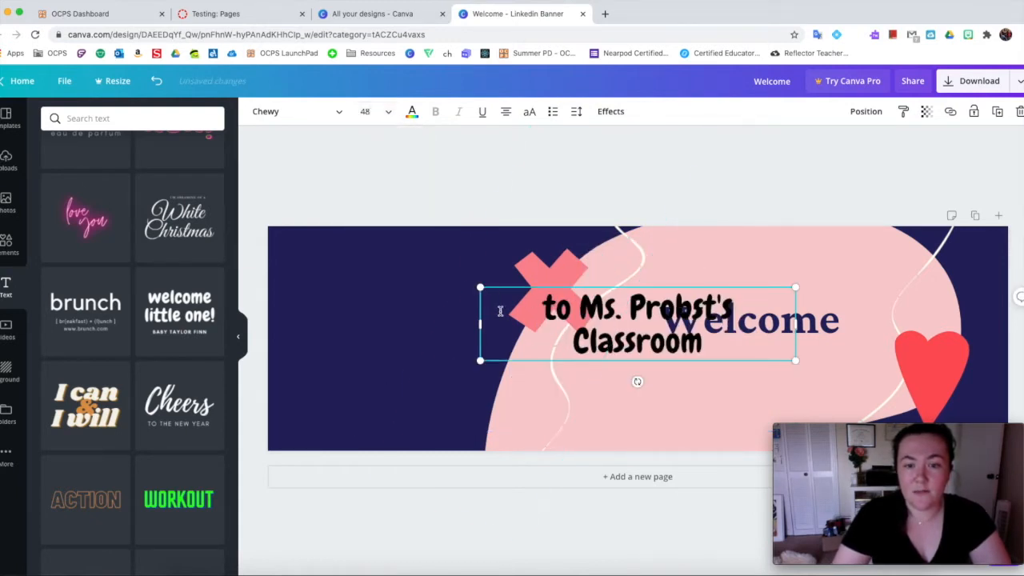
pyautogui.moveTo(690, 286); pyautogui.dragTo(805, 339)
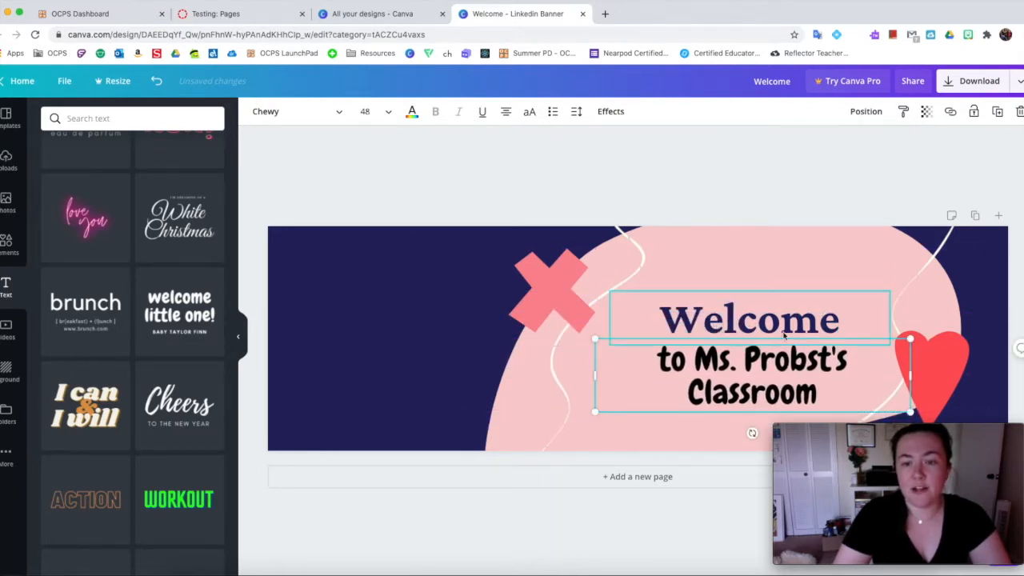
# Step: Recolor the whole classroom heading with the document's dark navy to match the "Welcome" headline
pyautogui.tripleClick(778, 367)
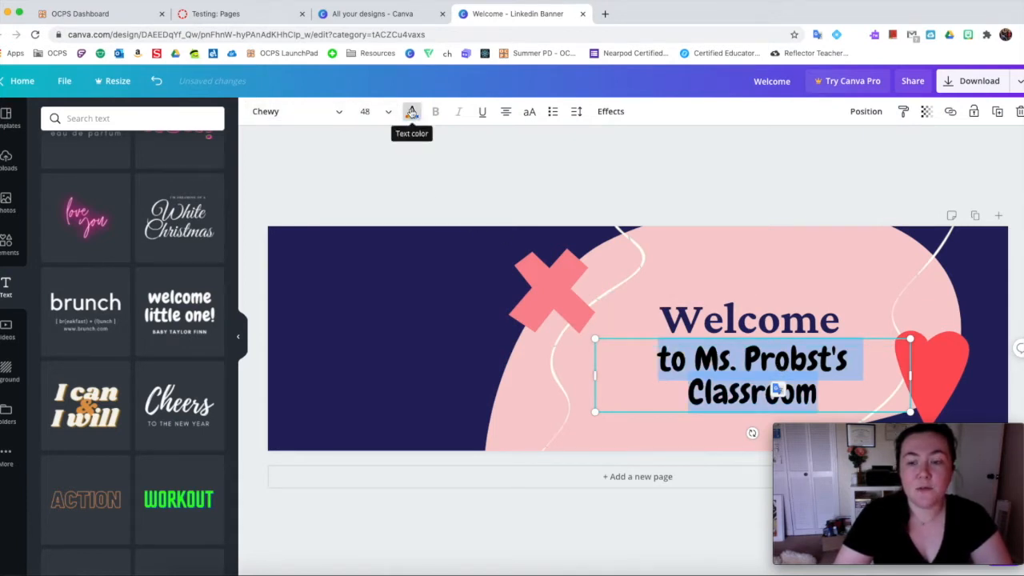
pyautogui.click(411, 112)
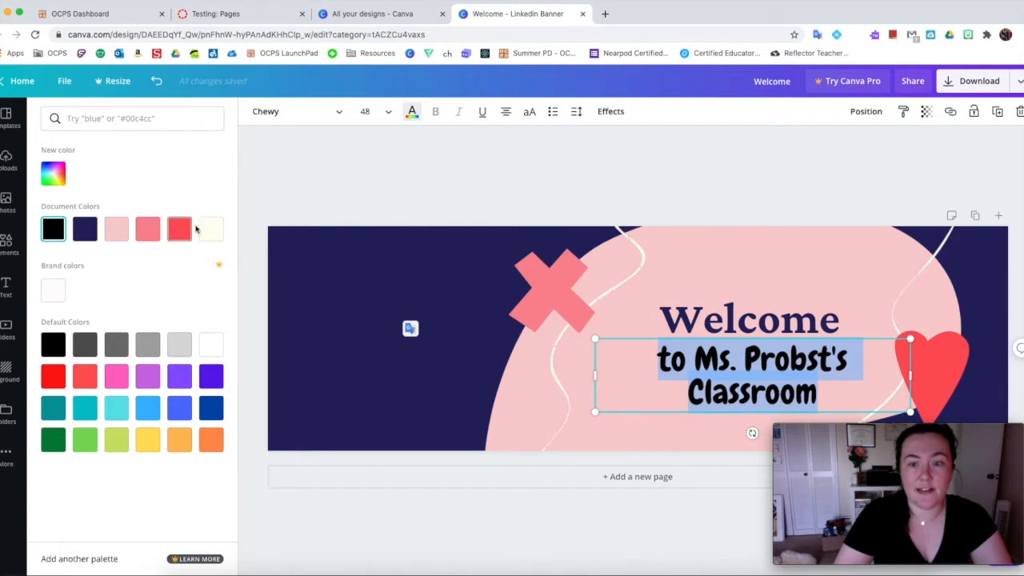
pyautogui.click(86, 232)
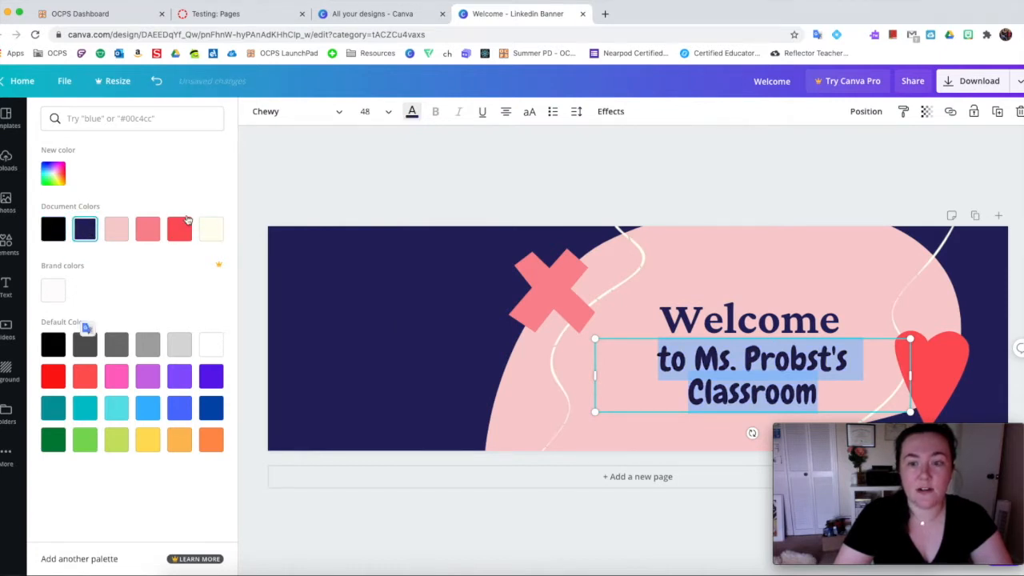
pyautogui.click(337, 188)
pyautogui.click(448, 207)
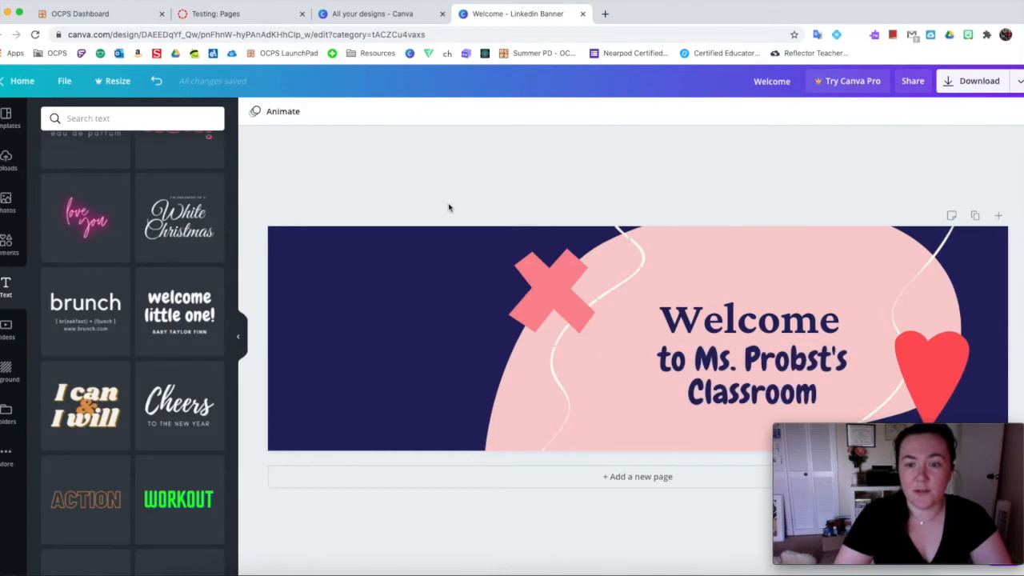
# Step: Enlarge the "Welcome" headline to font size 104, widen its text box to fit one line, and center it above the classroom heading
pyautogui.click(717, 295)
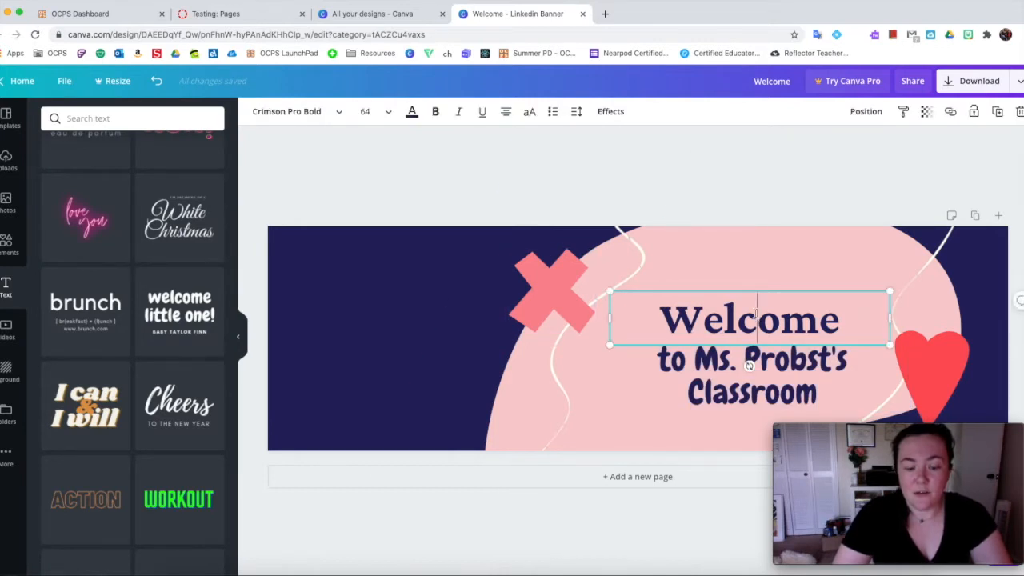
pyautogui.click(717, 296)
pyautogui.click(389, 111)
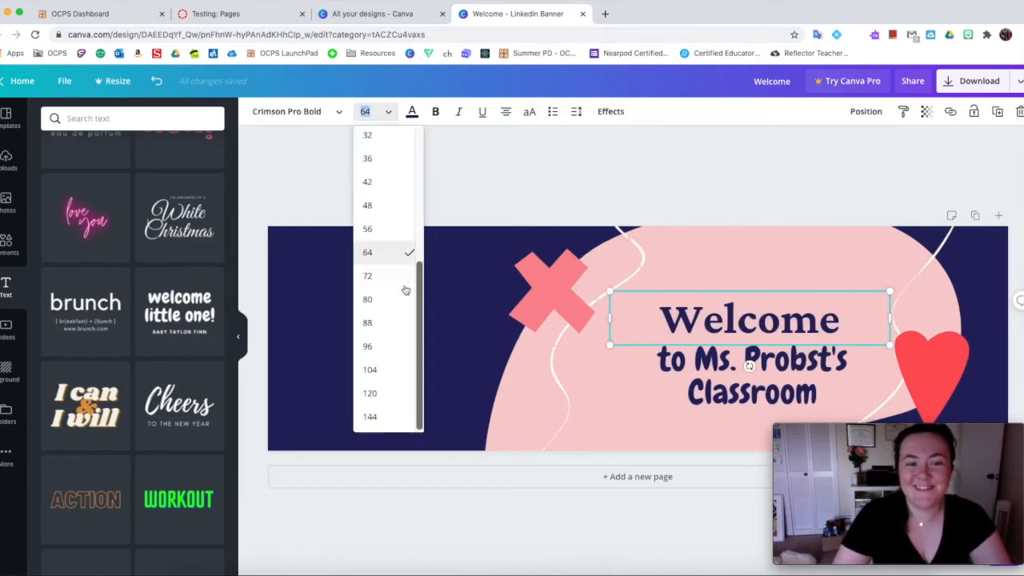
pyautogui.click(370, 368)
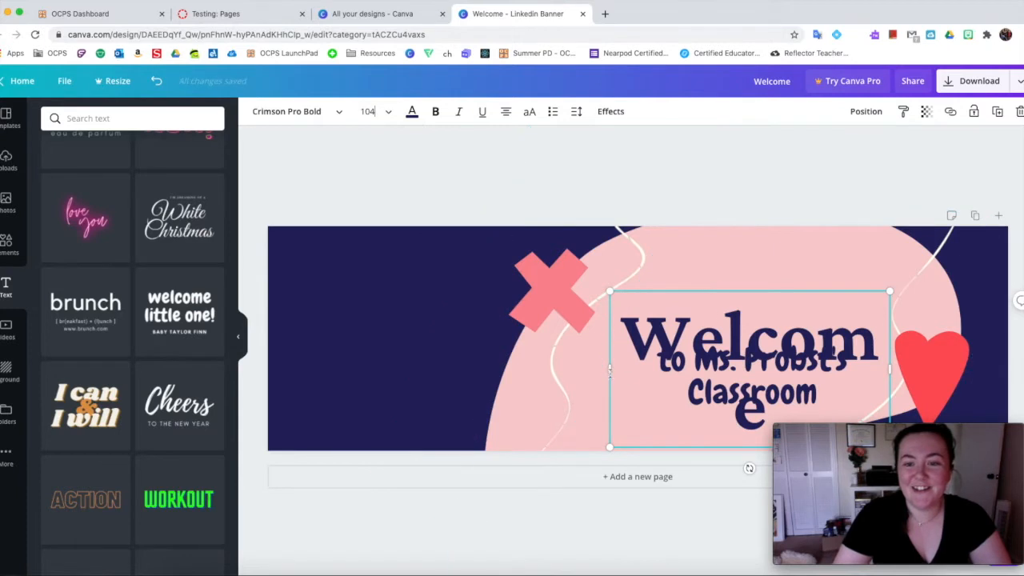
pyautogui.moveTo(590, 369); pyautogui.dragTo(543, 369)
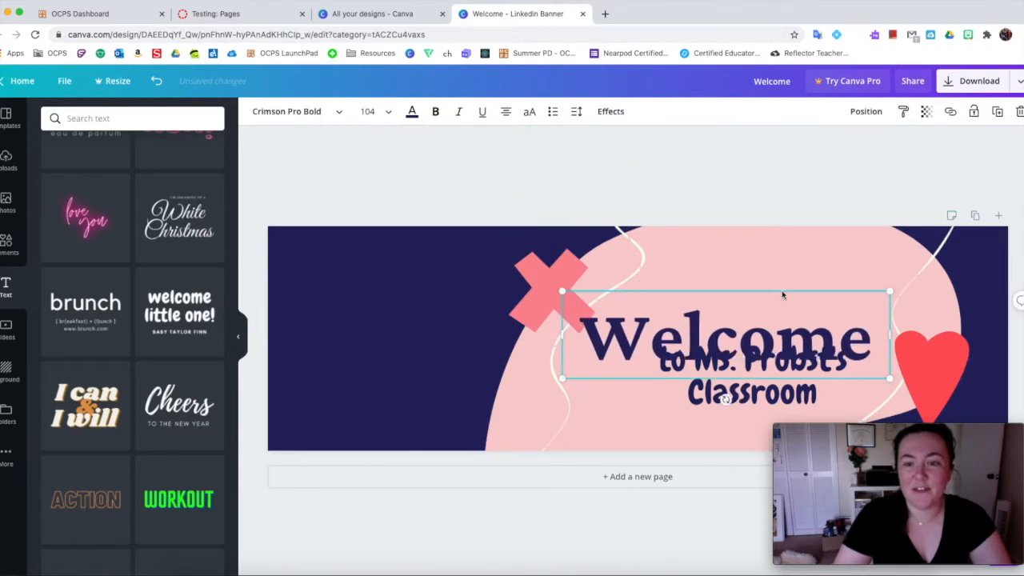
pyautogui.moveTo(783, 292); pyautogui.dragTo(808, 258)
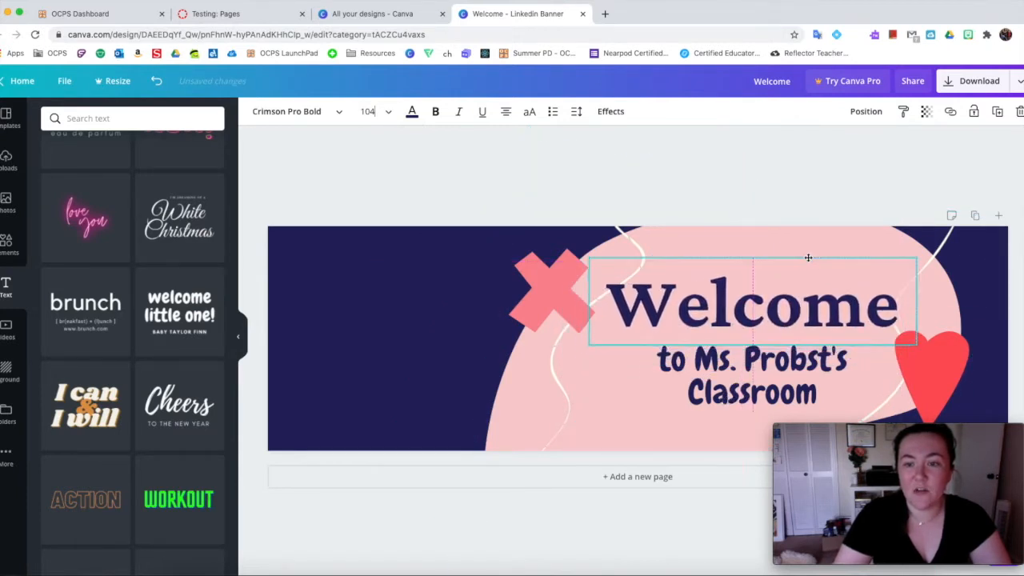
pyautogui.click(632, 185)
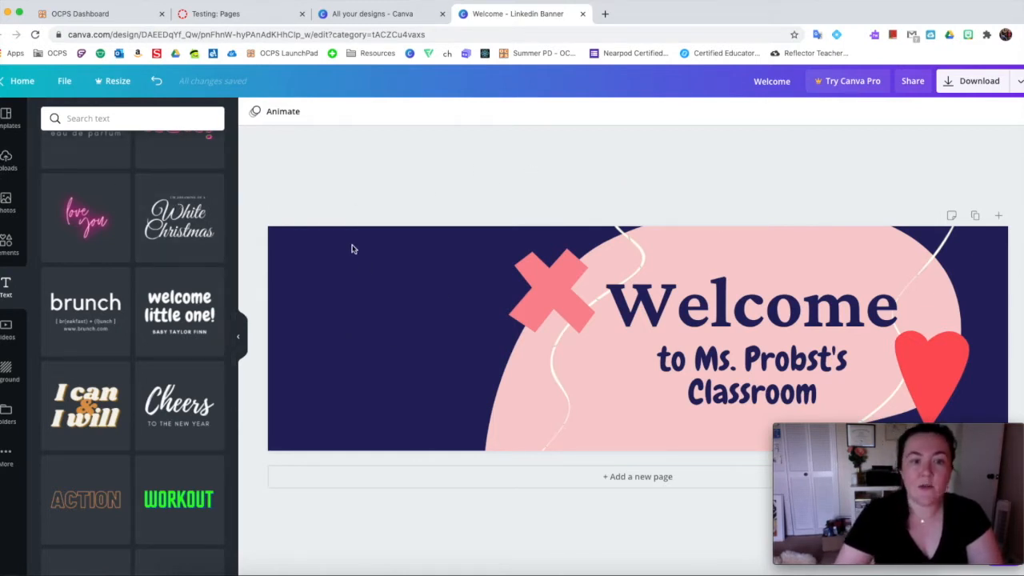
# Step: Search the elements library for "smile" and filter the results to animated elements only
pyautogui.click(6, 242)
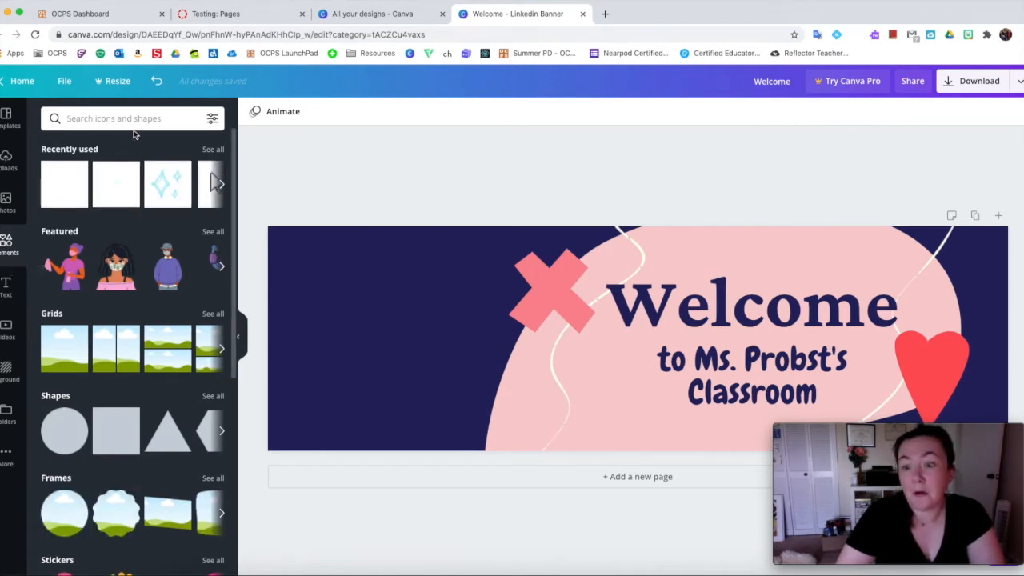
pyautogui.click(110, 120)
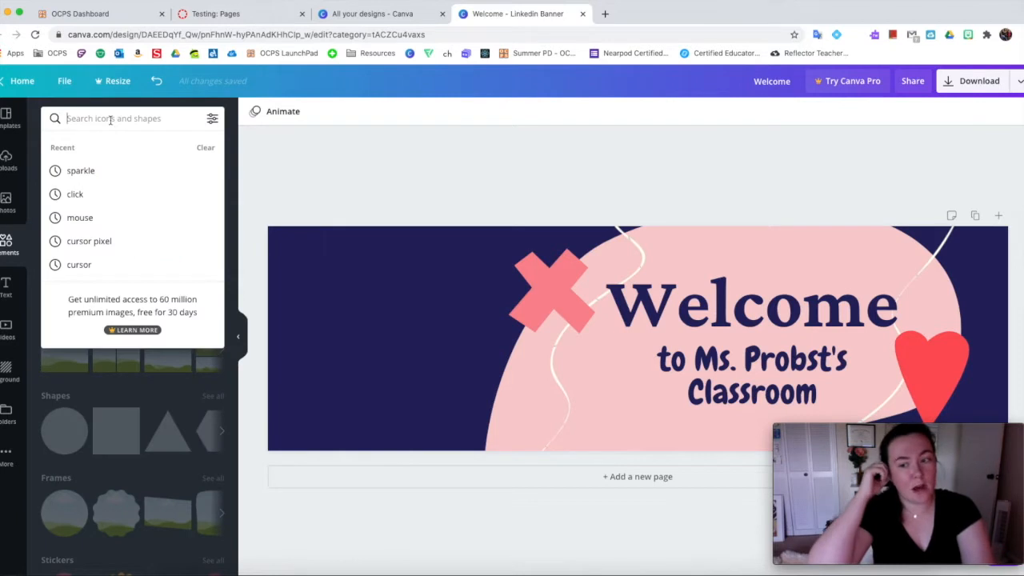
pyautogui.write('smile')
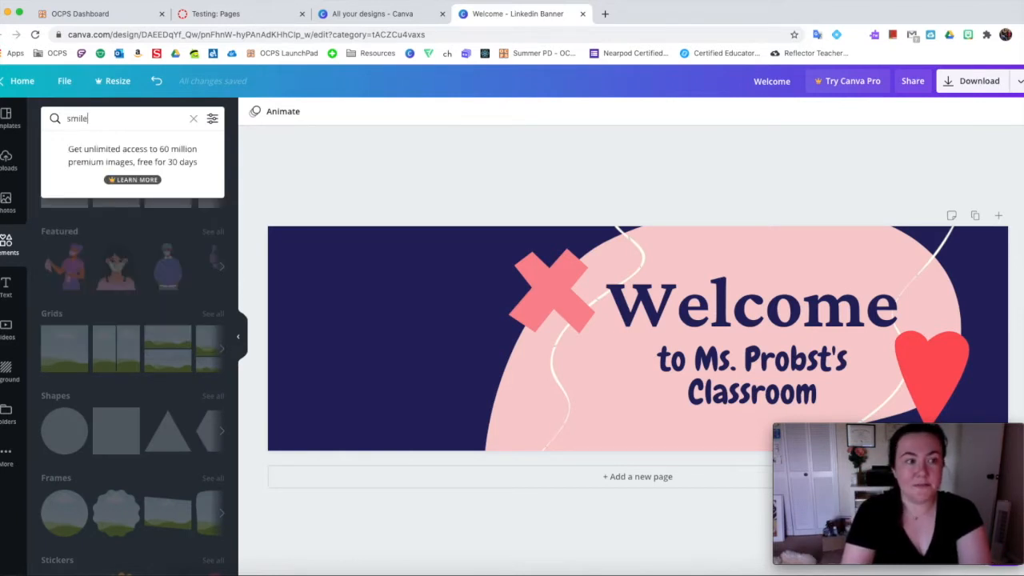
pyautogui.press('Return')
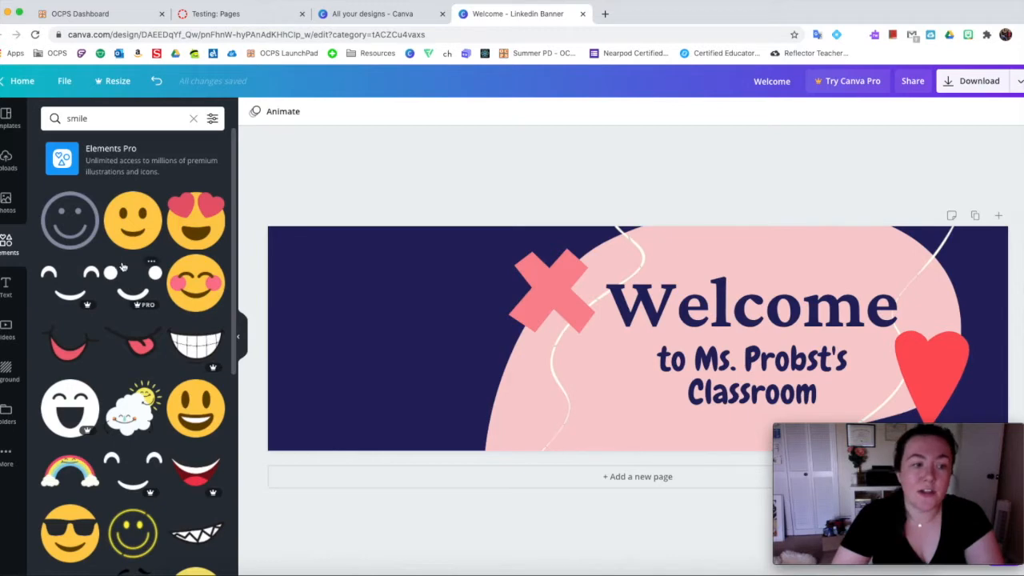
pyautogui.scroll(-10, 188, 283)
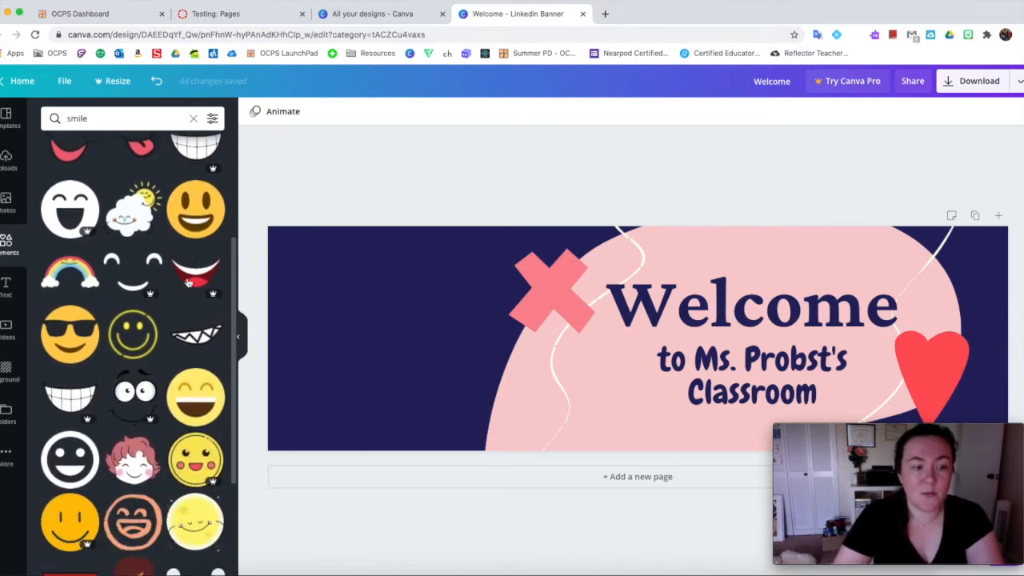
pyautogui.scroll(10, 144, 321)
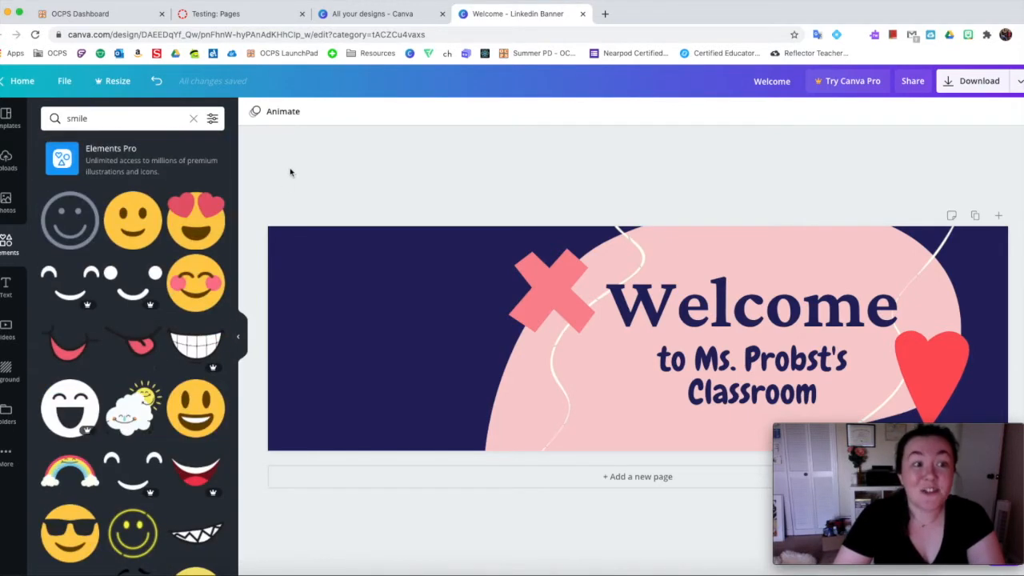
pyautogui.click(213, 118)
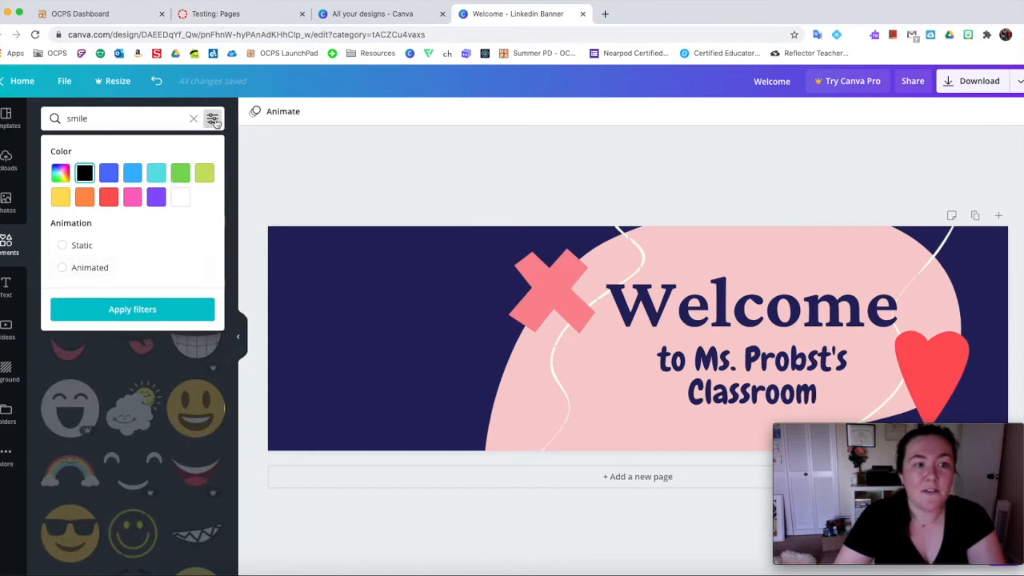
pyautogui.click(88, 268)
pyautogui.click(158, 304)
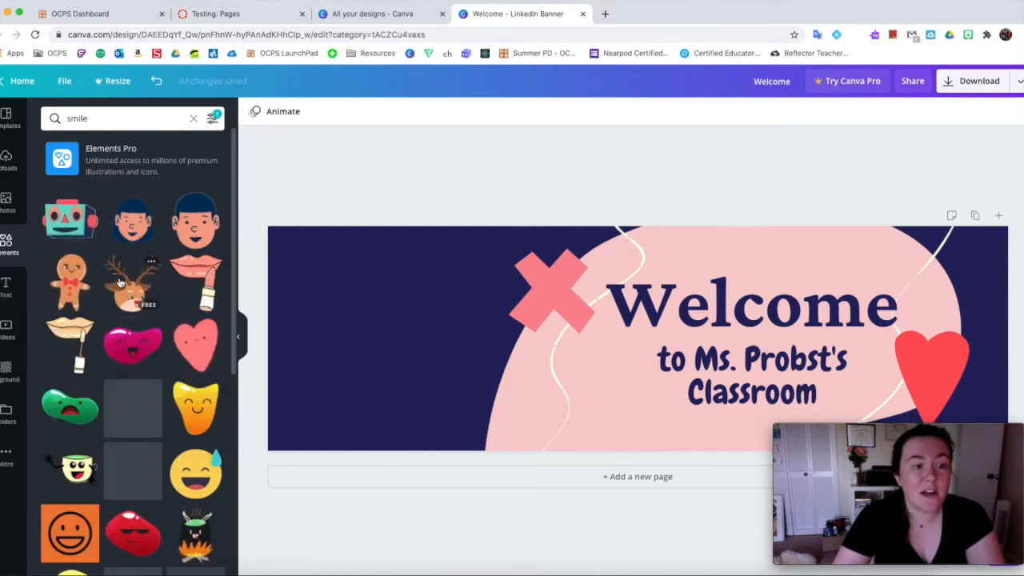
# Step: Add the animated smiling pink heart to the banner and place it on the empty navy area at the left
pyautogui.scroll(-2, 160, 272)
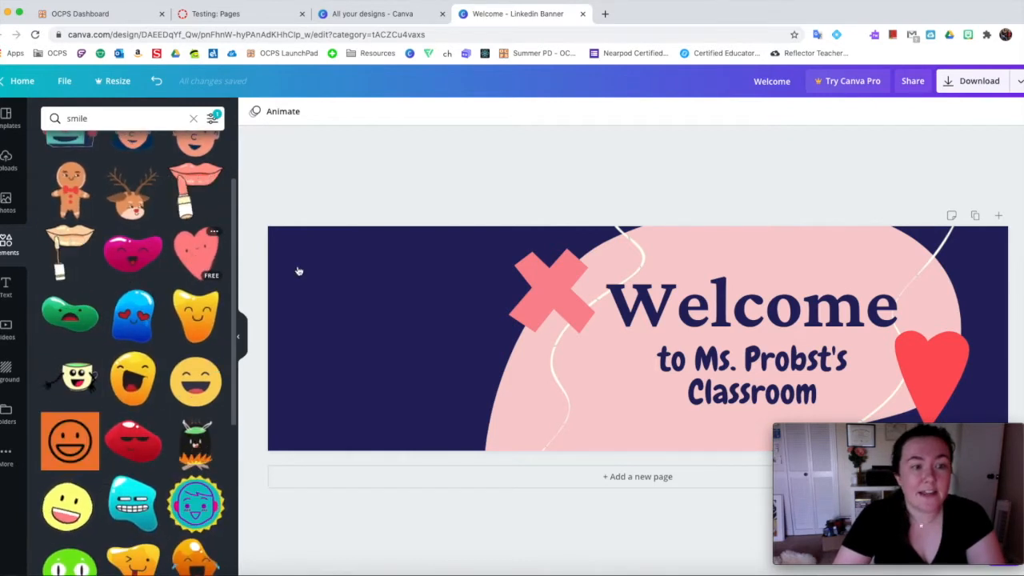
pyautogui.click(193, 256)
pyautogui.moveTo(605, 327); pyautogui.dragTo(398, 315)
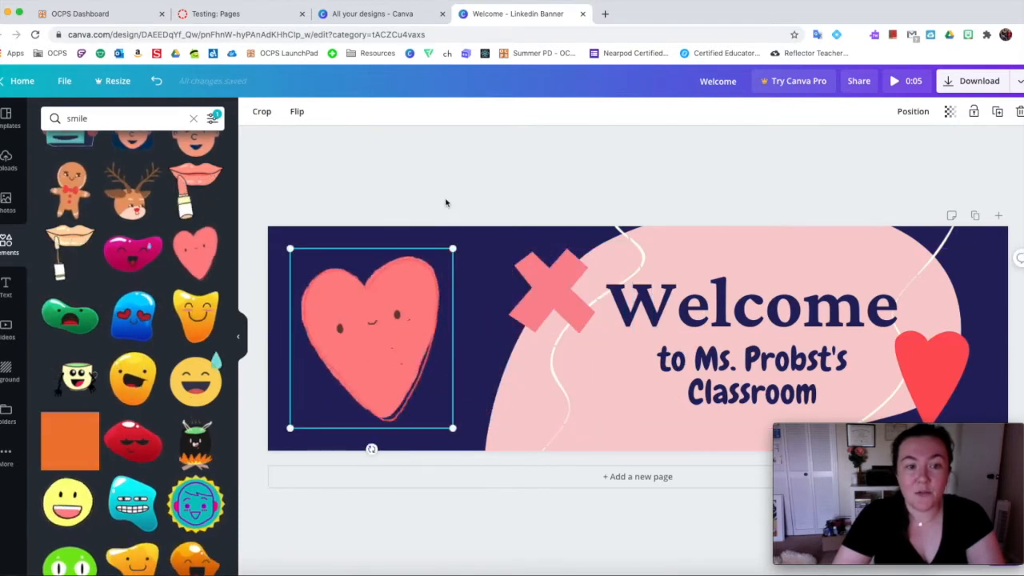
pyautogui.click(571, 193)
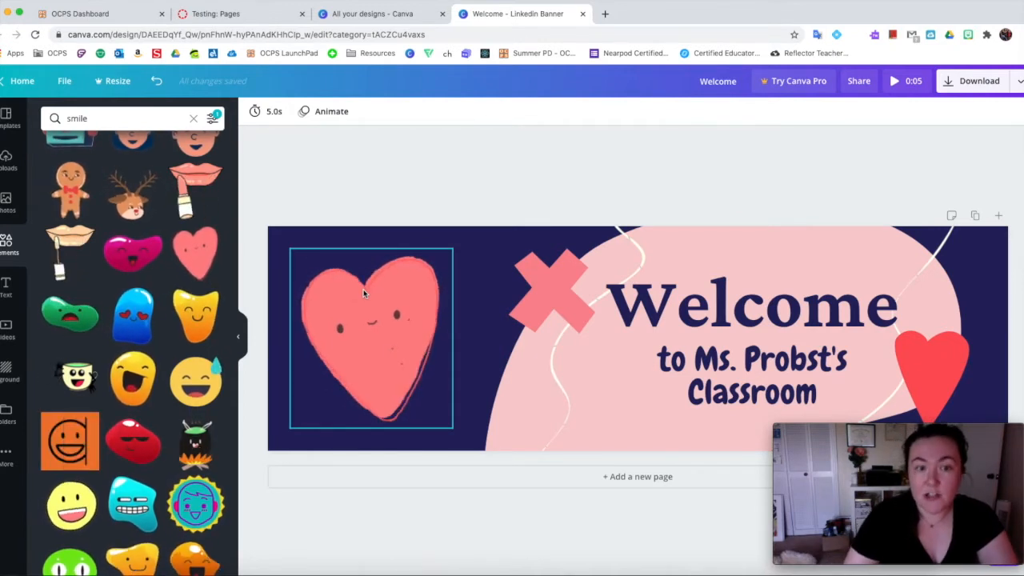
pyautogui.click(1020, 84)
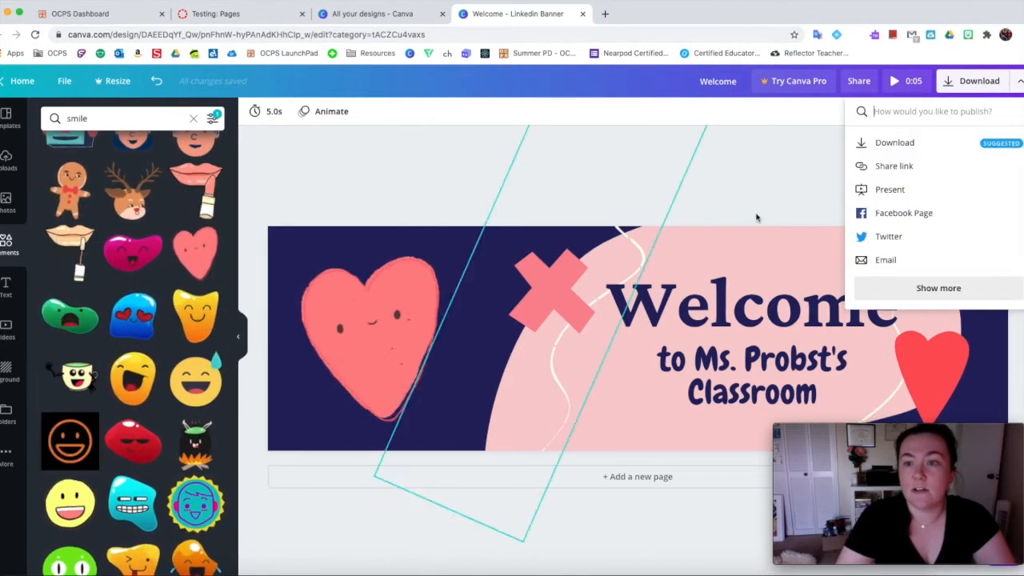
pyautogui.click(969, 144)
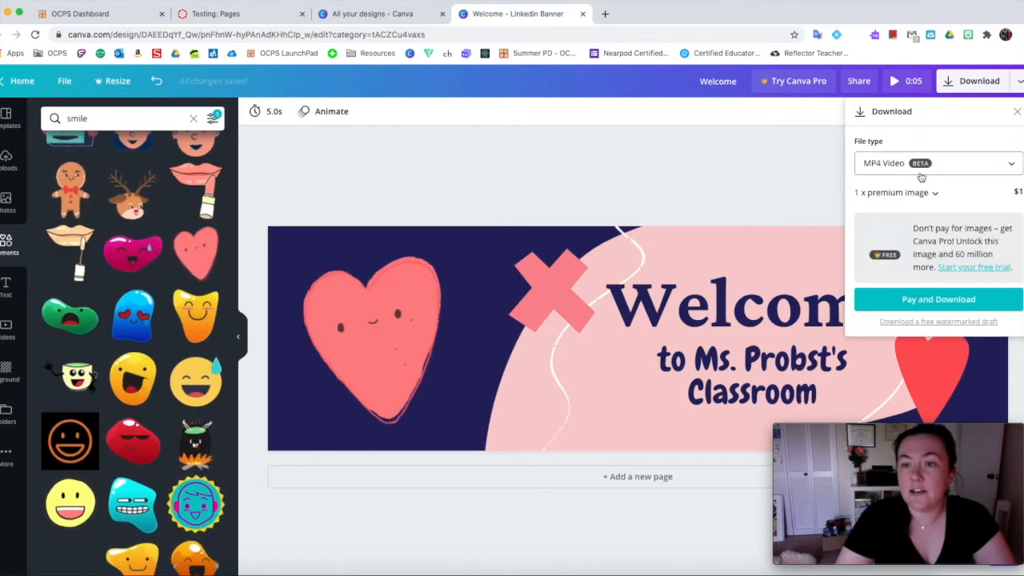
pyautogui.click(886, 164)
pyautogui.click(926, 111)
pyautogui.click(842, 141)
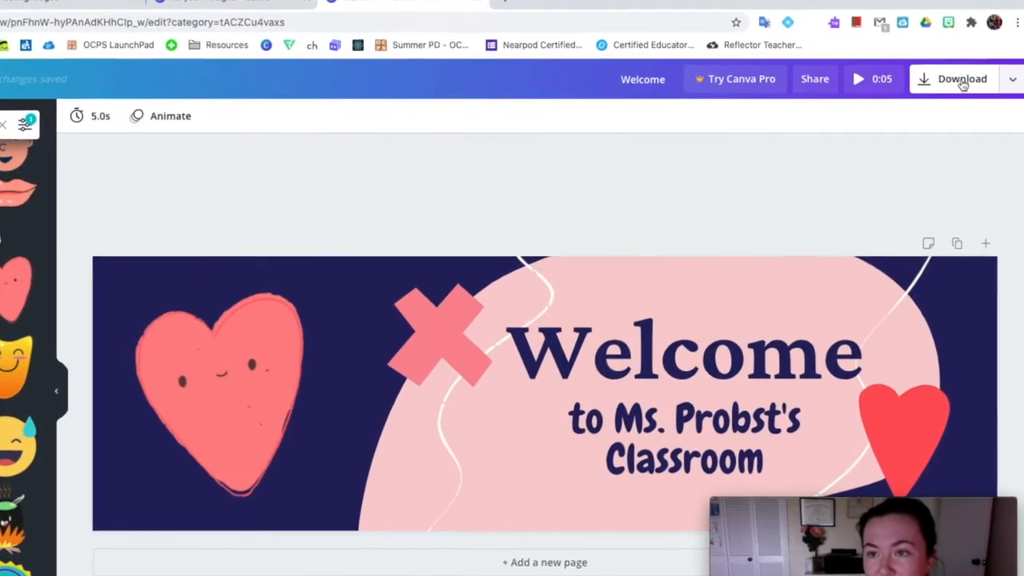
# Step: Set the banner's download file type to GIF and expand the premium image details
pyautogui.click(967, 83)
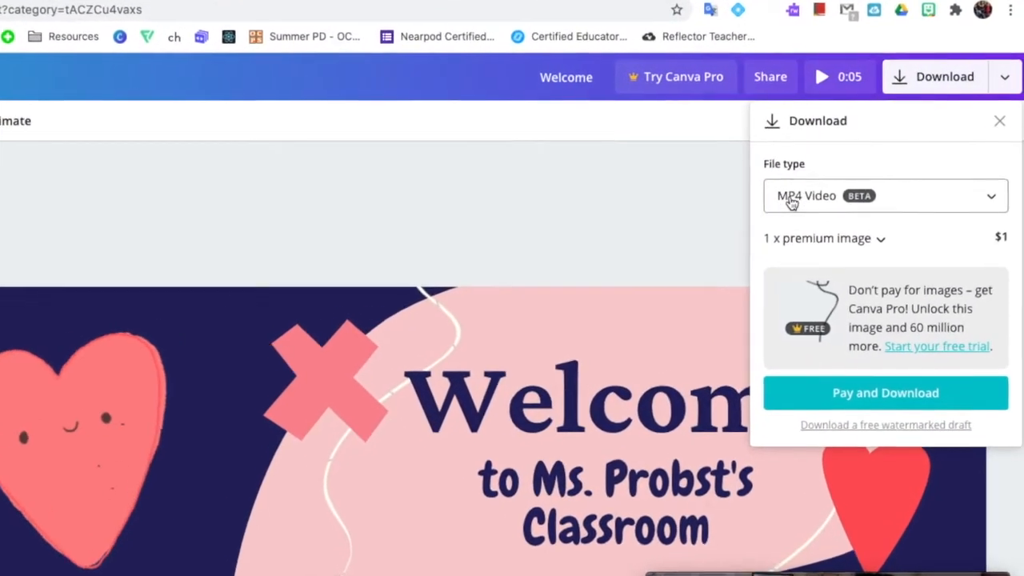
pyautogui.click(763, 222)
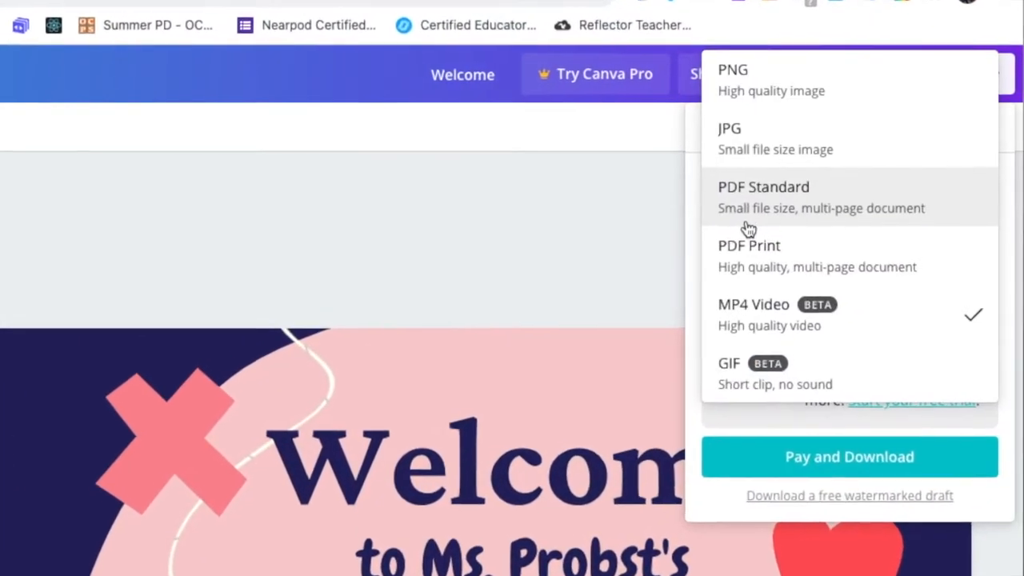
pyautogui.click(794, 408)
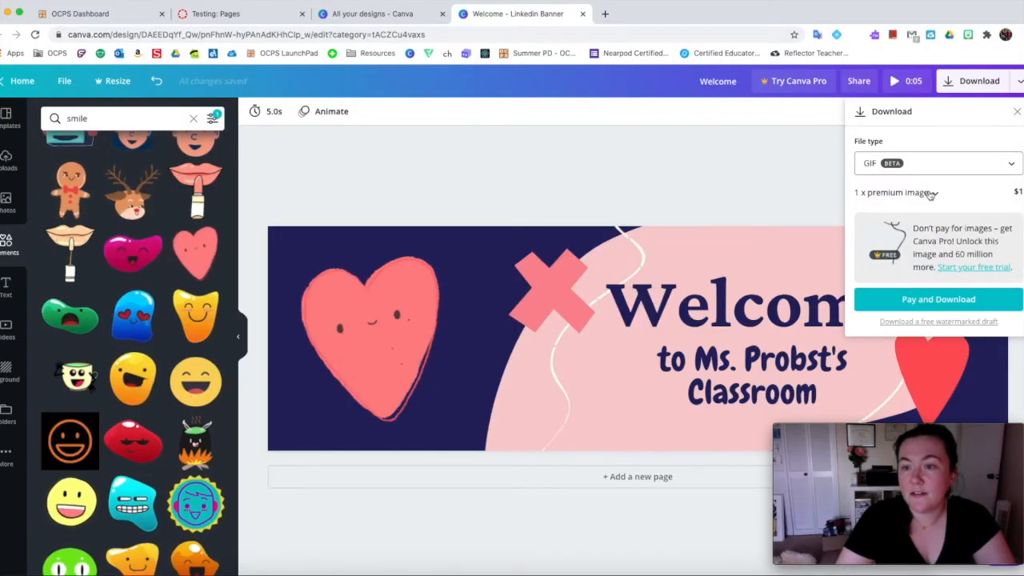
pyautogui.click(932, 193)
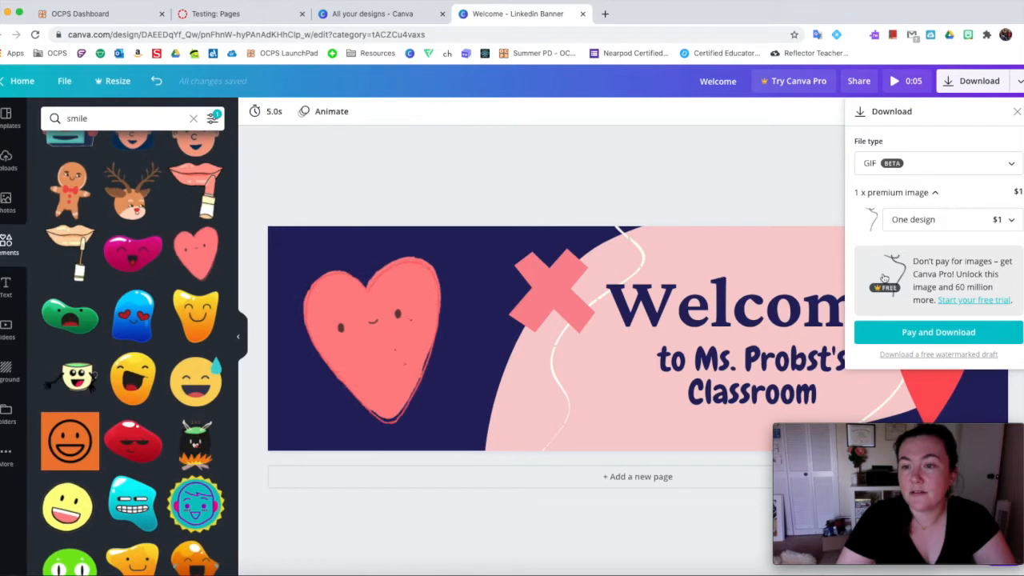
# Step: Close the download settings and delete both white squiggly lines from the welcome banner
pyautogui.click(616, 239)
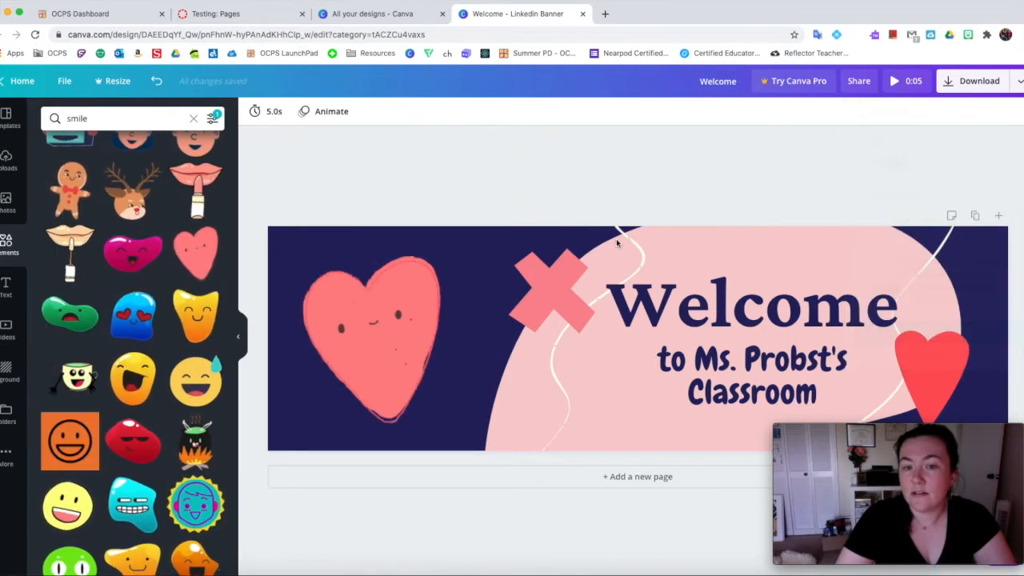
pyautogui.moveTo(623, 232); pyautogui.dragTo(944, 249)
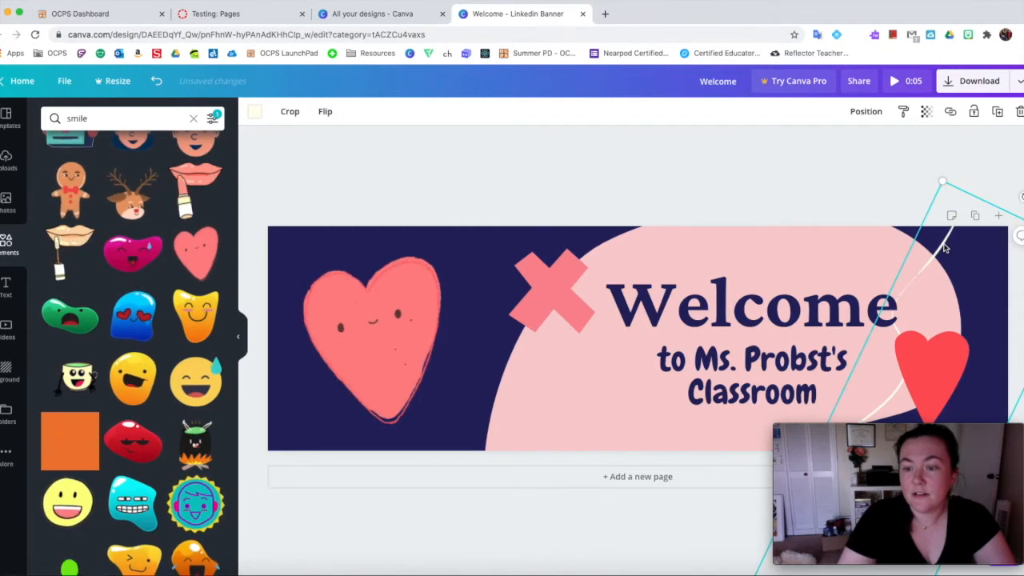
pyautogui.click(801, 182)
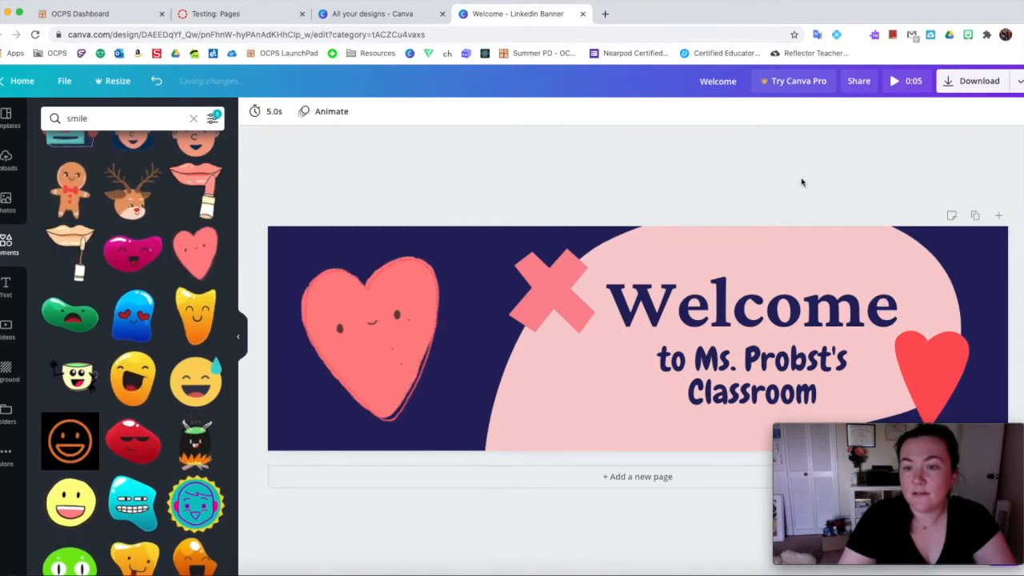
# Step: Download the banner as a GIF and dismiss the Canva Pro trial offer
pyautogui.click(980, 81)
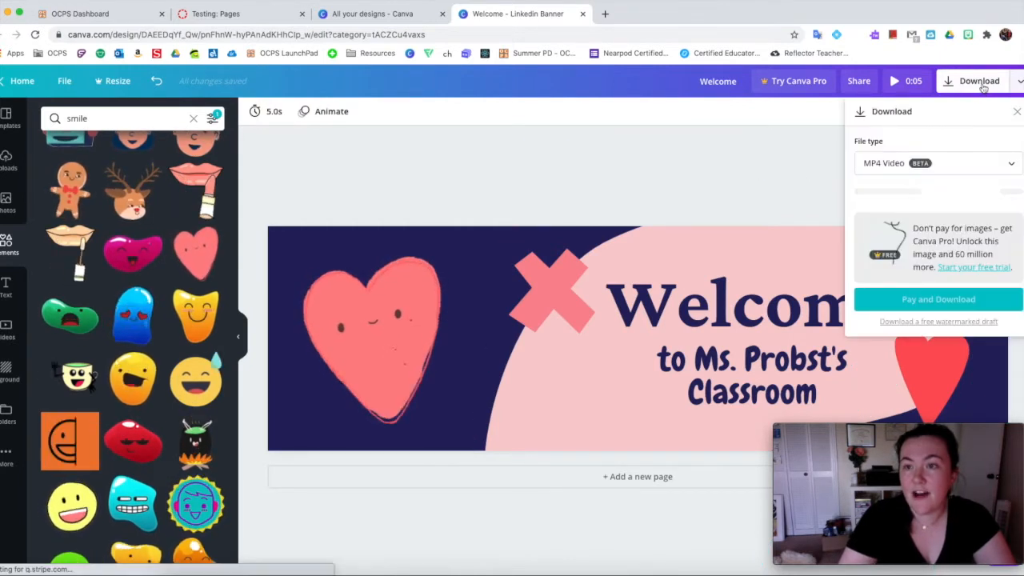
pyautogui.click(866, 164)
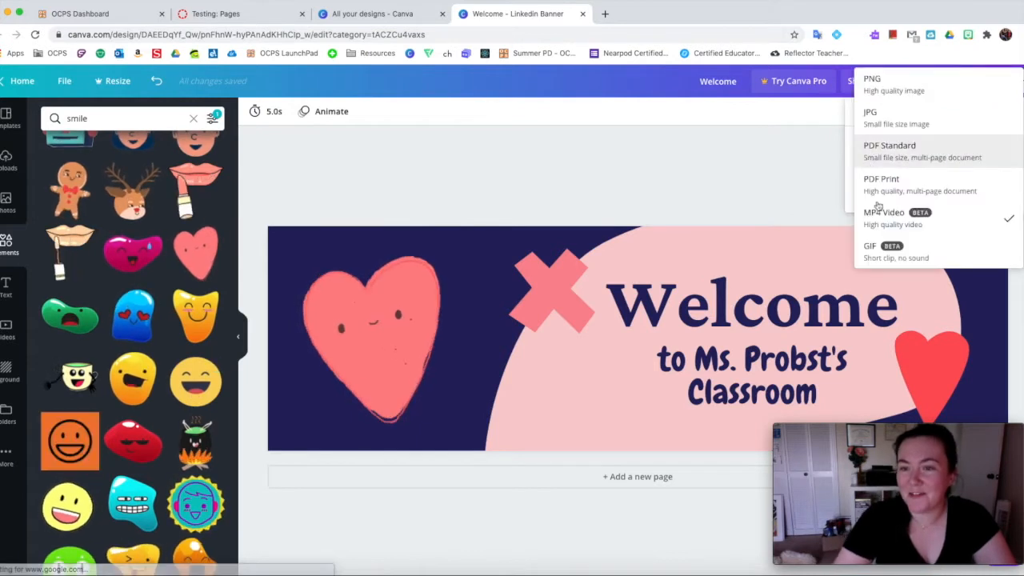
pyautogui.click(874, 251)
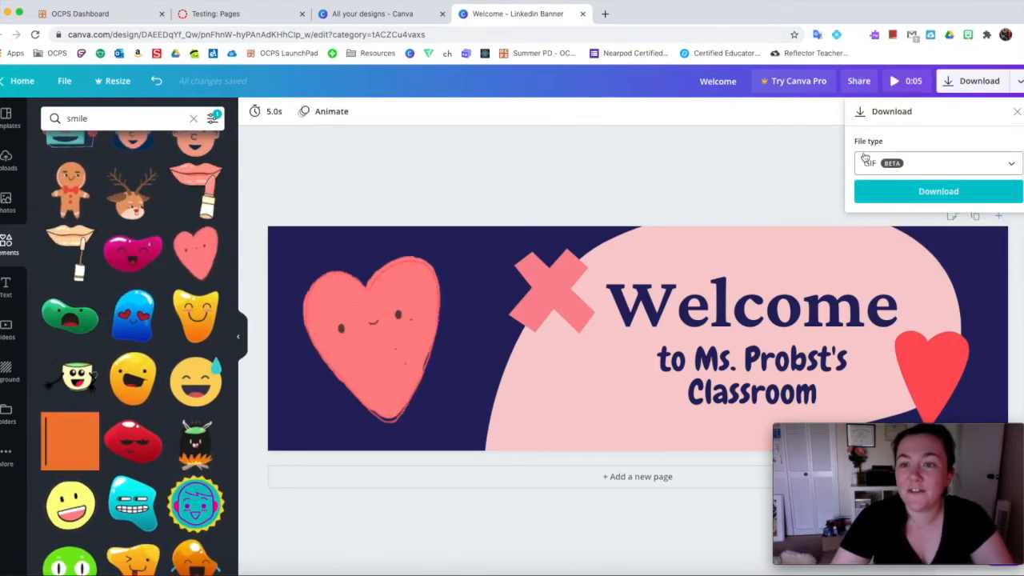
pyautogui.click(944, 192)
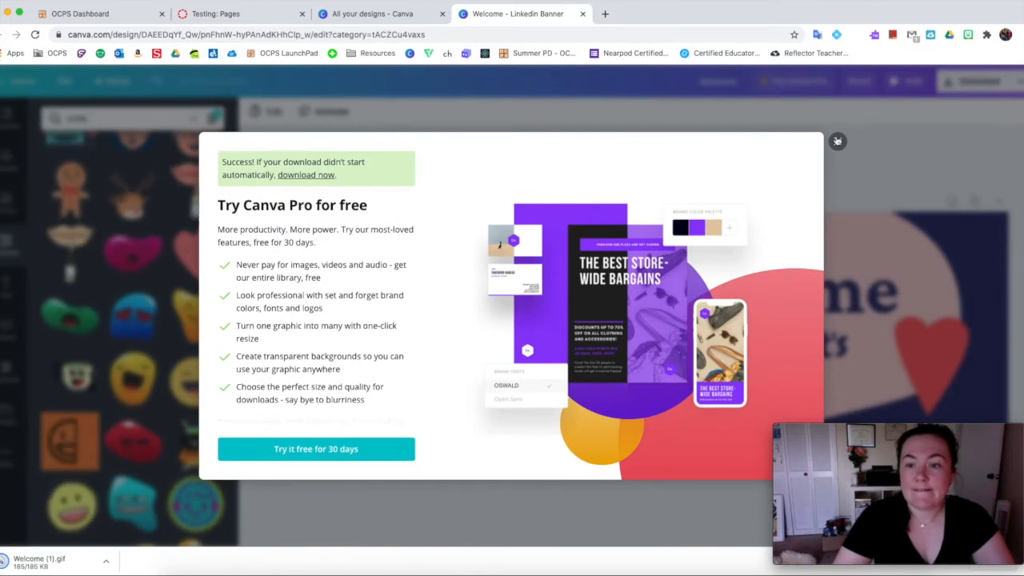
pyautogui.click(837, 141)
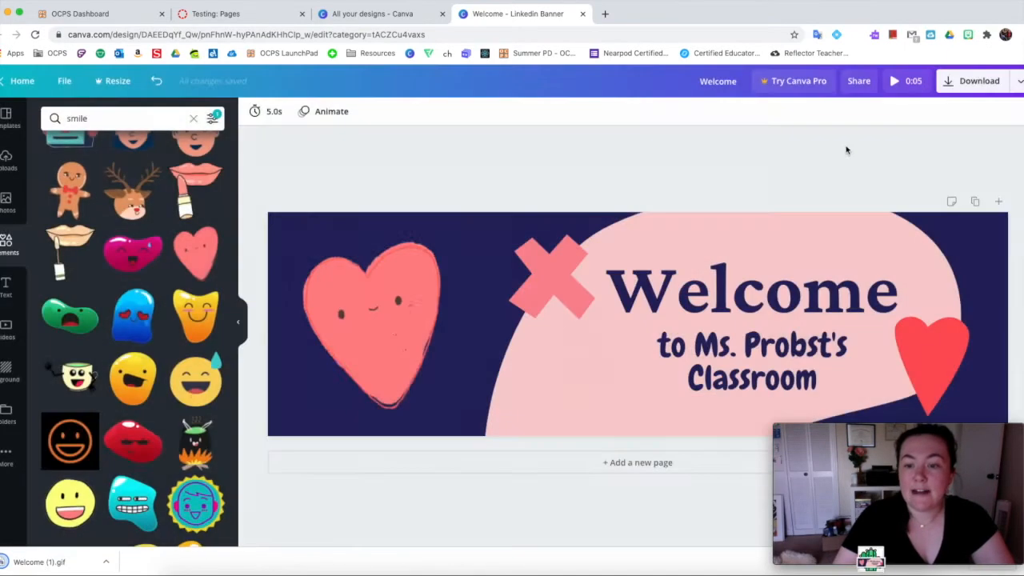
# Step: Download the banner again as a PNG and dismiss the Canva Pro trial offer
pyautogui.click(1014, 86)
pyautogui.click(888, 142)
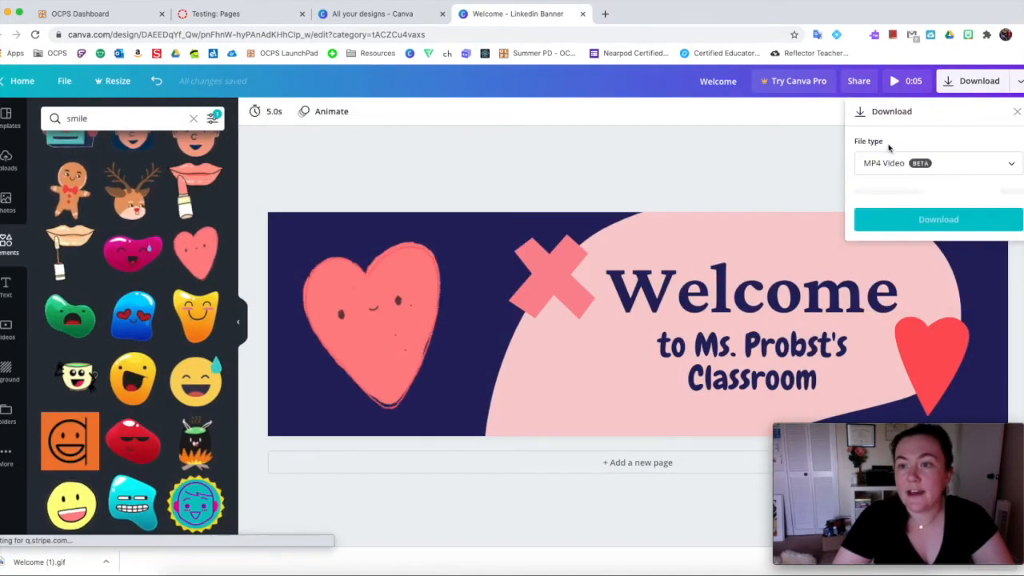
pyautogui.click(884, 164)
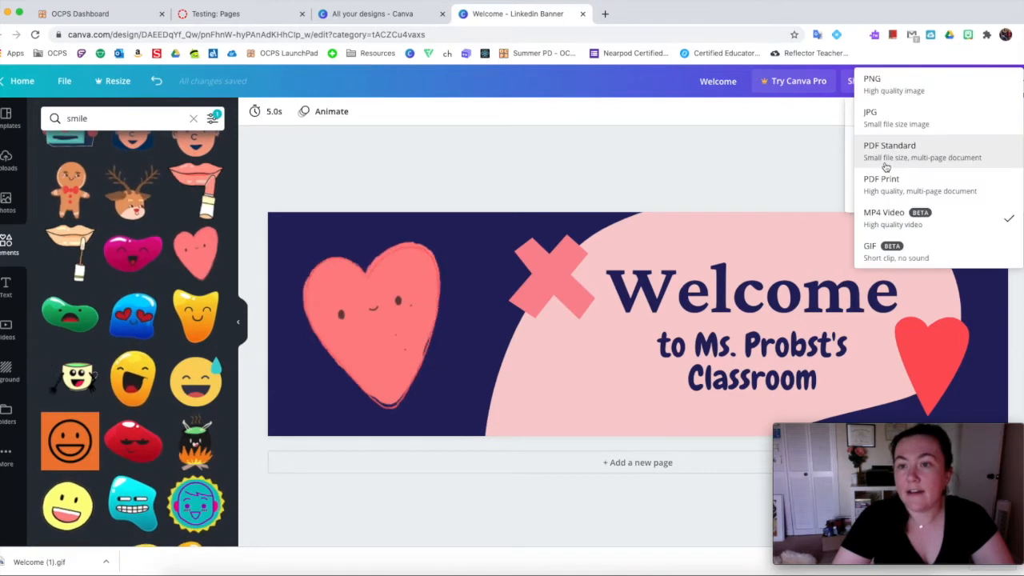
pyautogui.click(879, 95)
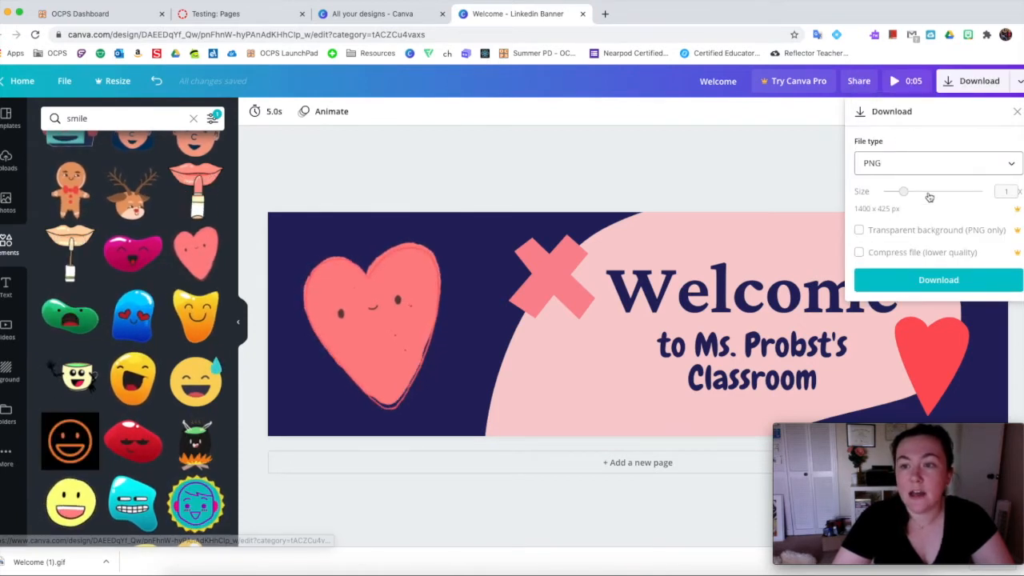
pyautogui.click(938, 281)
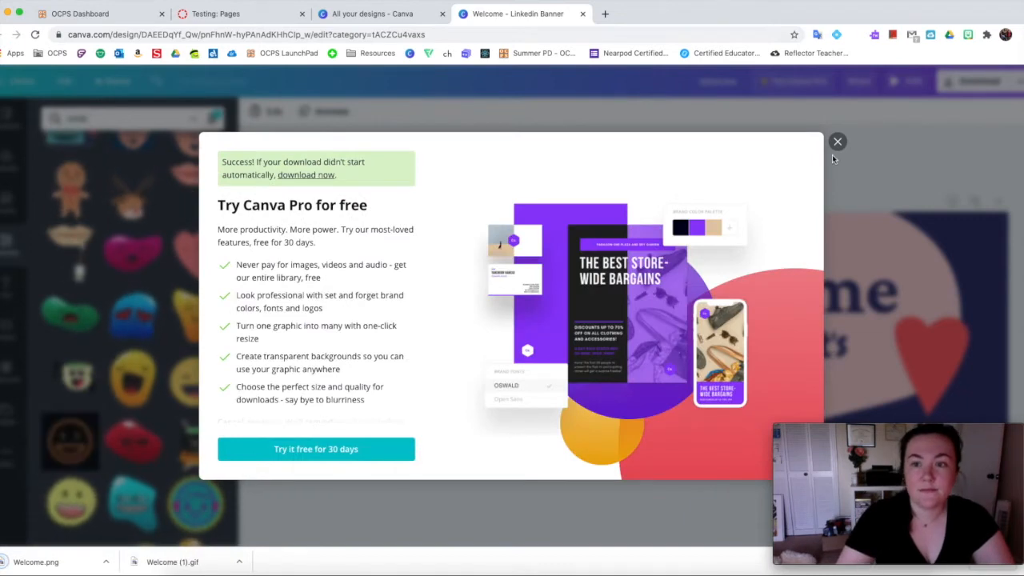
pyautogui.click(838, 142)
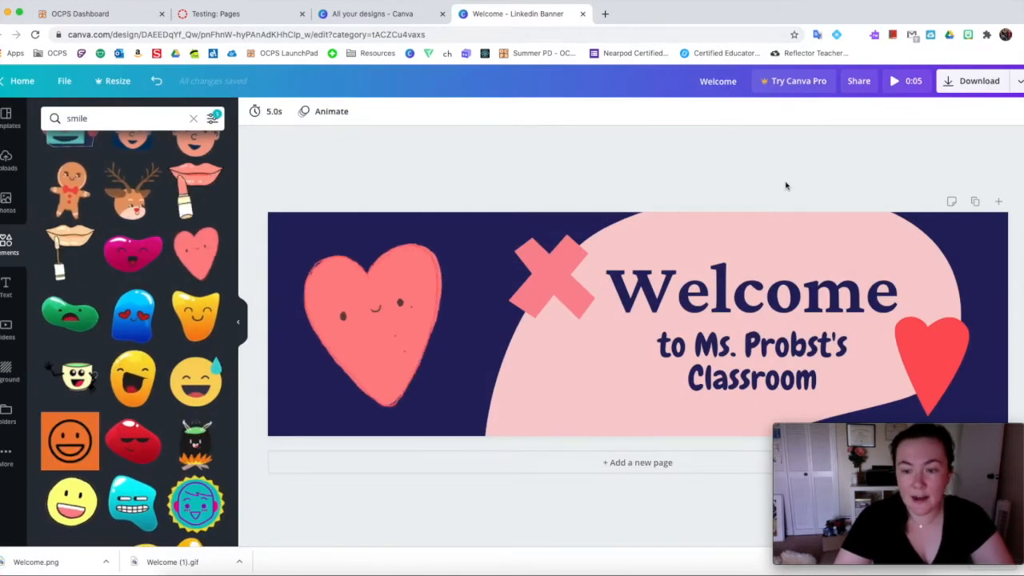
# Step: Duplicate the banner page and delete all text and graphics from the copy, leaving only its background
pyautogui.click(974, 203)
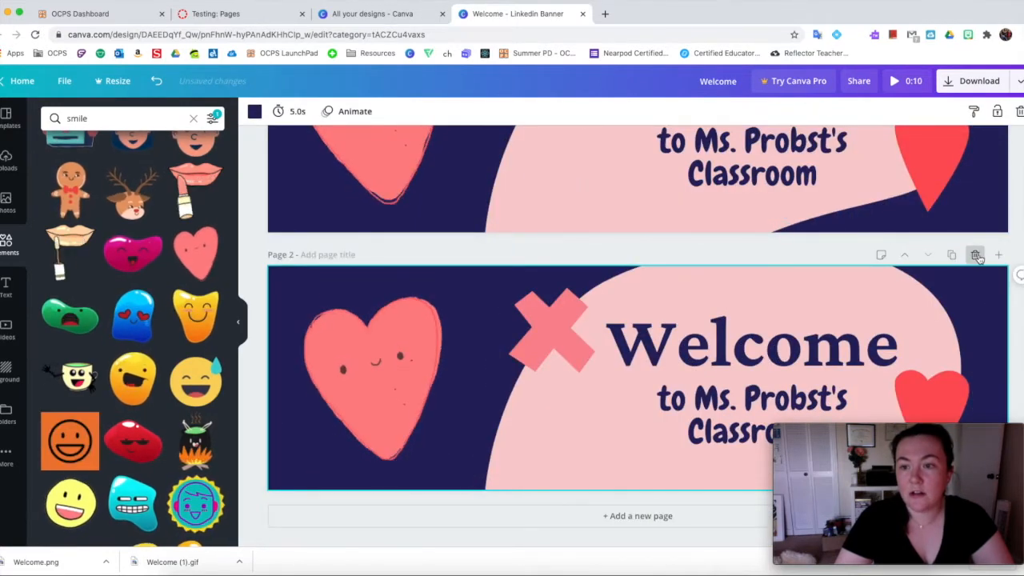
pyautogui.click(976, 255)
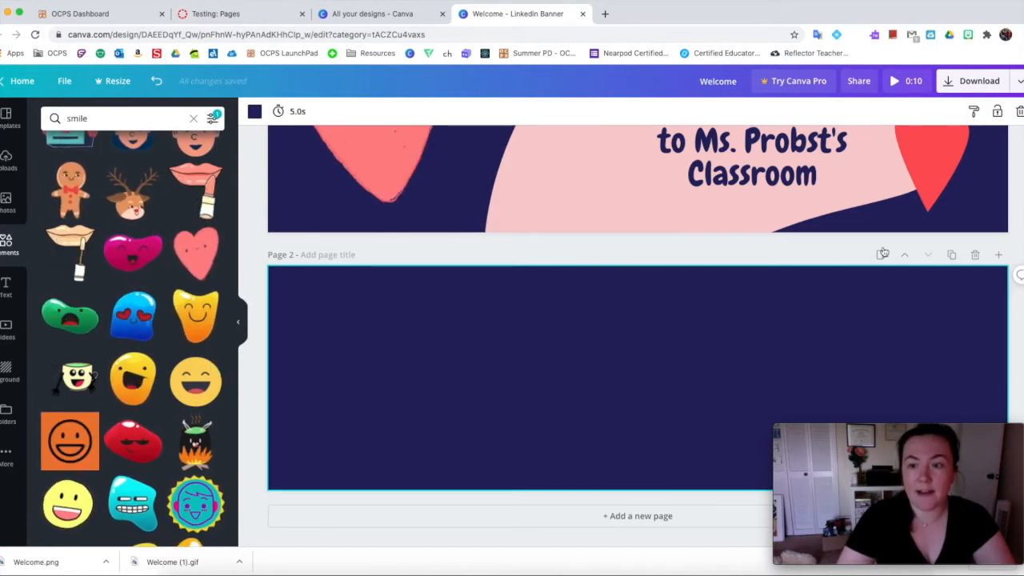
# Step: Try white and lime green as the background color of page 2
pyautogui.click(254, 112)
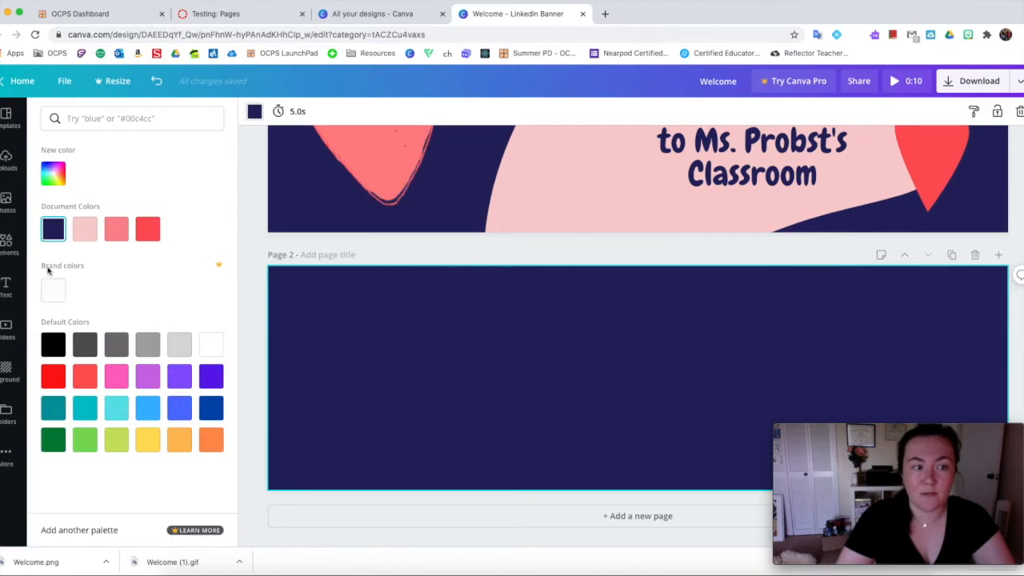
pyautogui.click(449, 254)
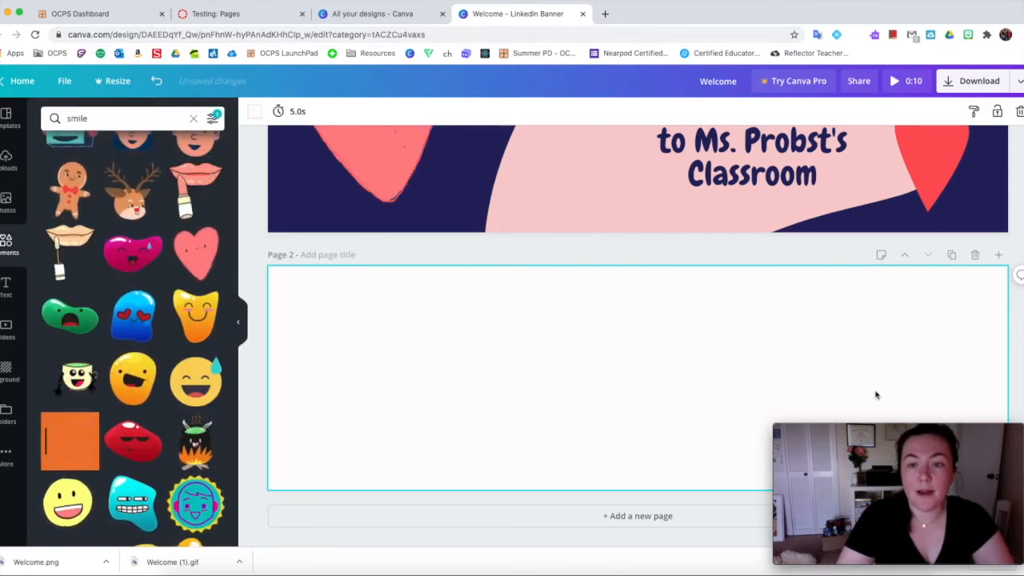
pyautogui.click(253, 113)
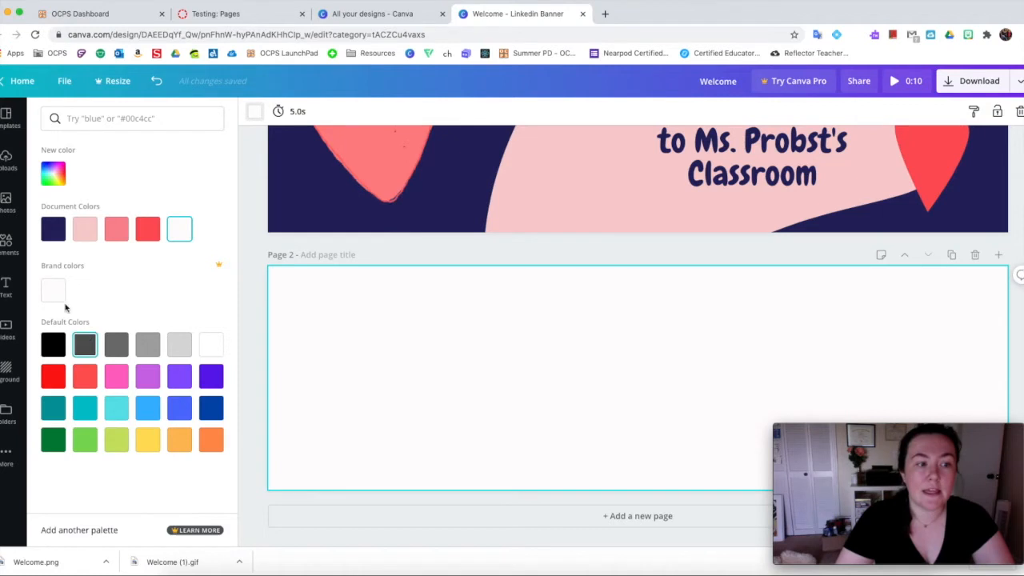
pyautogui.click(117, 441)
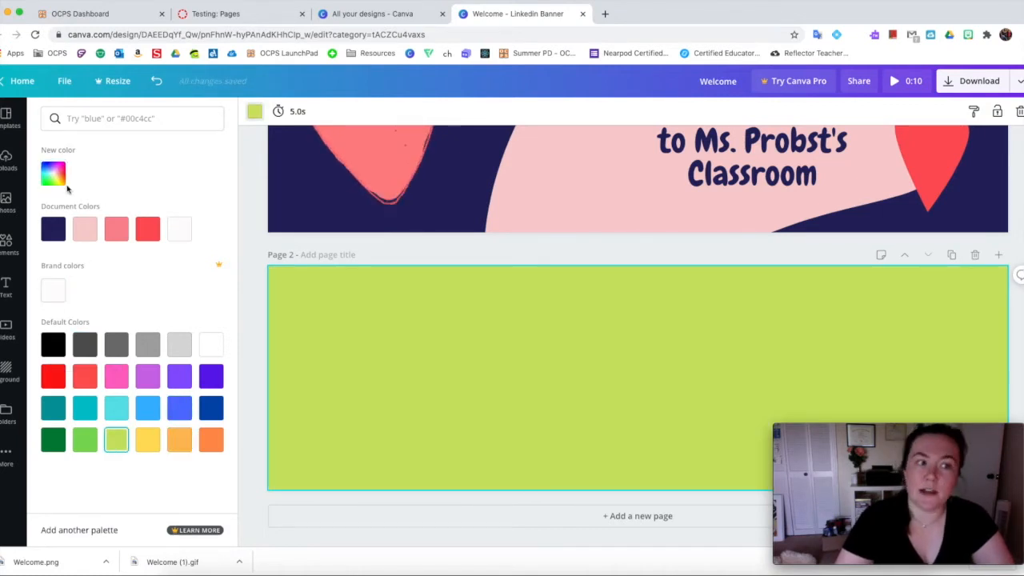
# Step: Mix a custom muted green, about #8cbd8e, for the background of page 2
pyautogui.click(54, 179)
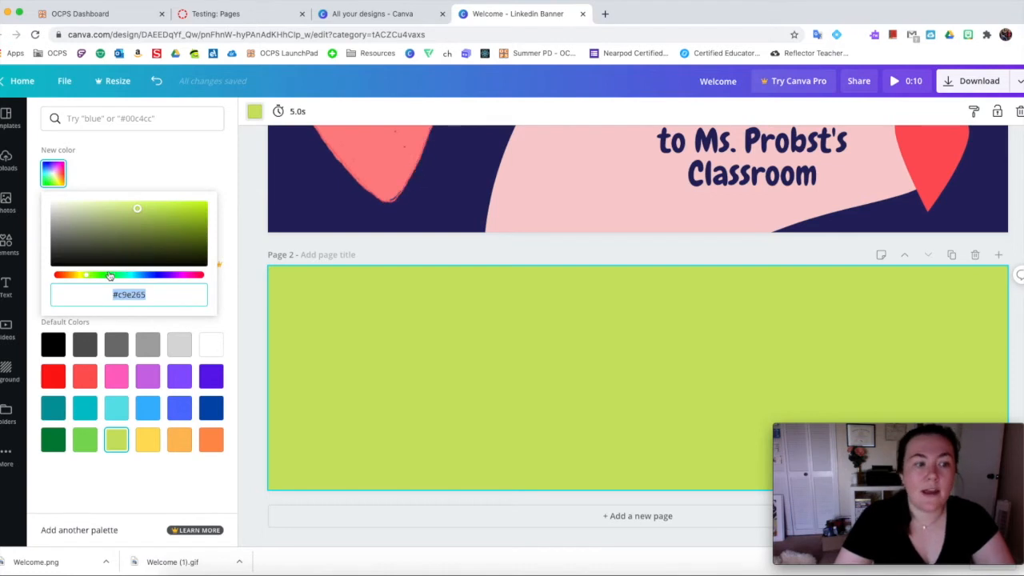
pyautogui.moveTo(109, 276); pyautogui.dragTo(108, 277)
pyautogui.click(148, 224)
pyautogui.moveTo(146, 224); pyautogui.dragTo(104, 220)
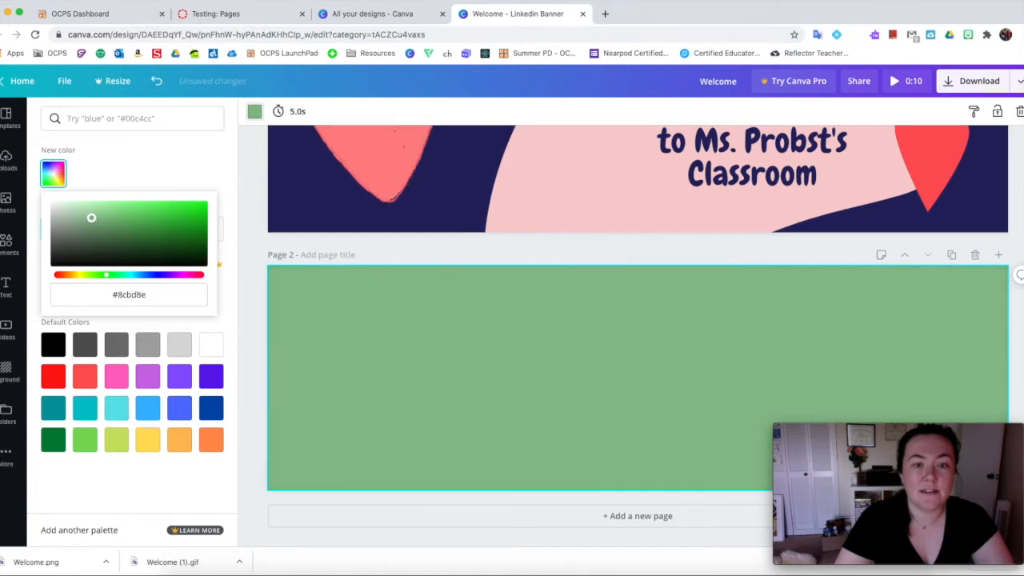
pyautogui.click(261, 266)
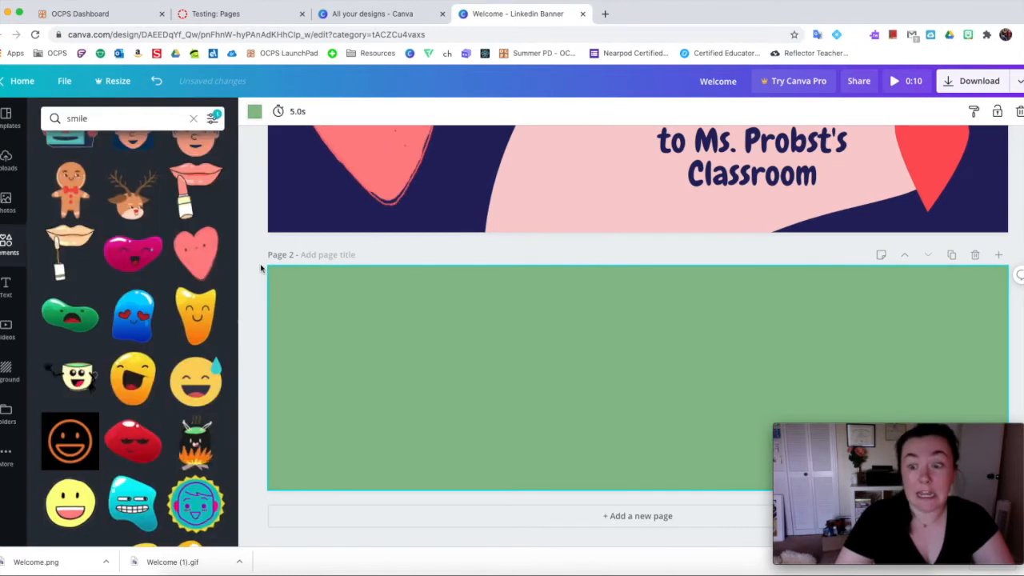
# Step: Search the elements library for "plants" and filter the results to static elements only
pyautogui.doubleClick(112, 118)
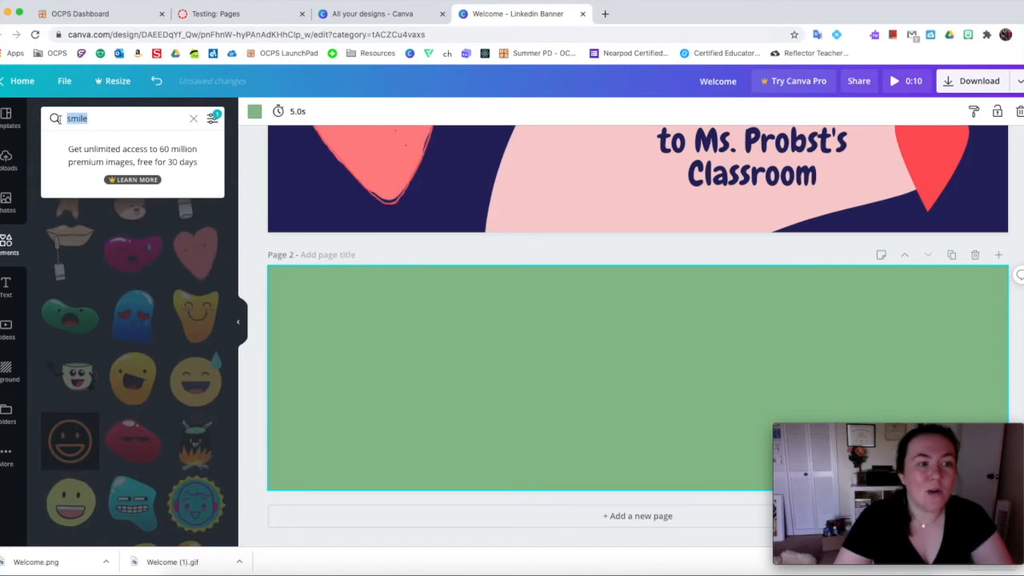
pyautogui.write('plants')
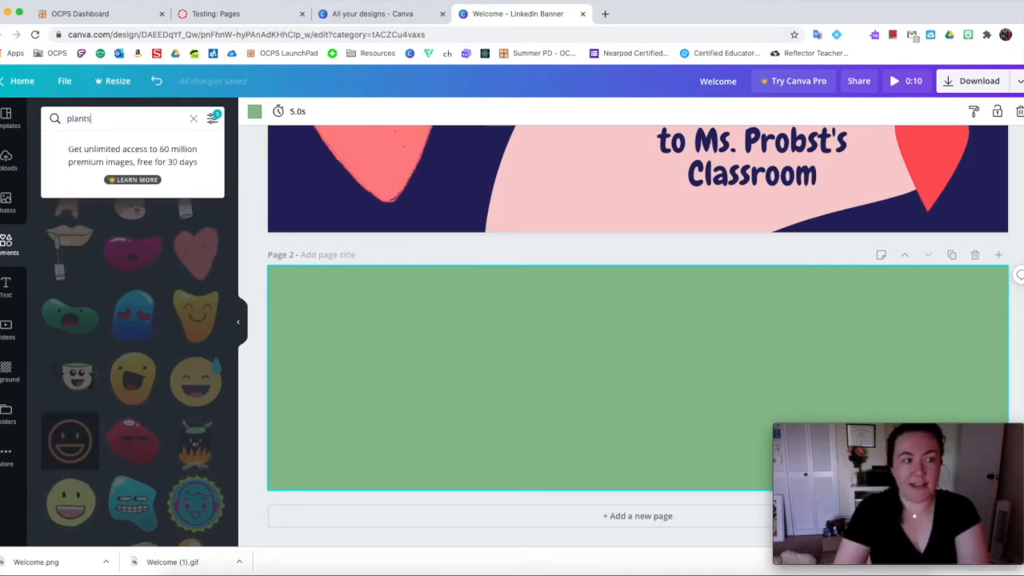
pyautogui.press('Return')
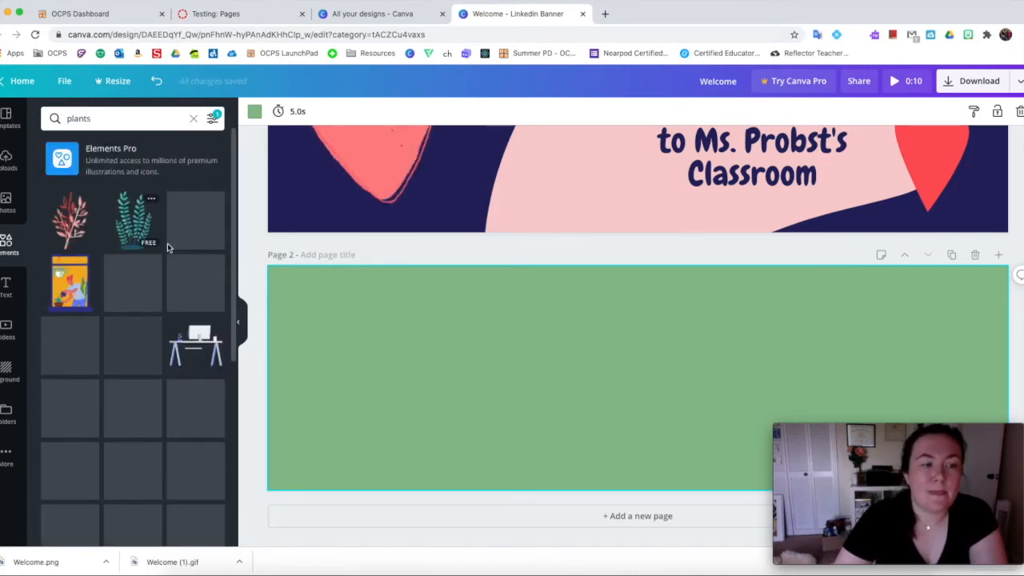
pyautogui.click(212, 119)
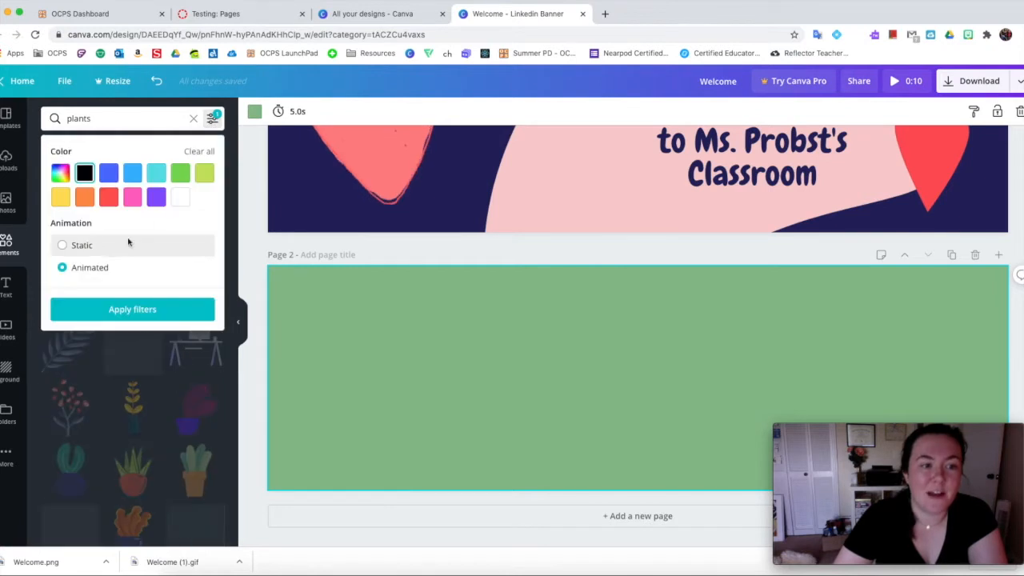
pyautogui.click(84, 250)
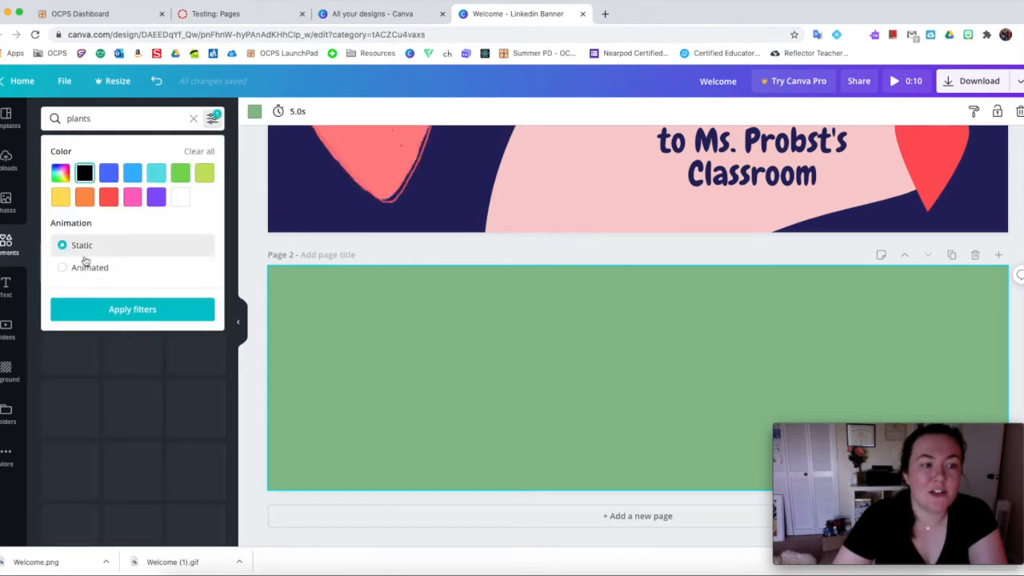
pyautogui.click(135, 309)
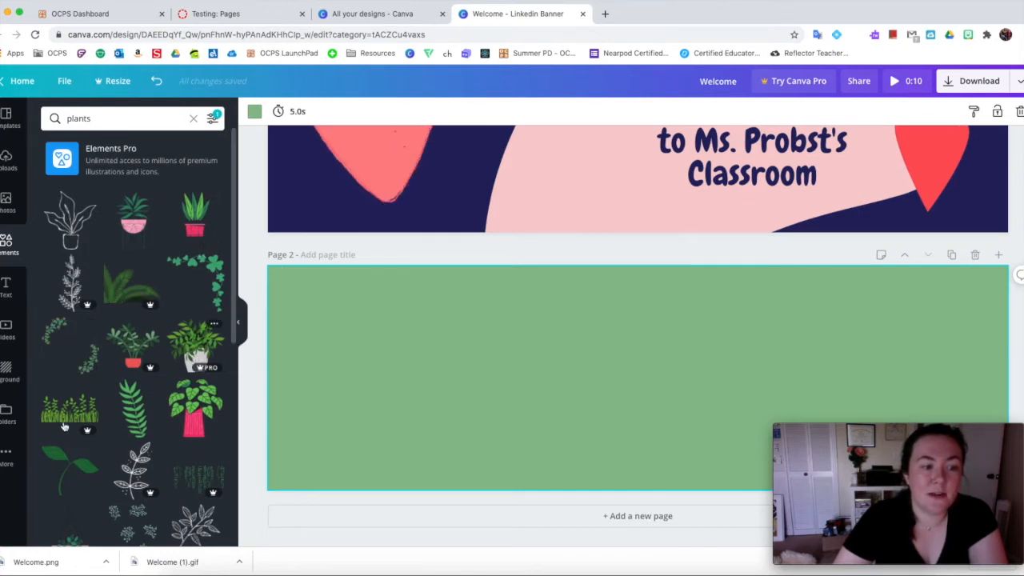
# Step: Add the cluster of four leaves to page 2, turn it roughly upside down, enlarge it, and tuck it into the page's upper-left corner
pyautogui.scroll(-5, 118, 400)
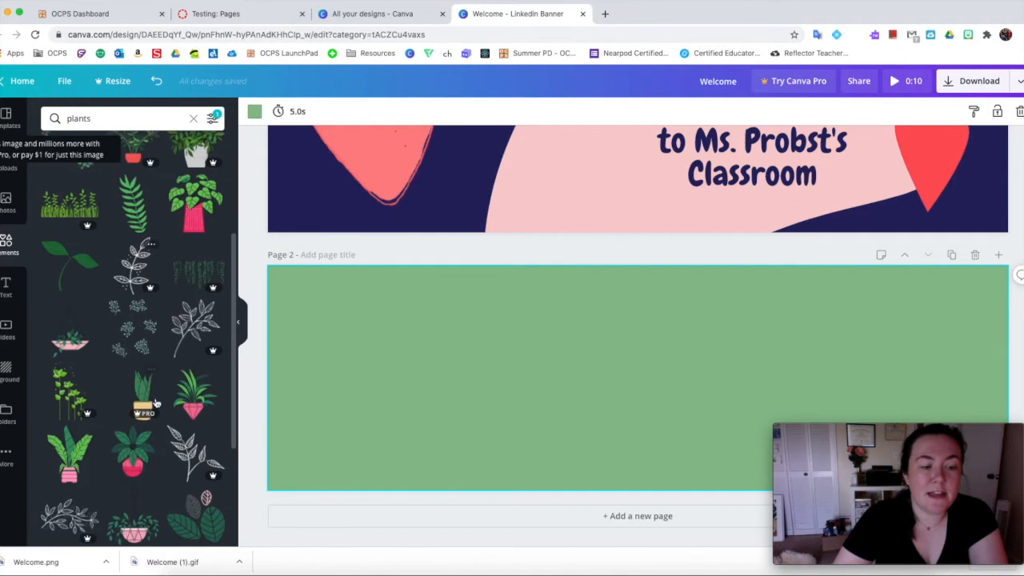
pyautogui.scroll(-5, 175, 342)
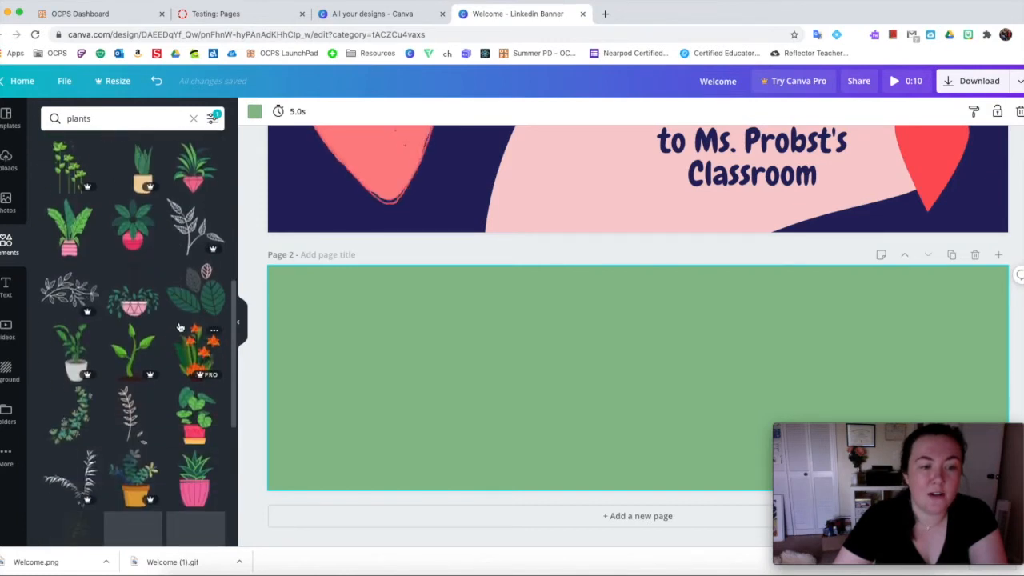
pyautogui.click(196, 288)
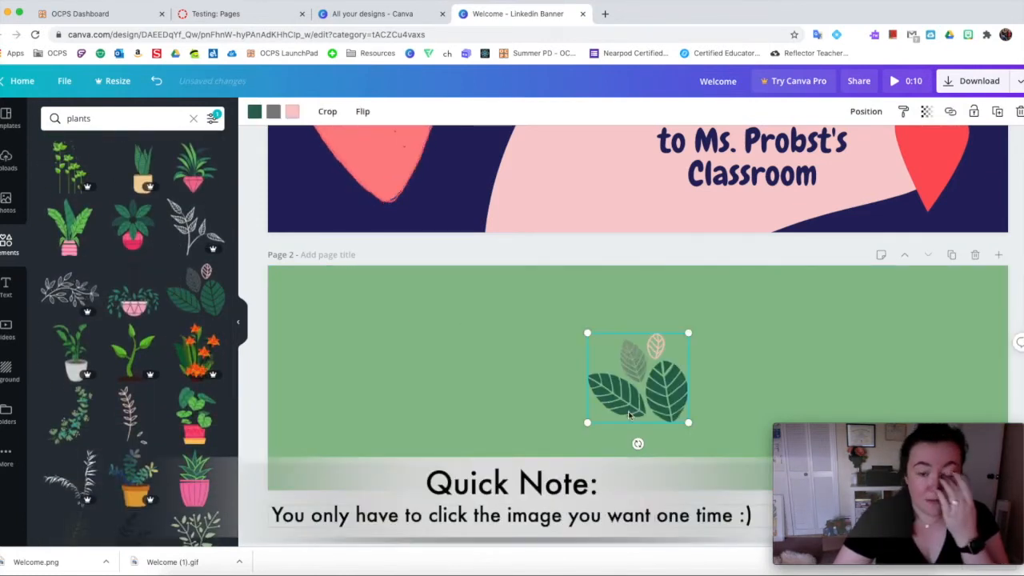
pyautogui.moveTo(638, 444); pyautogui.dragTo(625, 316)
pyautogui.moveTo(626, 374); pyautogui.dragTo(294, 299)
pyautogui.moveTo(366, 332); pyautogui.dragTo(478, 401)
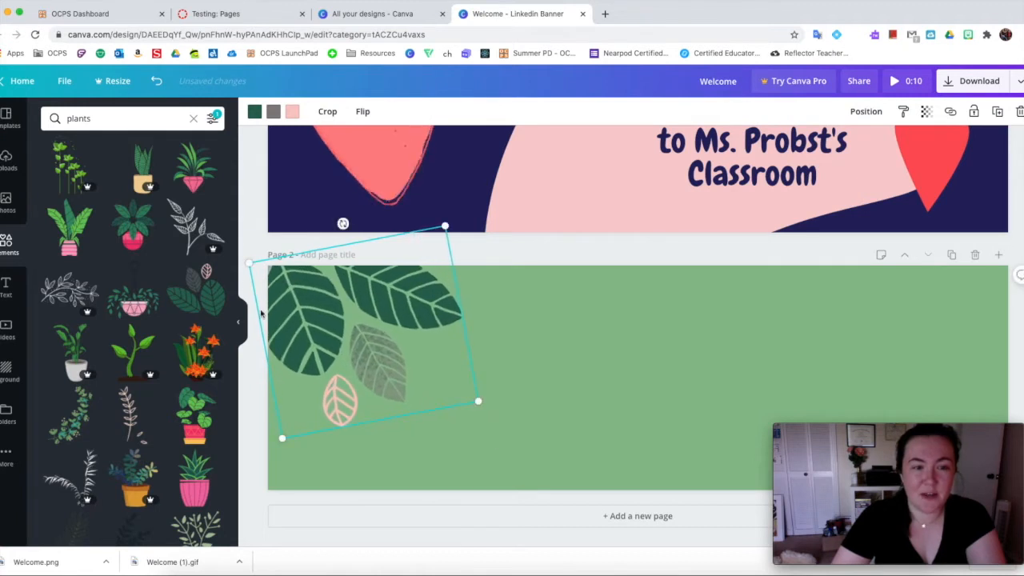
pyautogui.moveTo(339, 299); pyautogui.dragTo(315, 290)
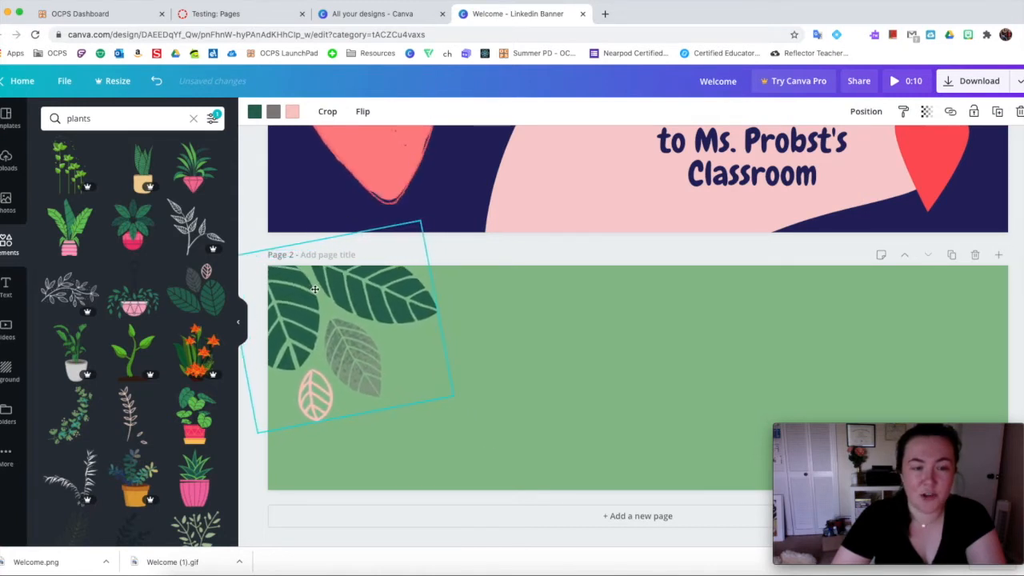
pyautogui.moveTo(318, 217); pyautogui.dragTo(339, 218)
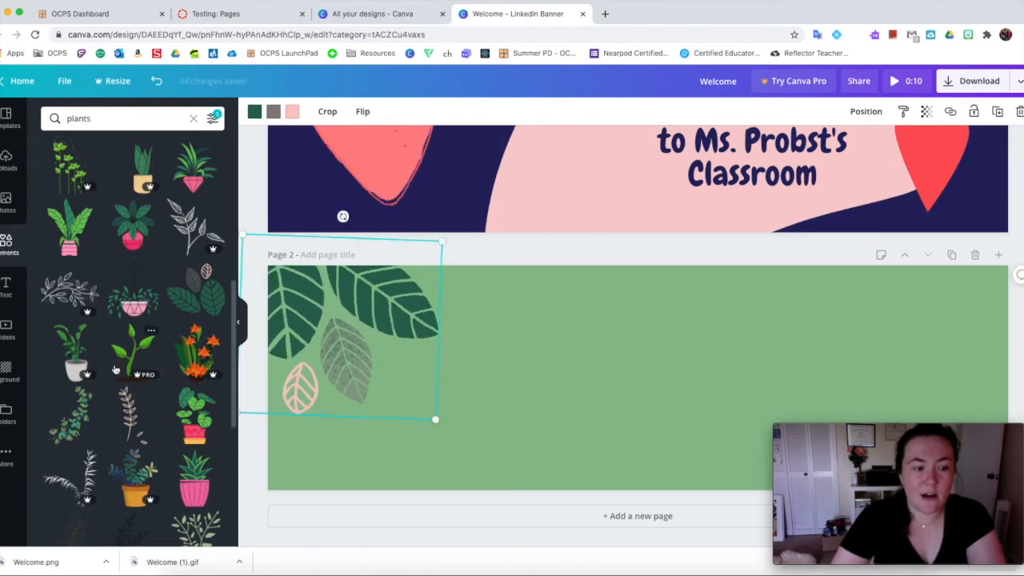
# Step: Add the leafy sprig with small droplets to page 2, enlarge it to nearly the page height, and place it beside the leaf cluster
pyautogui.scroll(-3, 116, 368)
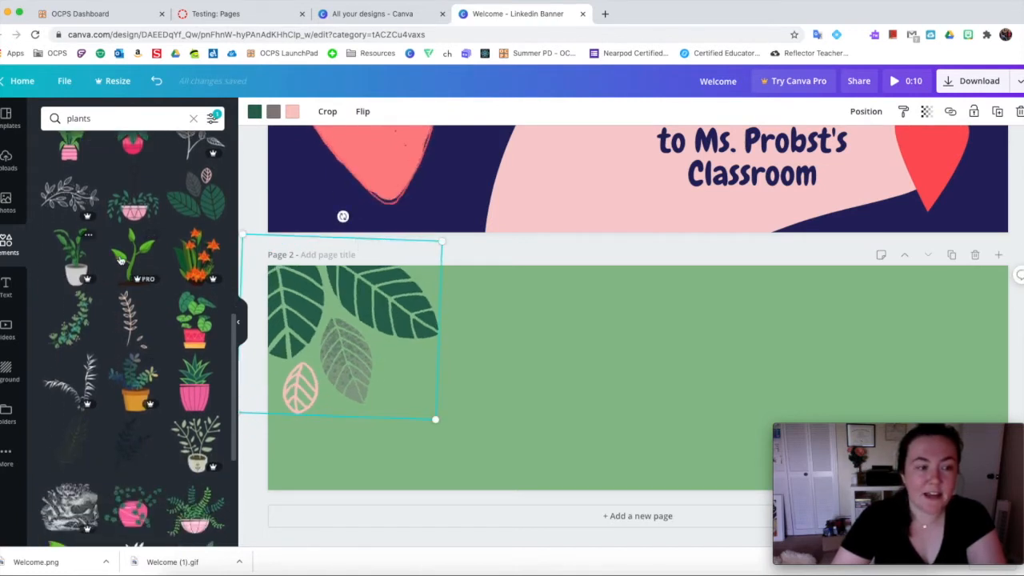
pyautogui.scroll(-8, 120, 265)
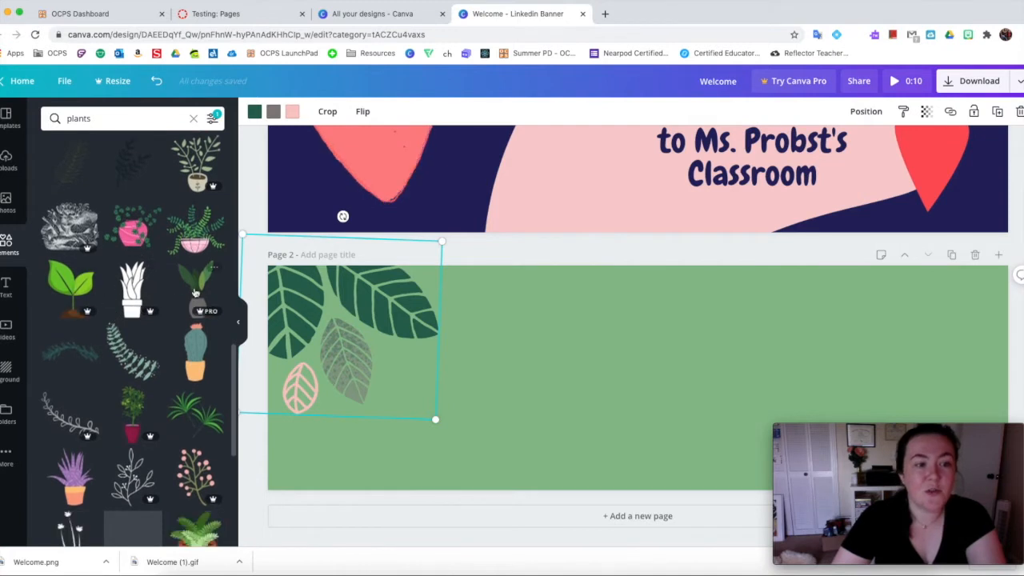
pyautogui.scroll(-10, 199, 292)
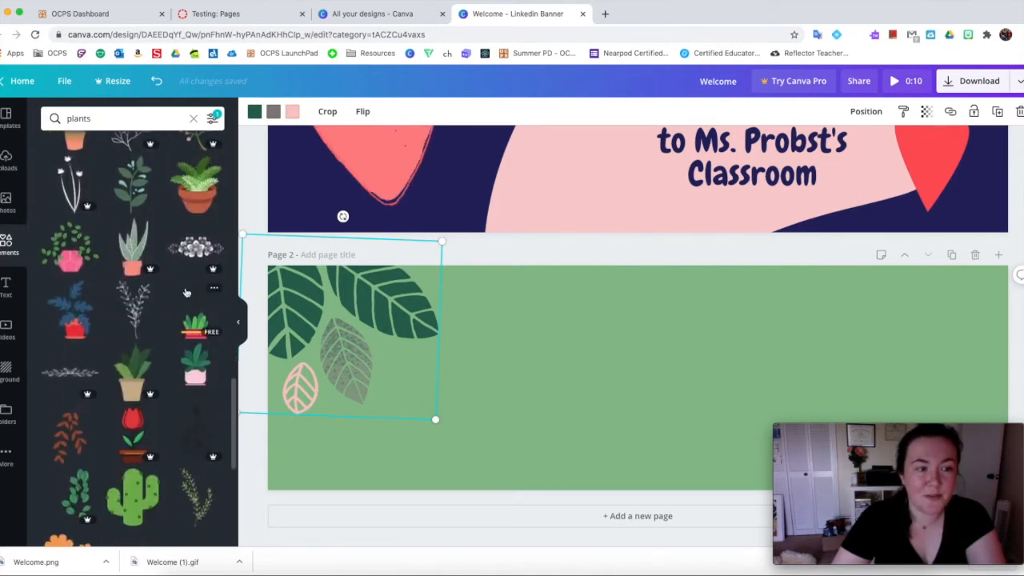
pyautogui.click(153, 200)
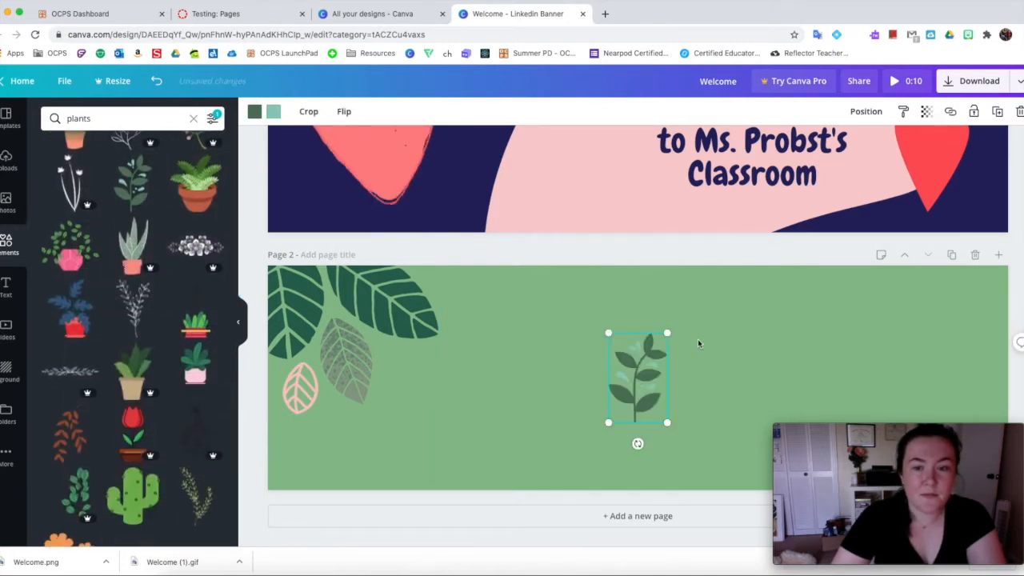
pyautogui.moveTo(608, 422); pyautogui.dragTo(570, 480)
pyautogui.moveTo(670, 329); pyautogui.dragTo(702, 279)
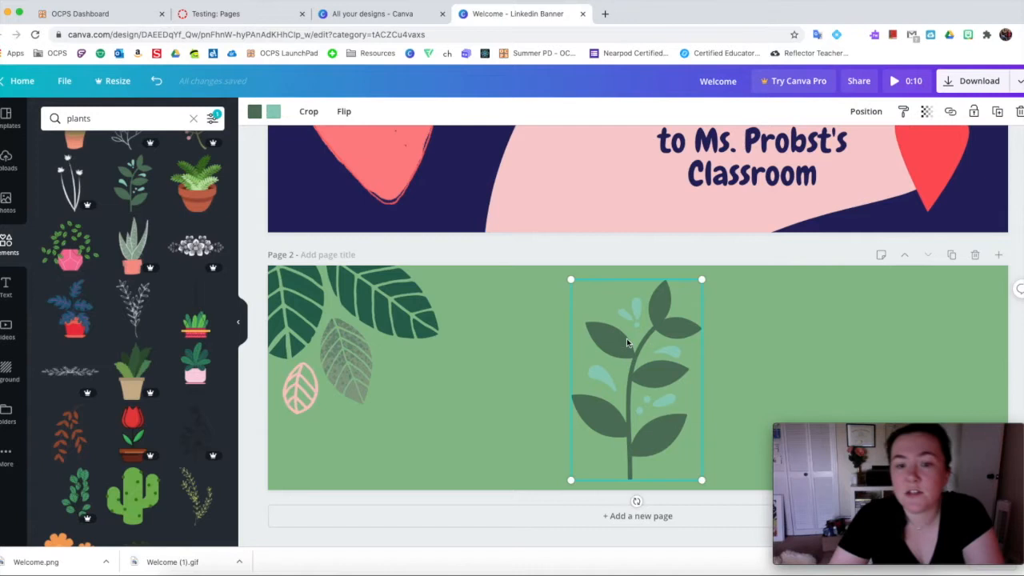
pyautogui.moveTo(629, 333); pyautogui.dragTo(499, 333)
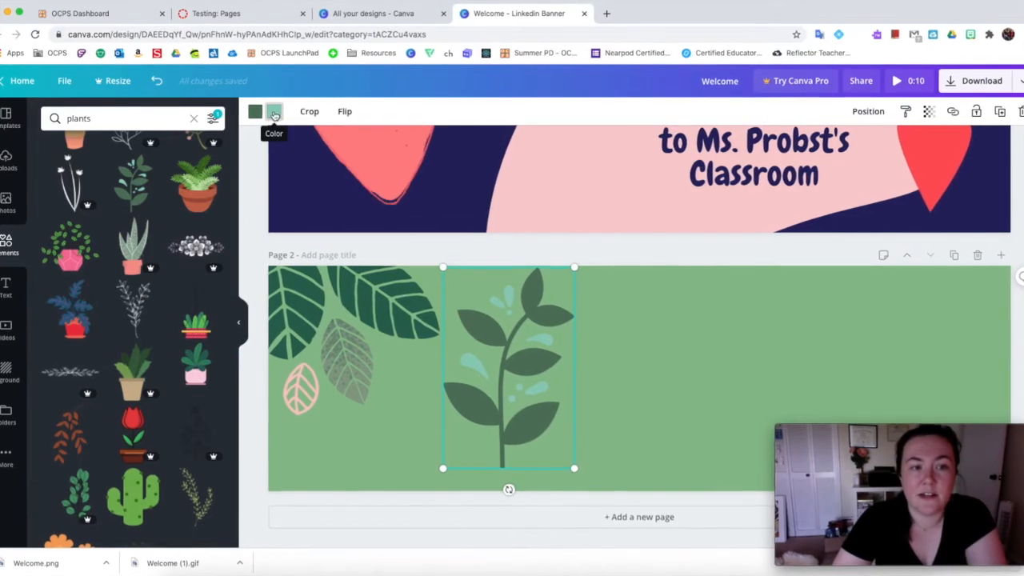
# Step: Recolor the sprig with the document colors, making the droplets light pink and the leaves the leaf cluster's dark green
pyautogui.click(274, 113)
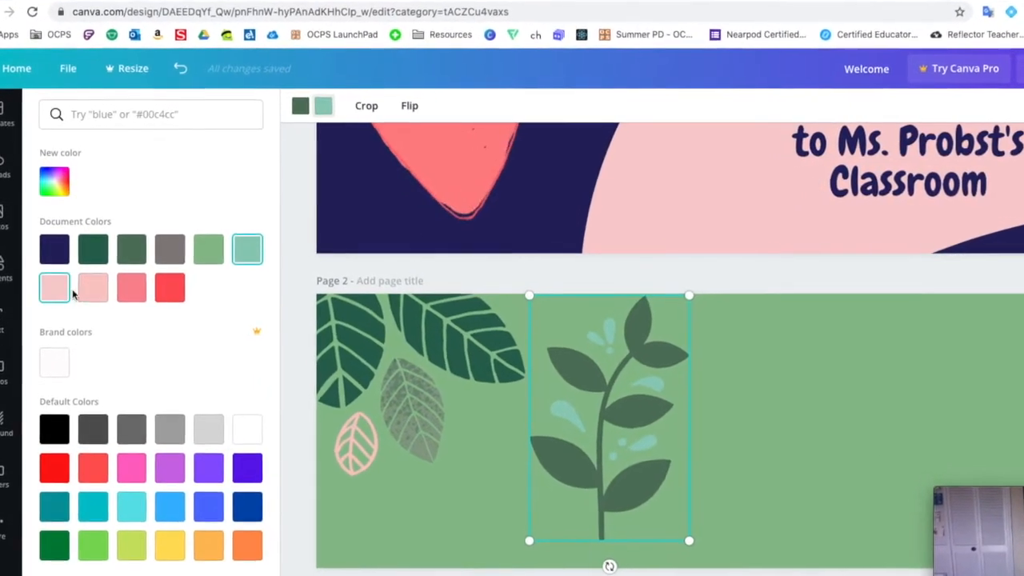
pyautogui.click(92, 291)
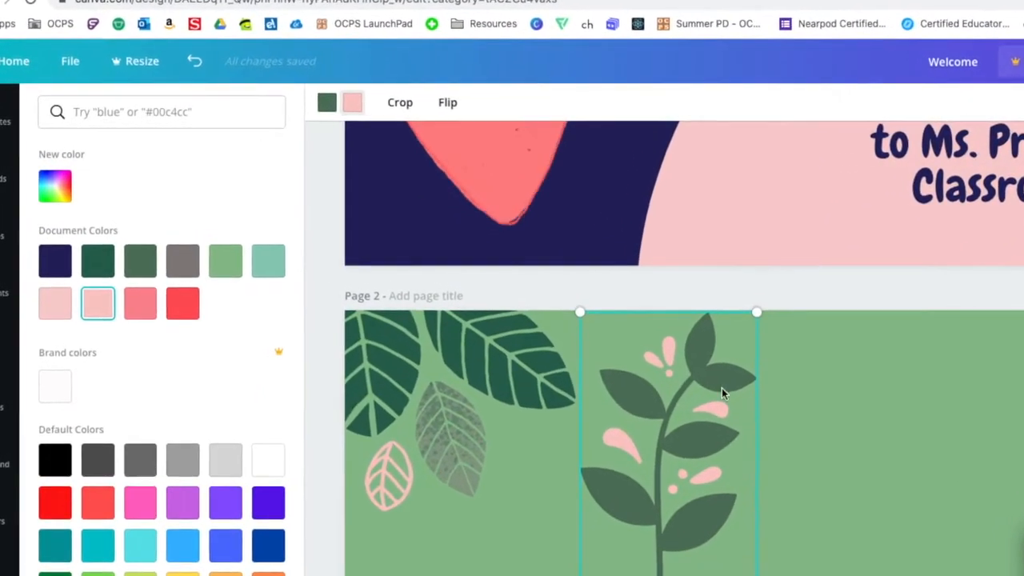
pyautogui.click(327, 102)
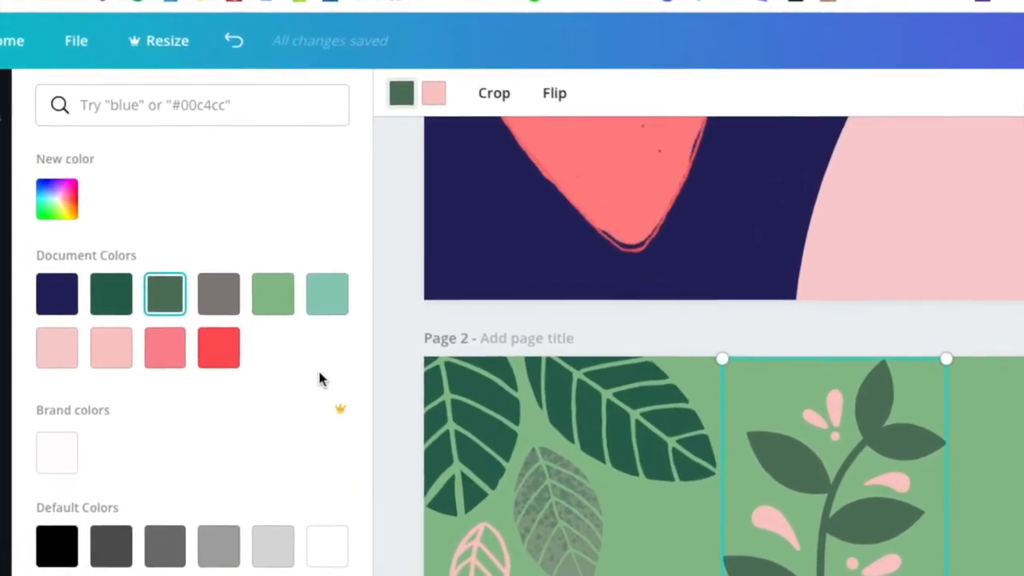
pyautogui.click(401, 94)
pyautogui.click(400, 94)
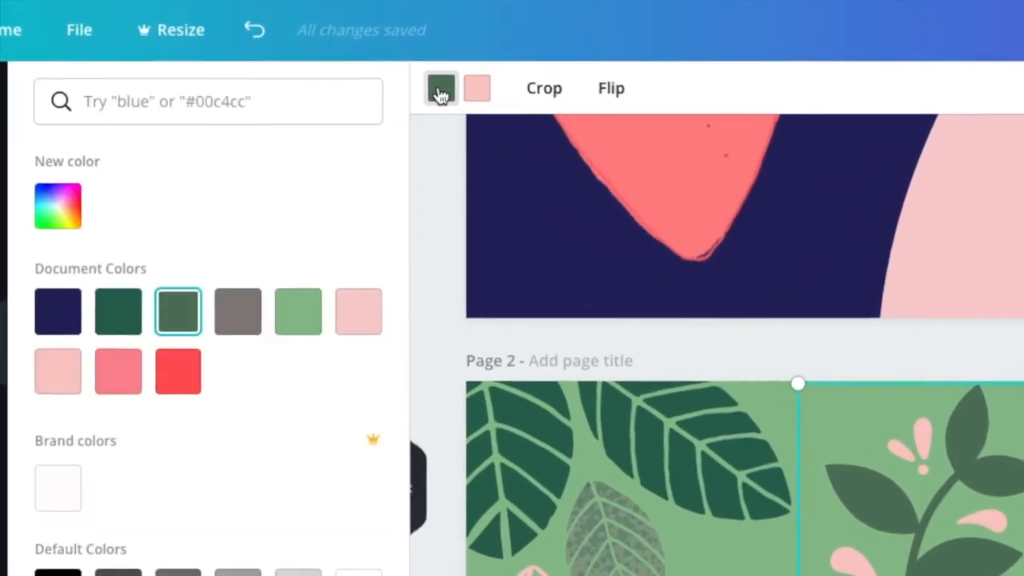
pyautogui.click(117, 311)
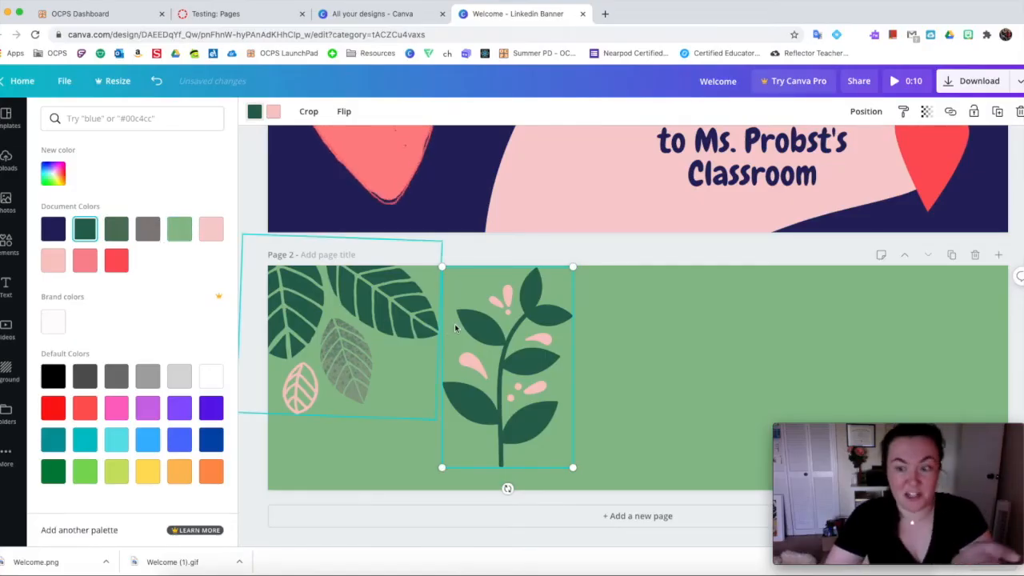
# Step: Move the sprig to the right edge of page 2 and flip it horizontally
pyautogui.moveTo(515, 376); pyautogui.dragTo(949, 390)
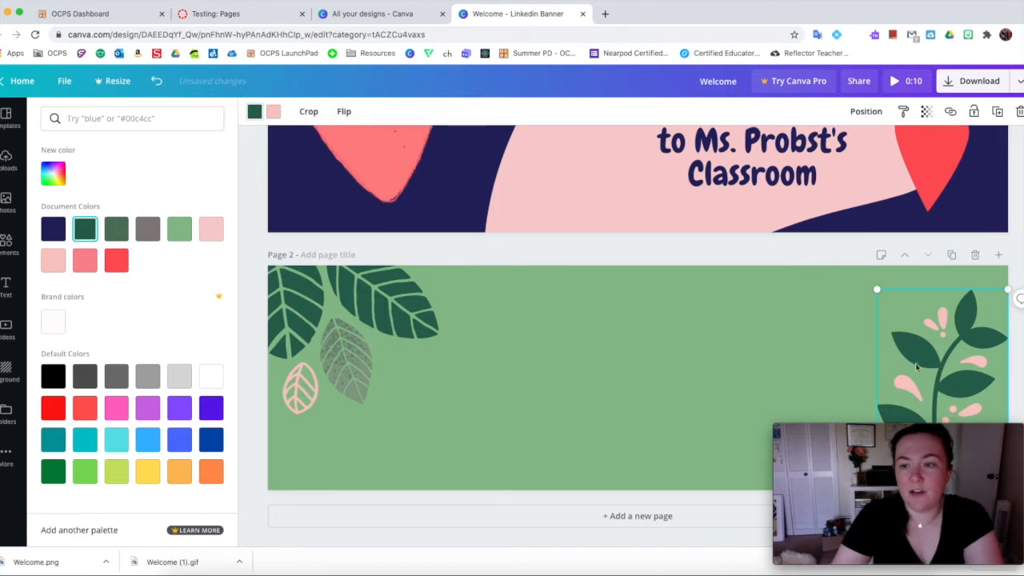
pyautogui.click(344, 111)
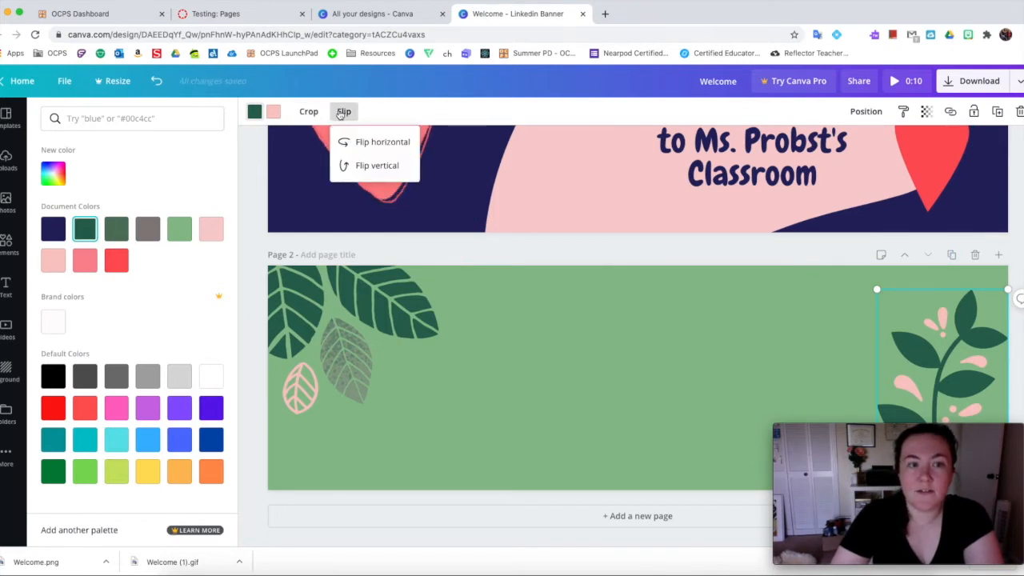
pyautogui.click(377, 145)
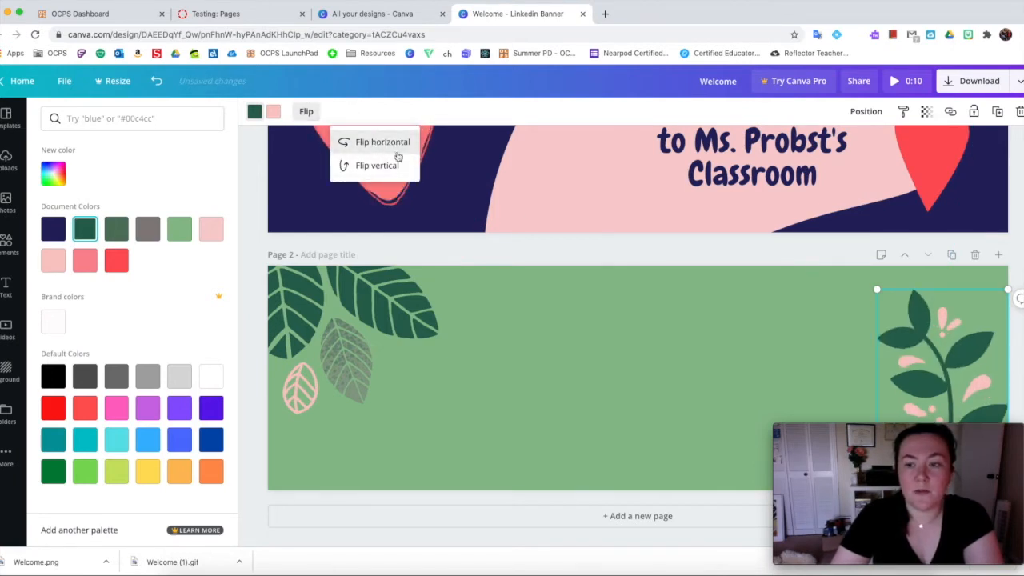
pyautogui.click(602, 245)
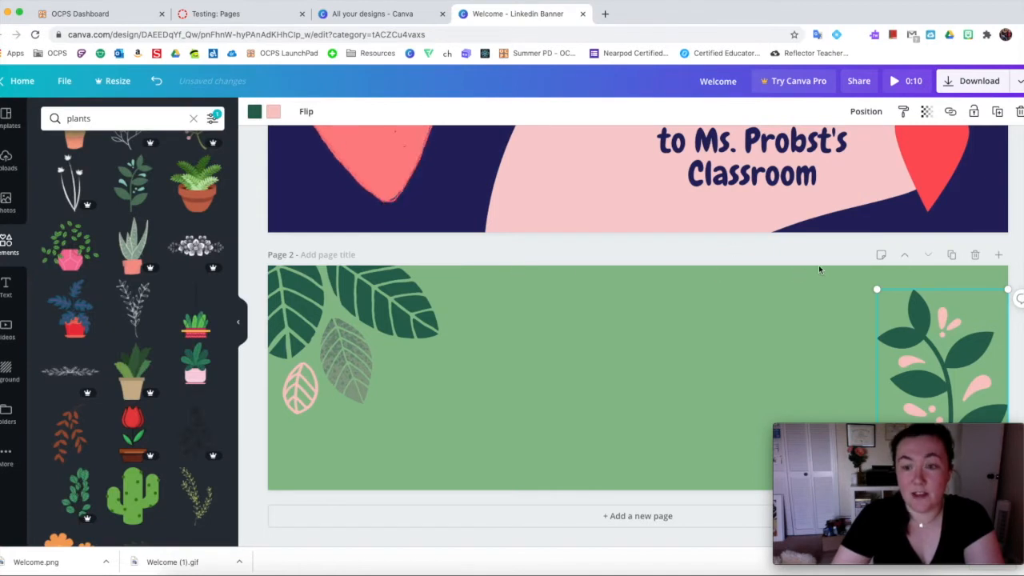
pyautogui.click(527, 242)
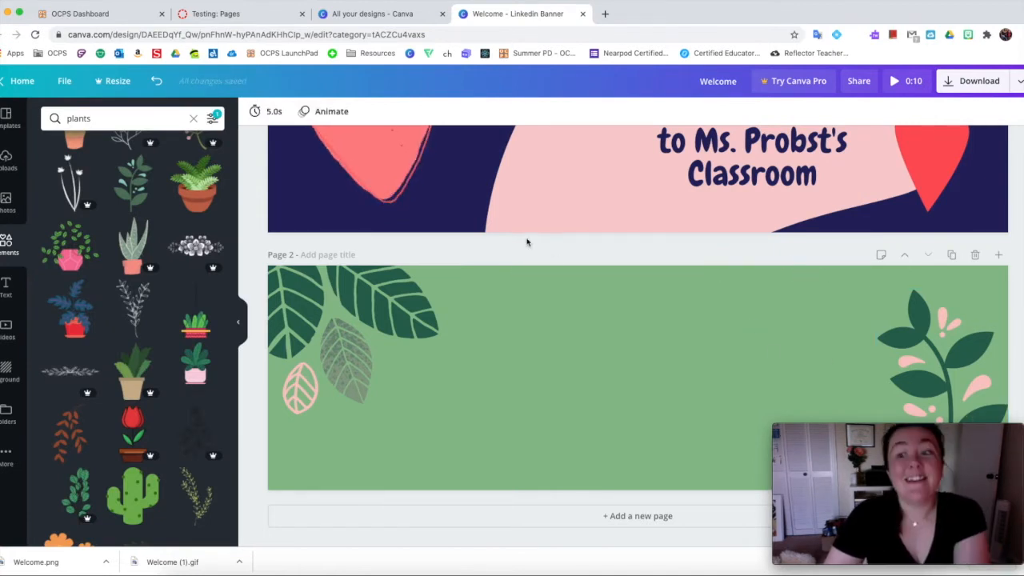
# Step: Add the "Cheers to the new year" text design to page 2 and reword it as "Welcome" and "TO OUR VIRTUAL CLASSROOM"
pyautogui.click(6, 287)
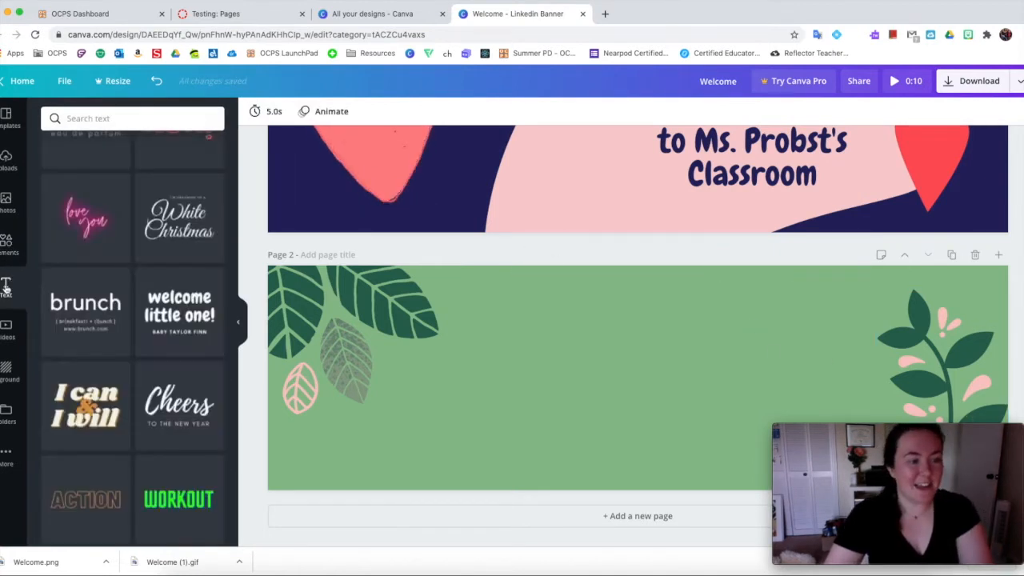
pyautogui.click(184, 400)
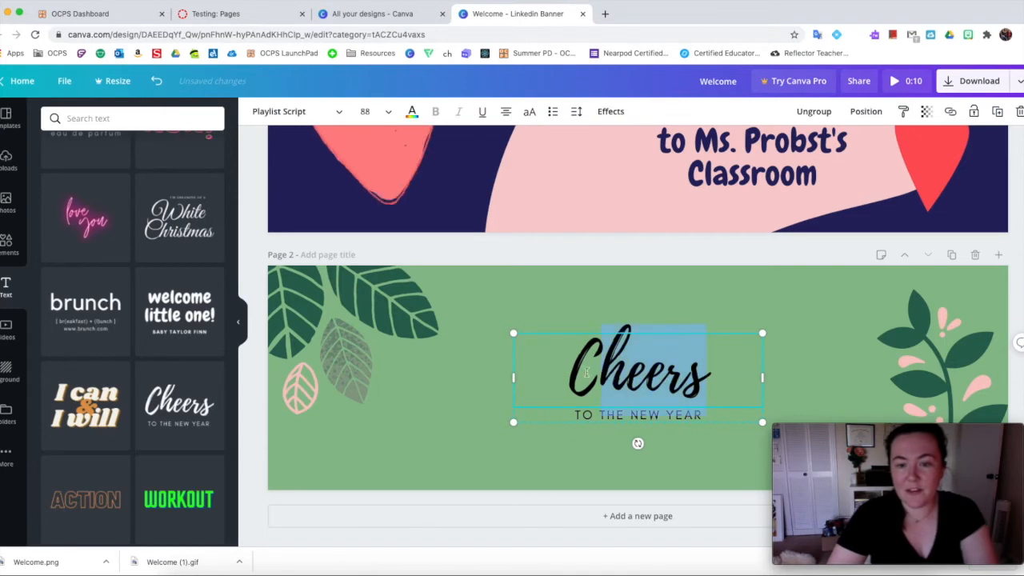
pyautogui.press('BackSpace')
pyautogui.write('Welcome')
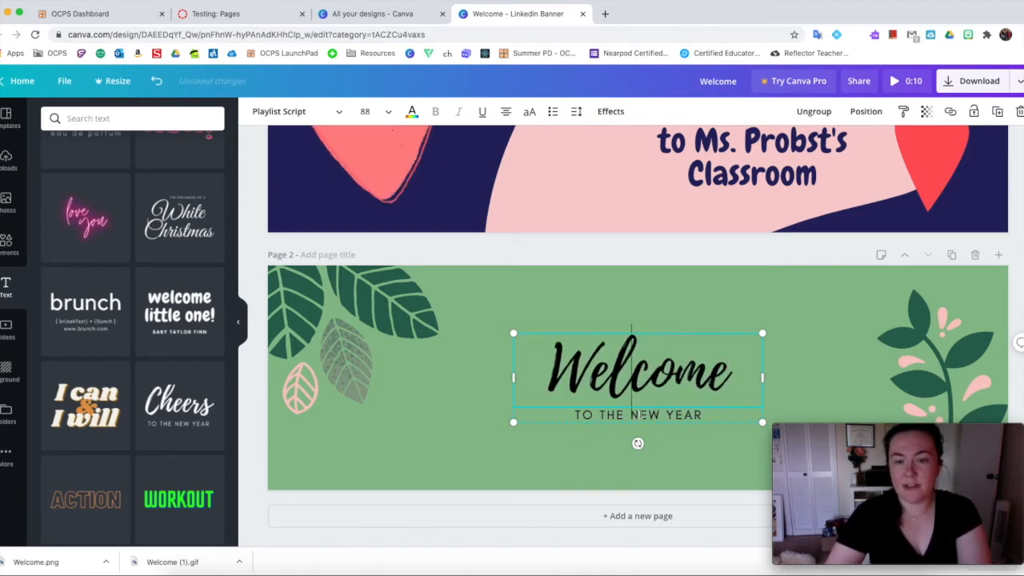
pyautogui.click(702, 420)
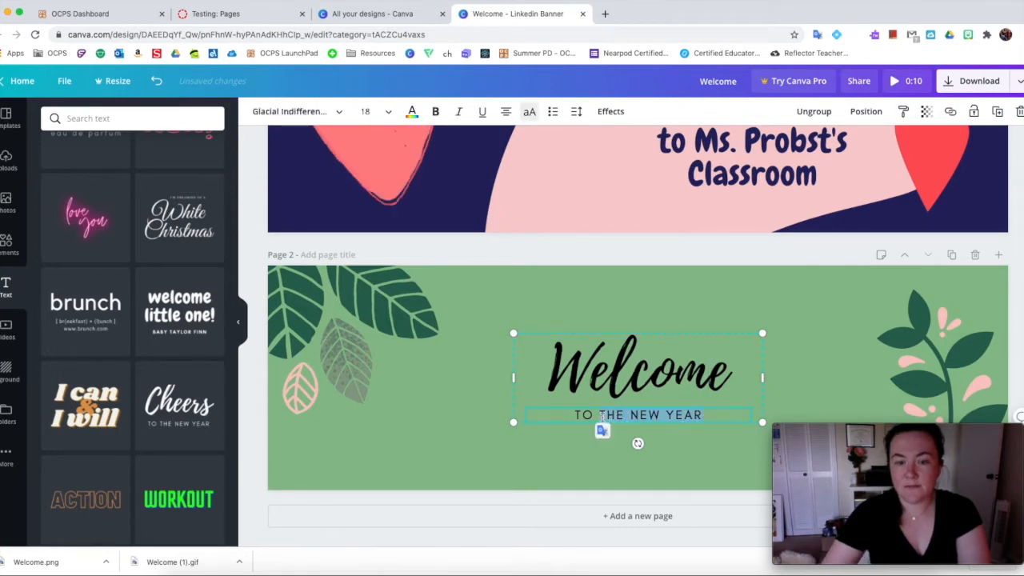
pyautogui.write('OUR VIRTUAL CLASS')
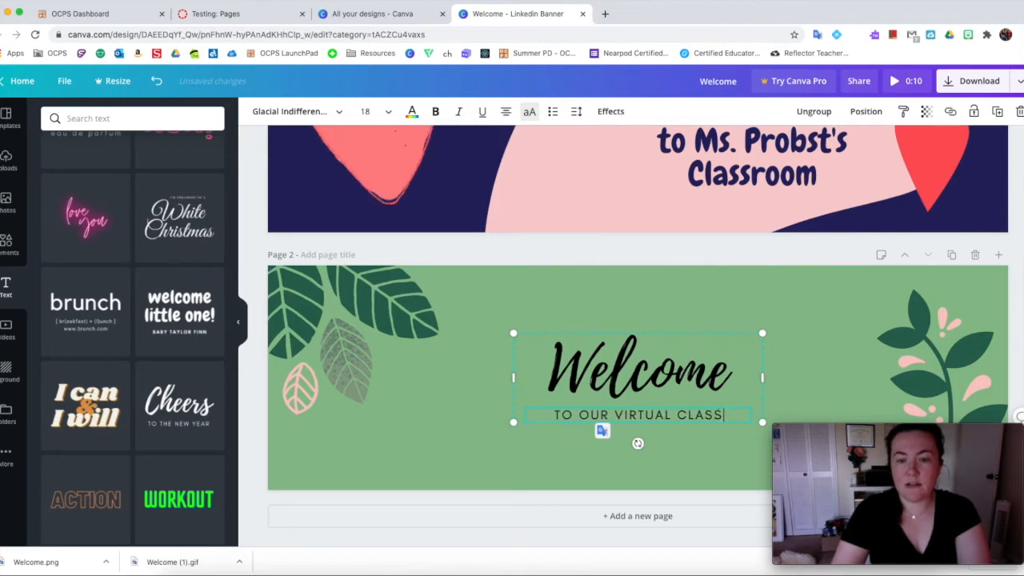
pyautogui.write('ROOM')
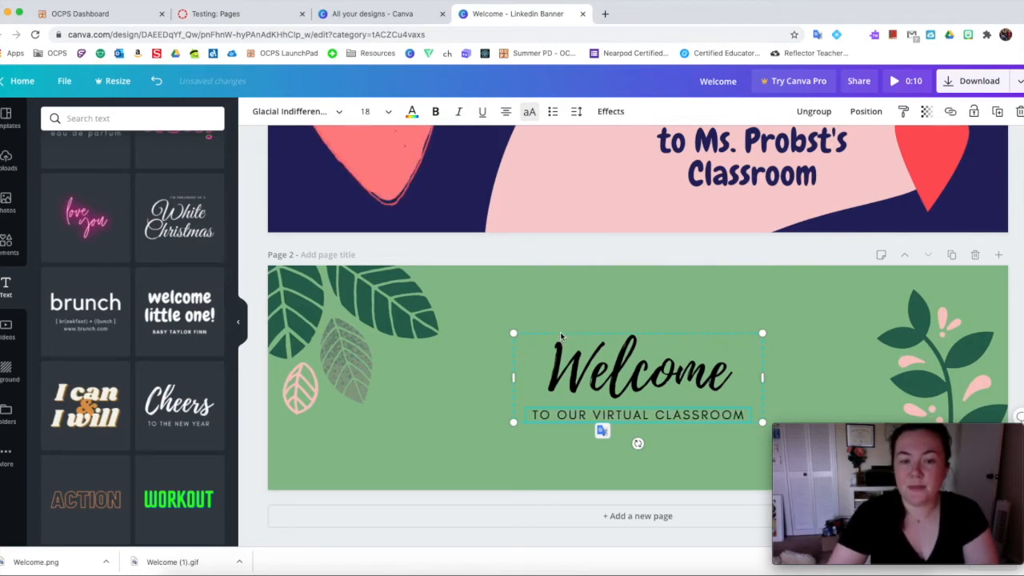
# Step: Enlarge the welcome text group until the heading size is 157, and center it horizontally and vertically on page 2
pyautogui.moveTo(567, 337); pyautogui.dragTo(496, 292)
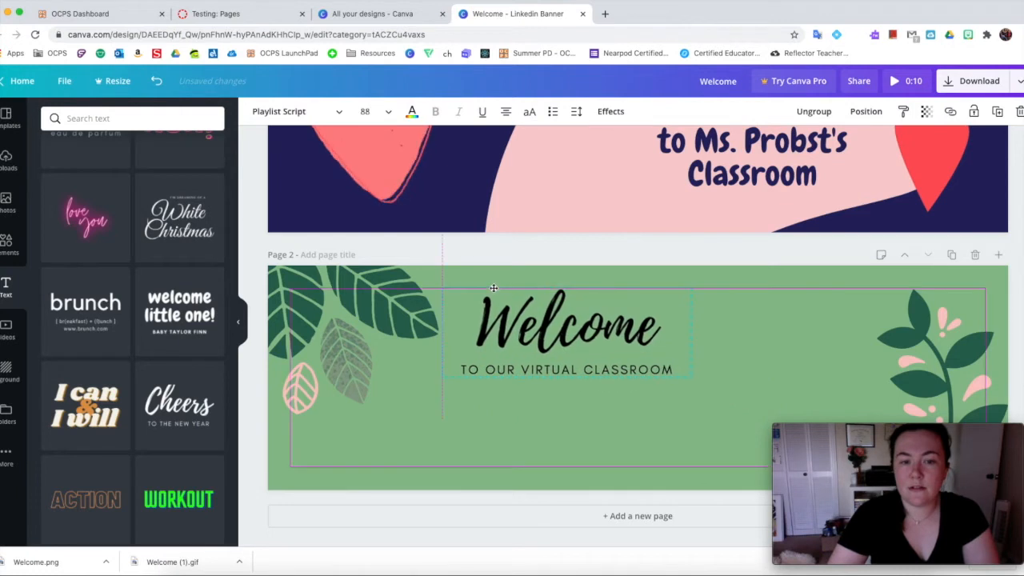
pyautogui.moveTo(693, 380); pyautogui.dragTo(892, 447)
pyautogui.moveTo(876, 504); pyautogui.dragTo(886, 446)
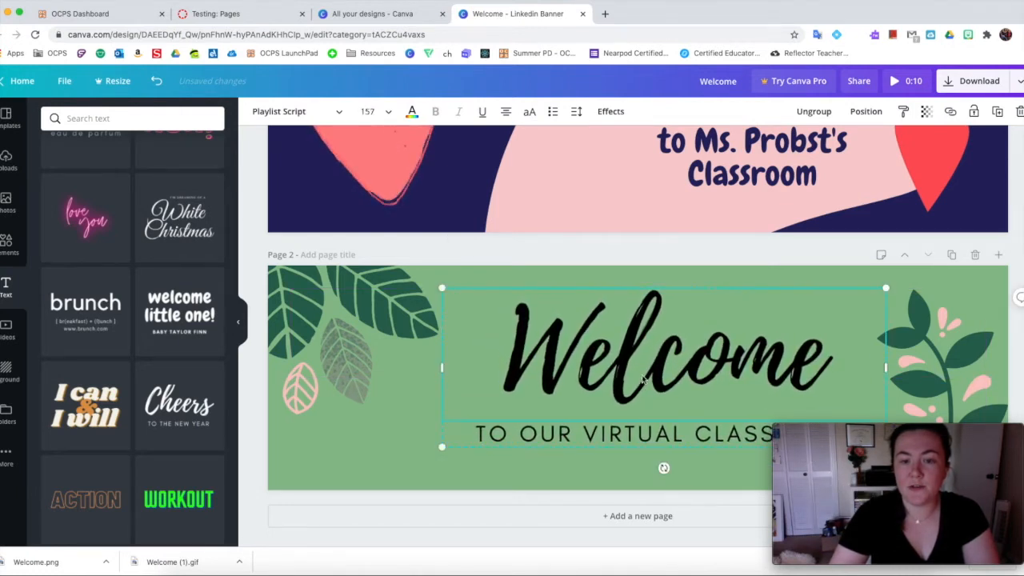
pyautogui.moveTo(686, 291)
pyautogui.mouseDown()
pyautogui.moveTo(682, 300)
pyautogui.moveTo(694, 300)
pyautogui.moveTo(621, 300)
pyautogui.moveTo(686, 304)
pyautogui.mouseUp()
pyautogui.moveTo(686, 301); pyautogui.dragTo(673, 300)
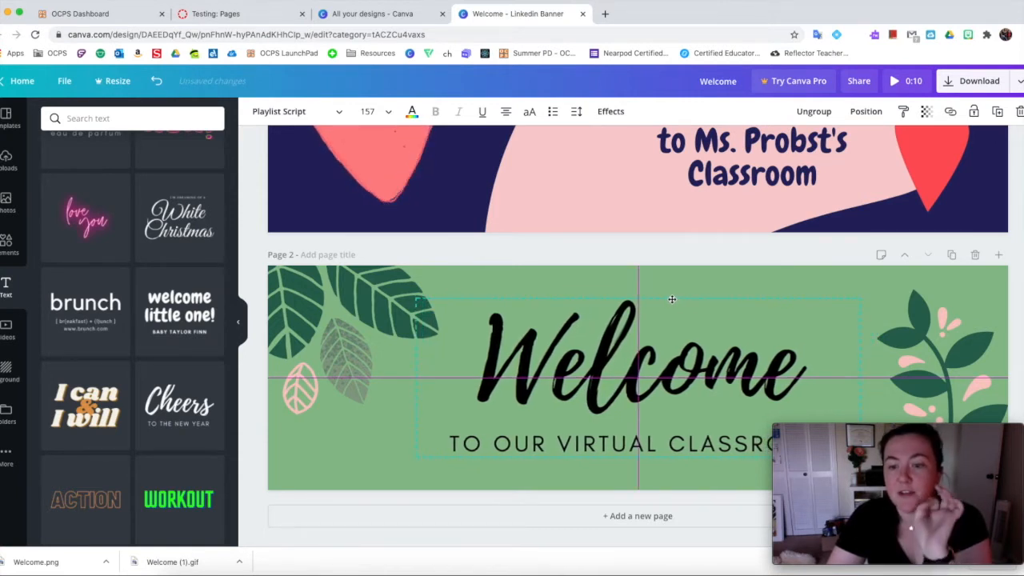
pyautogui.moveTo(672, 299); pyautogui.dragTo(672, 300)
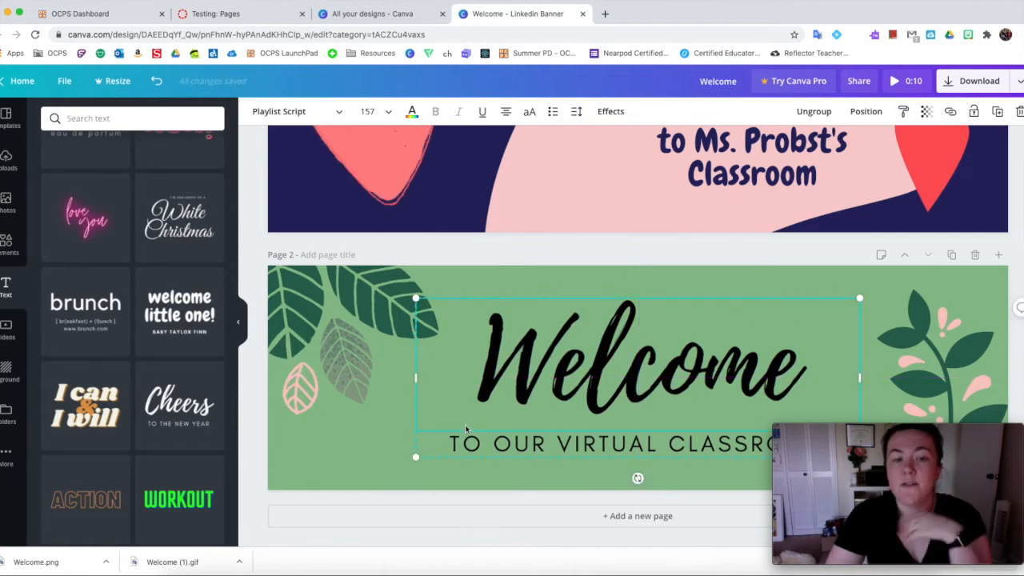
pyautogui.click(459, 500)
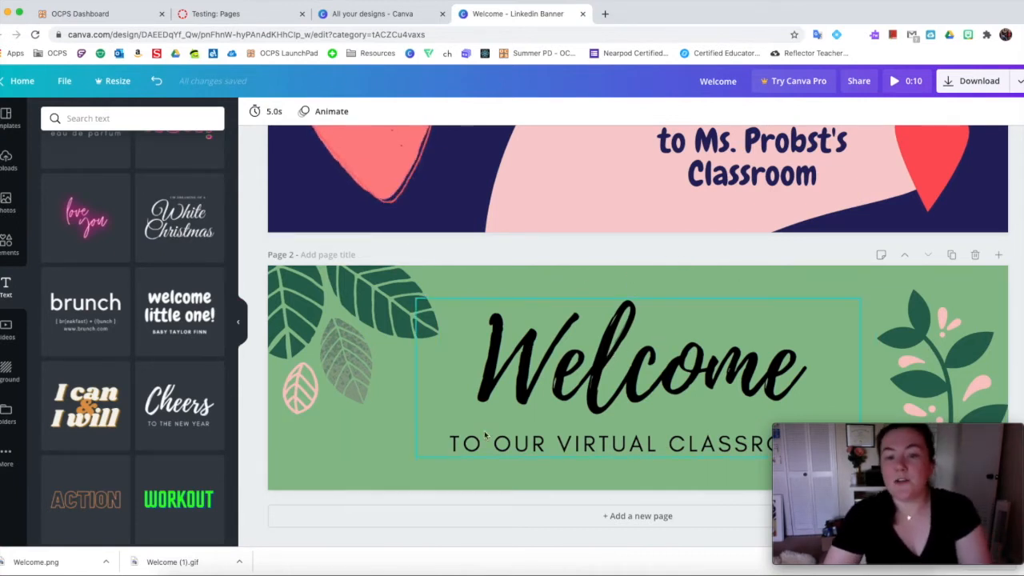
# Step: Look over the publishing options for the design and browse the ready-made banner templates
pyautogui.click(1020, 83)
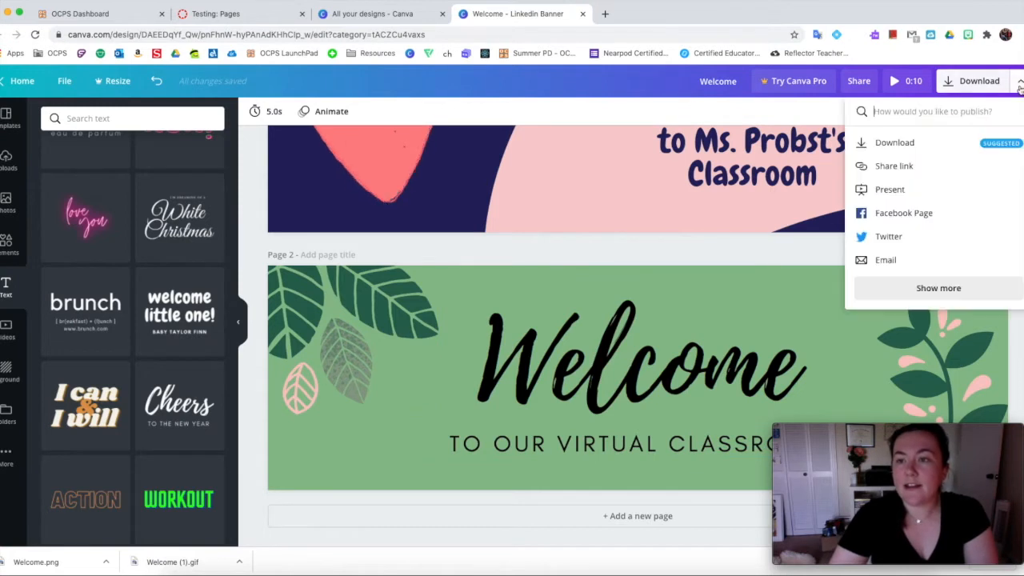
pyautogui.click(627, 262)
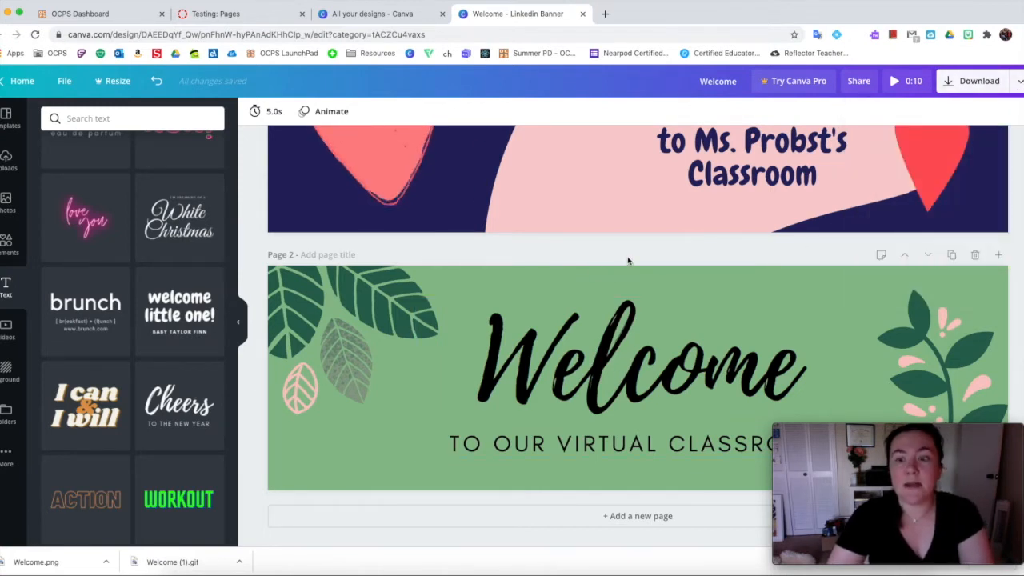
pyautogui.scroll(4, 668, 289)
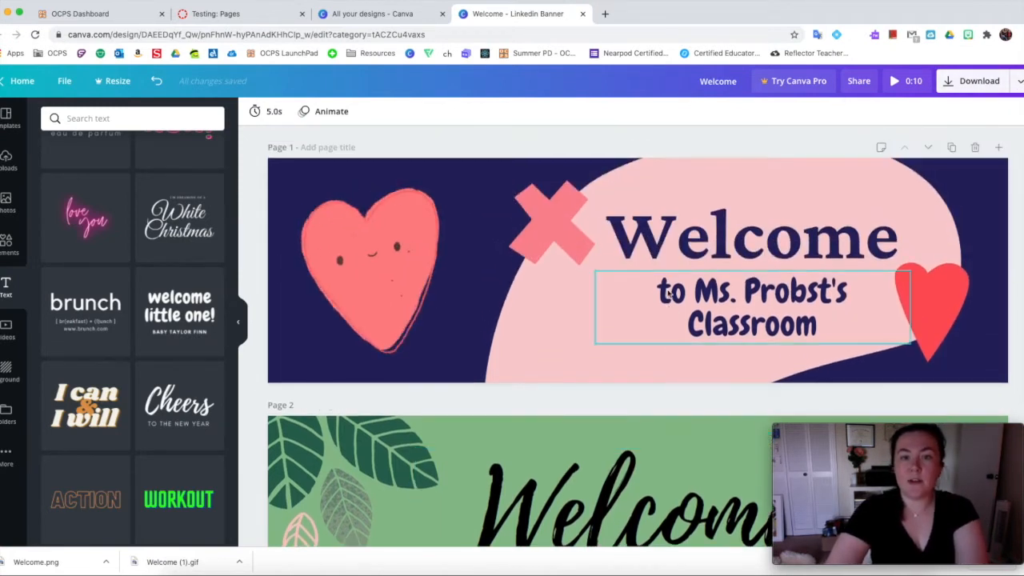
pyautogui.click(8, 128)
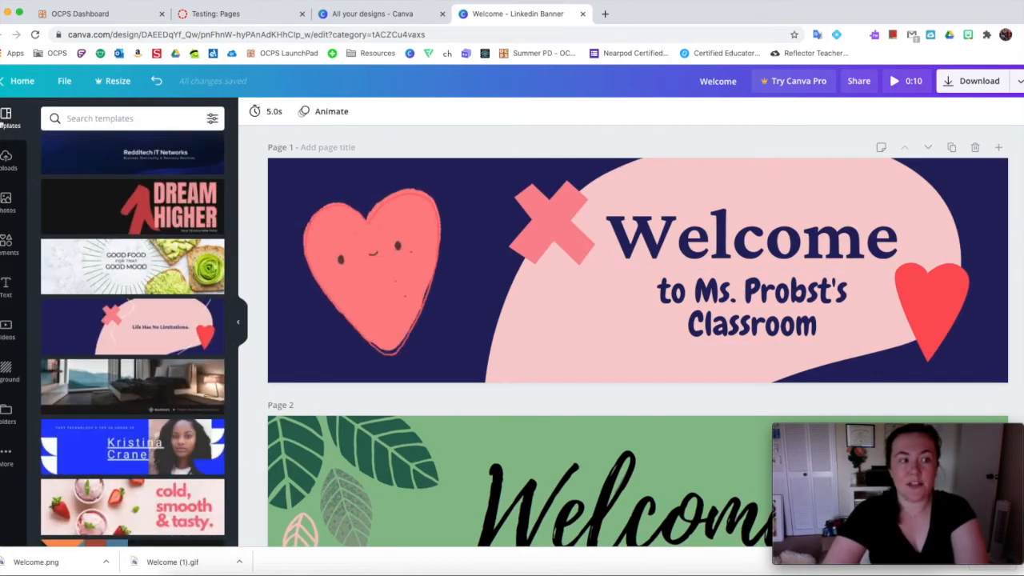
pyautogui.scroll(-20, 112, 240)
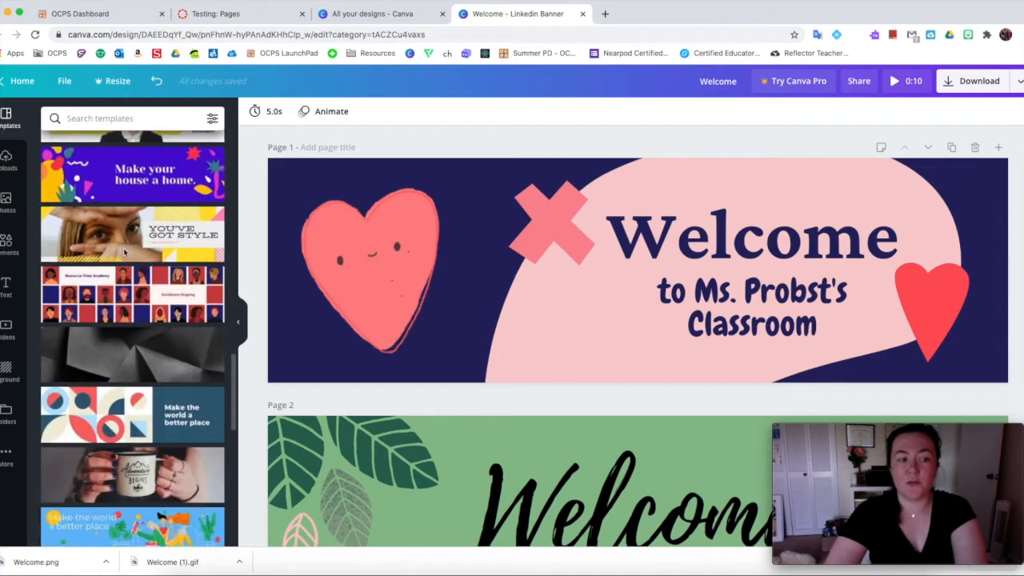
pyautogui.scroll(-1, 124, 253)
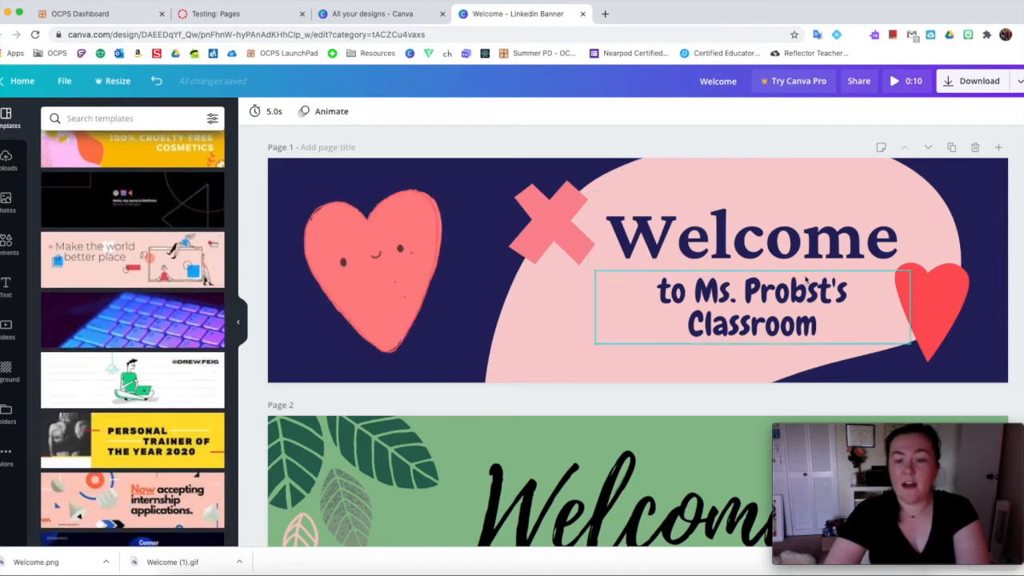
pyautogui.scroll(-3, 840, 240)
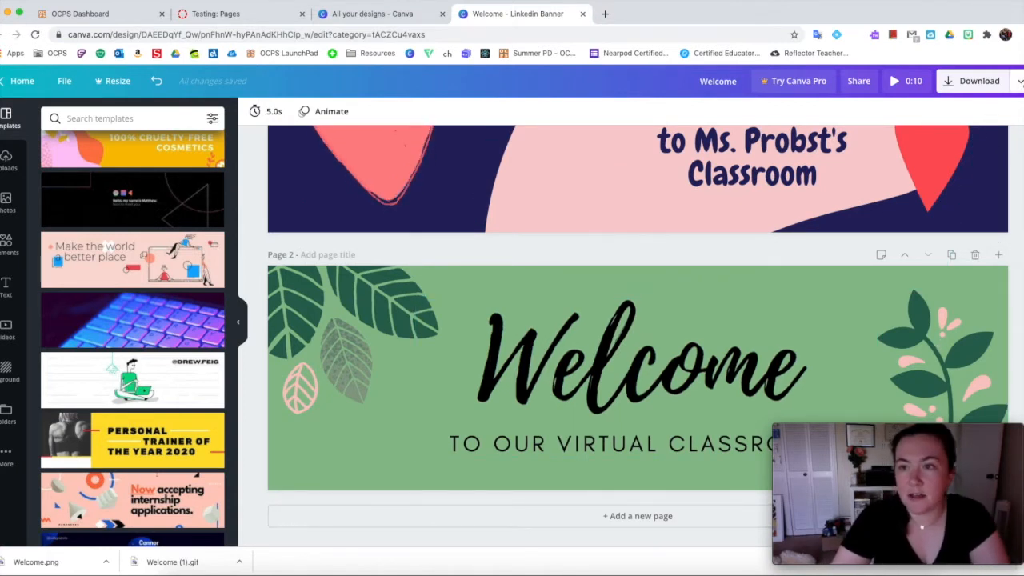
pyautogui.click(974, 81)
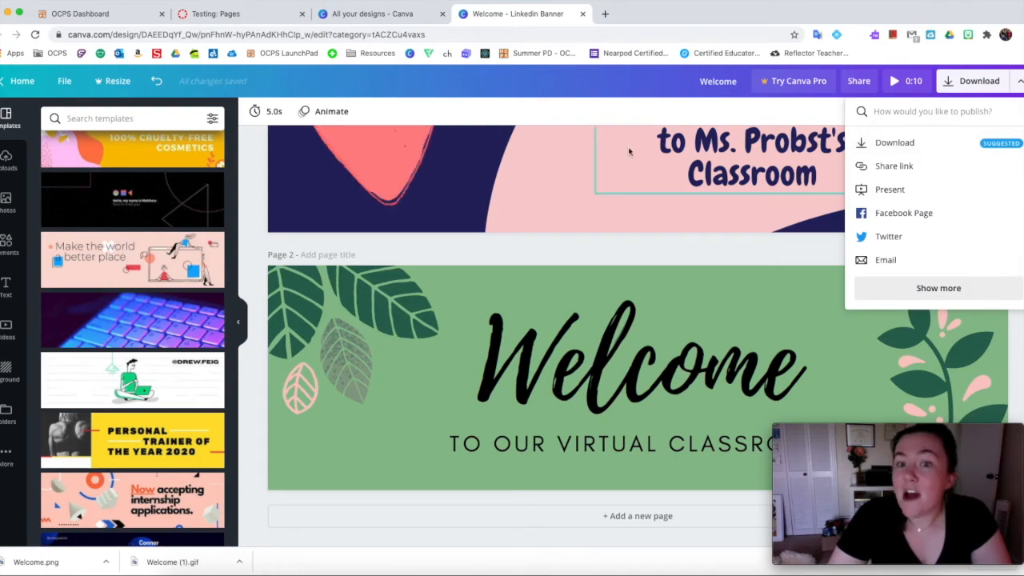
# Step: Download only page 2 of the banner design as a PNG file and dismiss the Canva Pro offer
pyautogui.click(976, 83)
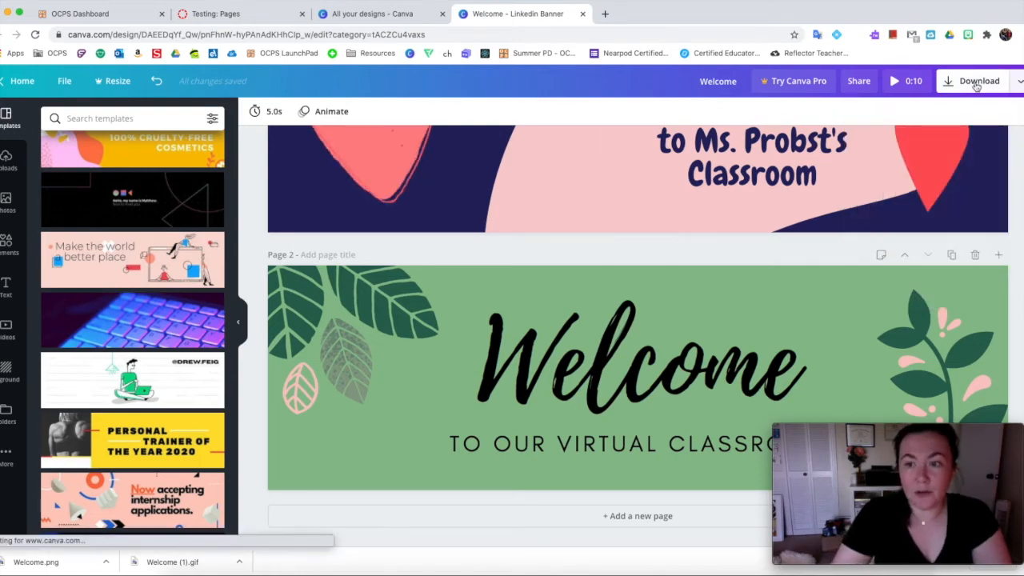
pyautogui.click(977, 83)
pyautogui.click(896, 208)
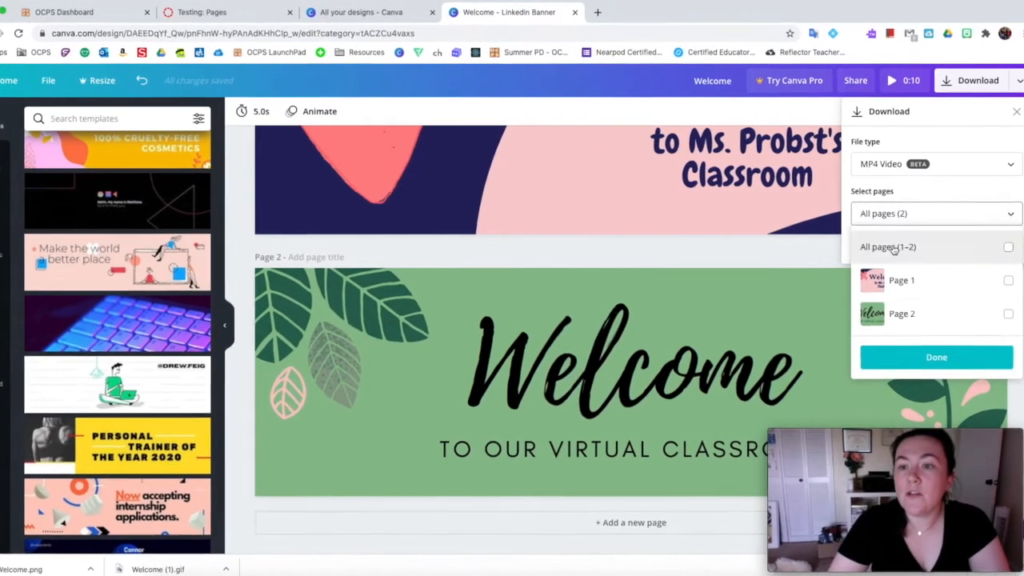
pyautogui.click(1008, 312)
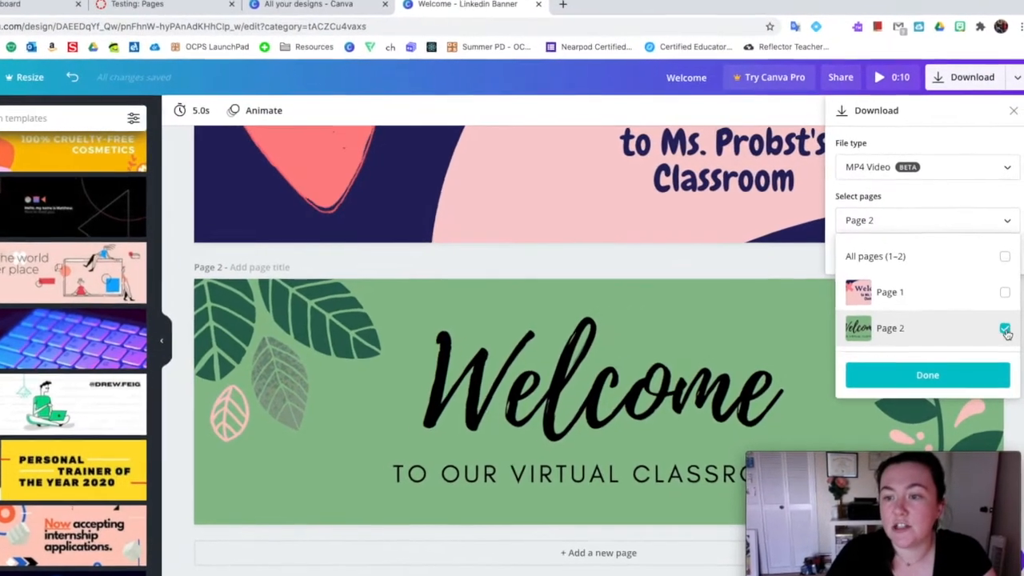
pyautogui.click(884, 218)
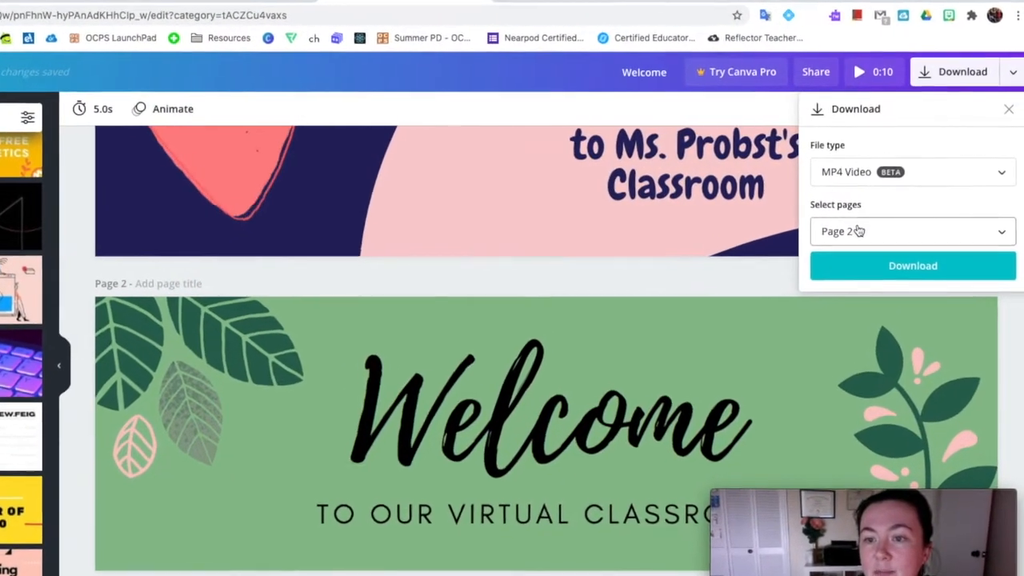
pyautogui.click(856, 228)
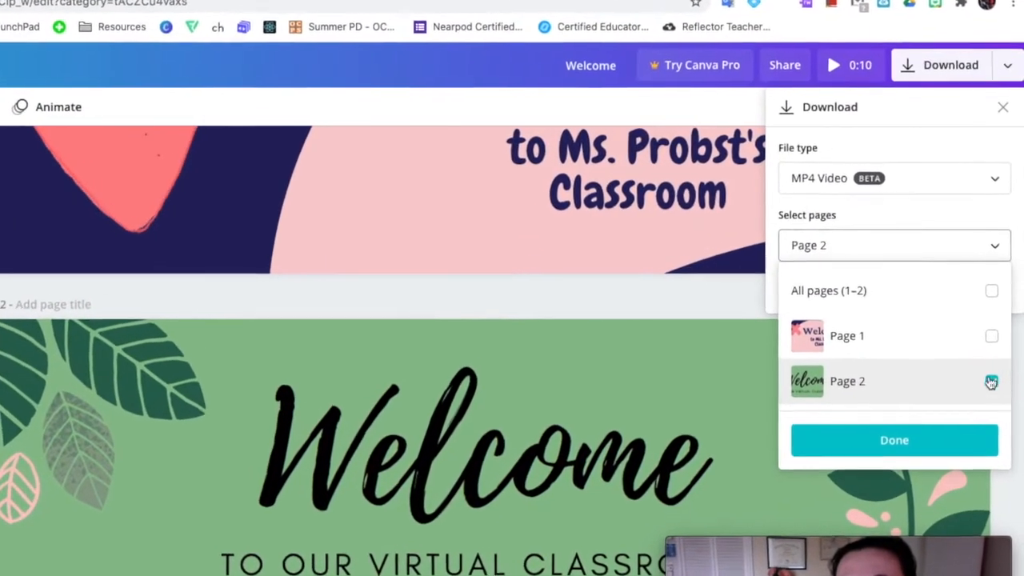
pyautogui.click(811, 175)
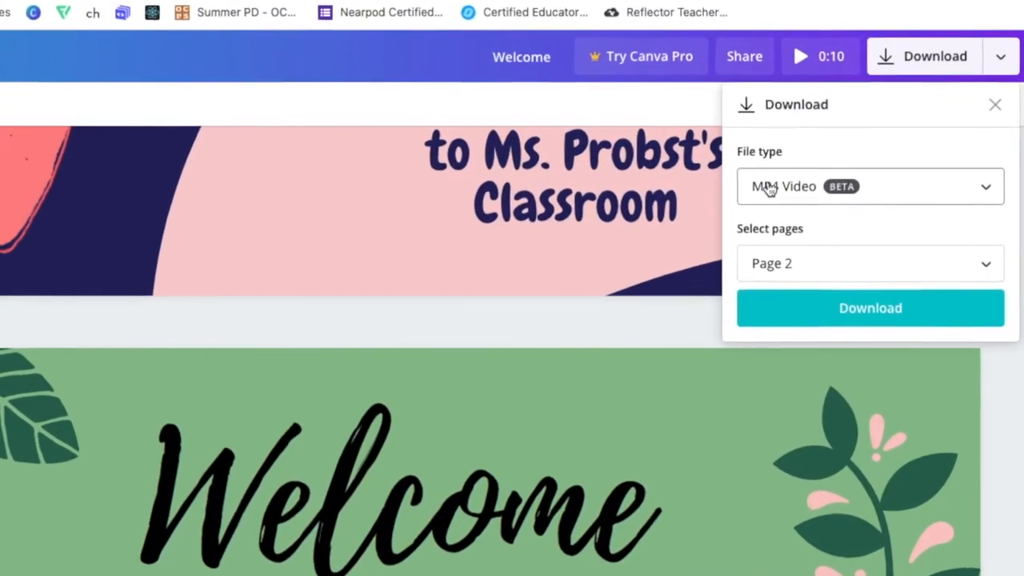
pyautogui.click(780, 186)
pyautogui.click(740, 68)
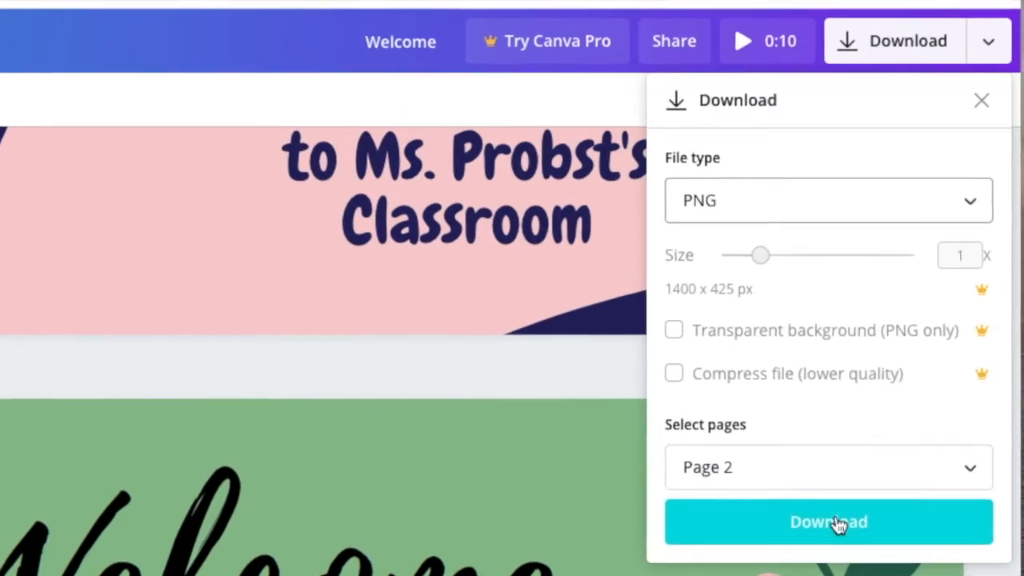
pyautogui.click(839, 524)
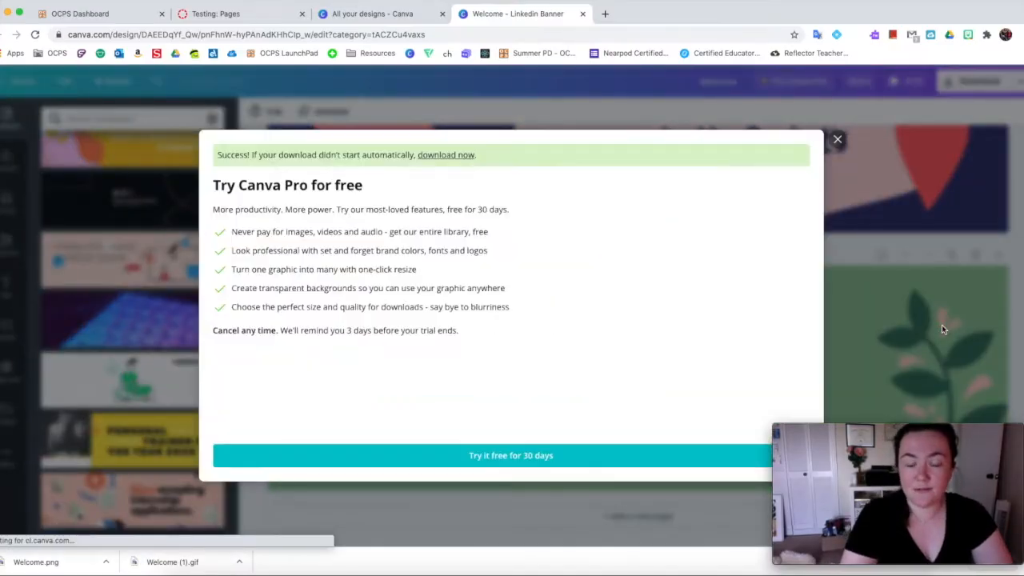
pyautogui.click(838, 141)
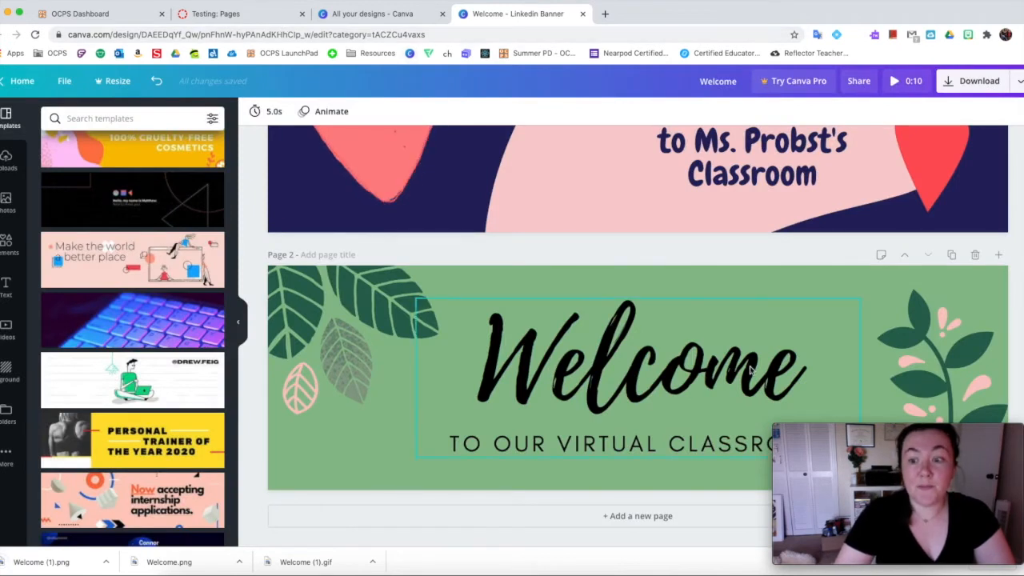
# Step: Switch to the Canvas "Home Page" editor, make its content area taller and place the cursor inside
pyautogui.click(238, 16)
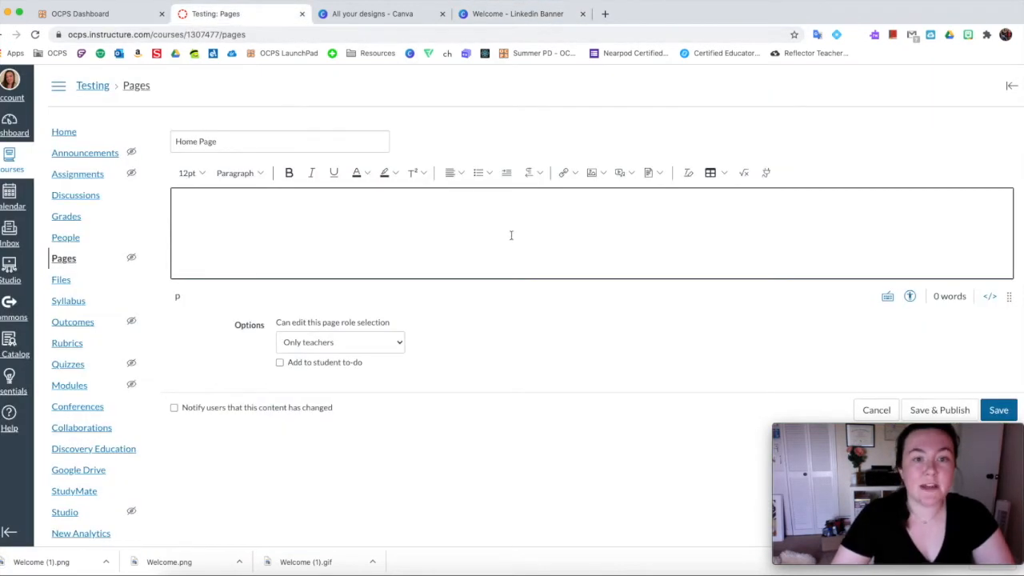
pyautogui.moveTo(1008, 296); pyautogui.dragTo(1010, 408)
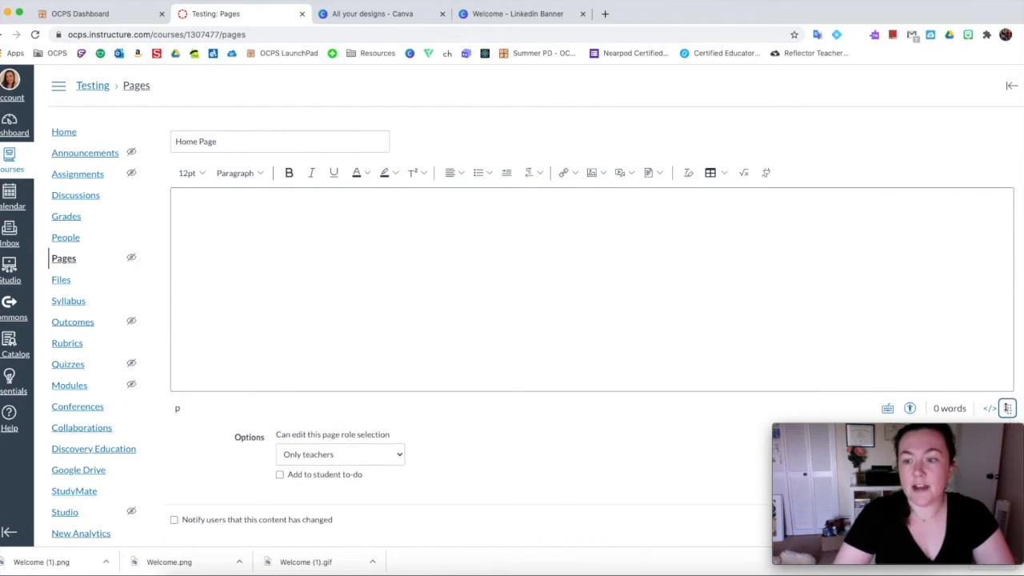
pyautogui.click(490, 221)
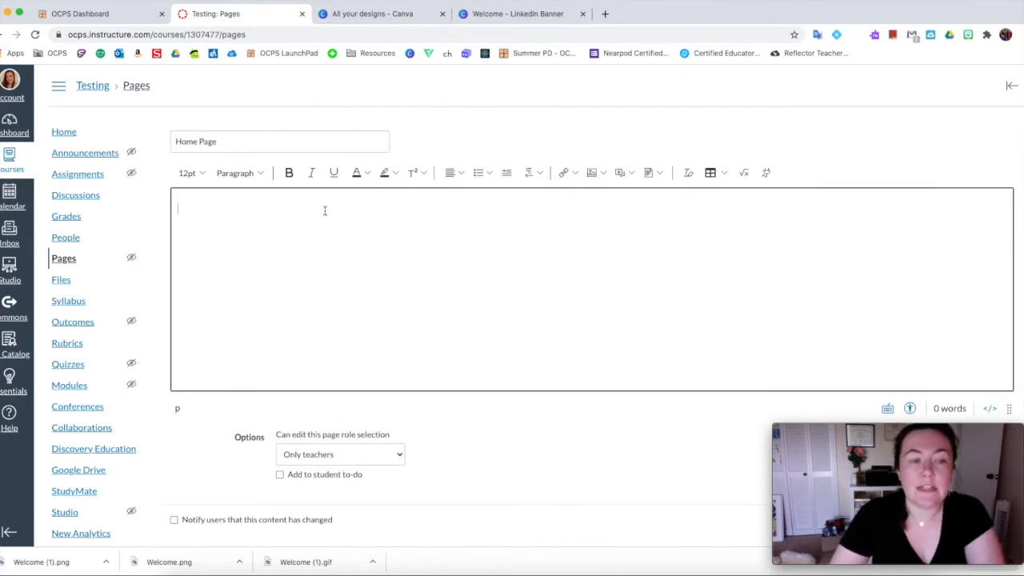
# Step: Upload the image "Welcome (1).png" from the Downloads folder and insert it into the page content
pyautogui.click(604, 173)
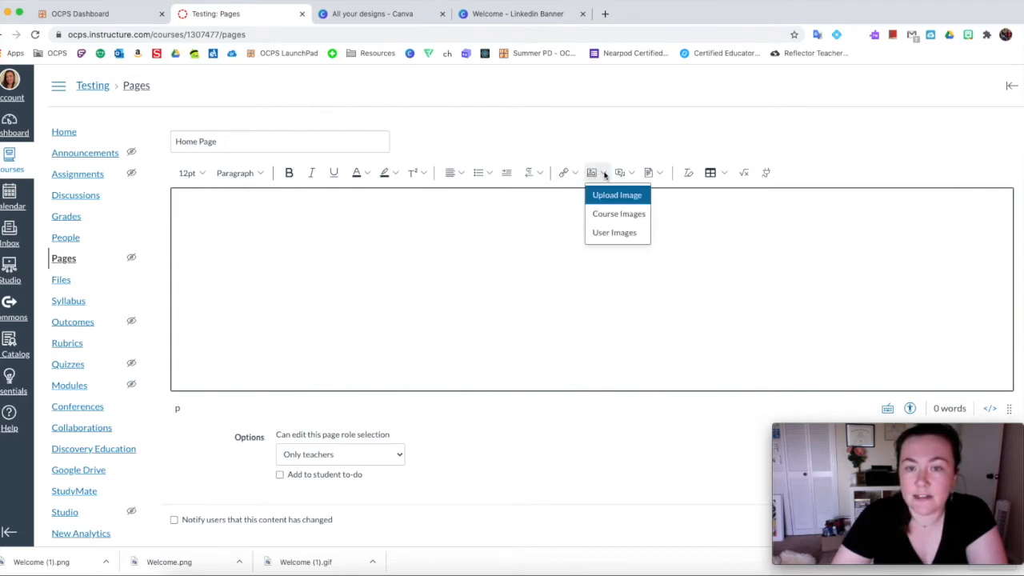
pyautogui.click(619, 198)
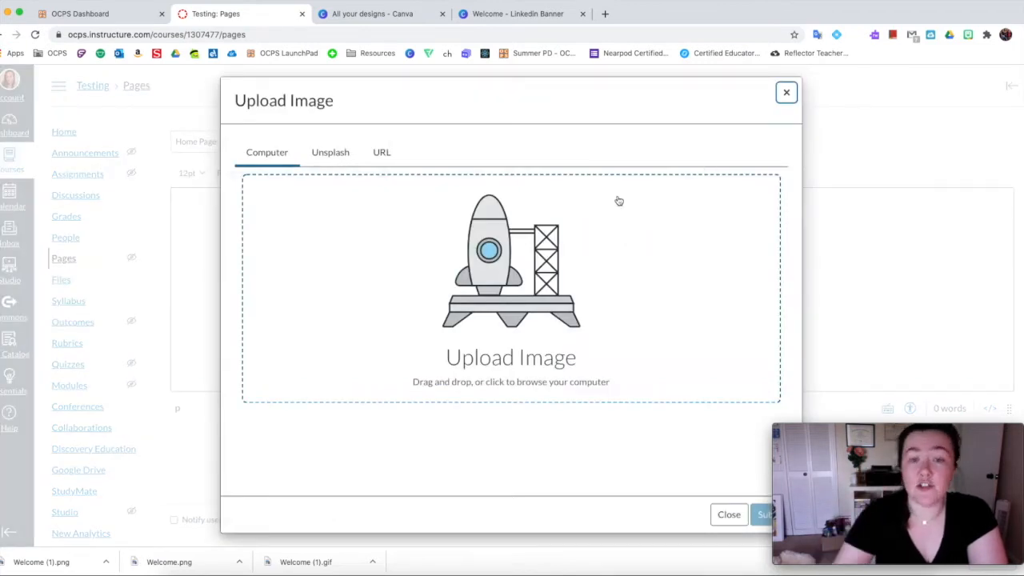
pyautogui.click(539, 252)
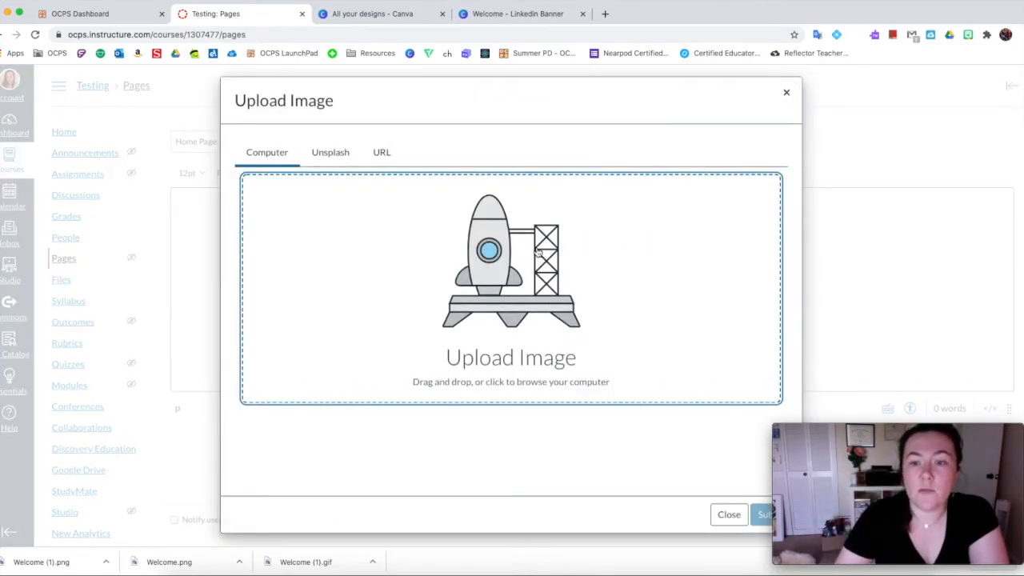
pyautogui.click(597, 256)
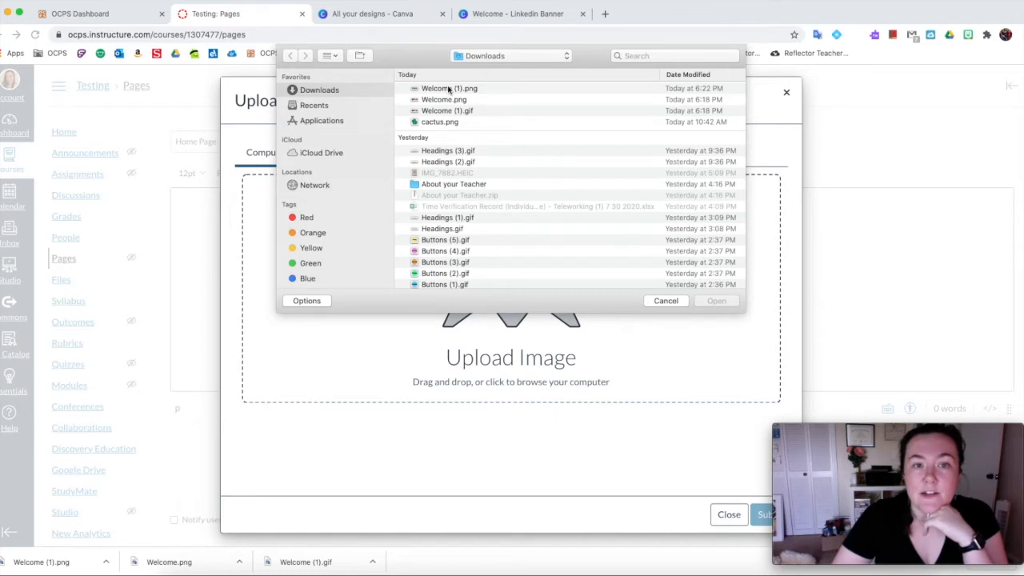
pyautogui.click(449, 89)
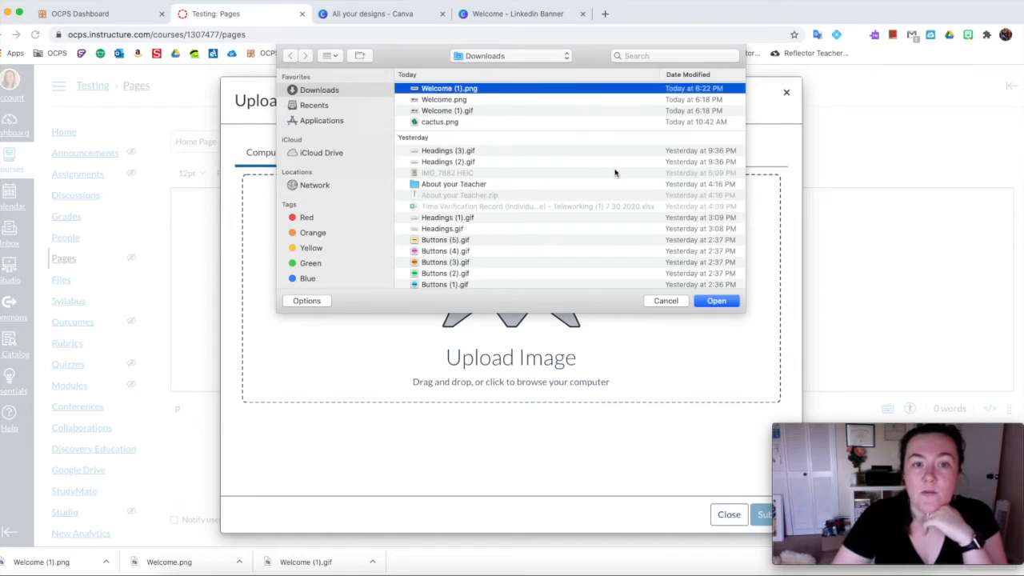
pyautogui.click(717, 302)
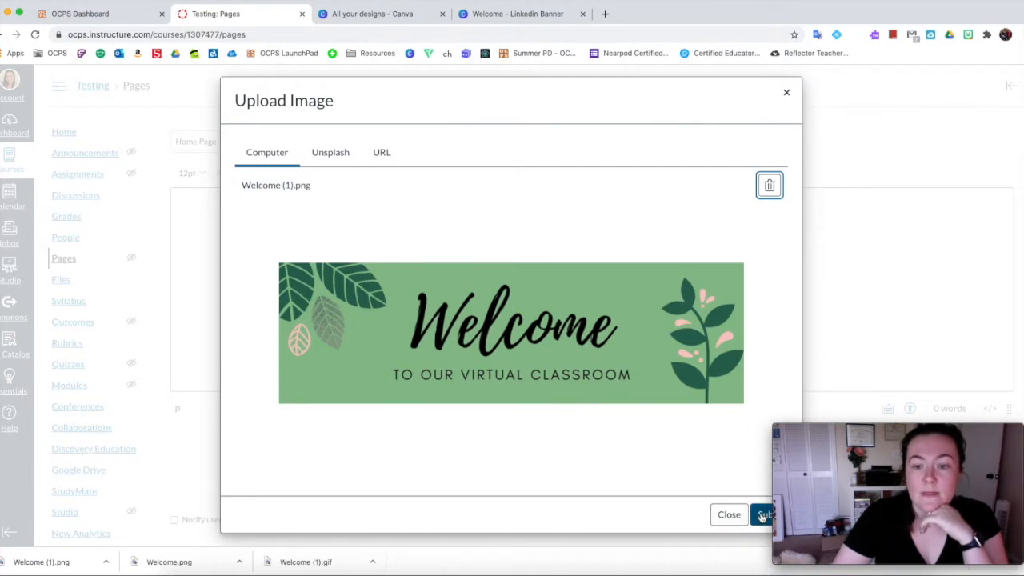
pyautogui.click(760, 513)
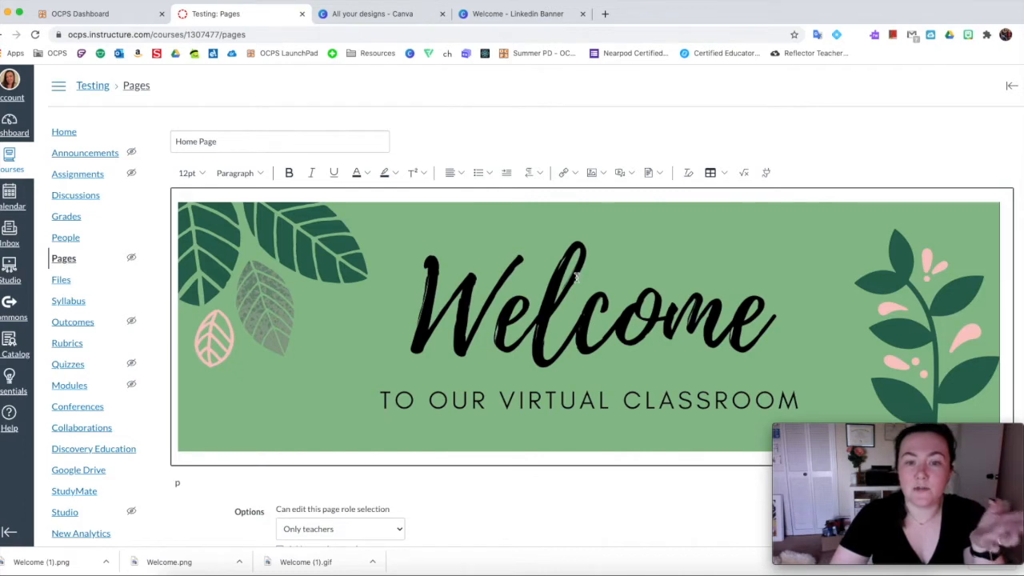
# Step: Shrink the inserted welcome banner proportionally to about 1248 by 379 pixels
pyautogui.click(642, 258)
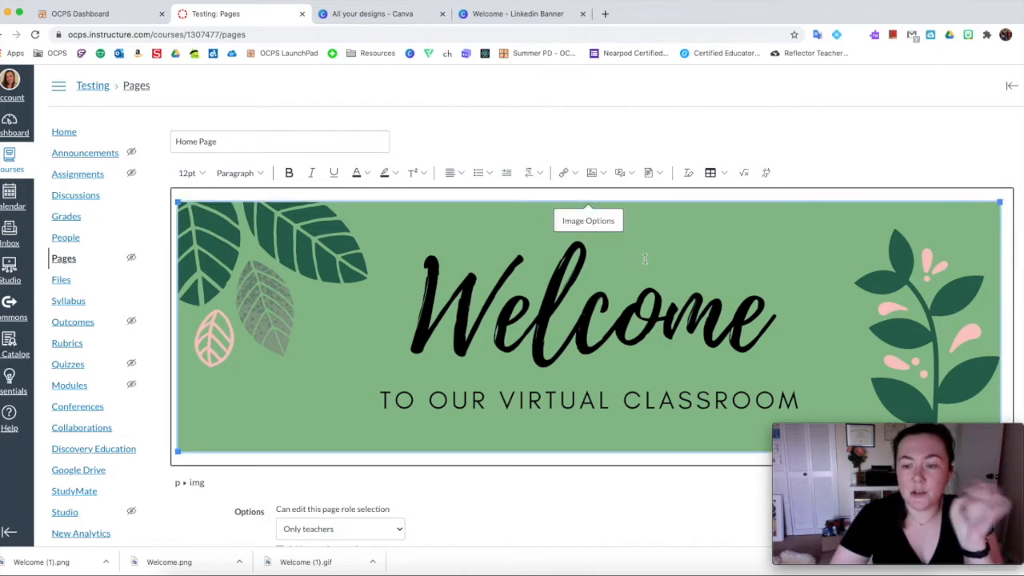
pyautogui.scroll(-1, 644, 258)
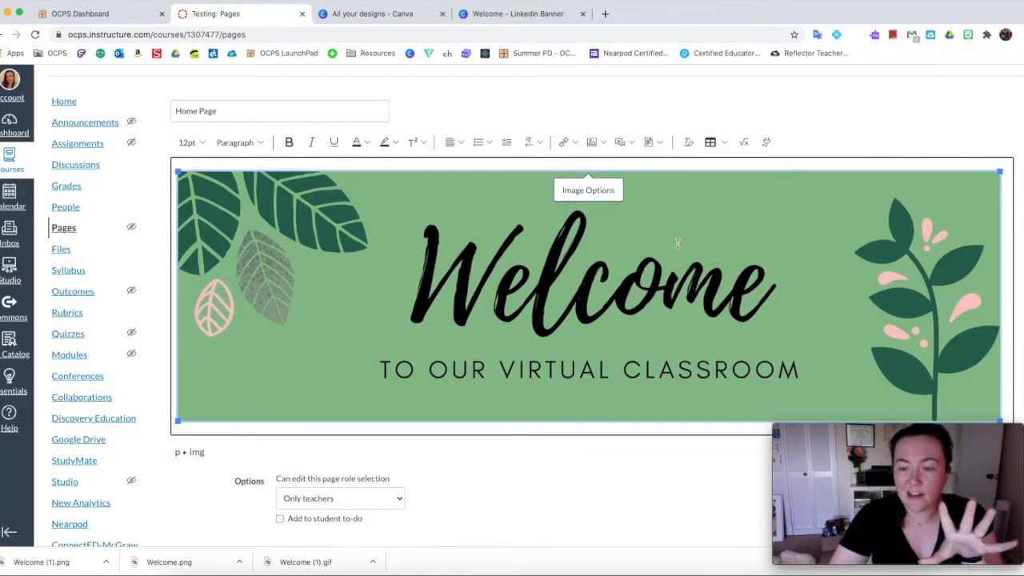
pyautogui.scroll(-2, 678, 243)
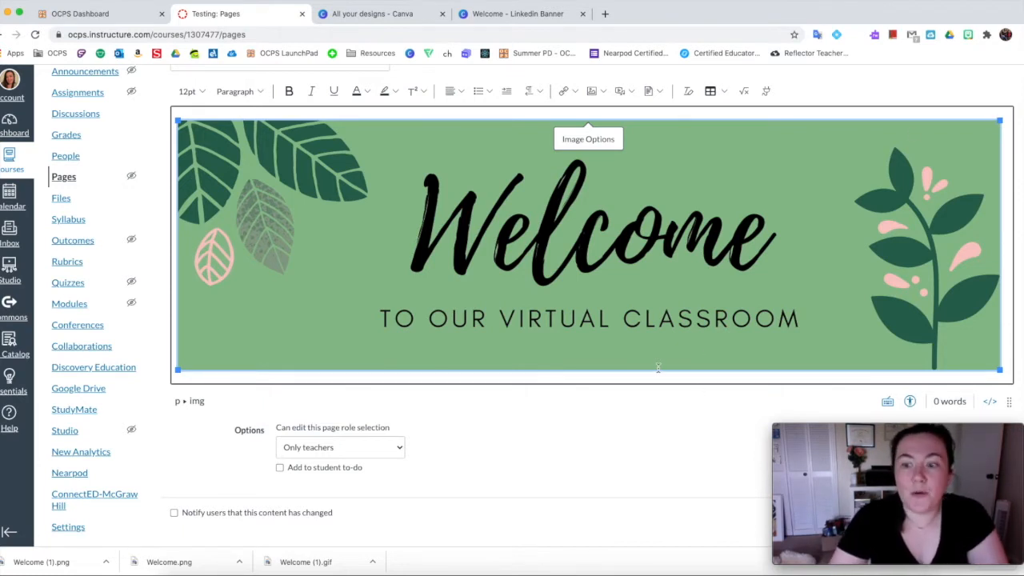
pyautogui.click(700, 413)
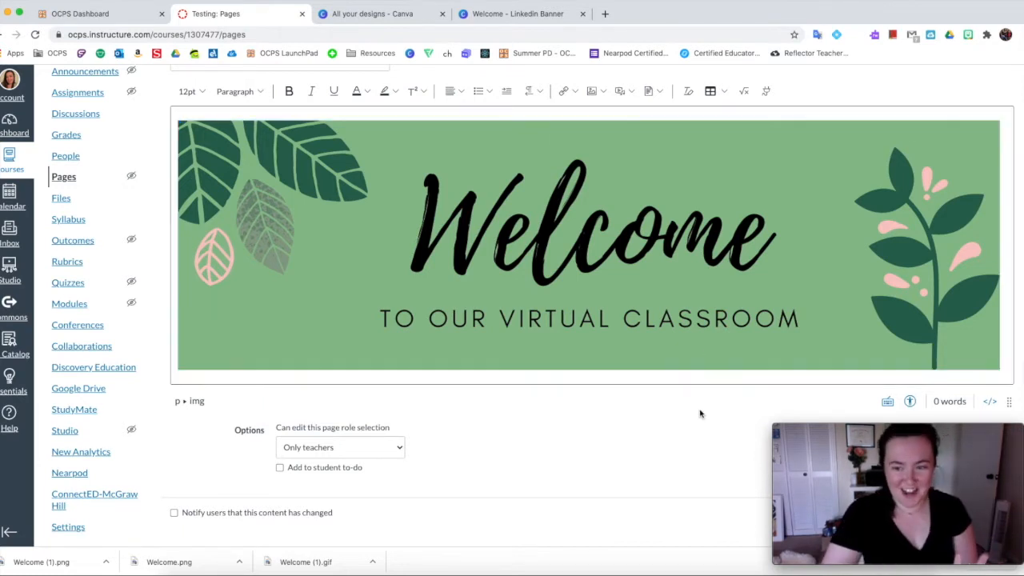
pyautogui.click(767, 287)
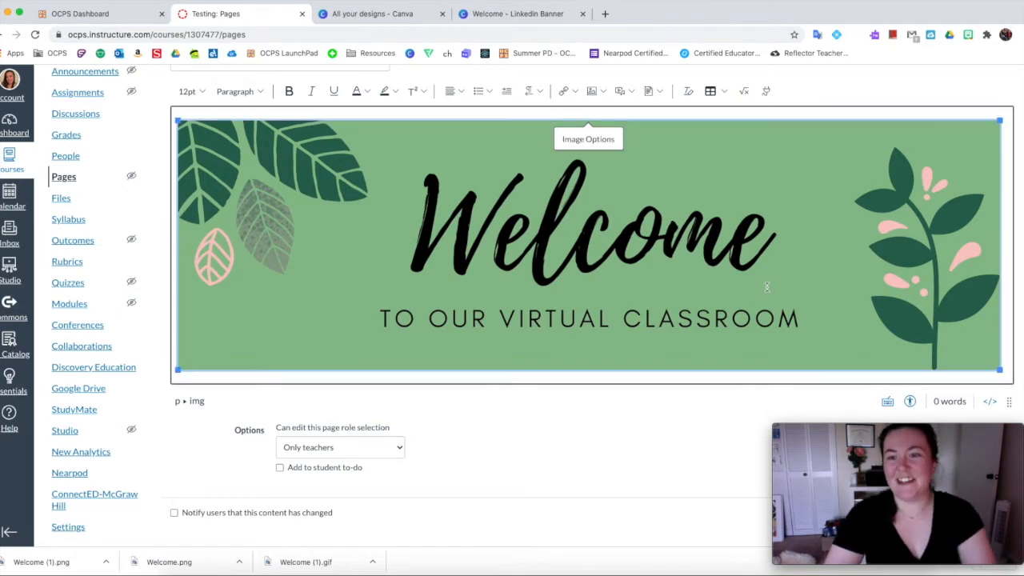
pyautogui.click(991, 403)
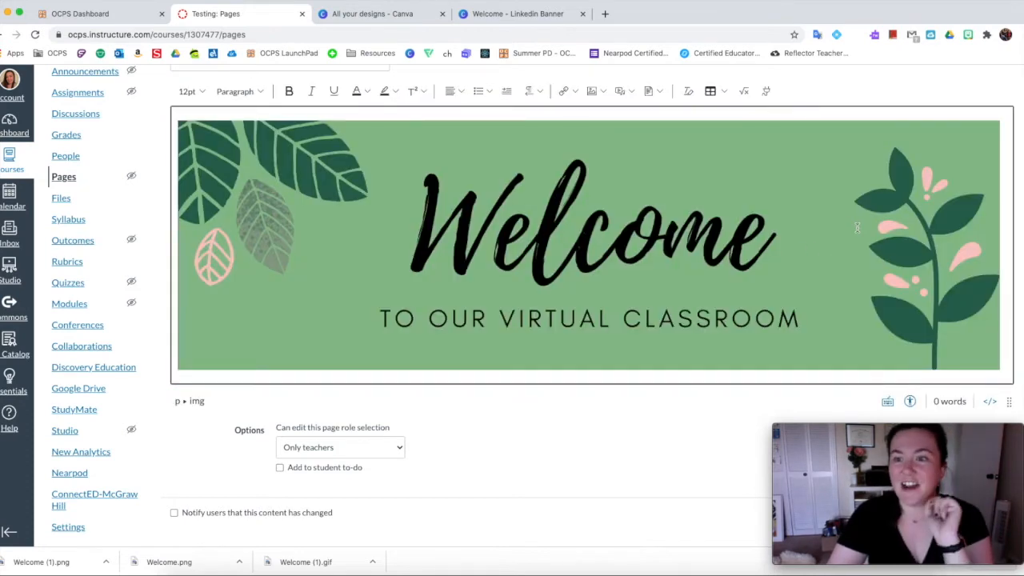
pyautogui.click(857, 228)
pyautogui.moveTo(1001, 120); pyautogui.dragTo(869, 210)
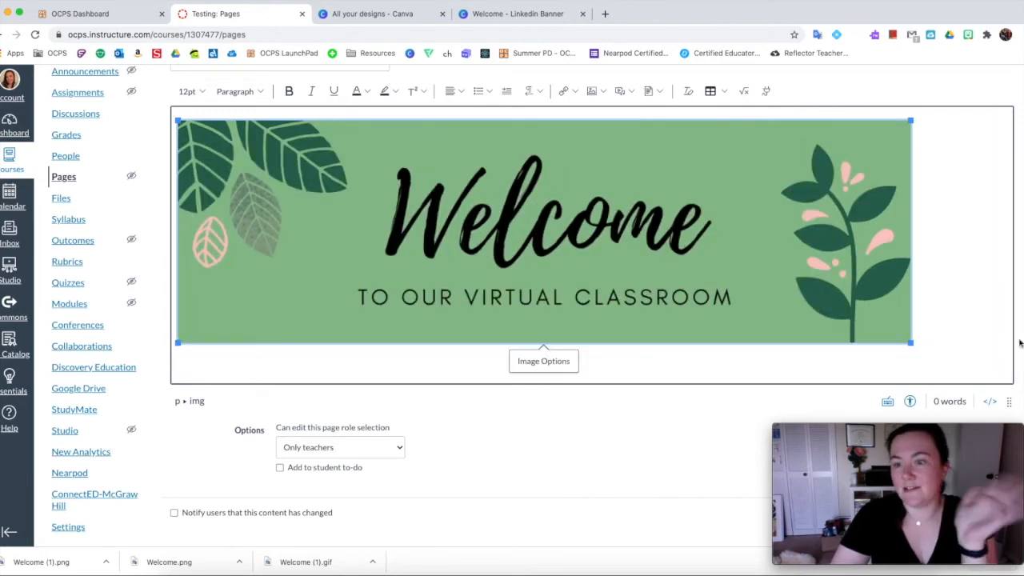
# Step: Set the banner image's width to 100% in the page's HTML code, save the page and check the result
pyautogui.click(990, 401)
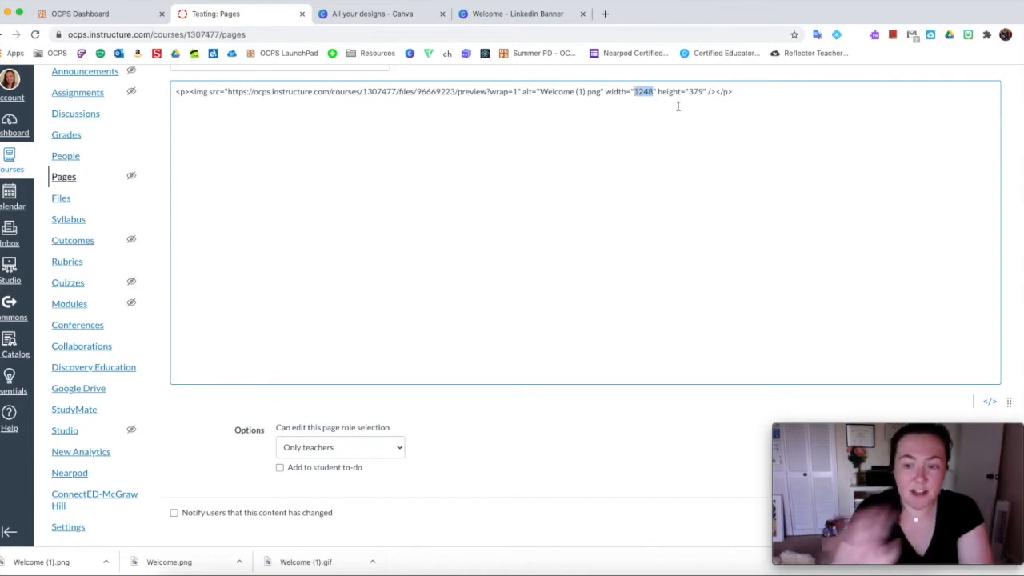
pyautogui.write('100')
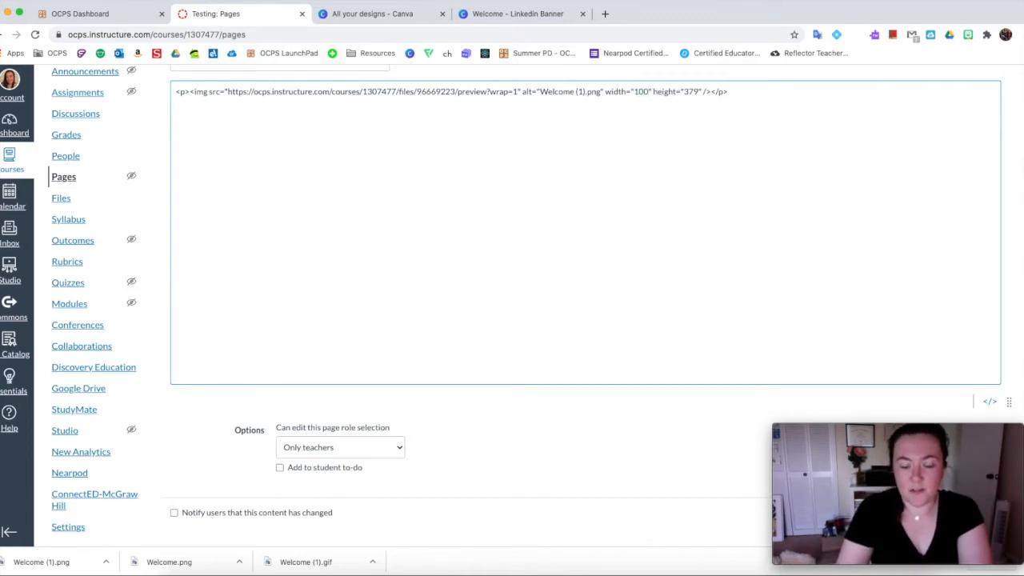
pyautogui.write('%')
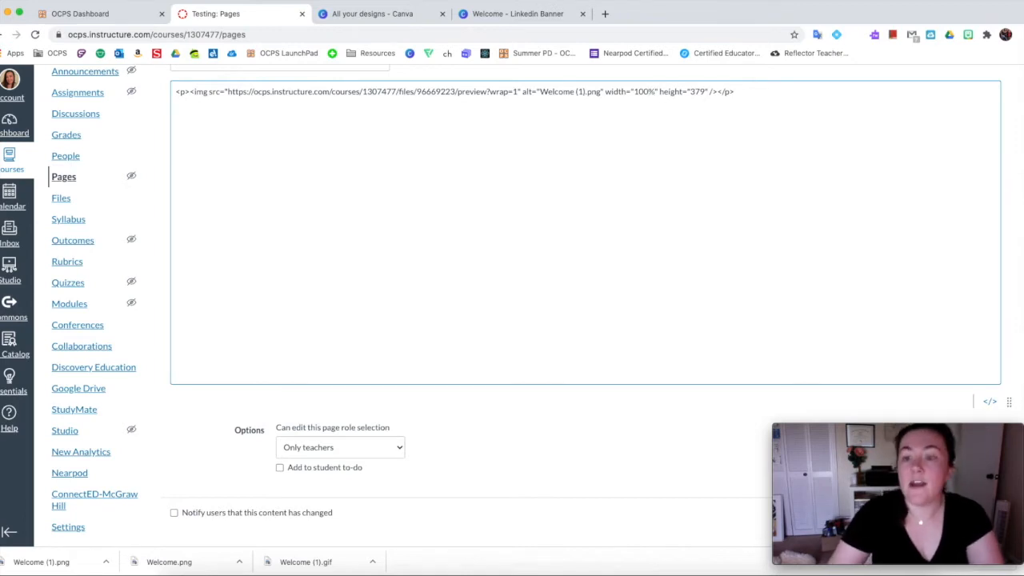
pyautogui.click(997, 516)
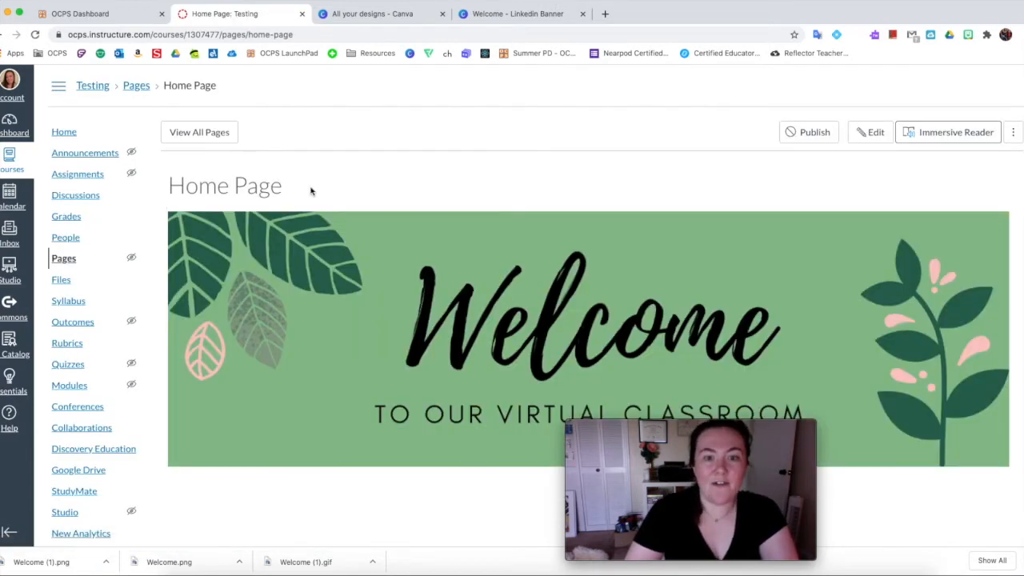
pyautogui.scroll(-1, 895, 324)
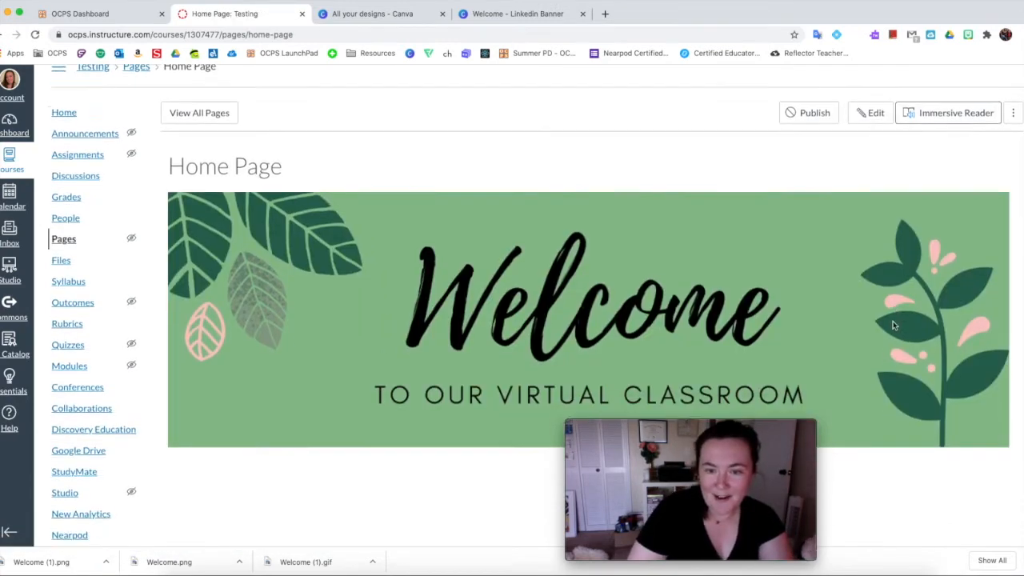
pyautogui.scroll(-3, 894, 325)
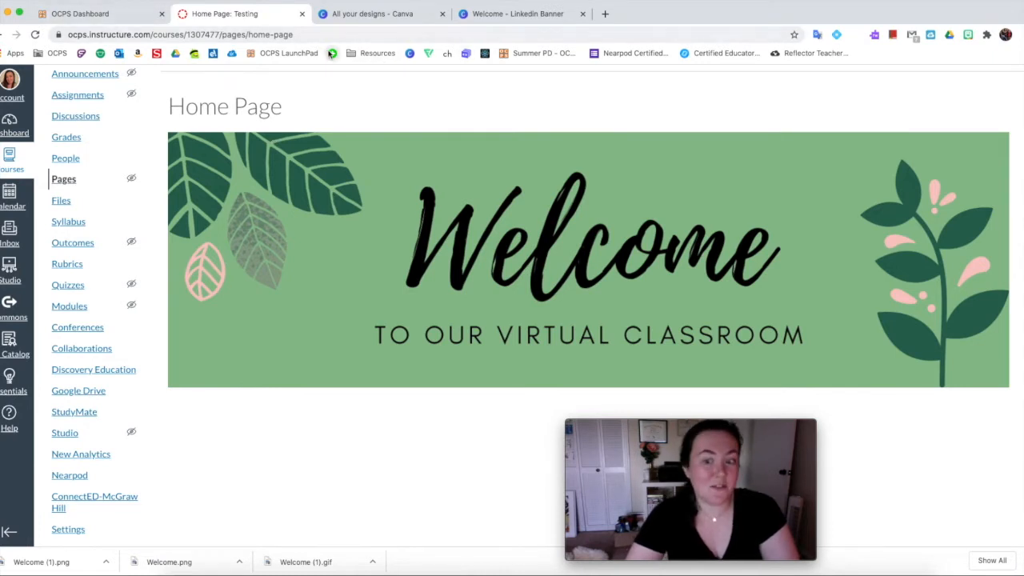
# Step: Open Google Drive in a new browser tab and show the shared drives
pyautogui.click(605, 14)
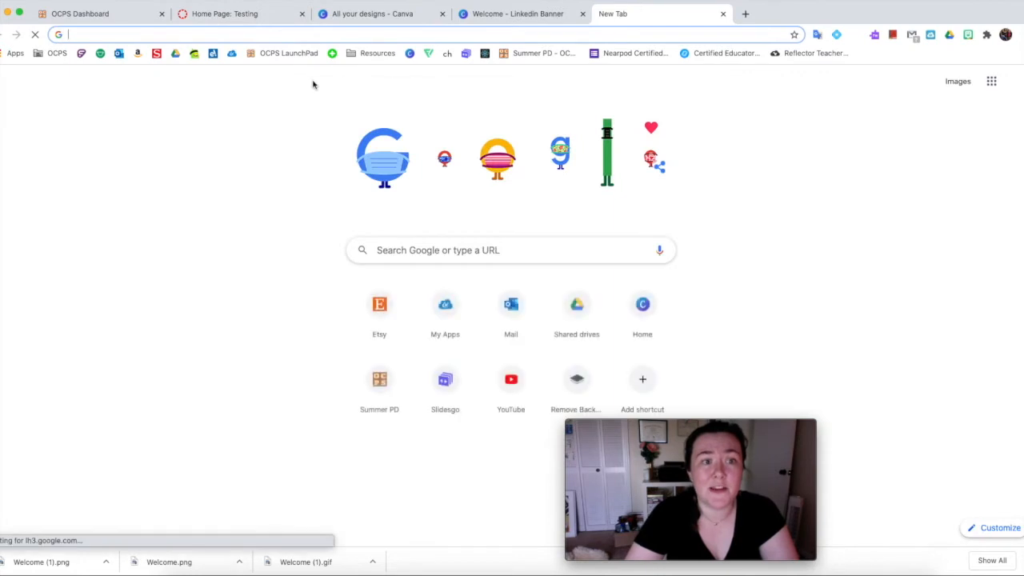
pyautogui.click(176, 53)
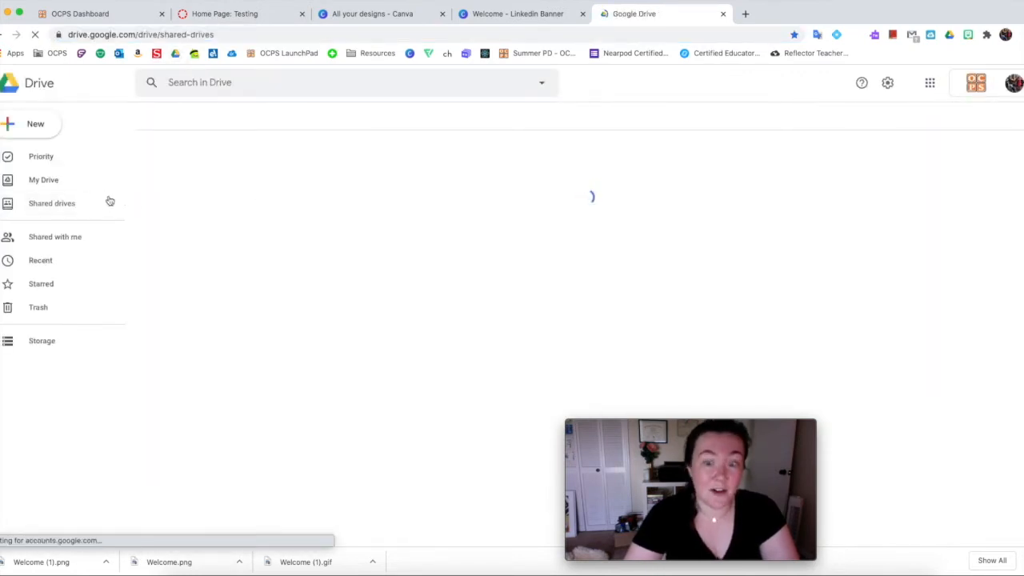
pyautogui.click(110, 201)
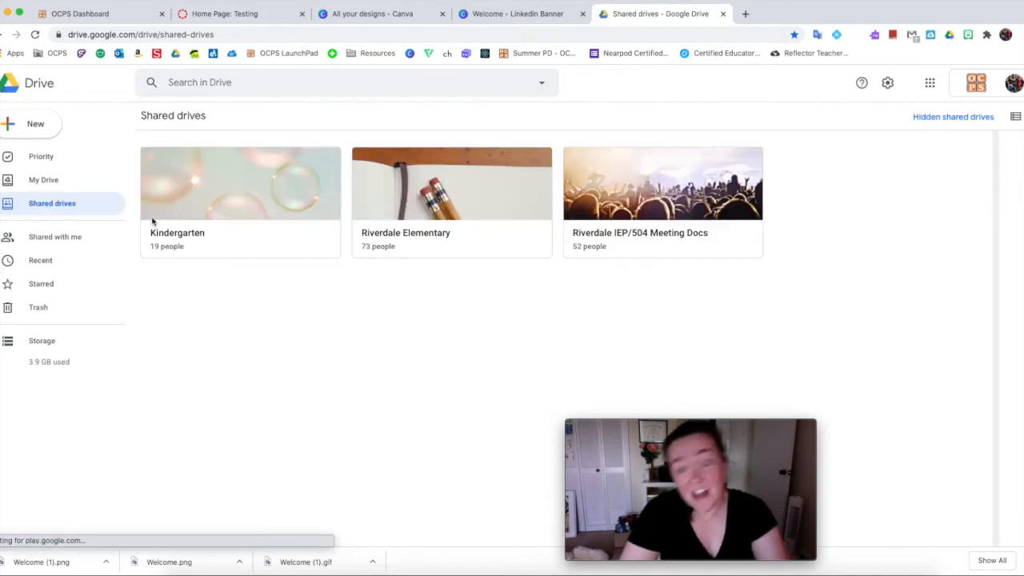
# Step: Open the Reading Room presentation from the Google Classrooms folder inside Online Teaching in My Drive
pyautogui.click(56, 183)
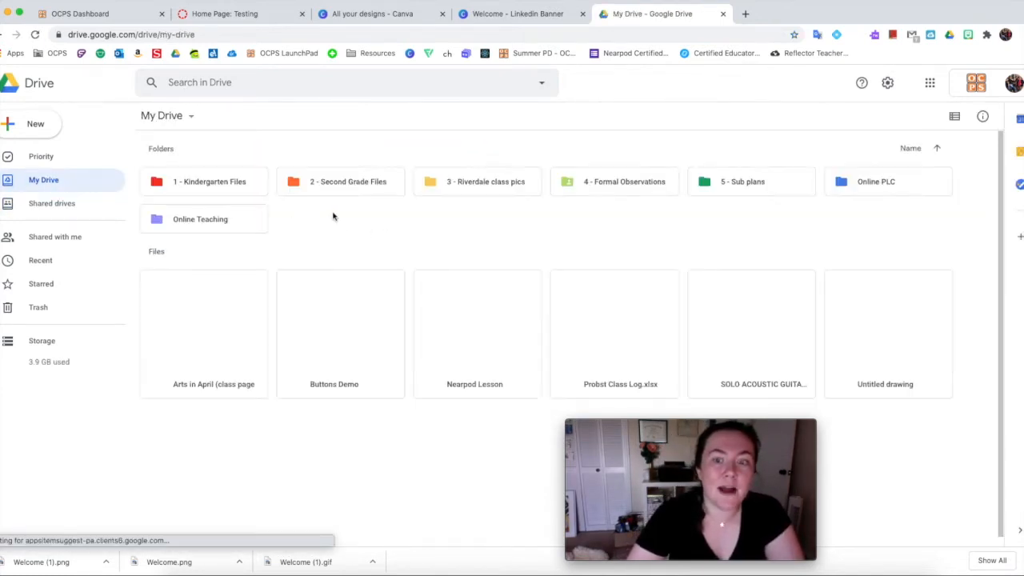
pyautogui.doubleClick(227, 221)
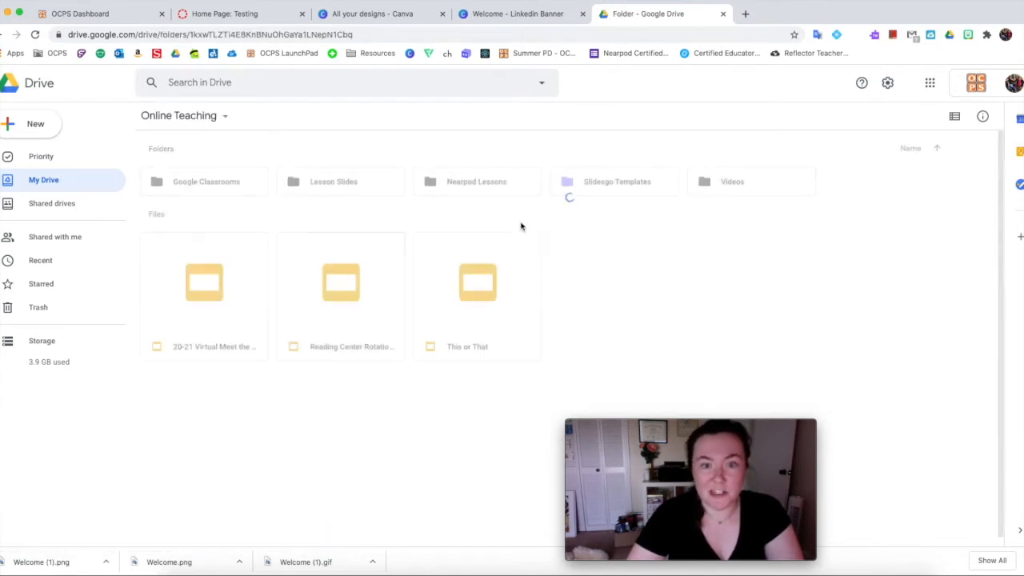
pyautogui.doubleClick(226, 190)
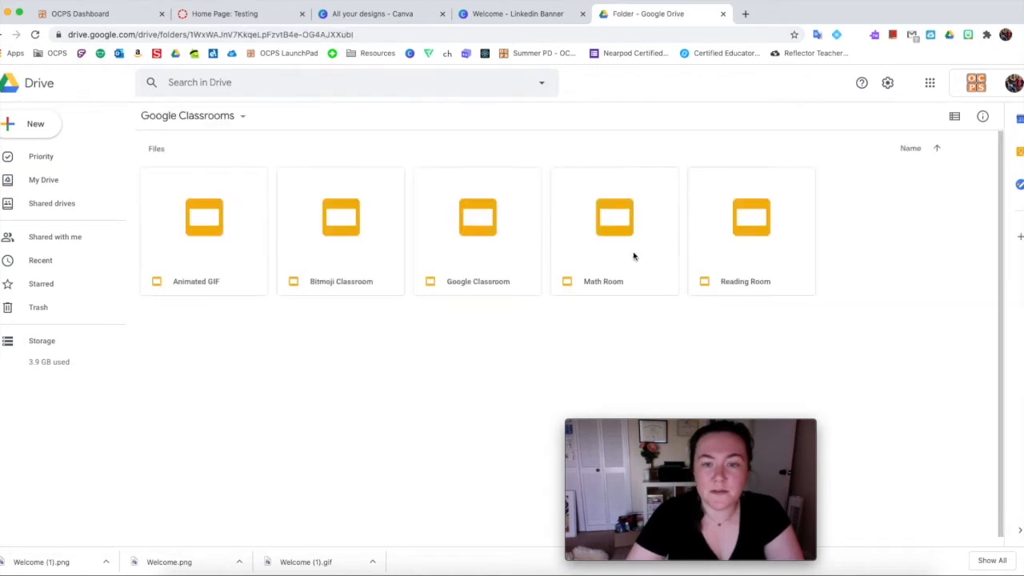
pyautogui.doubleClick(751, 225)
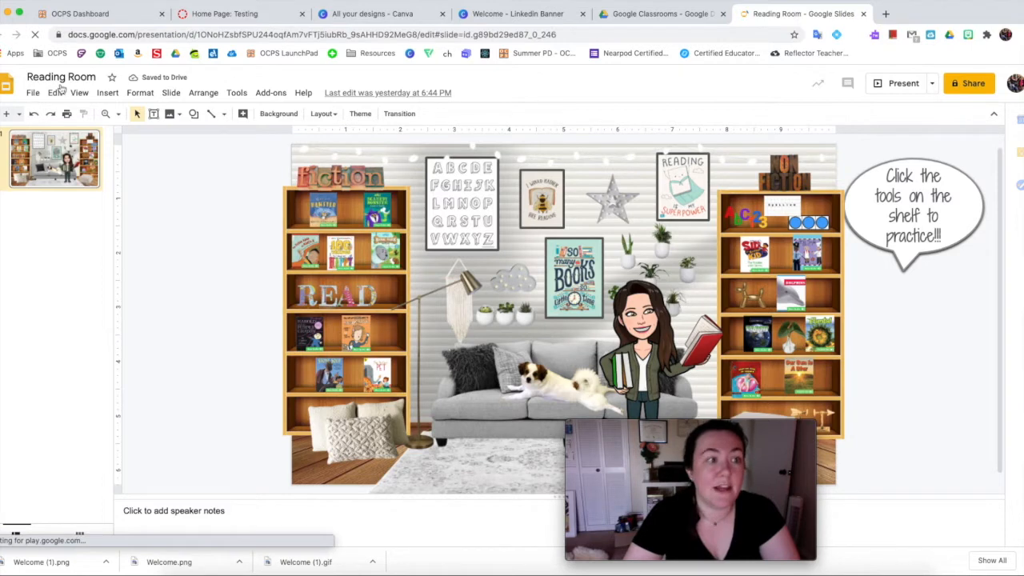
# Step: Show the Reading Room presentation's publish-to-web embed code and copy the whole iframe code
pyautogui.click(35, 94)
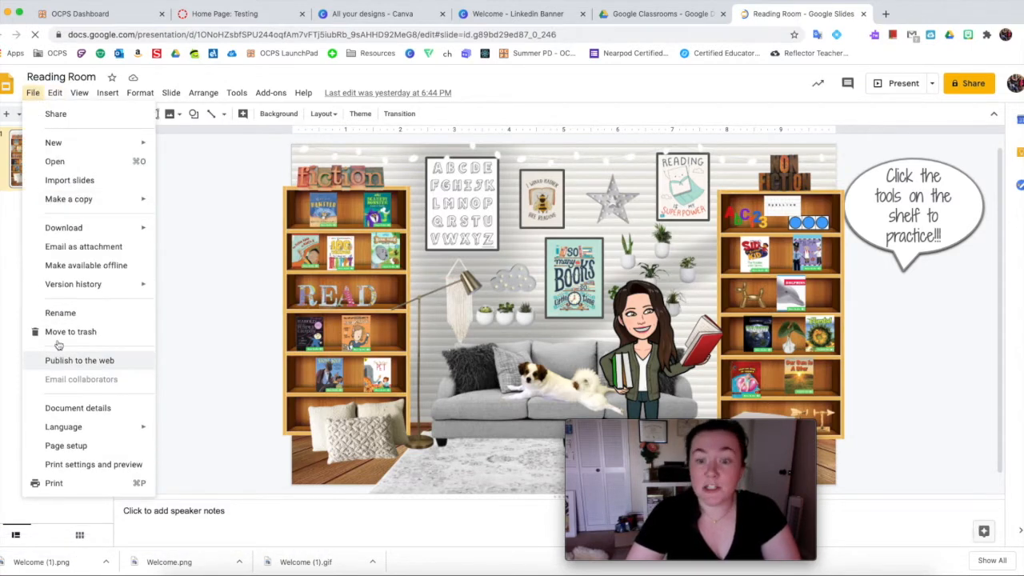
pyautogui.click(70, 331)
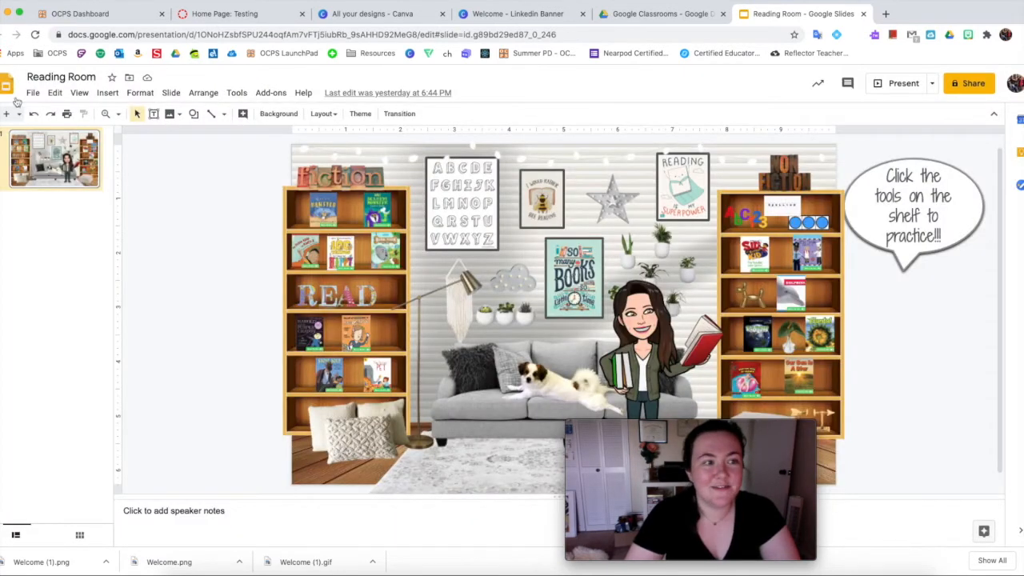
pyautogui.click(33, 93)
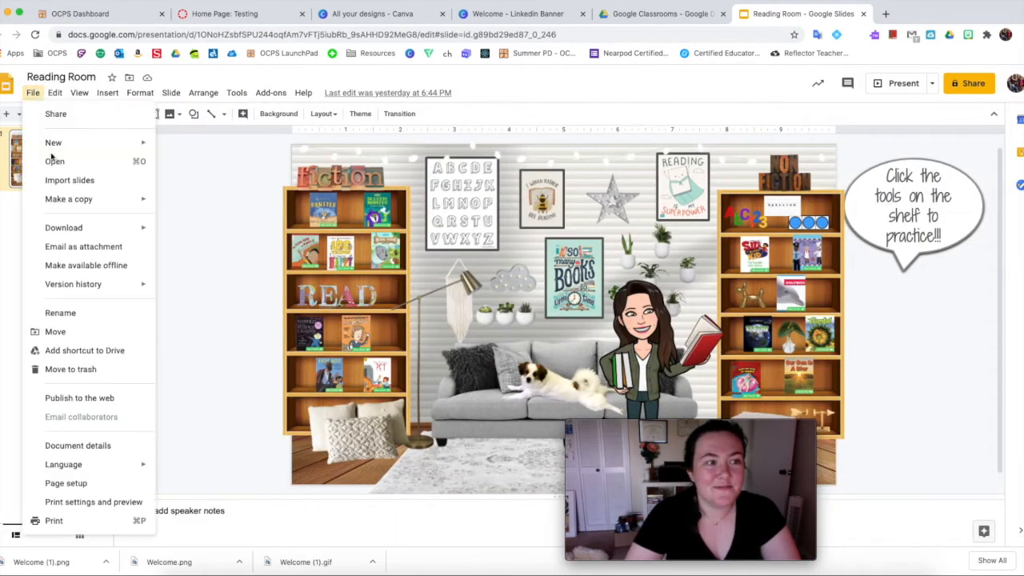
pyautogui.click(98, 400)
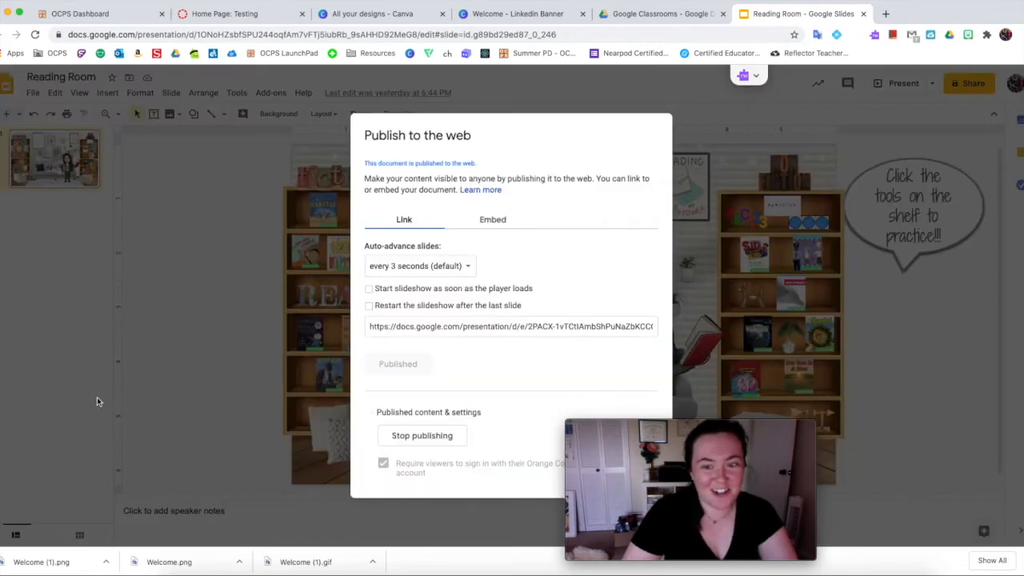
pyautogui.click(484, 226)
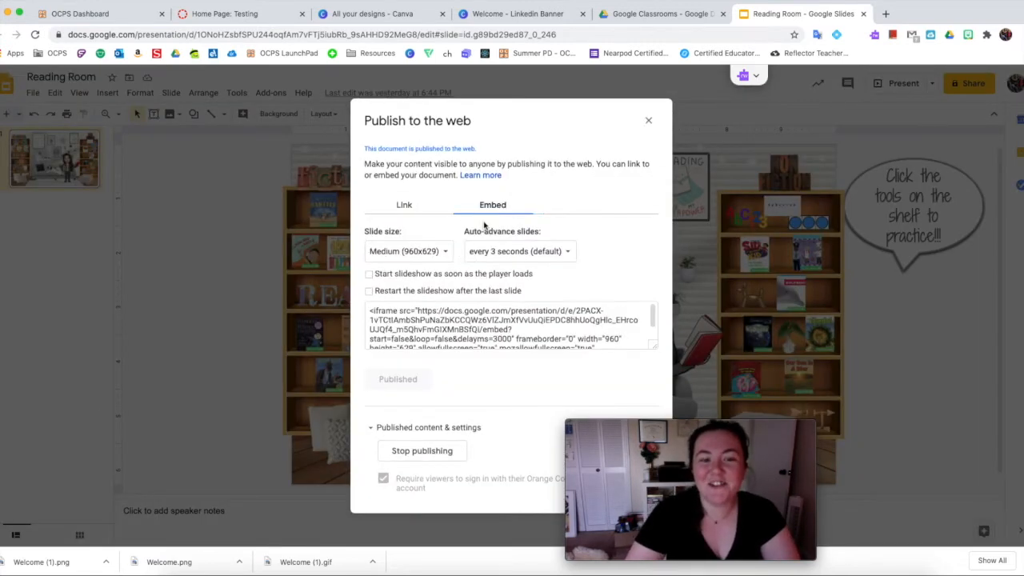
pyautogui.click(453, 329)
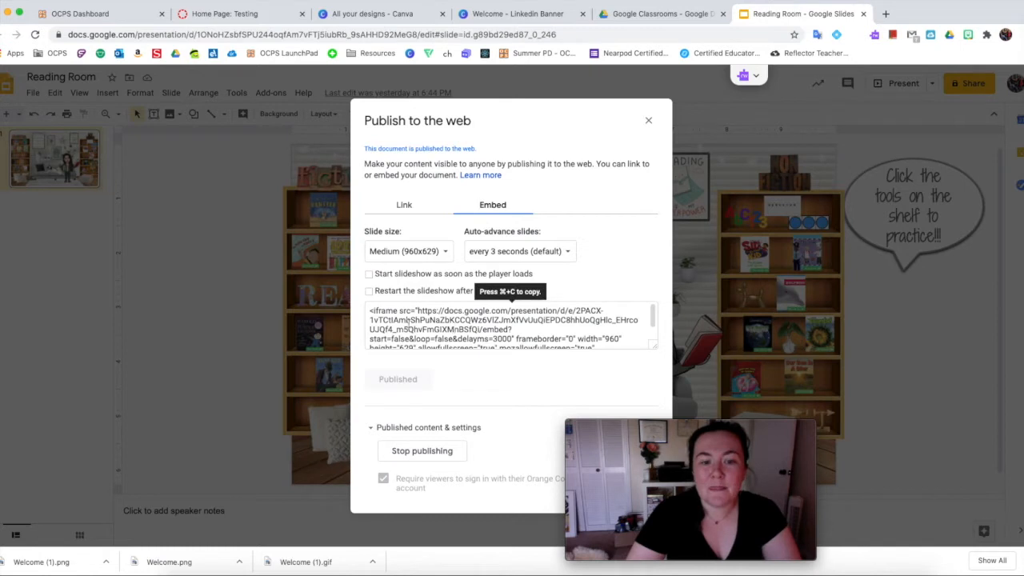
pyautogui.press('super+c')
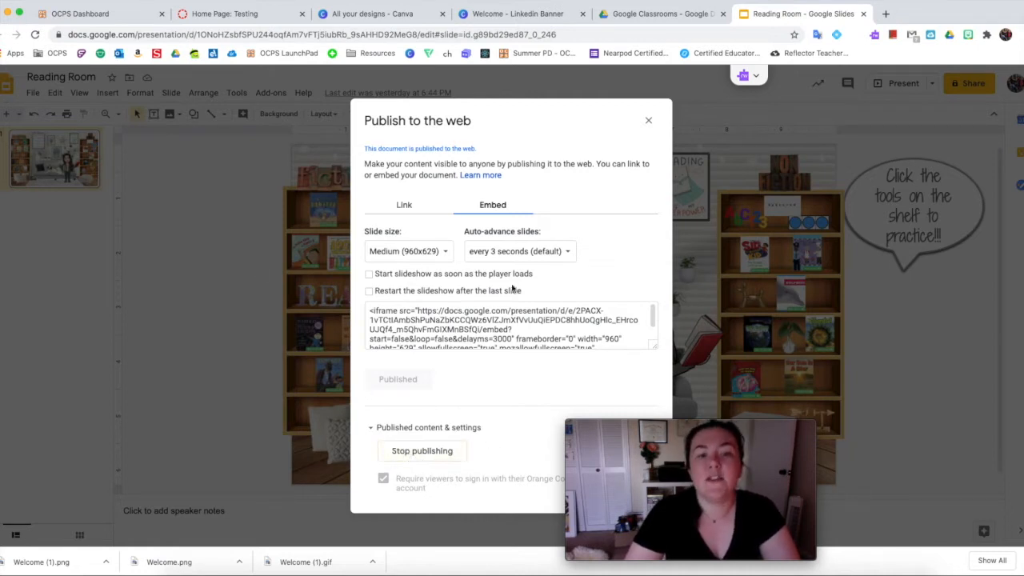
pyautogui.click(455, 323)
pyautogui.press('super+a')
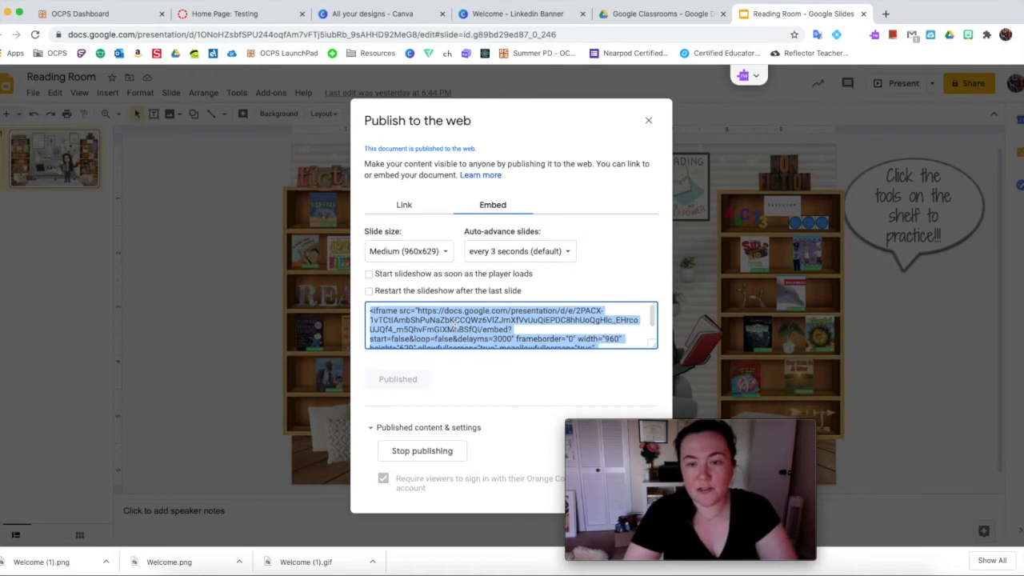
# Step: Paste the copied iframe code below the banner image in the Canvas home page's HTML, save the page and check the result
pyautogui.click(210, 14)
pyautogui.scroll(3, 928, 153)
pyautogui.click(871, 133)
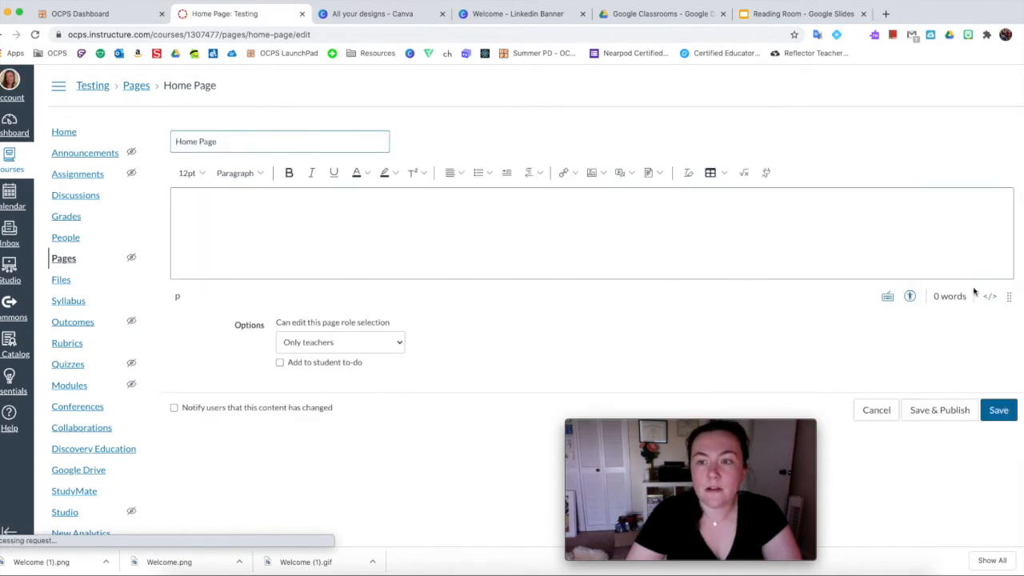
pyautogui.click(991, 297)
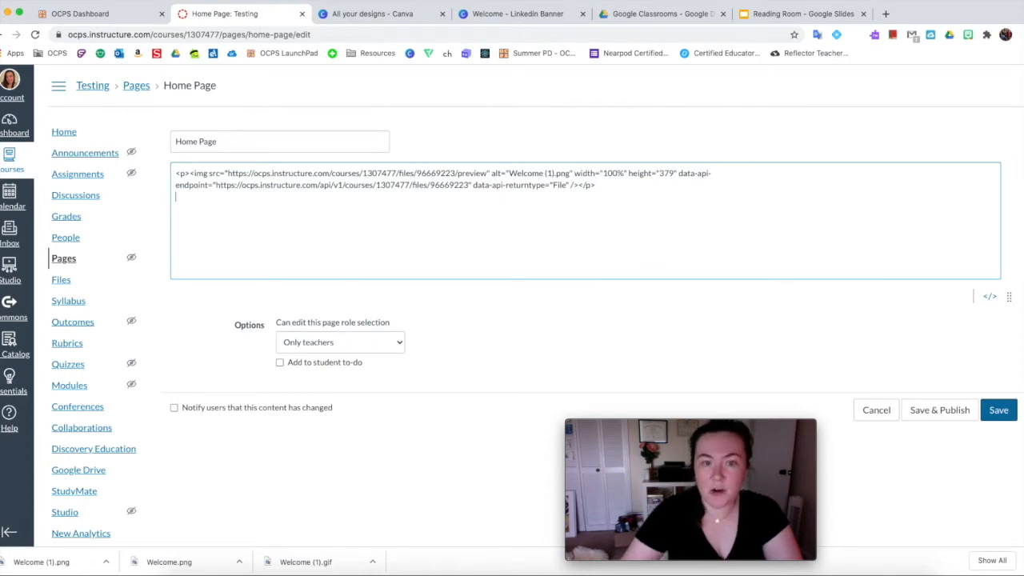
pyautogui.press('Return')
pyautogui.press('Return')
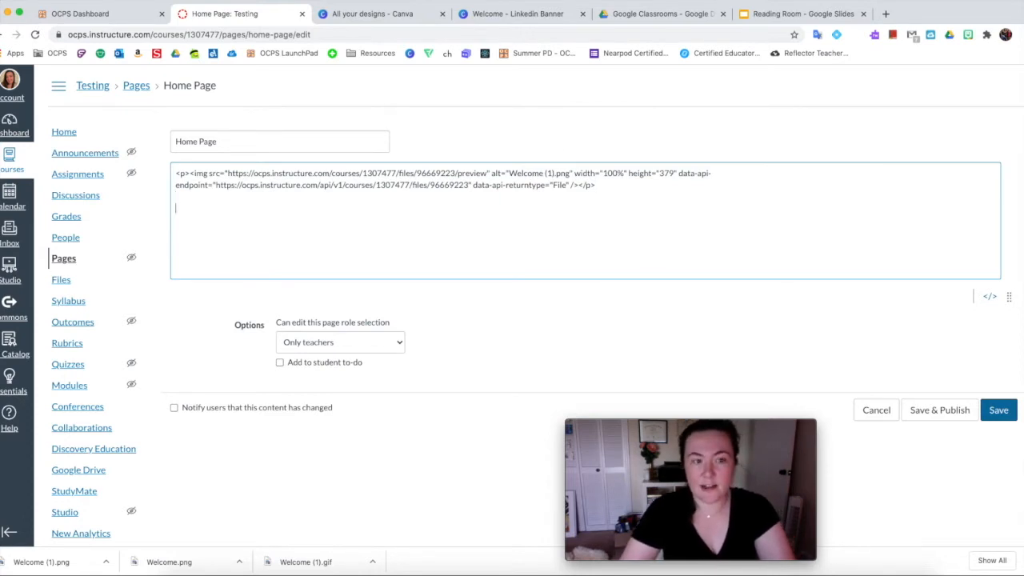
pyautogui.press('super+v')
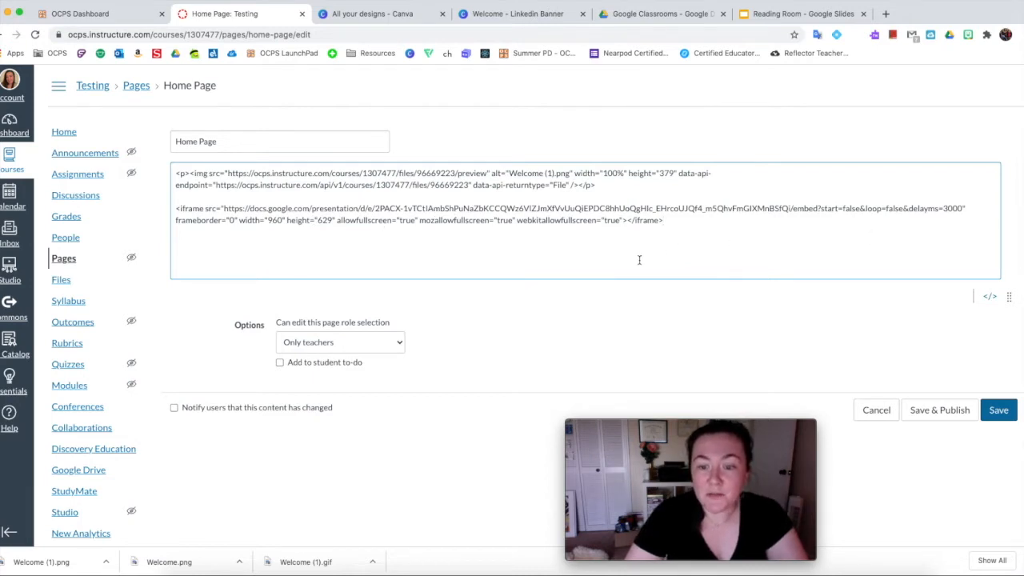
pyautogui.click(997, 410)
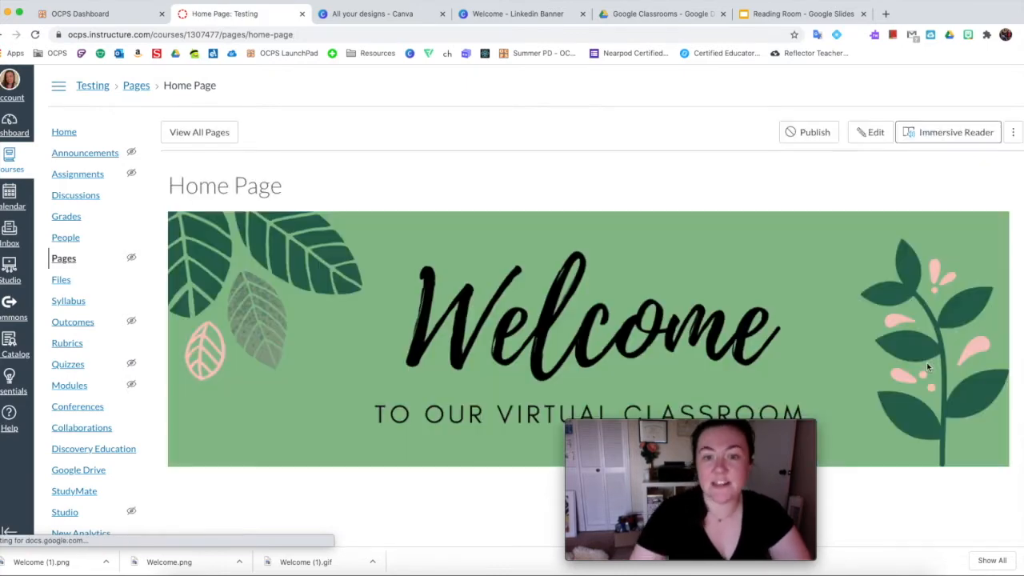
pyautogui.scroll(-8, 566, 288)
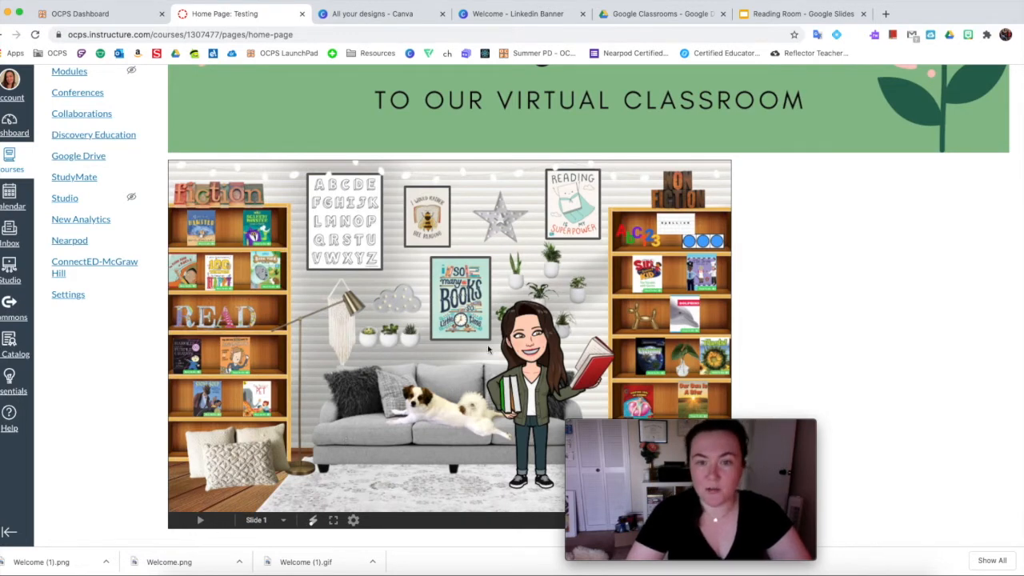
# Step: Append &rm=minimal after delayms=3000 in the embedded presentation's address in the home page's HTML code
pyautogui.scroll(8, 475, 352)
pyautogui.click(878, 134)
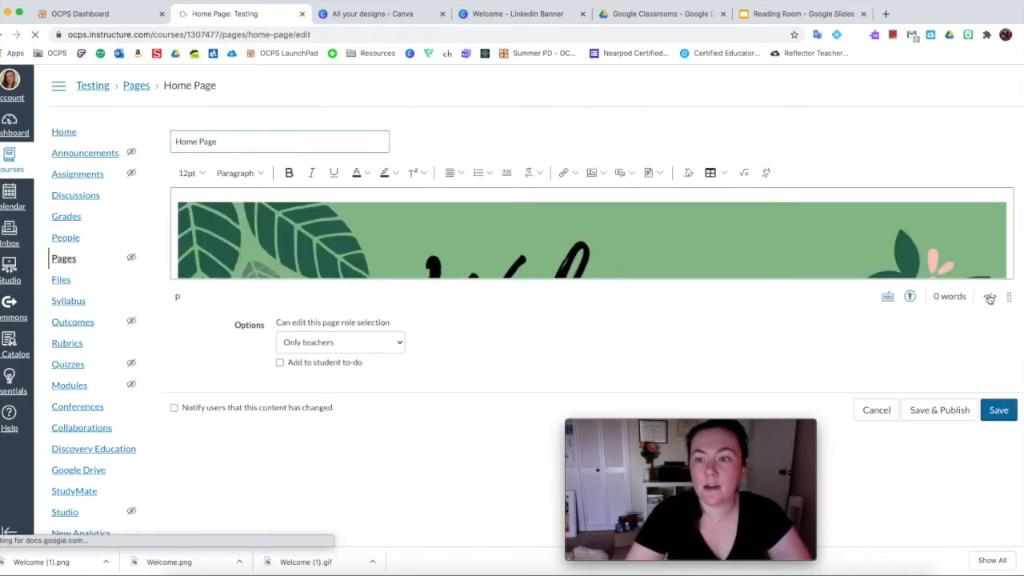
pyautogui.click(990, 298)
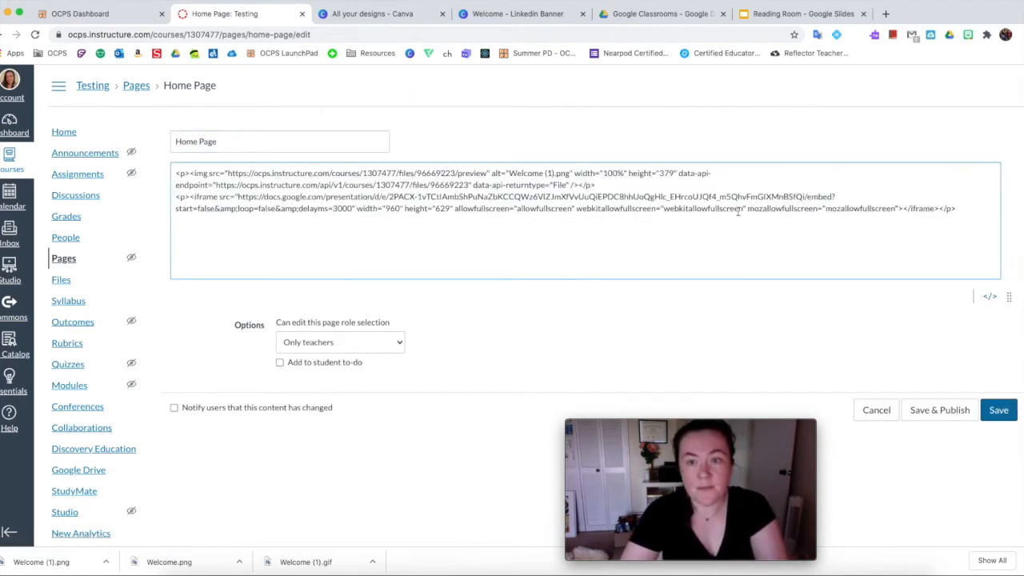
pyautogui.moveTo(333, 209); pyautogui.dragTo(354, 209)
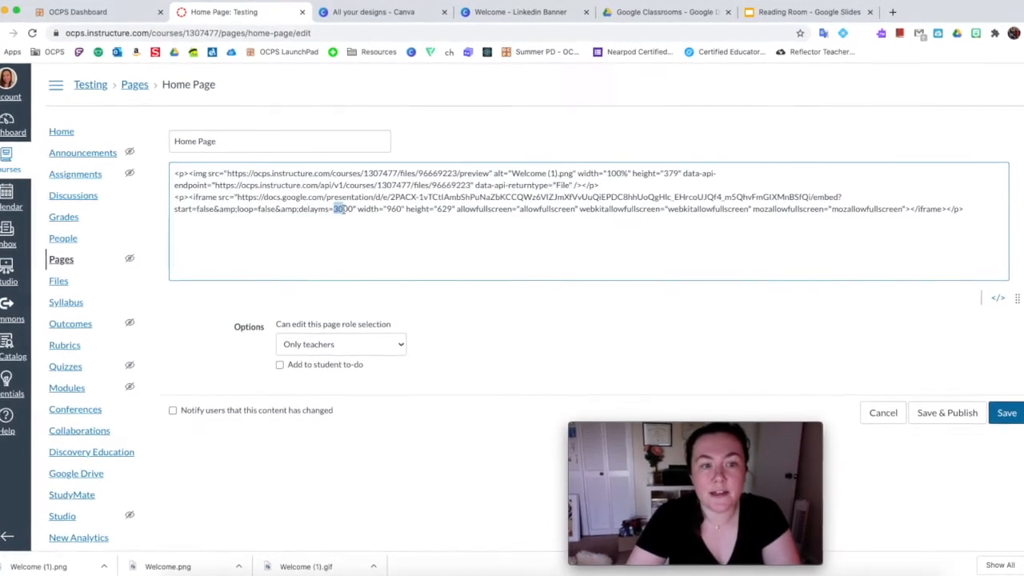
pyautogui.click(354, 209)
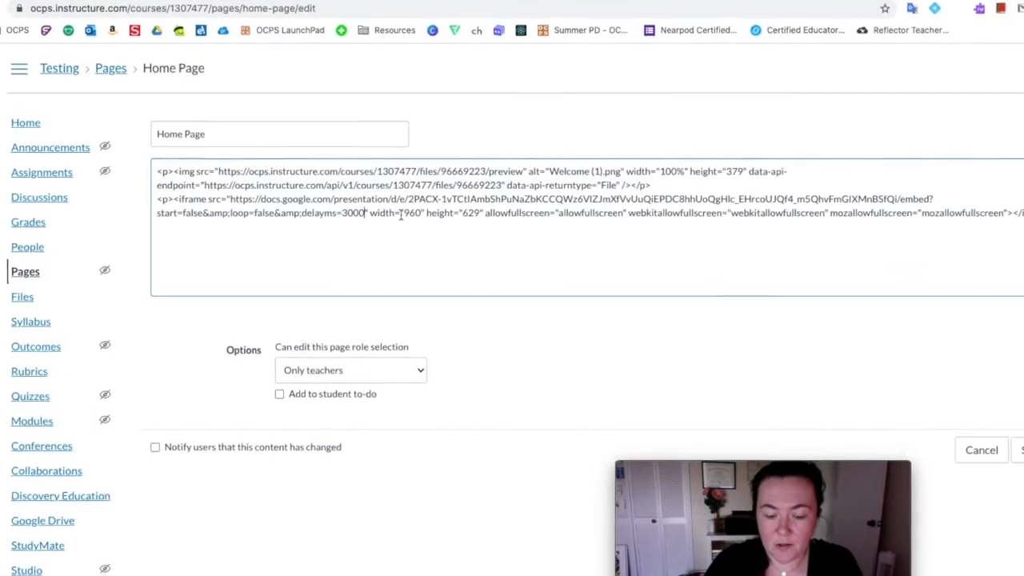
pyautogui.write('&')
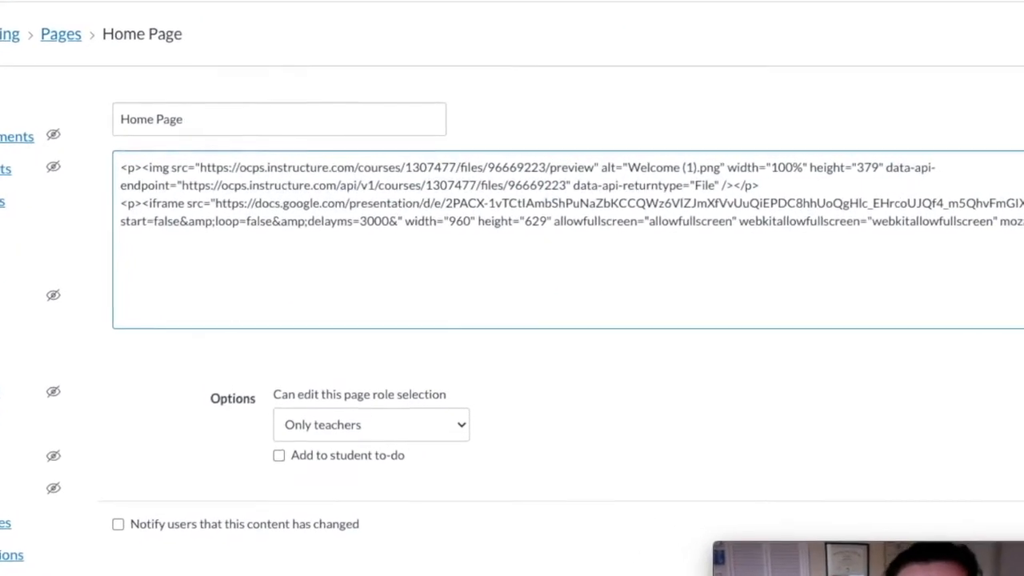
pyautogui.write('rm+')
pyautogui.write('=')
pyautogui.press('BackSpace')
pyautogui.press('BackSpace')
pyautogui.write('=')
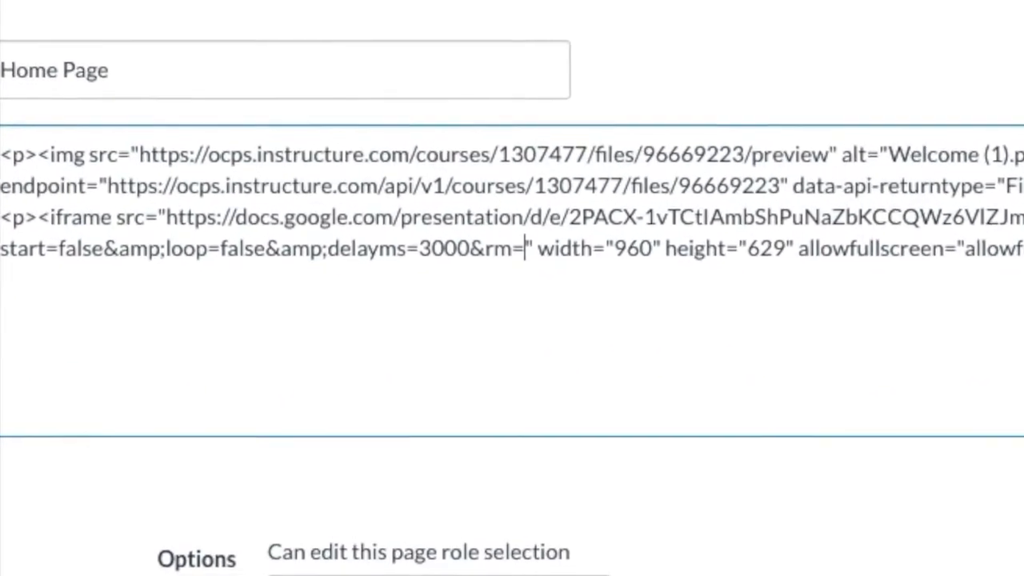
pyautogui.write('minimal')
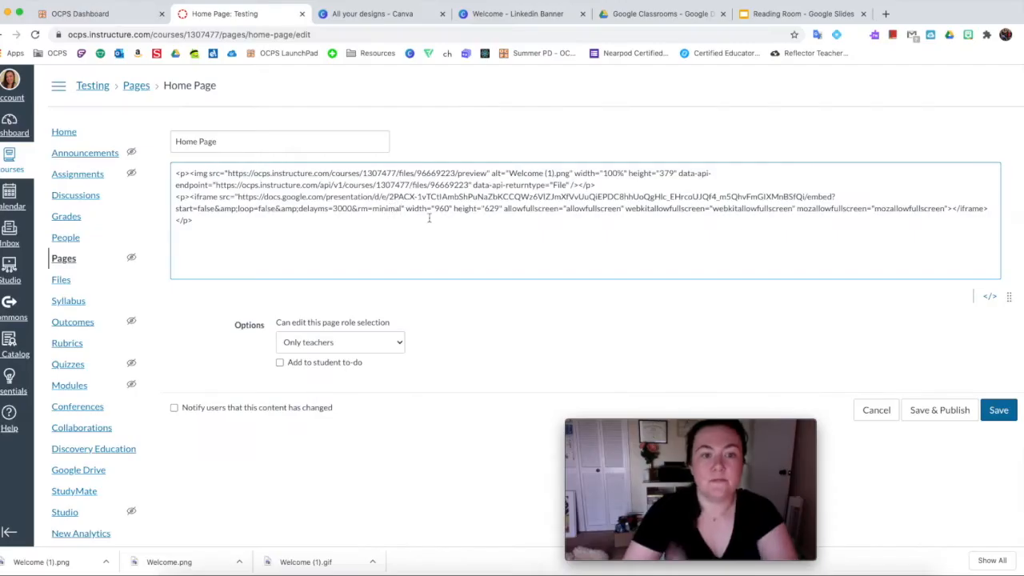
# Step: Save the home page and check how the embedded classroom slide displays below the banner
pyautogui.click(999, 410)
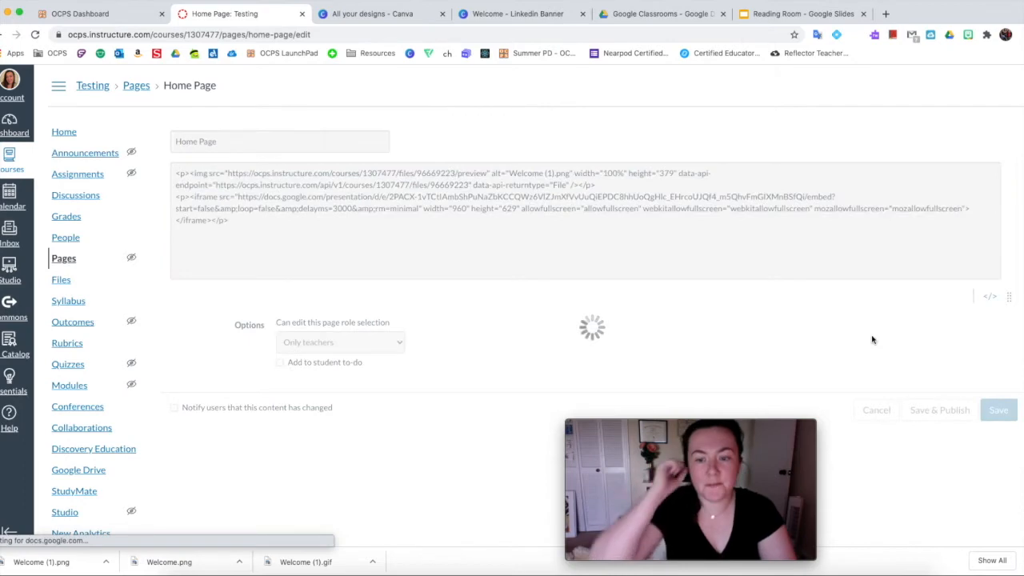
pyautogui.scroll(-5, 412, 297)
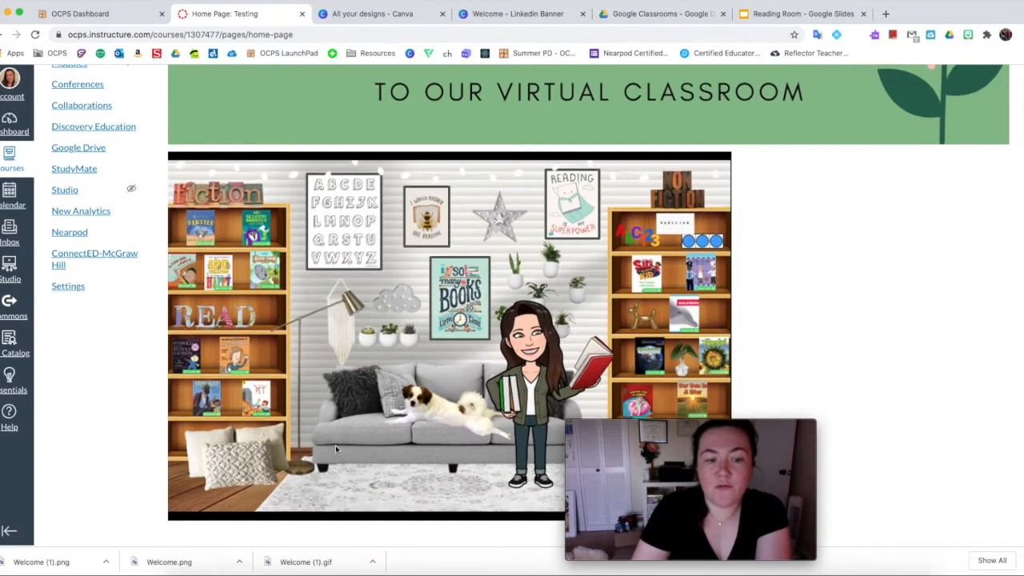
pyautogui.moveTo(695, 436)
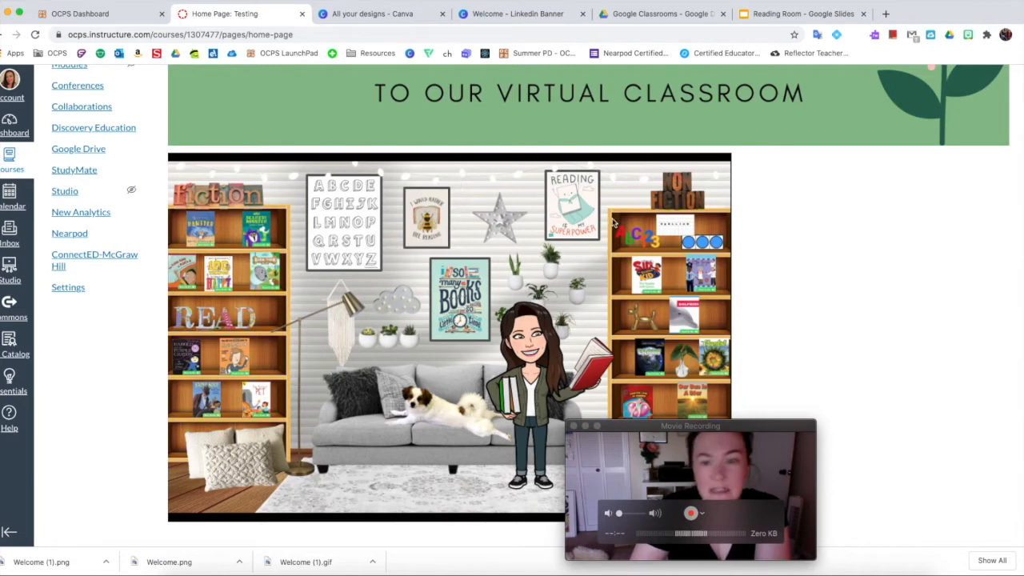
# Step: Open the home page for editing and enlarge the content editor so the whole embedded classroom slide fits
pyautogui.scroll(5, 633, 223)
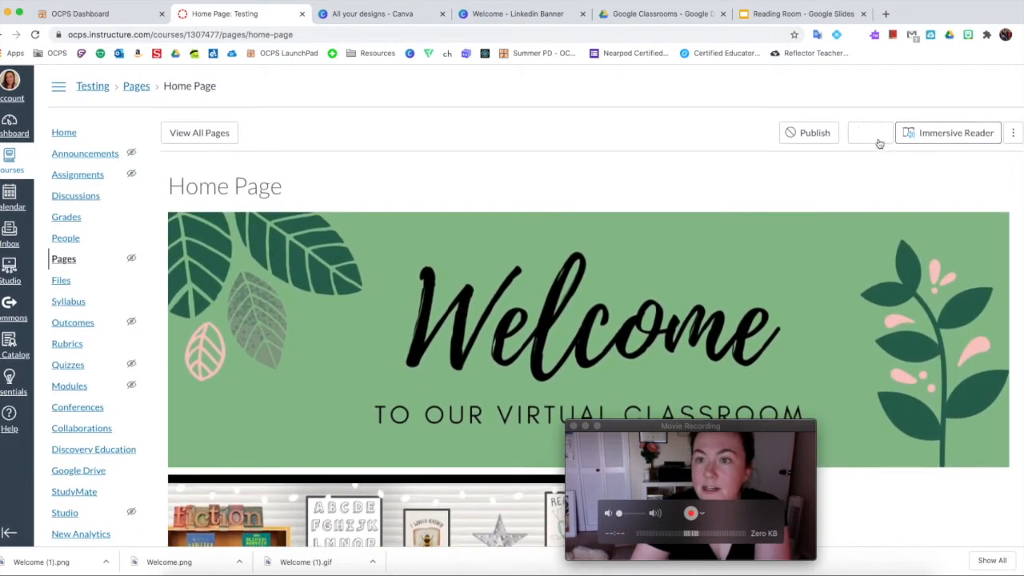
pyautogui.click(863, 135)
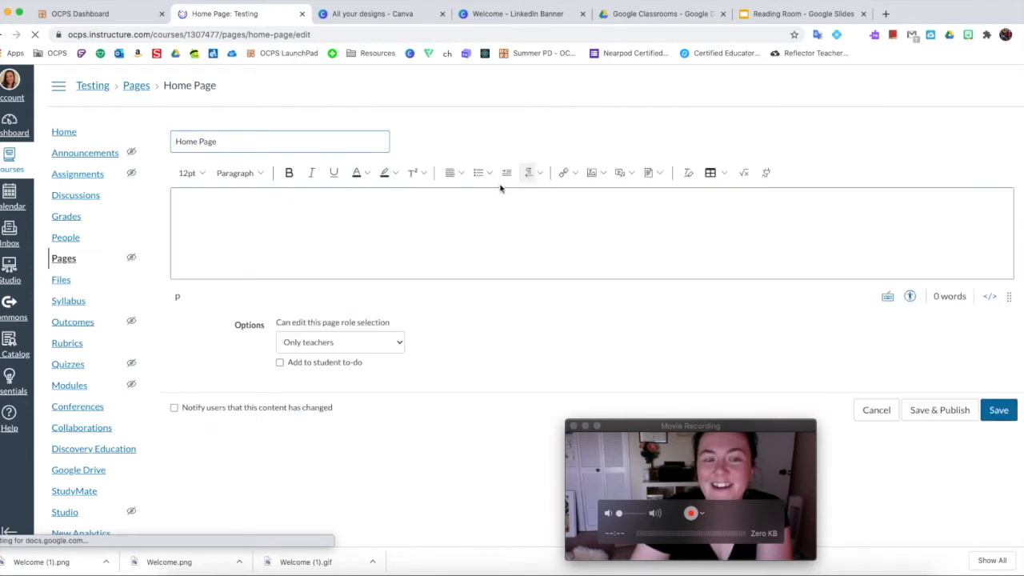
pyautogui.scroll(-3, 709, 200)
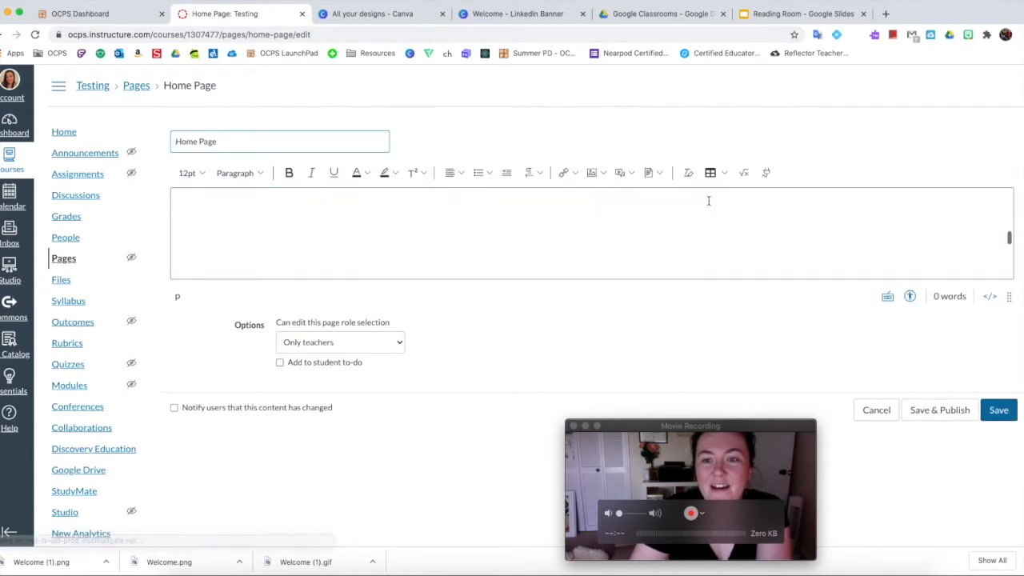
pyautogui.click(677, 212)
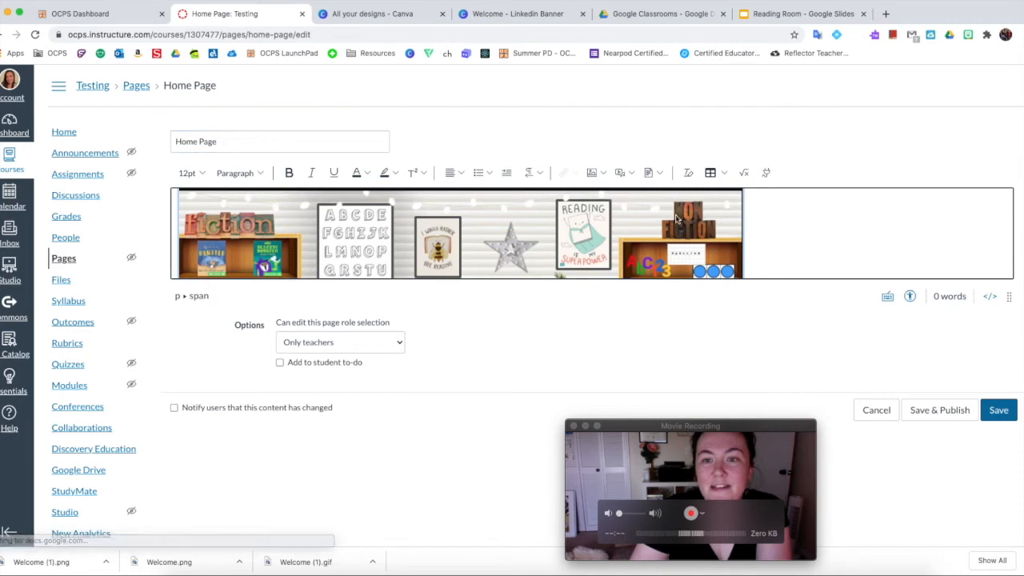
pyautogui.moveTo(1011, 298); pyautogui.dragTo(1009, 424)
pyautogui.scroll(-5, 841, 288)
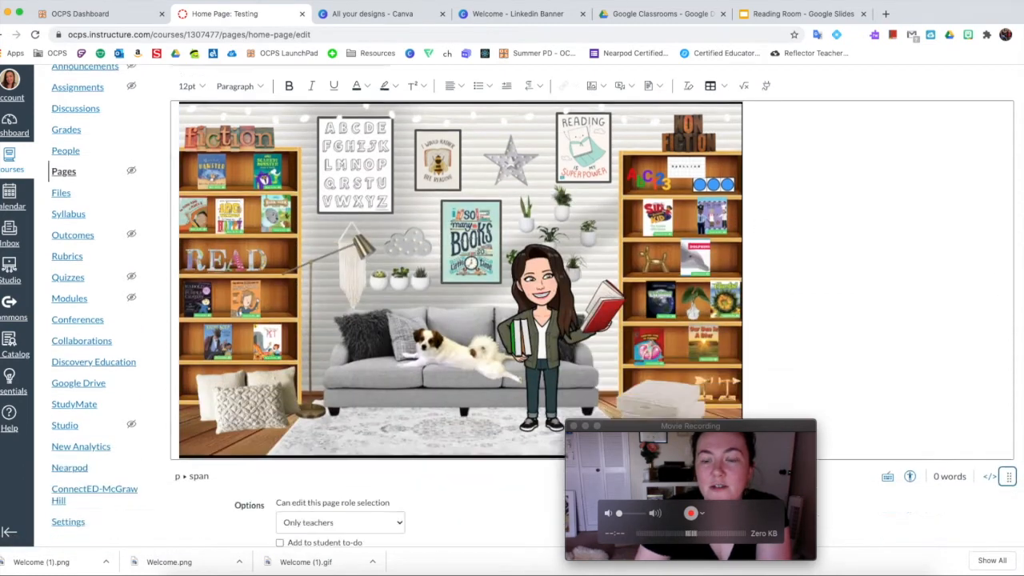
# Step: Centre the embedded classroom slide horizontally below the welcome banner
pyautogui.scroll(3, 832, 280)
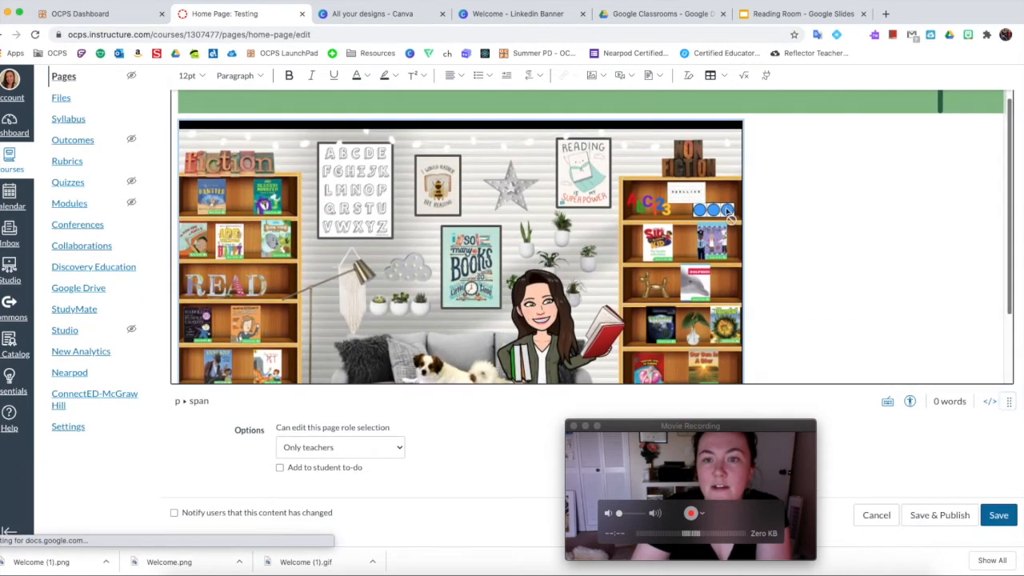
pyautogui.click(459, 75)
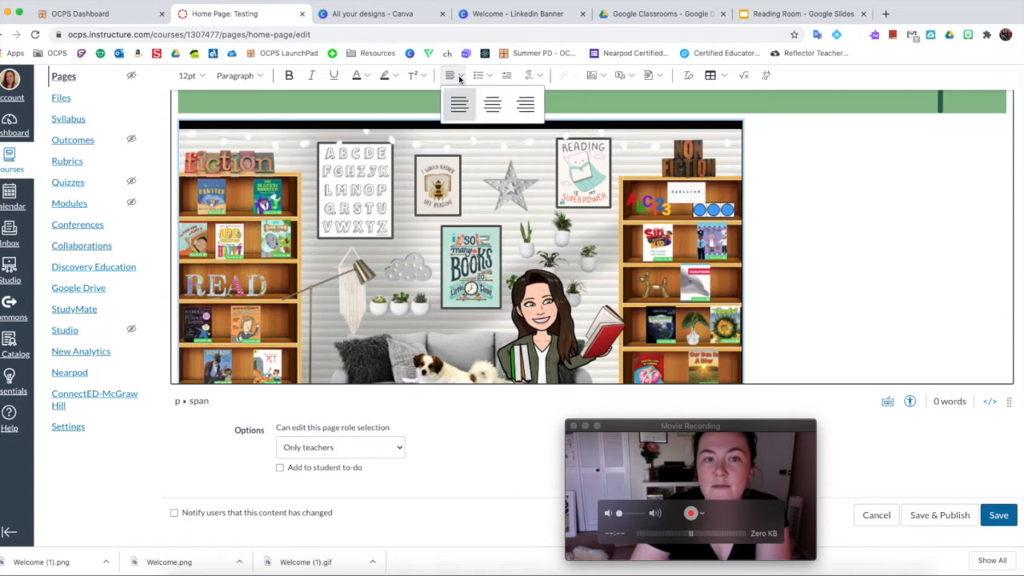
pyautogui.click(493, 107)
pyautogui.click(788, 200)
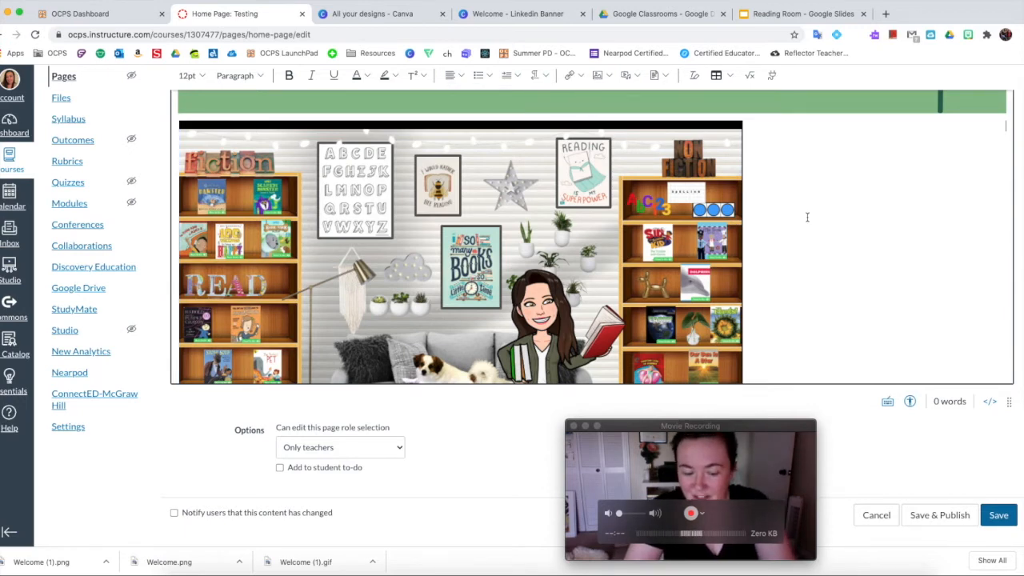
pyautogui.click(807, 217)
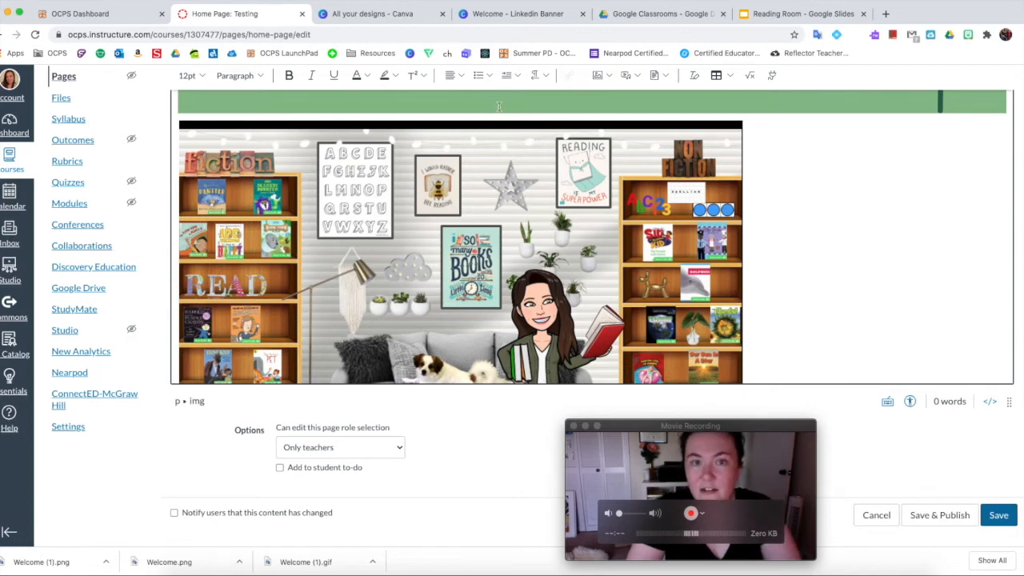
pyautogui.click(457, 75)
pyautogui.click(491, 104)
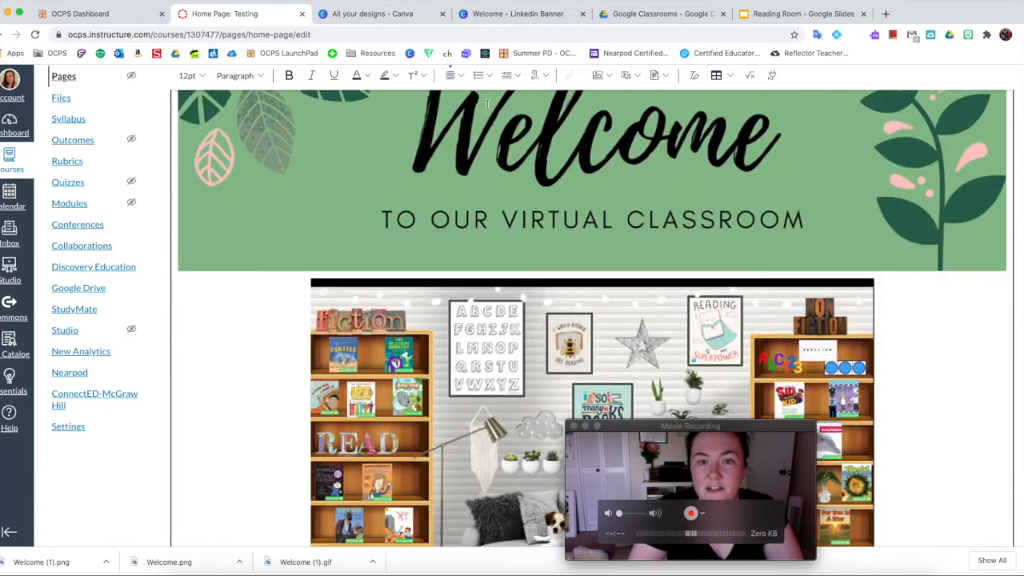
# Step: Save the home page and review how the welcome banner and the centred classroom slide display together
pyautogui.scroll(-3, 935, 317)
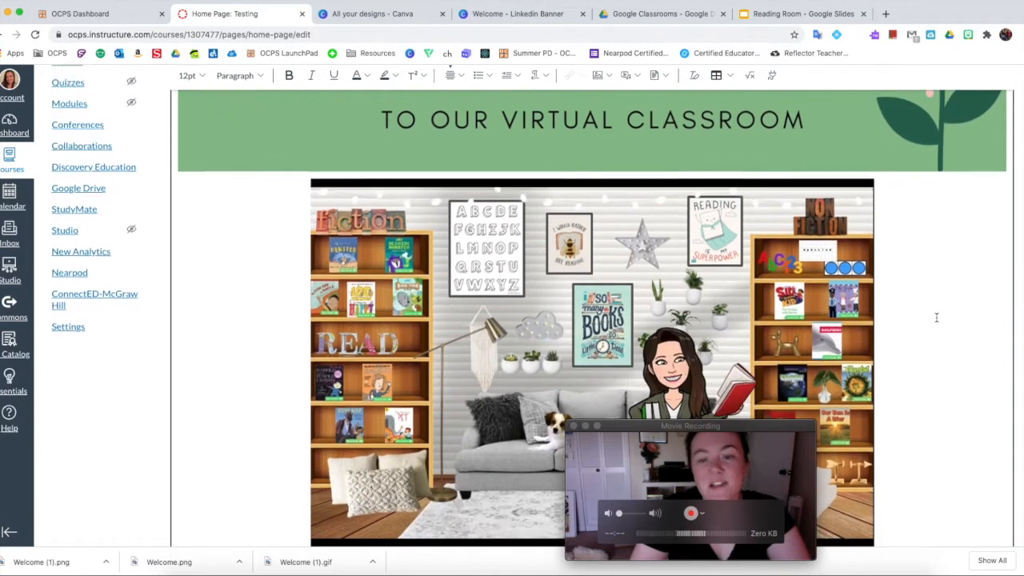
pyautogui.scroll(-5, 935, 316)
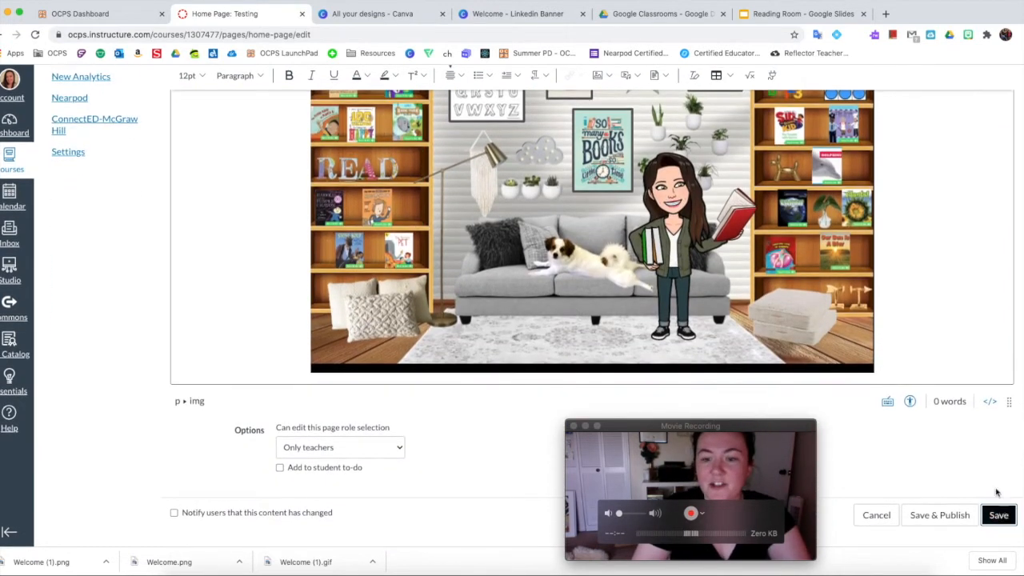
pyautogui.click(999, 514)
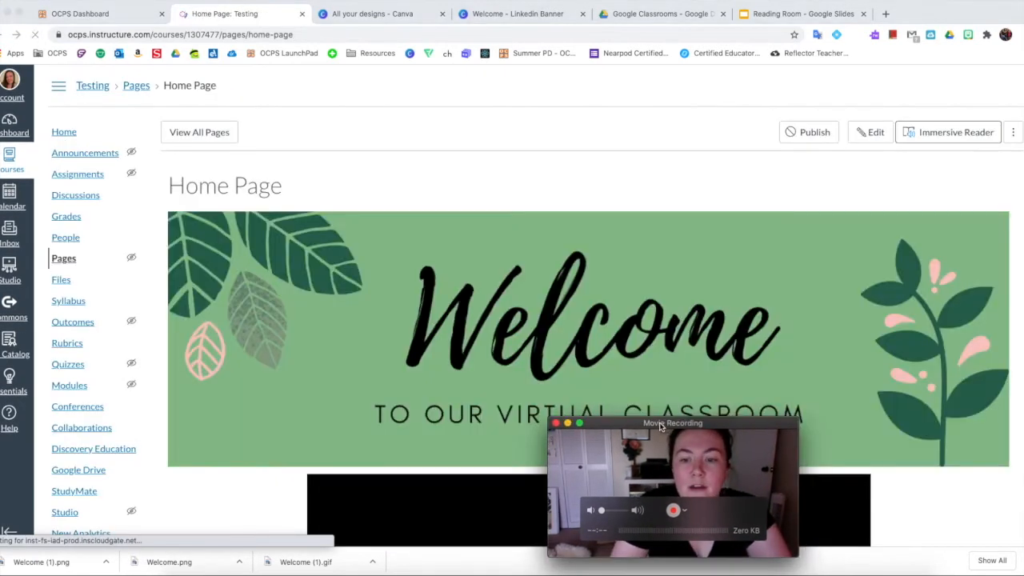
pyautogui.moveTo(662, 429); pyautogui.dragTo(898, 440)
pyautogui.scroll(-5, 596, 228)
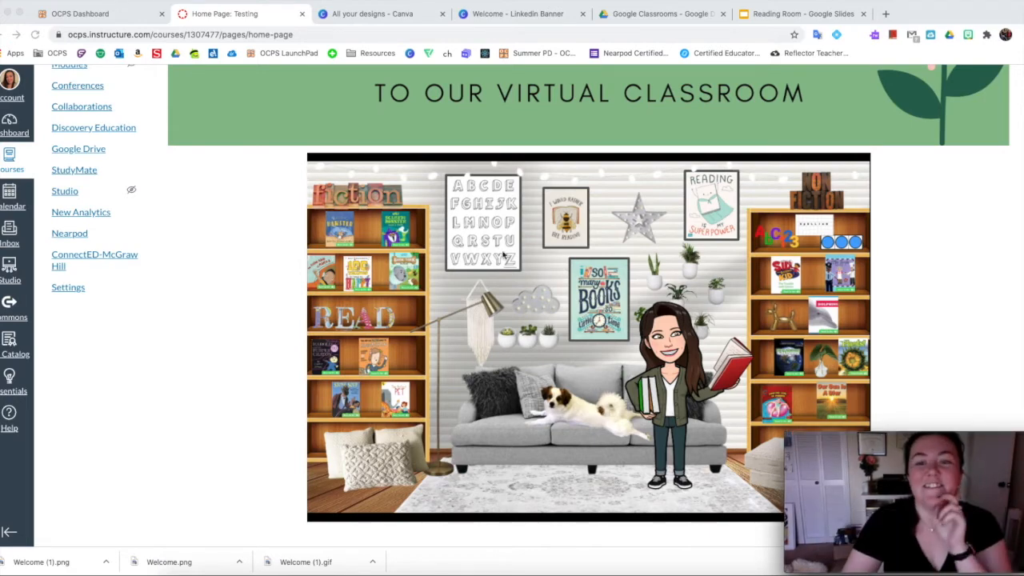
pyautogui.scroll(3, 381, 220)
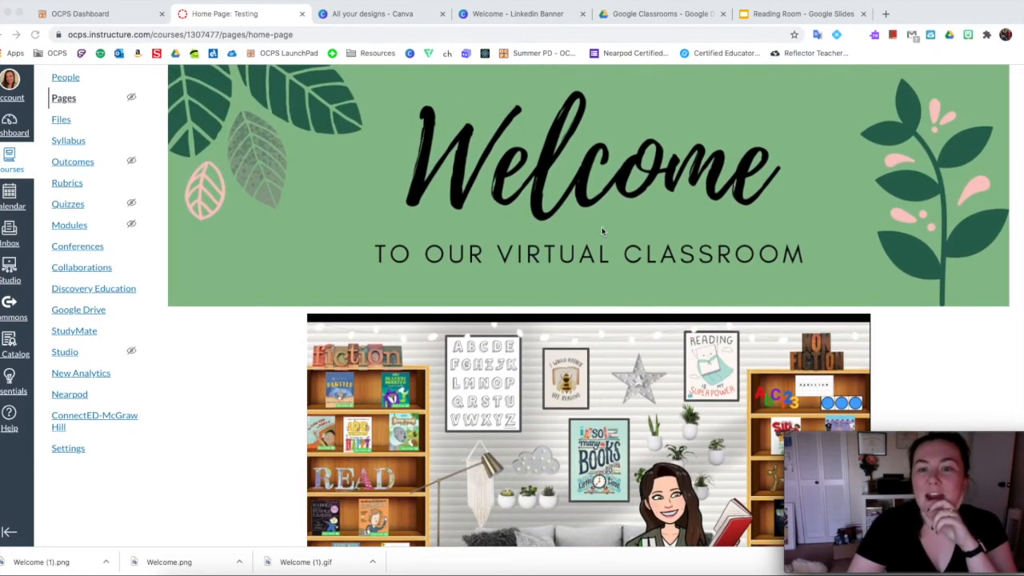
pyautogui.scroll(-3, 518, 256)
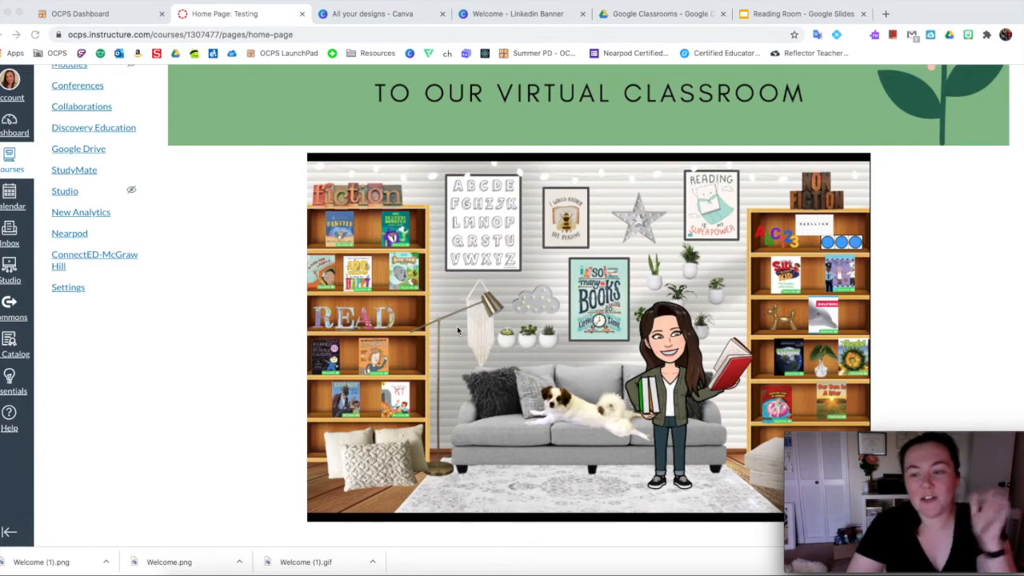
pyautogui.scroll(5, 459, 327)
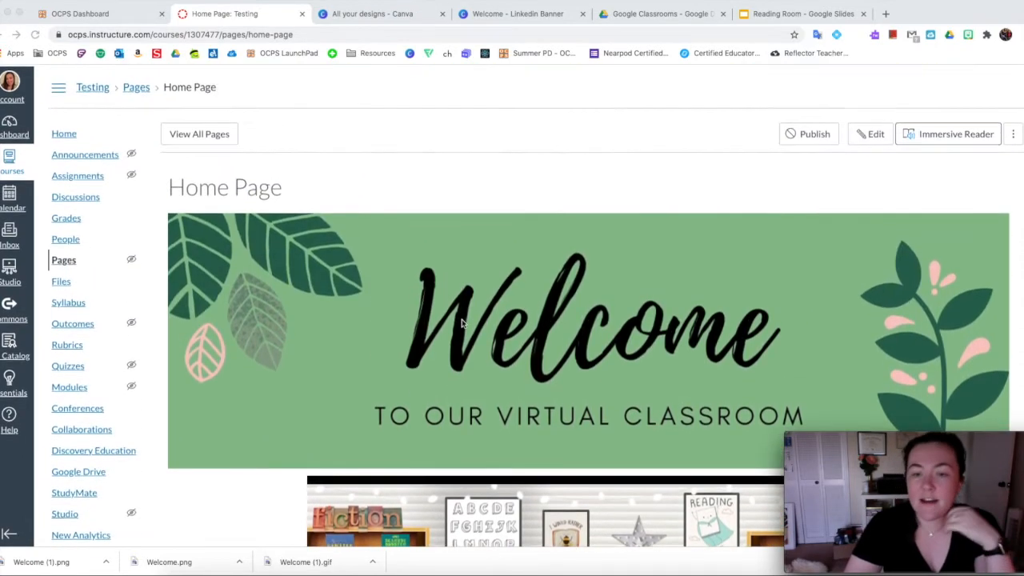
pyautogui.scroll(-5, 512, 304)
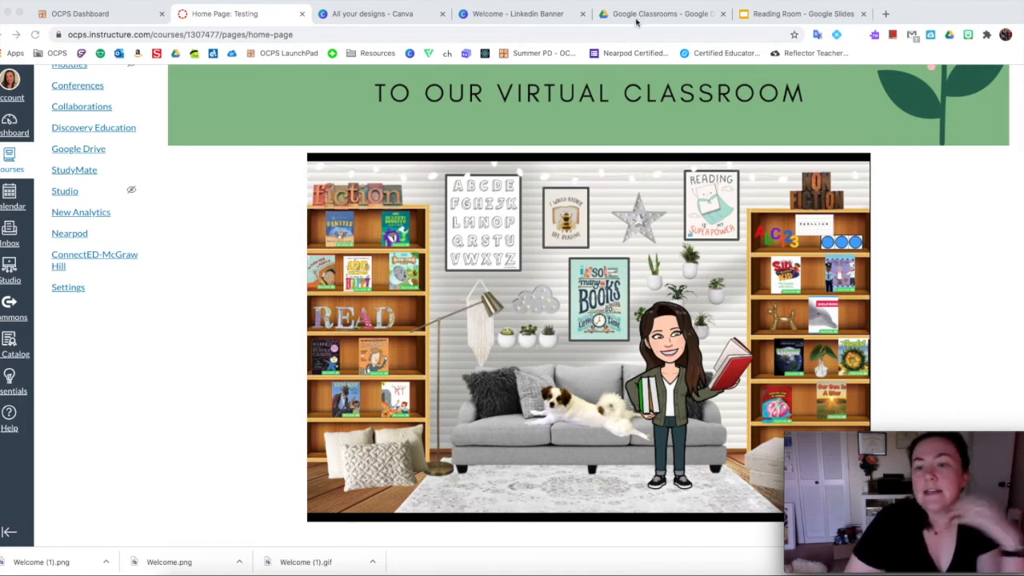
# Step: Switch to the Welcome banner design in Canva, add a new page below page 2 and make its background white
pyautogui.click(520, 13)
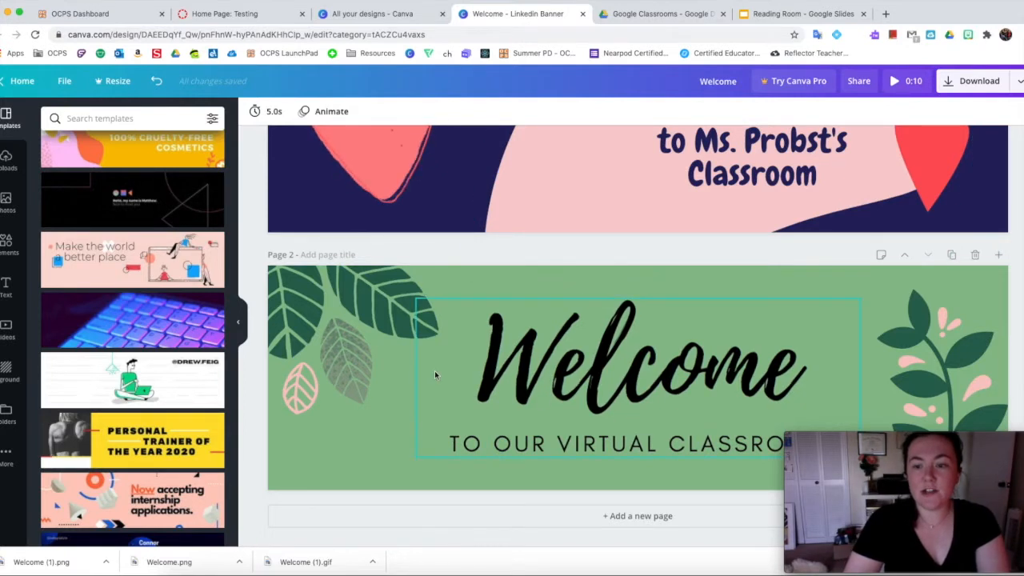
pyautogui.click(608, 519)
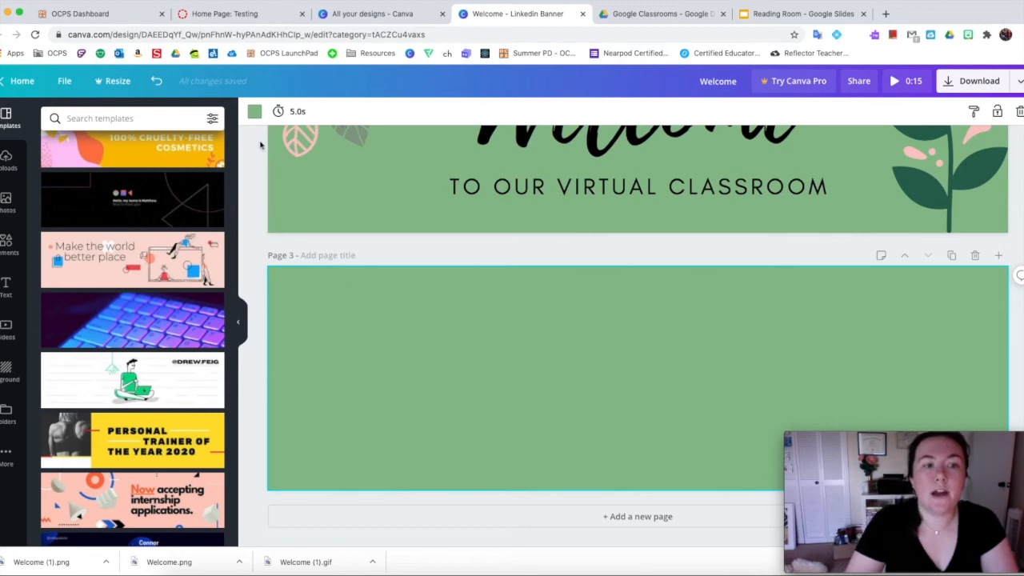
pyautogui.click(255, 111)
pyautogui.click(211, 377)
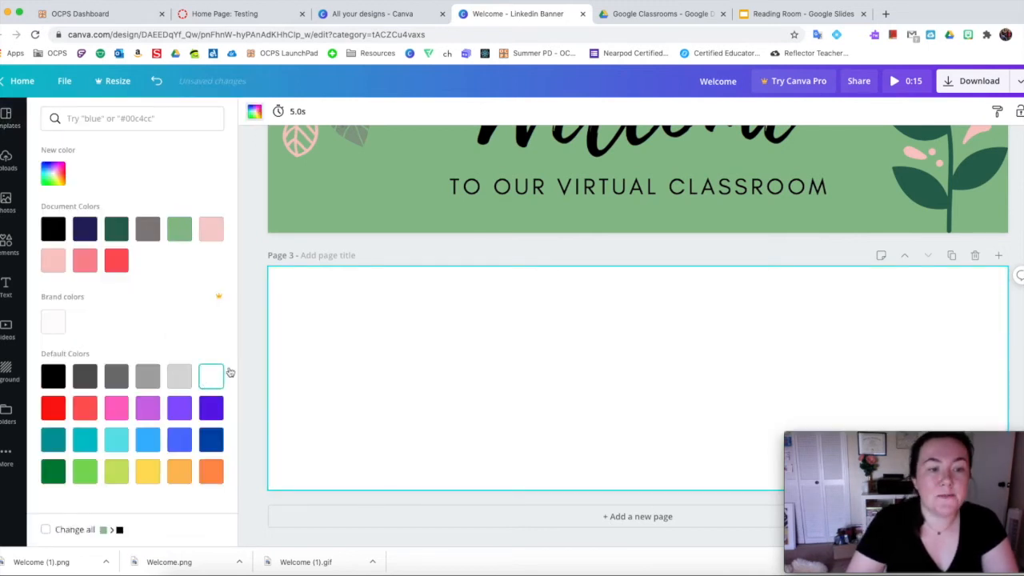
pyautogui.click(258, 263)
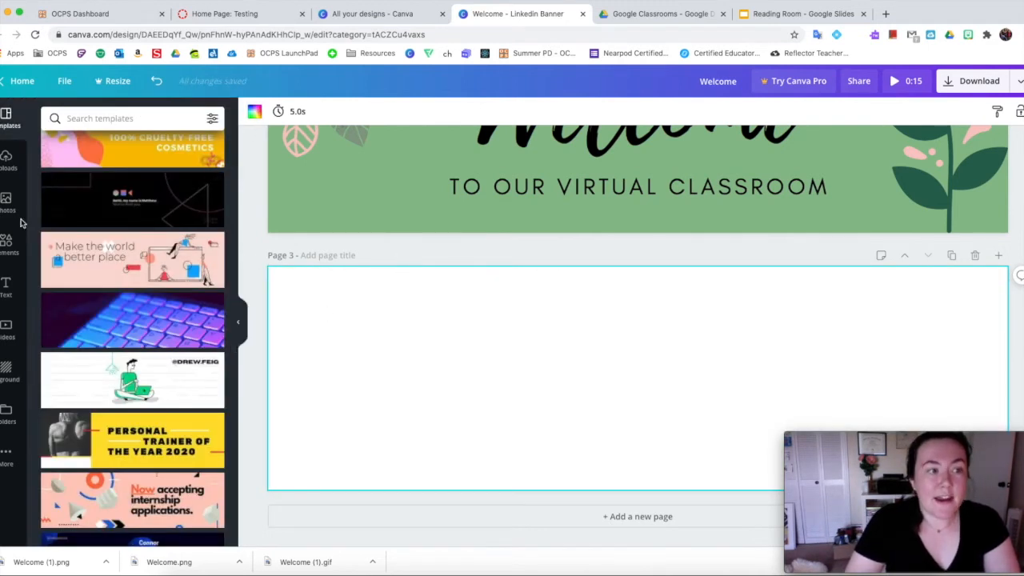
# Step: Add a square shape to page 3, move it near the page's upper-left corner and stretch it across almost the full page width
pyautogui.click(6, 244)
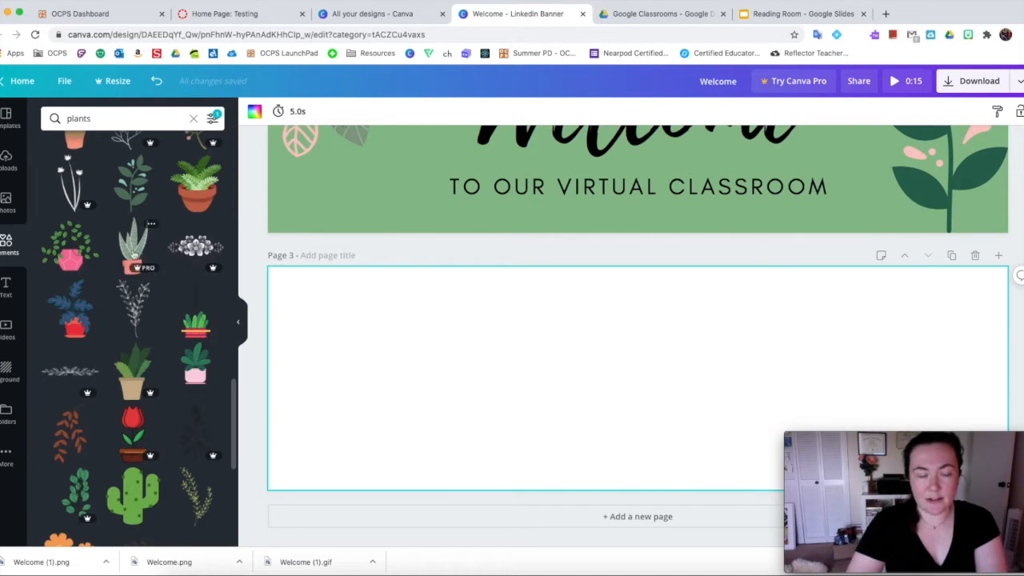
pyautogui.click(6, 244)
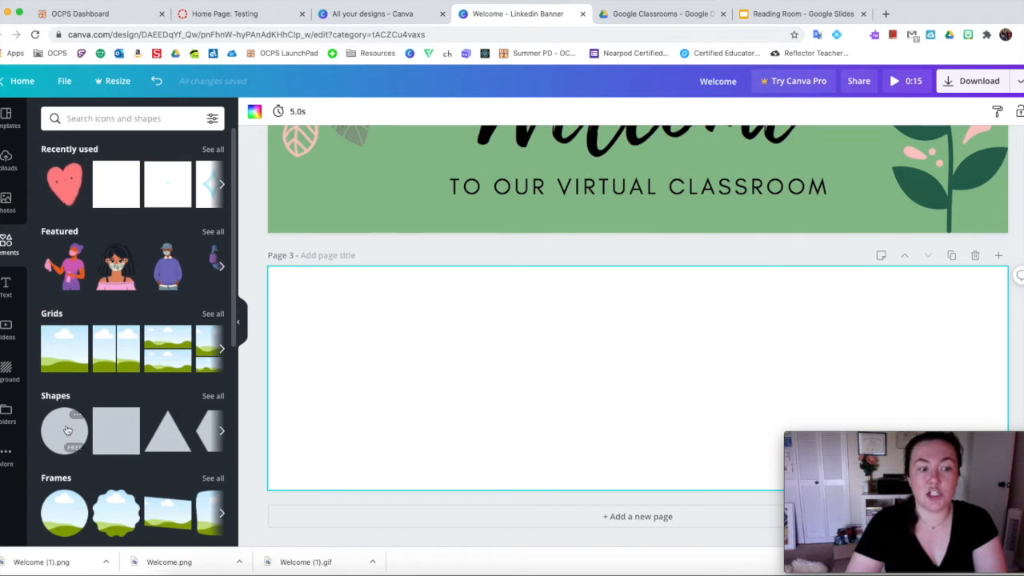
pyautogui.click(132, 434)
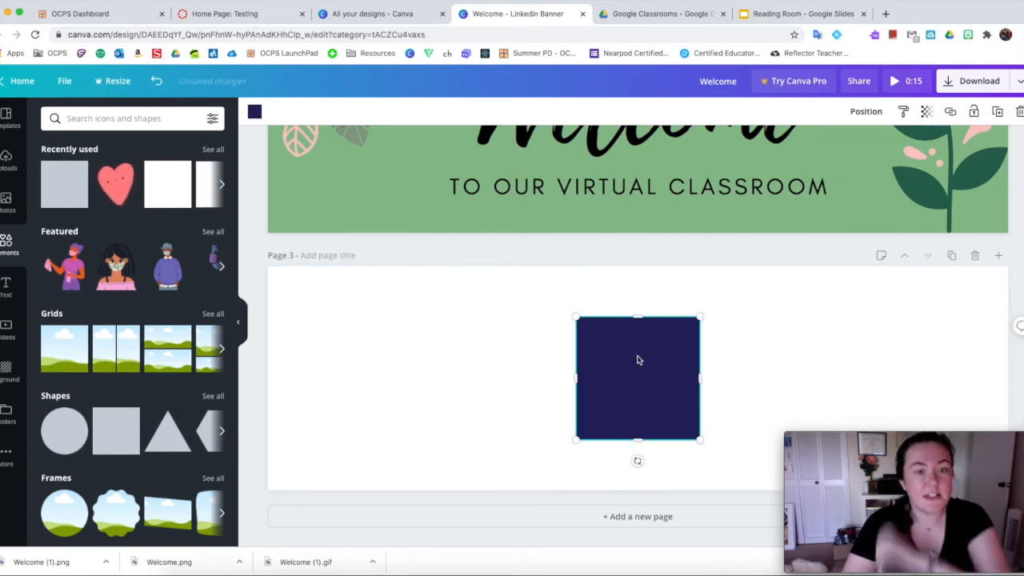
pyautogui.moveTo(609, 371); pyautogui.dragTo(332, 338)
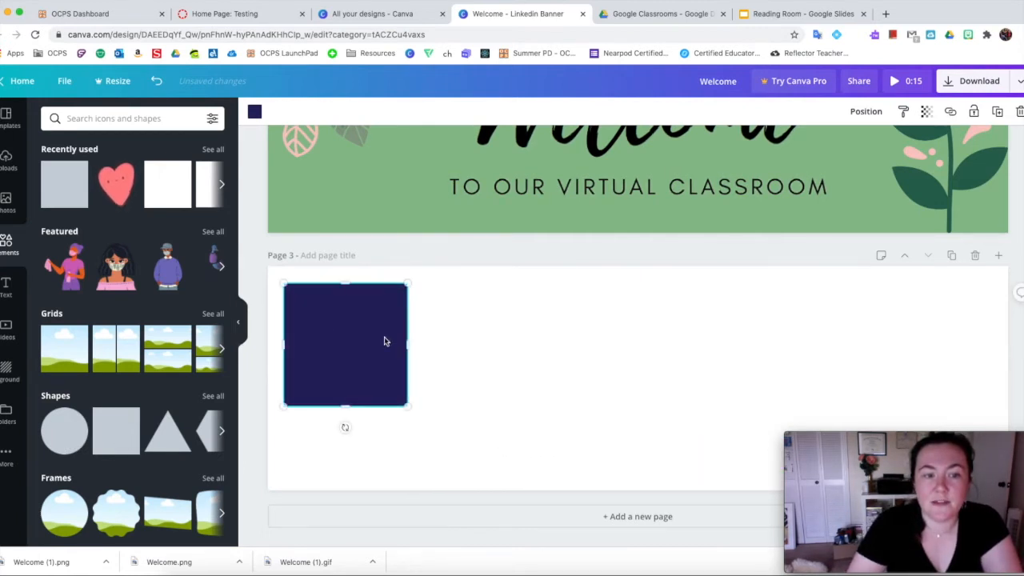
pyautogui.moveTo(406, 344); pyautogui.dragTo(805, 346)
pyautogui.moveTo(941, 343); pyautogui.dragTo(993, 343)
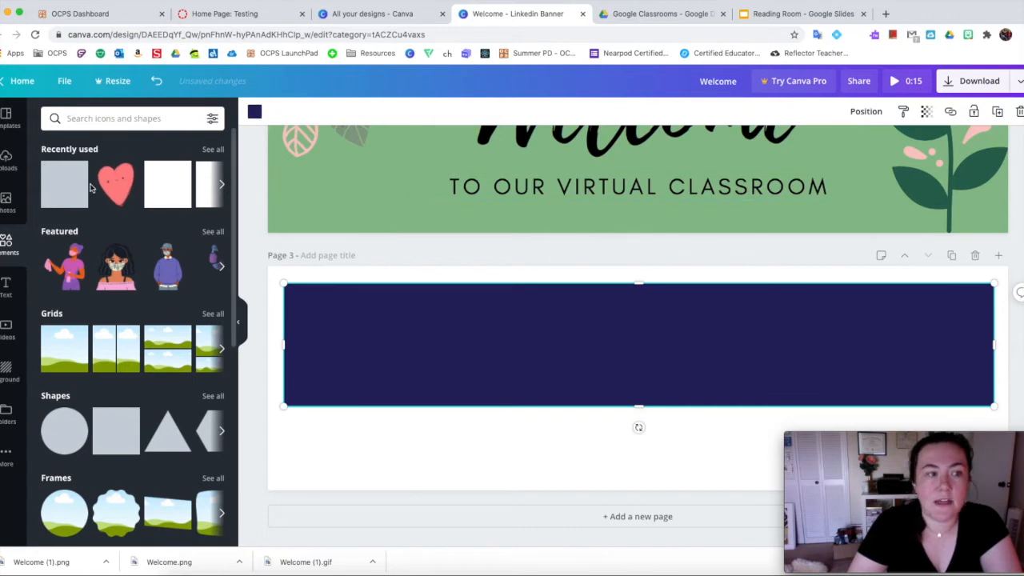
# Step: Recolour the wide rectangle on page 3 with the light green from the document colours
pyautogui.click(254, 113)
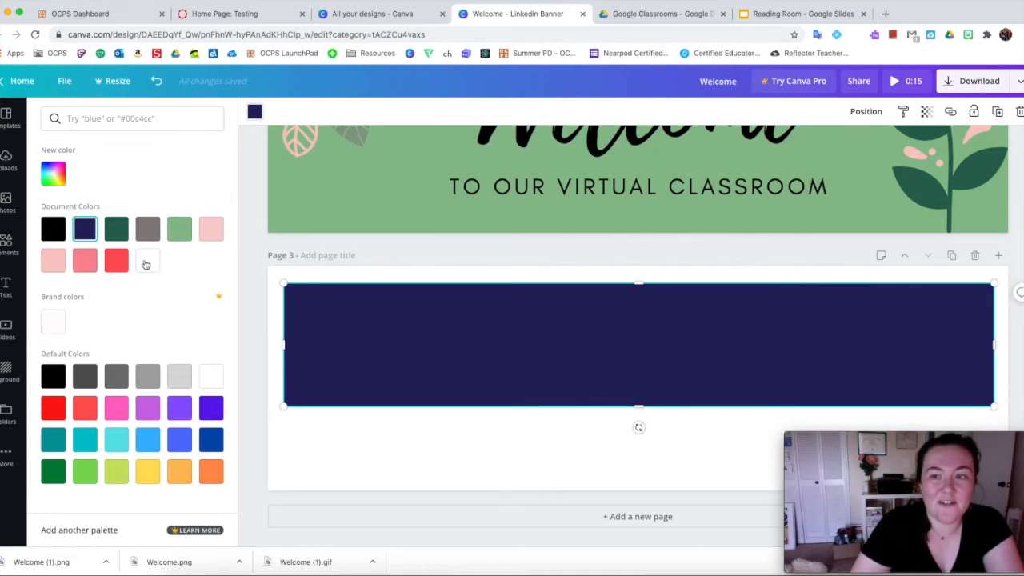
pyautogui.click(176, 236)
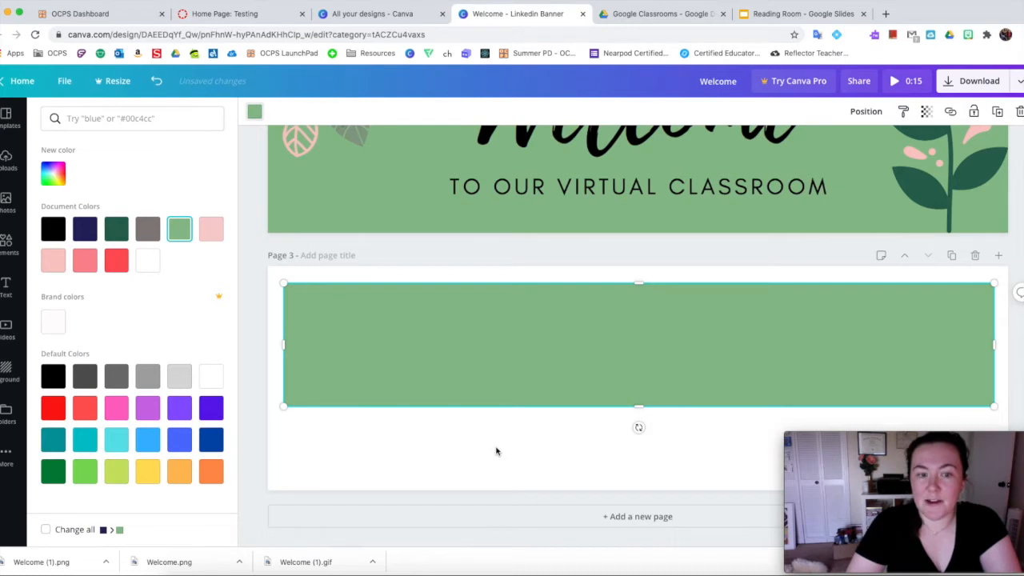
pyautogui.press('Escape')
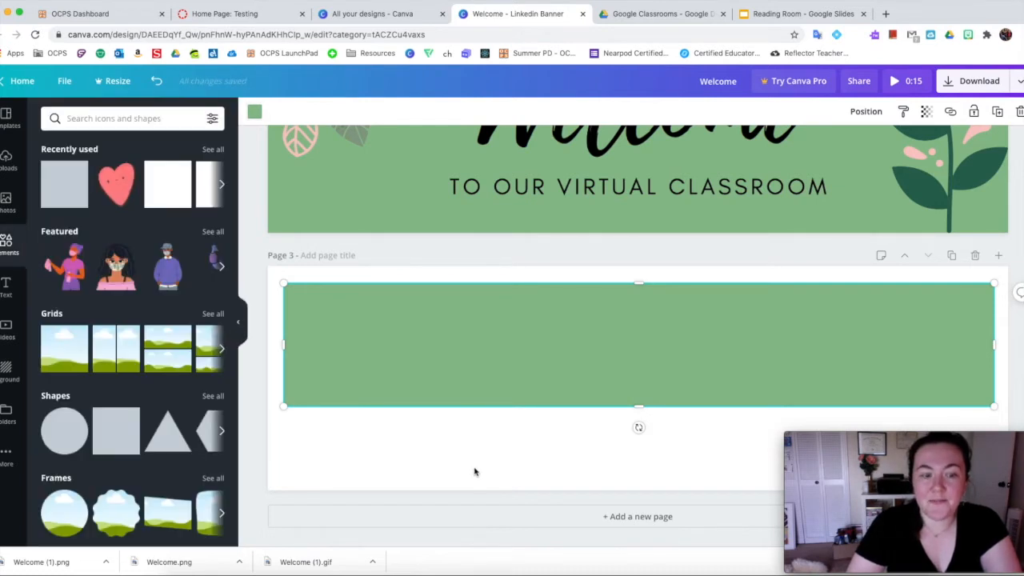
# Step: Add the "welcome little one!" text combination over the green rectangle on page 3 and select its small subtitle line
pyautogui.click(7, 287)
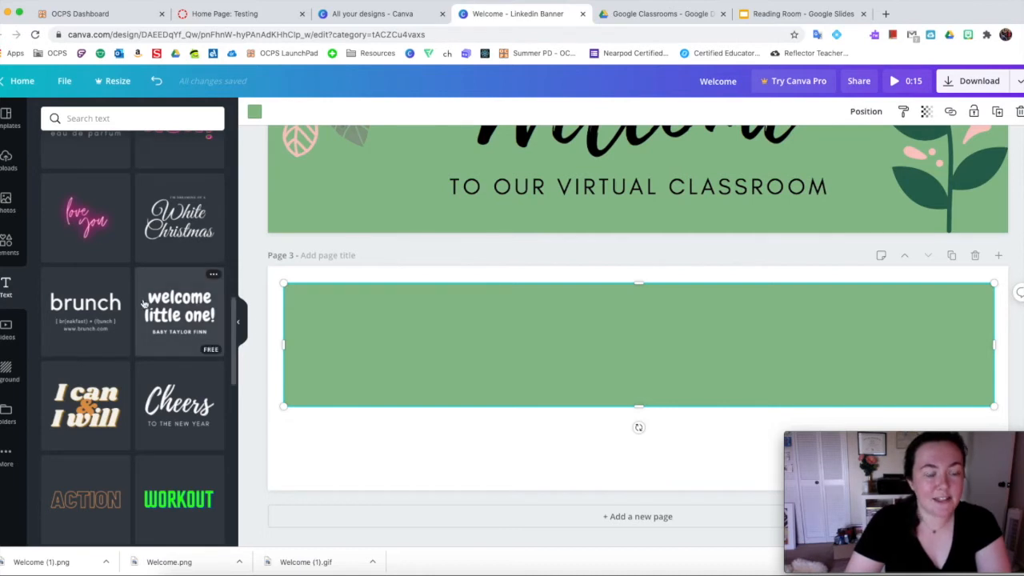
pyautogui.click(174, 306)
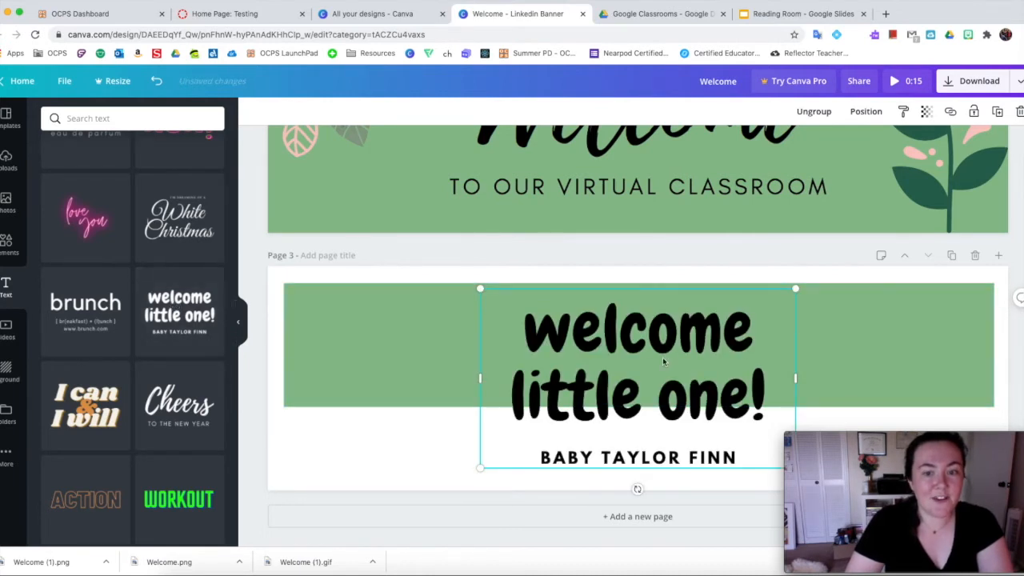
pyautogui.click(569, 459)
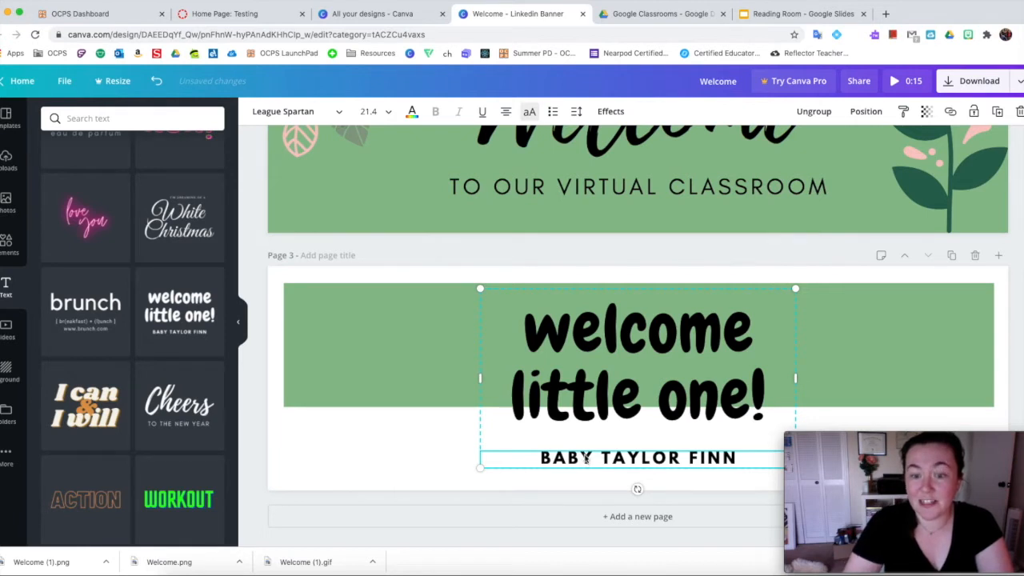
pyautogui.click(589, 375)
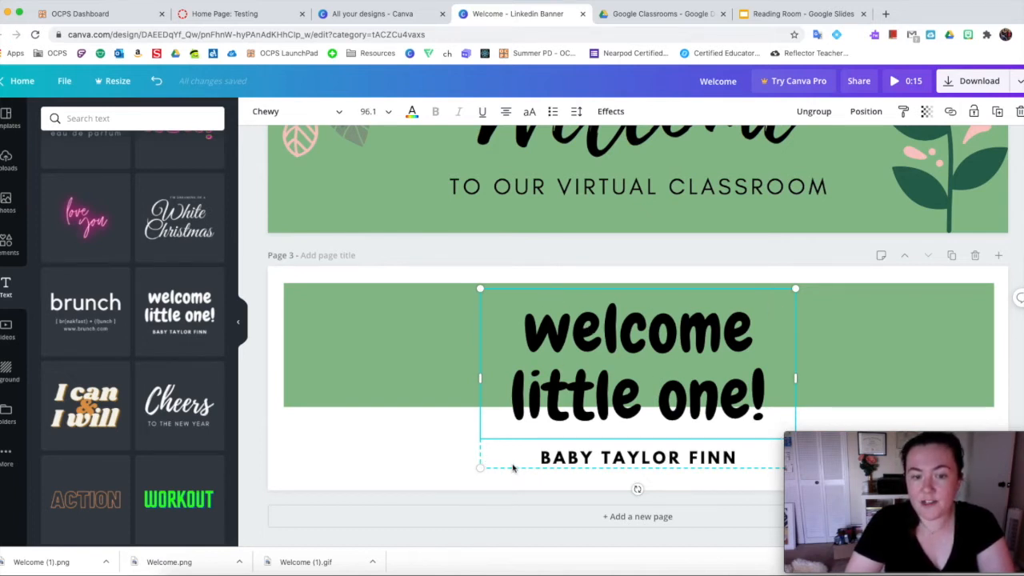
pyautogui.click(655, 460)
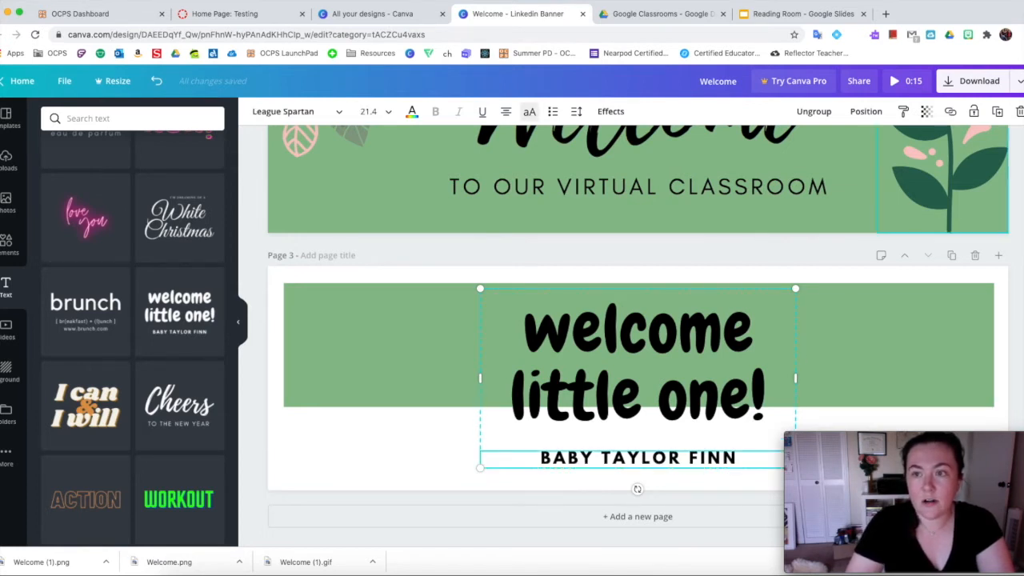
# Step: Delete the subtitle line on page 3 and replace the heading text with "Click the buttons below to get started!"
pyautogui.click(1020, 113)
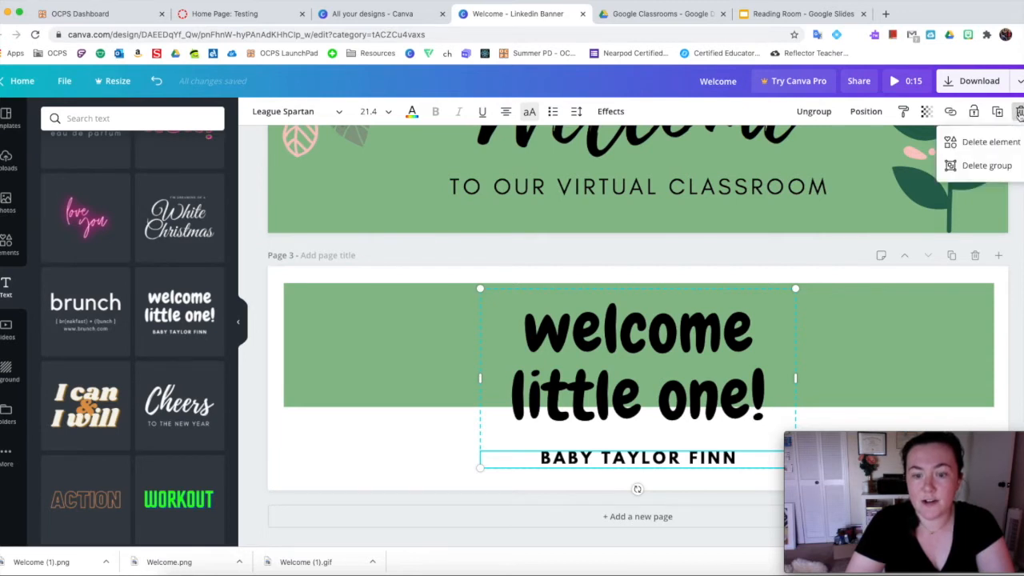
pyautogui.click(992, 142)
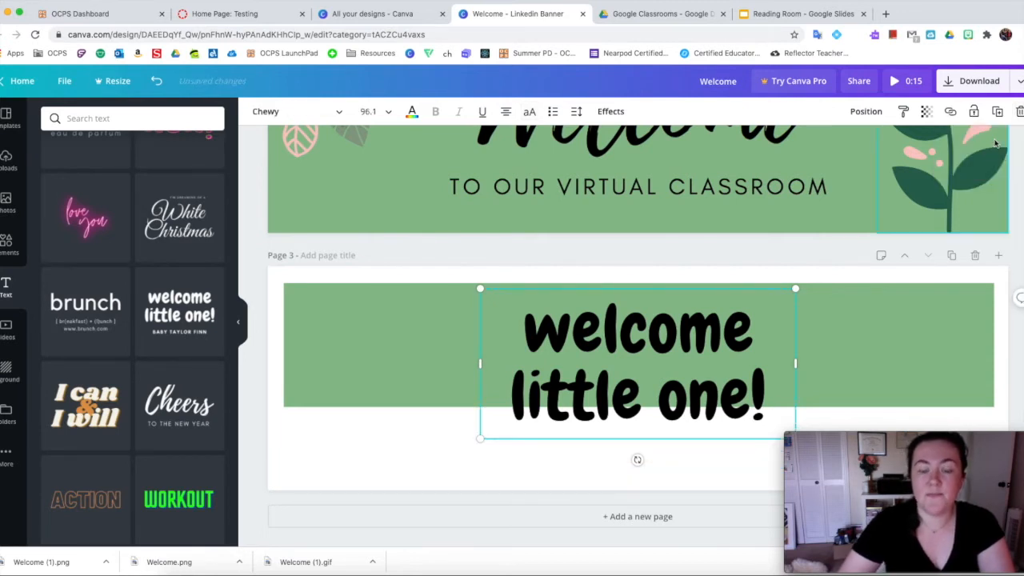
pyautogui.tripleClick(690, 324)
pyautogui.write('Clic')
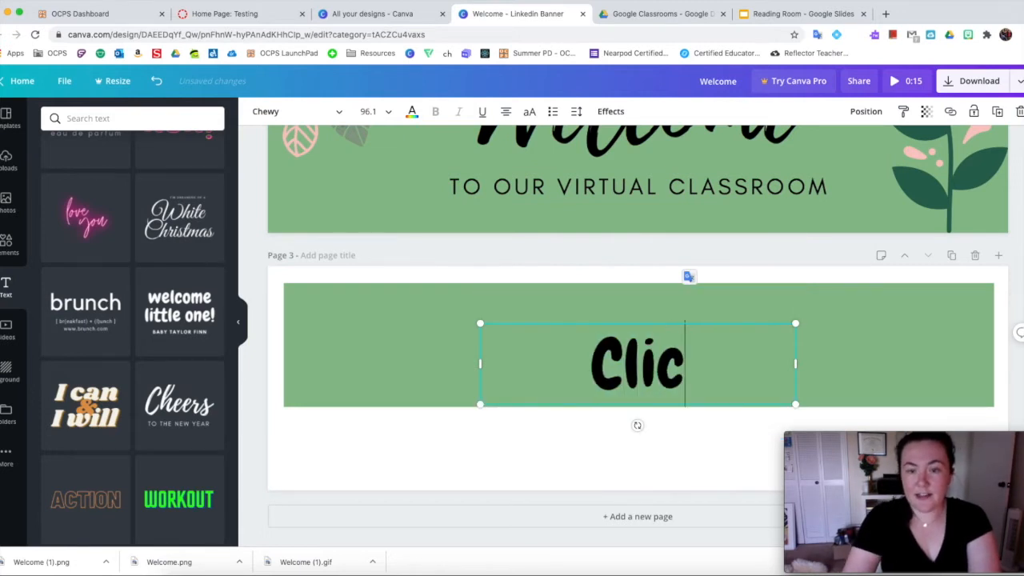
pyautogui.write('k the buttons ')
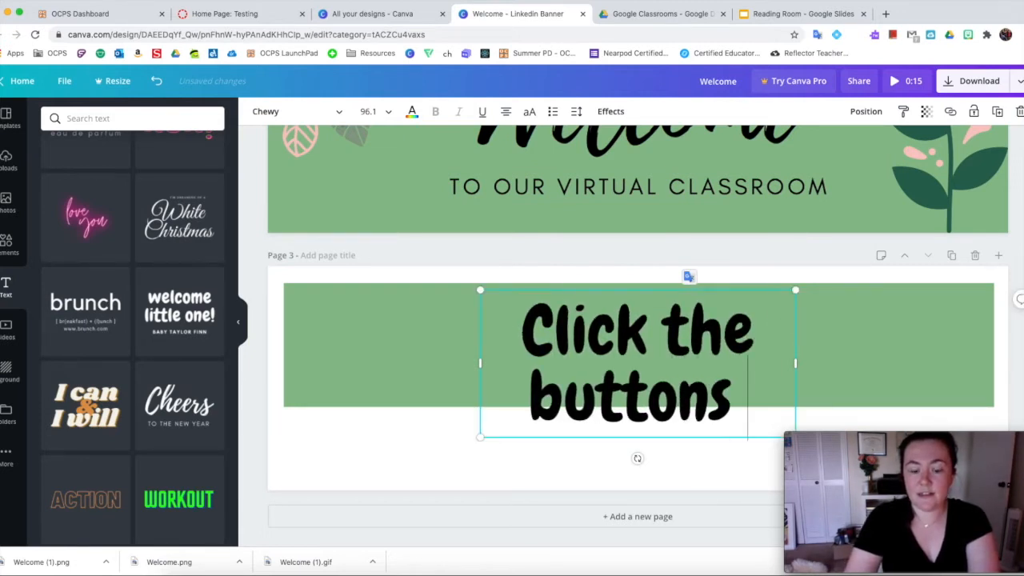
pyautogui.write('below to ge')
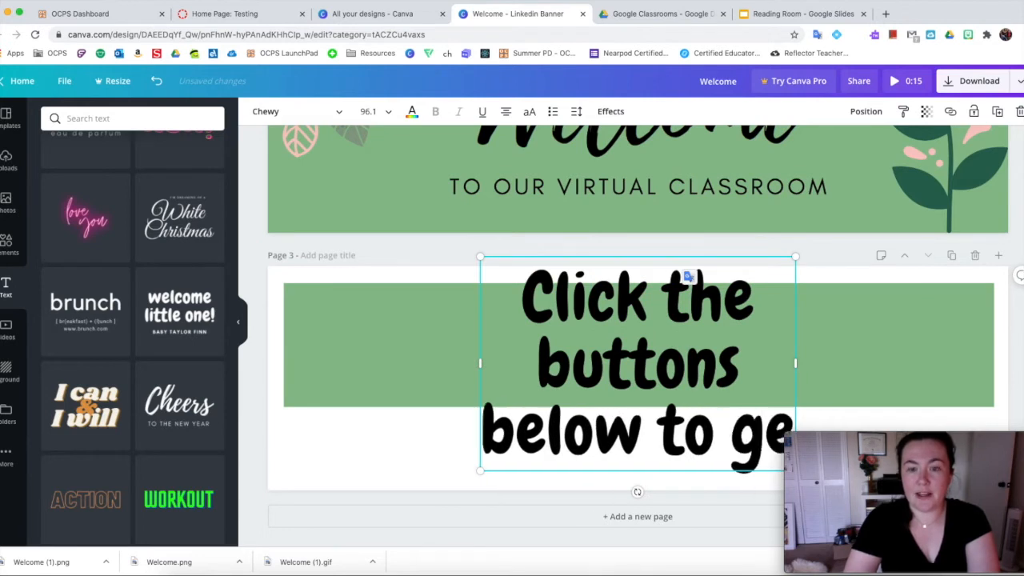
pyautogui.write('t starter!')
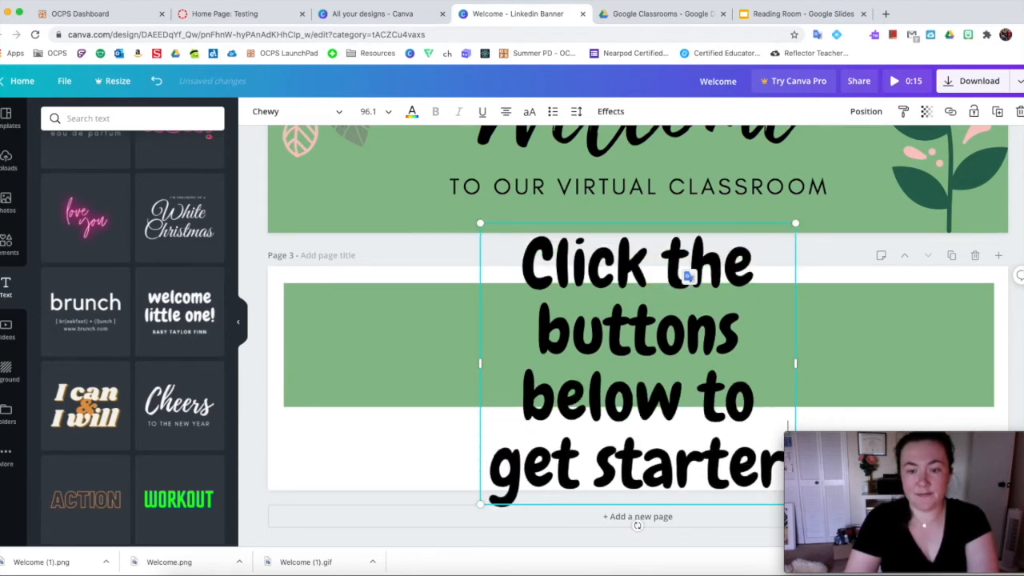
pyautogui.press('BackSpace')
pyautogui.press('BackSpace')
pyautogui.write('d!')
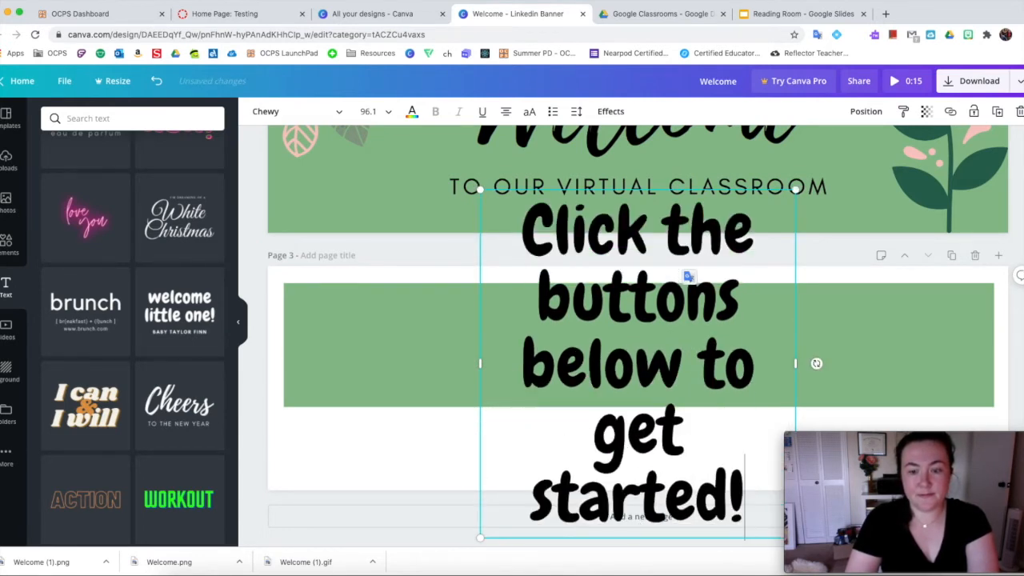
# Step: Set the font size of the whole "Click the buttons below to get started!" heading to 42
pyautogui.press('super+a')
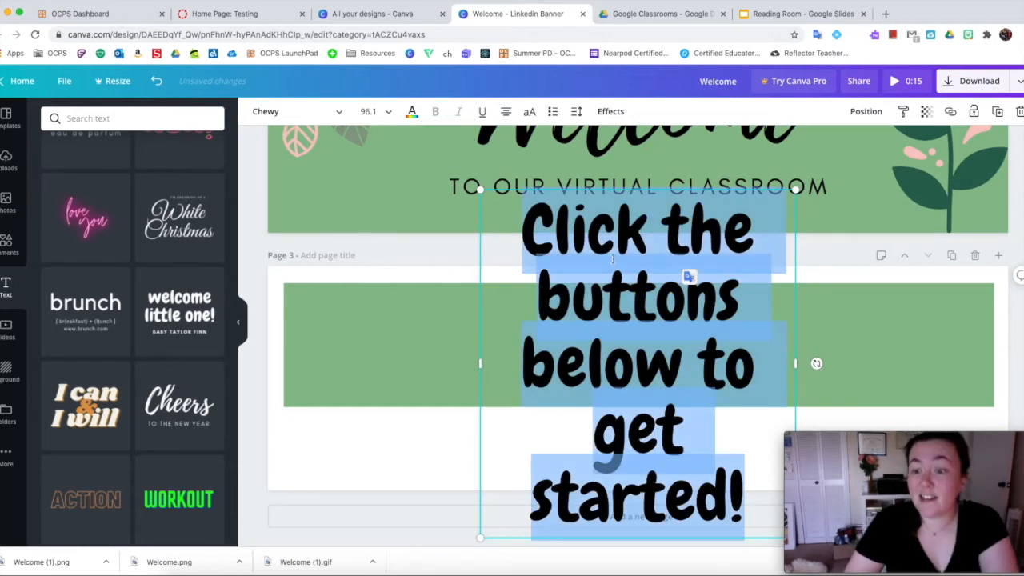
pyautogui.click(296, 111)
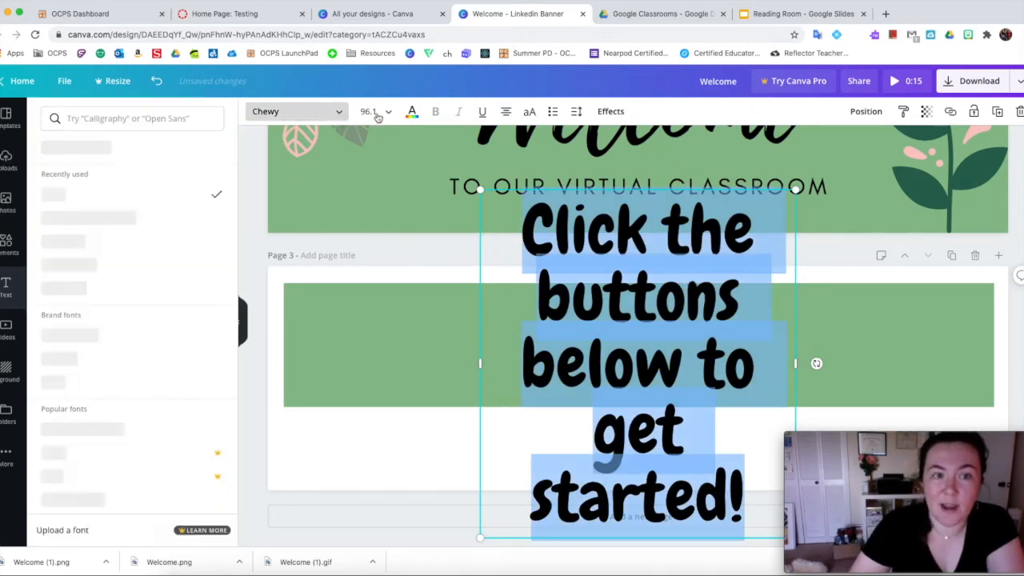
pyautogui.click(388, 113)
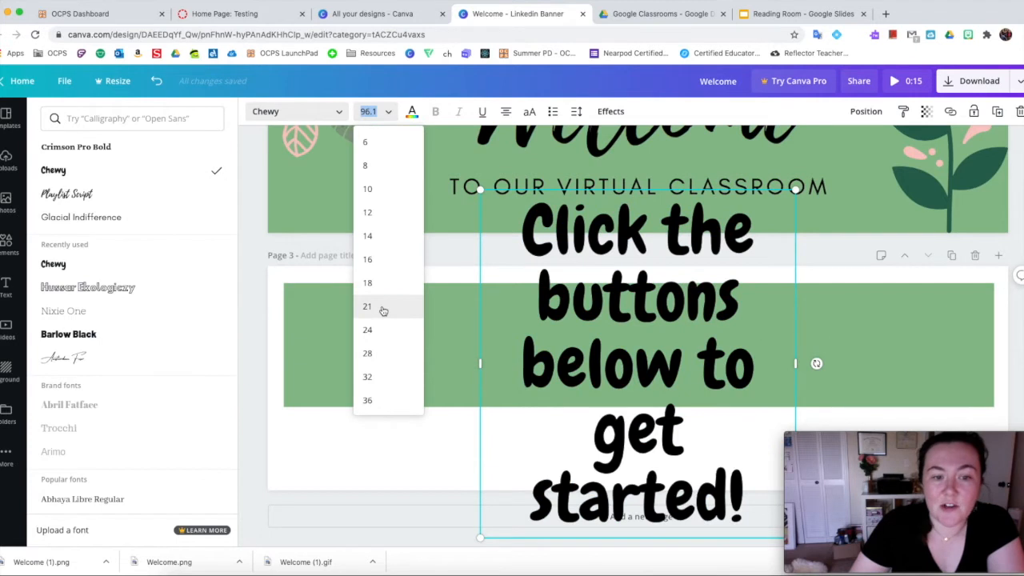
pyautogui.scroll(-2, 383, 310)
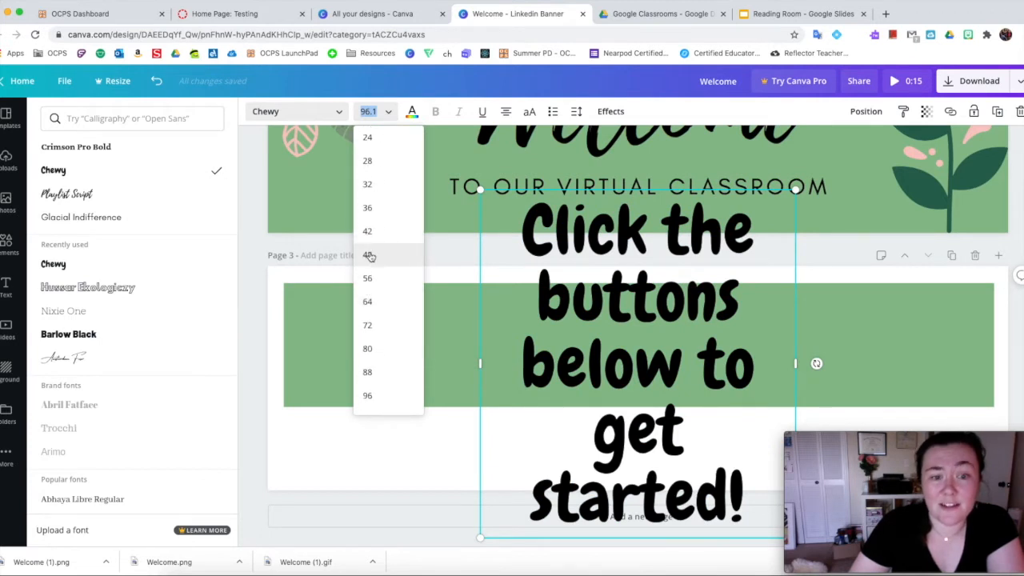
pyautogui.click(372, 233)
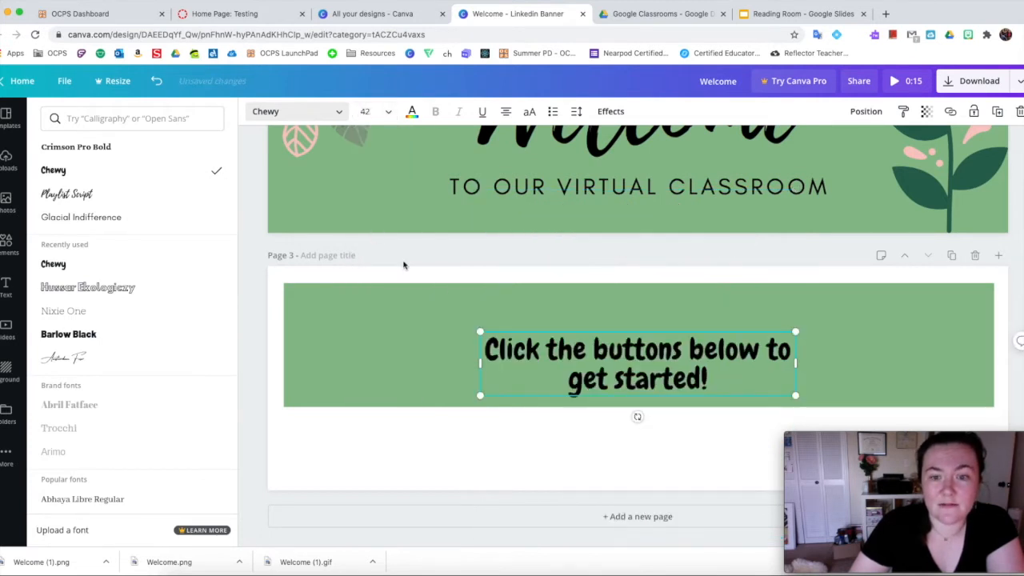
# Step: Enlarge the heading on page 3 to about size 68.6 and centre it on the green rectangle
pyautogui.click(615, 332)
pyautogui.moveTo(576, 330); pyautogui.dragTo(393, 293)
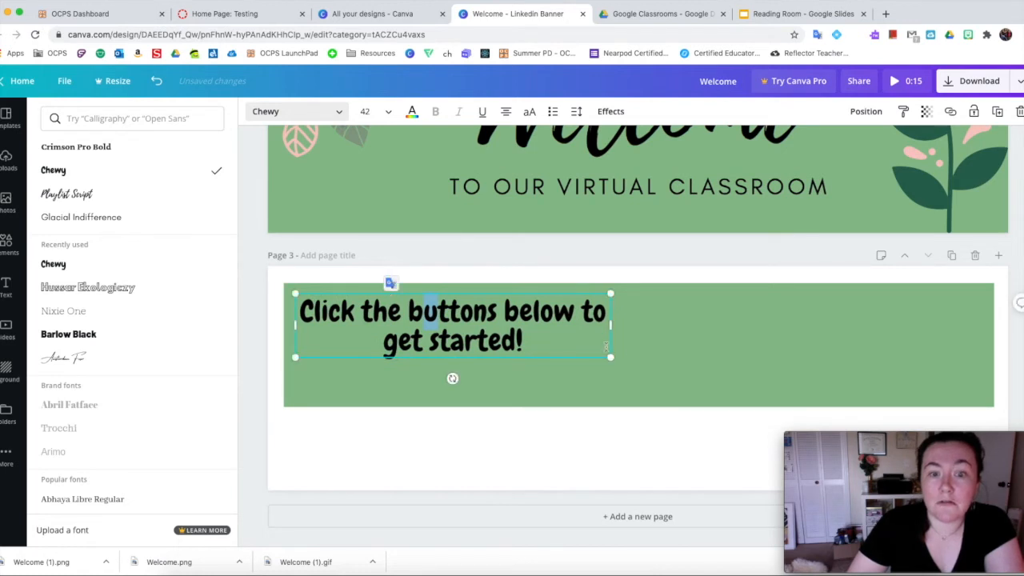
pyautogui.moveTo(610, 358); pyautogui.dragTo(810, 403)
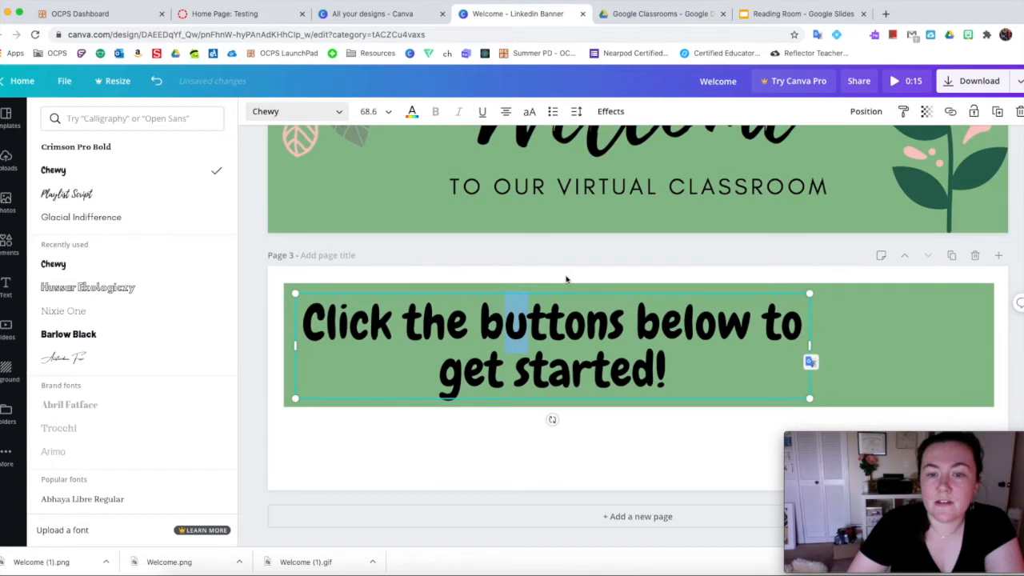
pyautogui.click(710, 365)
pyautogui.moveTo(591, 293); pyautogui.dragTo(677, 295)
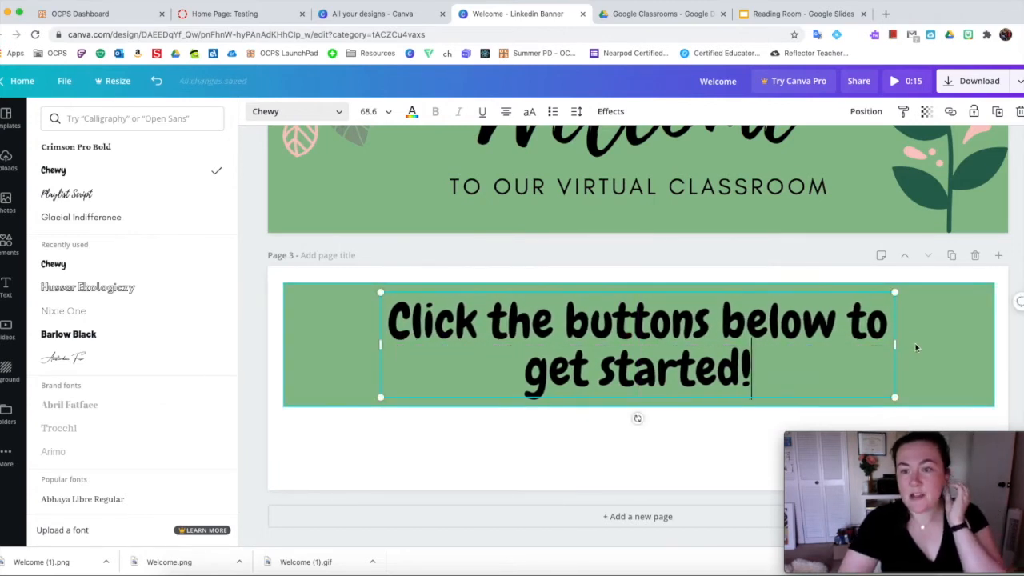
# Step: Trim the green rectangle on page 3 slightly along its top, right and left edges
pyautogui.click(921, 301)
pyautogui.moveTo(905, 283); pyautogui.dragTo(901, 280)
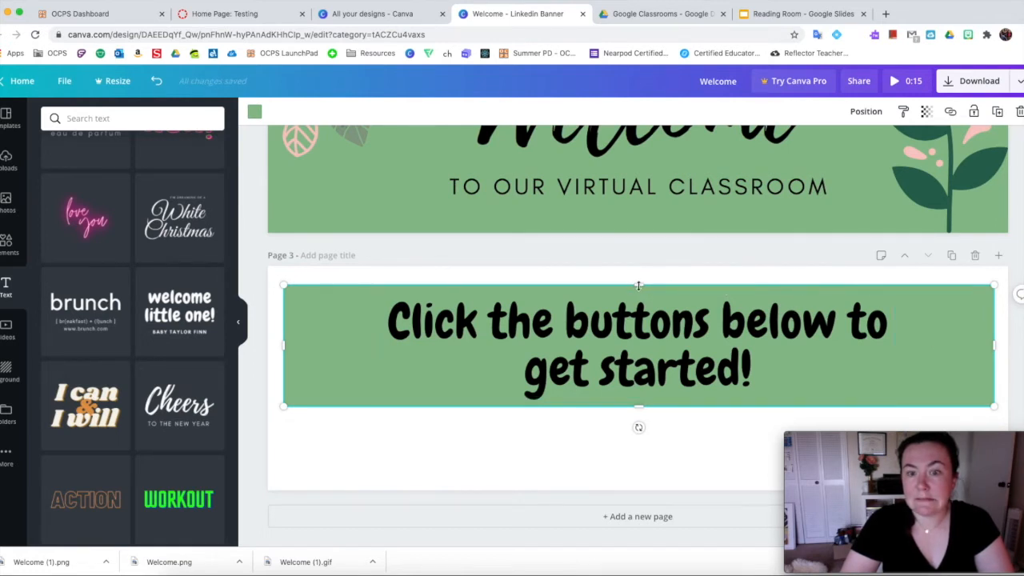
pyautogui.moveTo(638, 287); pyautogui.dragTo(639, 290)
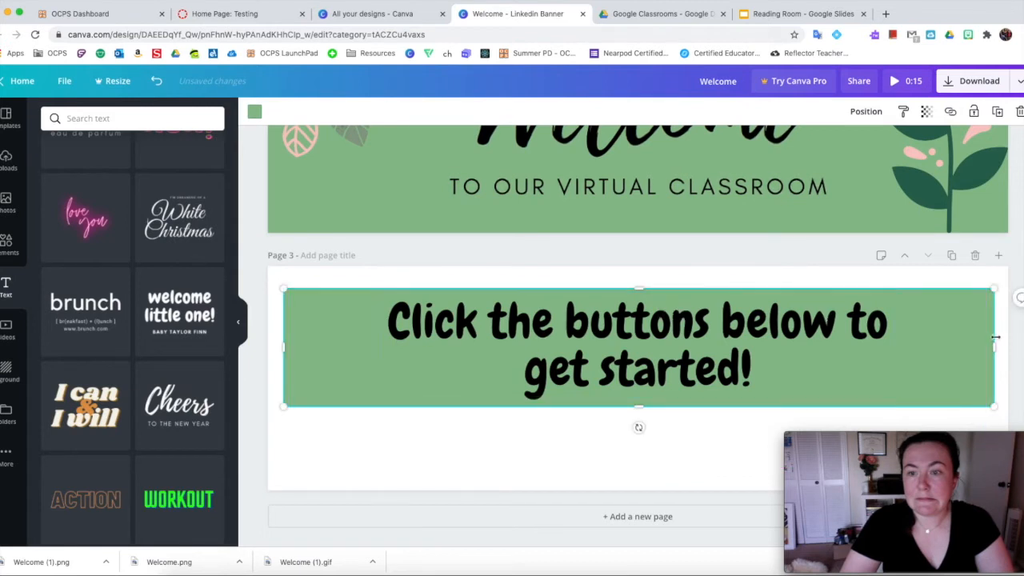
pyautogui.moveTo(996, 344); pyautogui.dragTo(986, 344)
pyautogui.moveTo(286, 346); pyautogui.dragTo(290, 346)
pyautogui.click(258, 254)
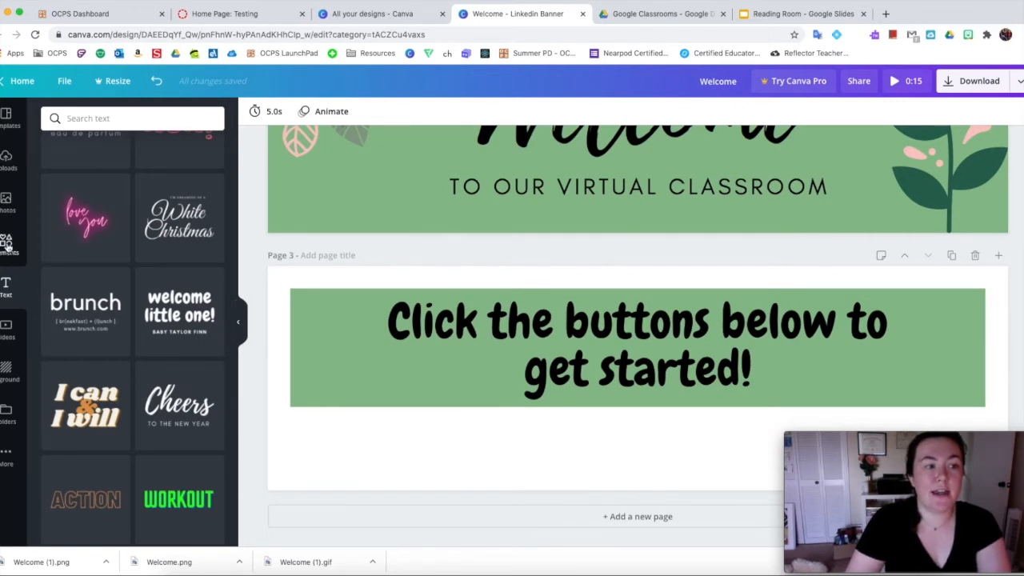
# Step: Search the elements for "arrow" and add the white hand-drawn arrow with two loops to page 3
pyautogui.click(7, 246)
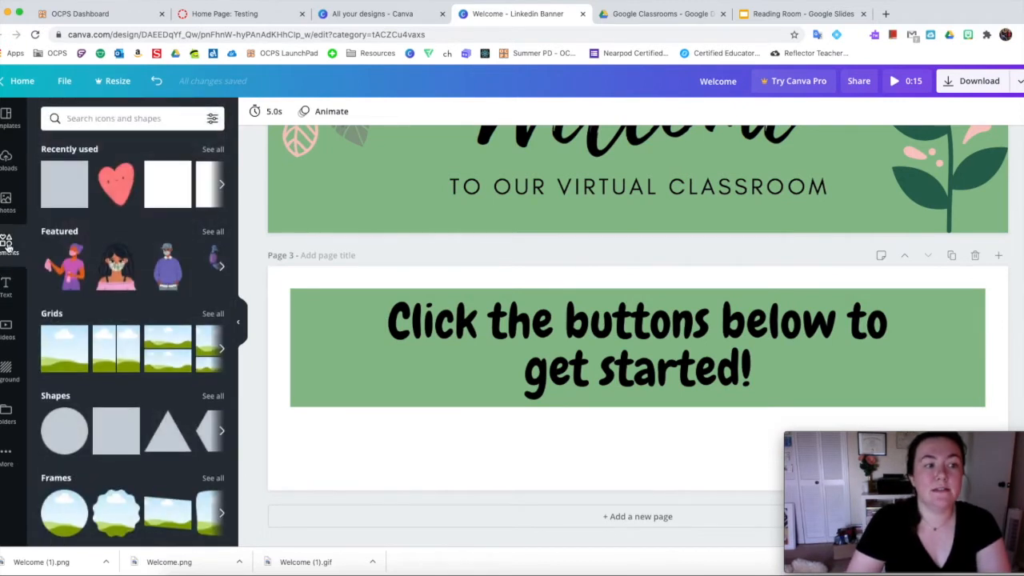
pyautogui.click(86, 114)
pyautogui.write('arrow')
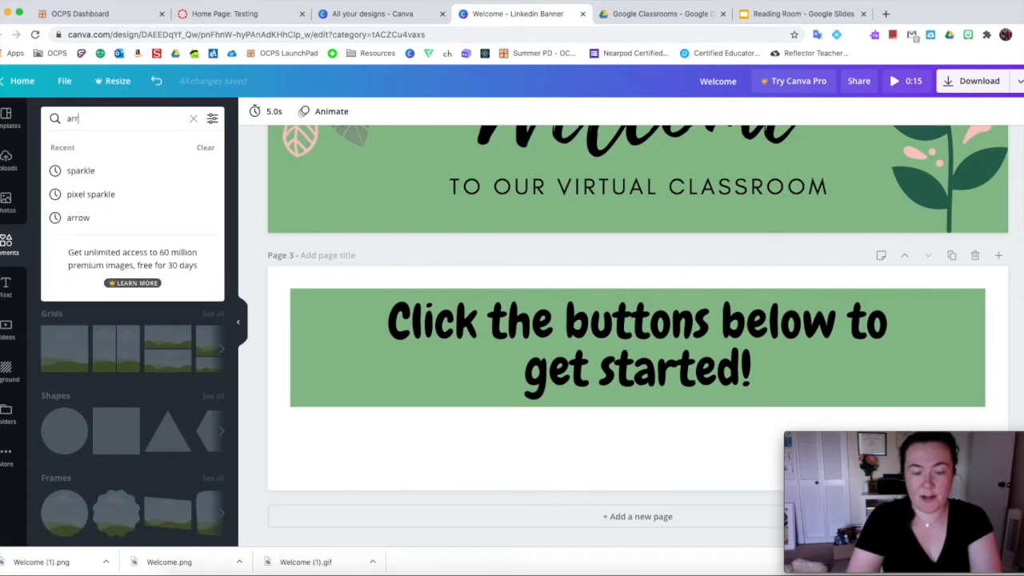
pyautogui.press('Return')
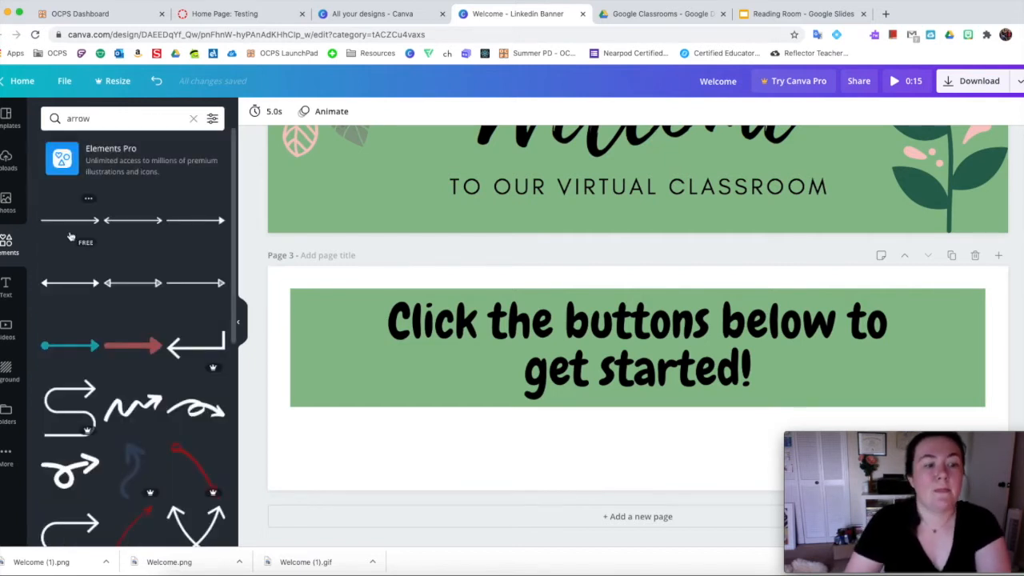
pyautogui.scroll(-5, 130, 328)
pyautogui.scroll(-10, 130, 328)
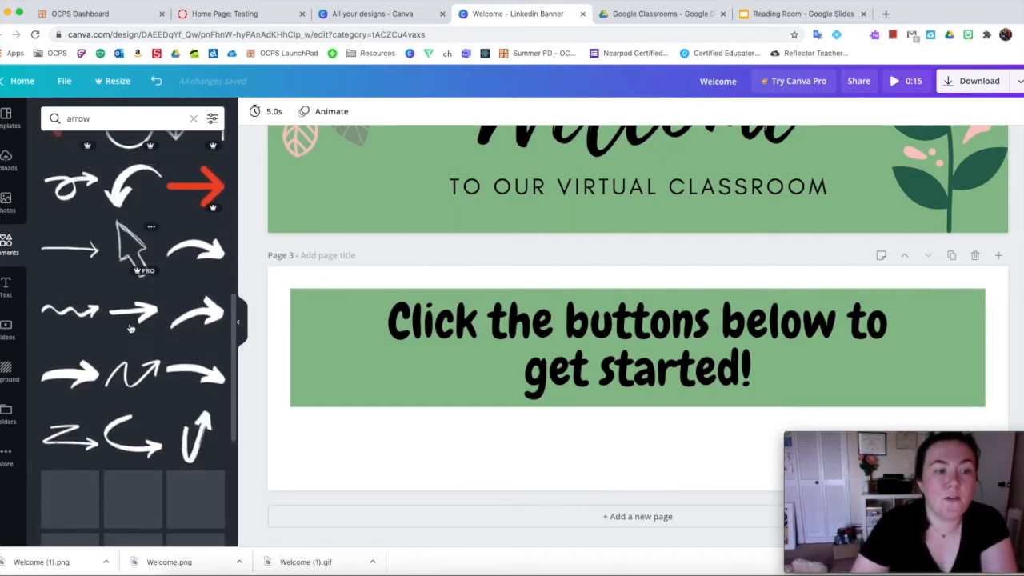
pyautogui.scroll(-5, 127, 327)
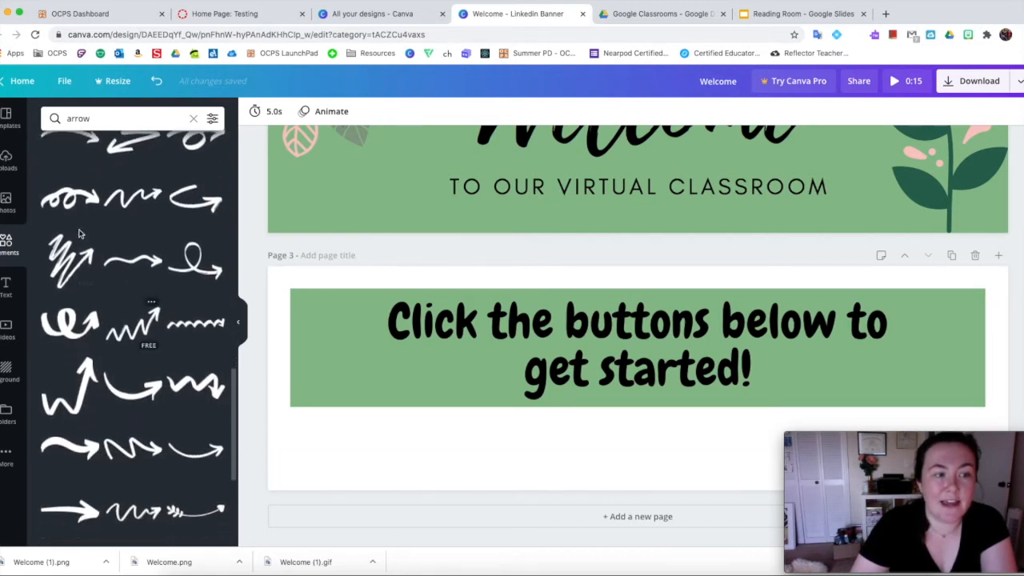
pyautogui.click(67, 201)
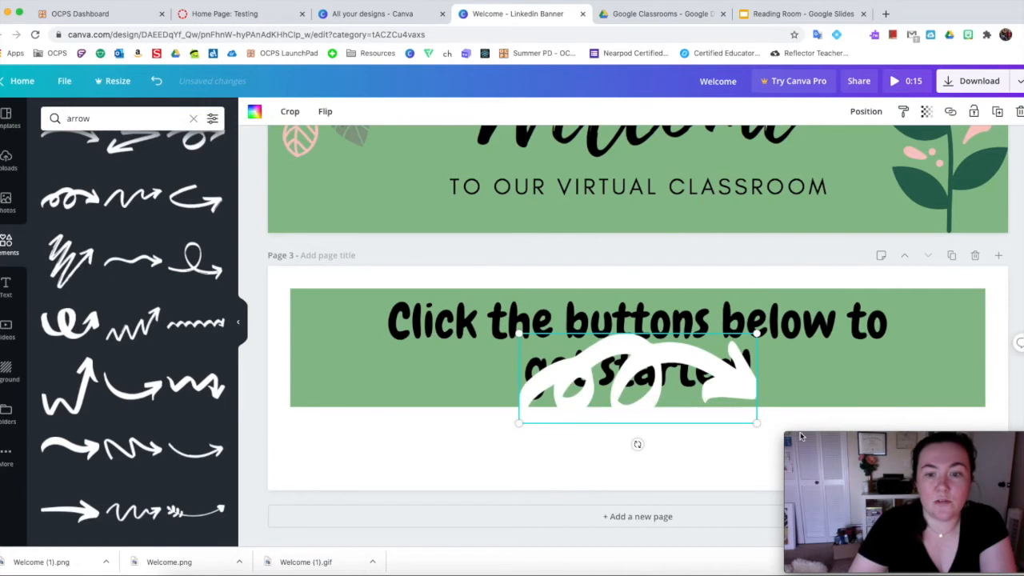
# Step: Shrink the looped arrow to about half size, place it before "get started!" and recolour it light pink from the document colours
pyautogui.moveTo(746, 336); pyautogui.dragTo(636, 391)
pyautogui.moveTo(572, 404); pyautogui.dragTo(457, 372)
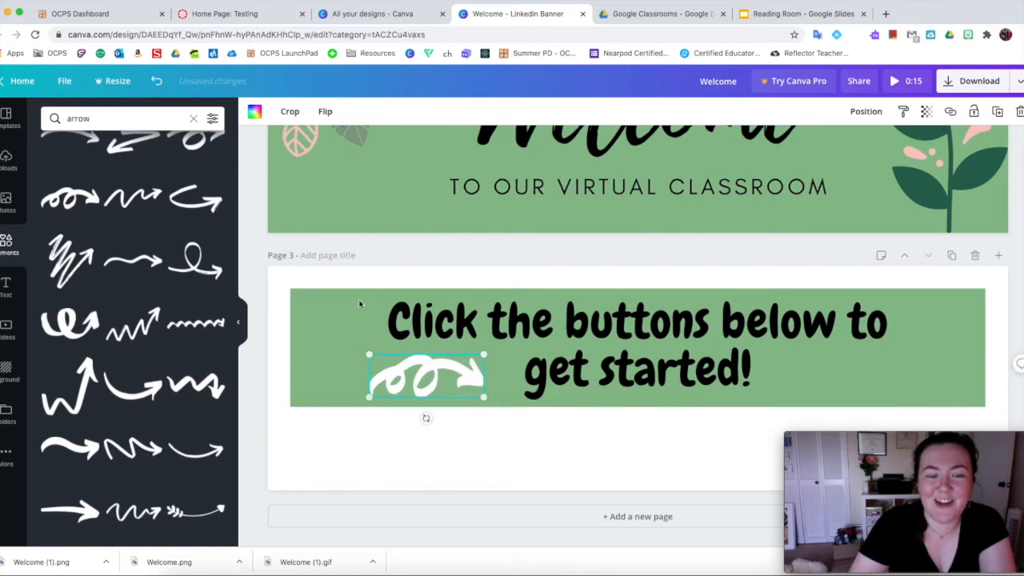
pyautogui.click(254, 113)
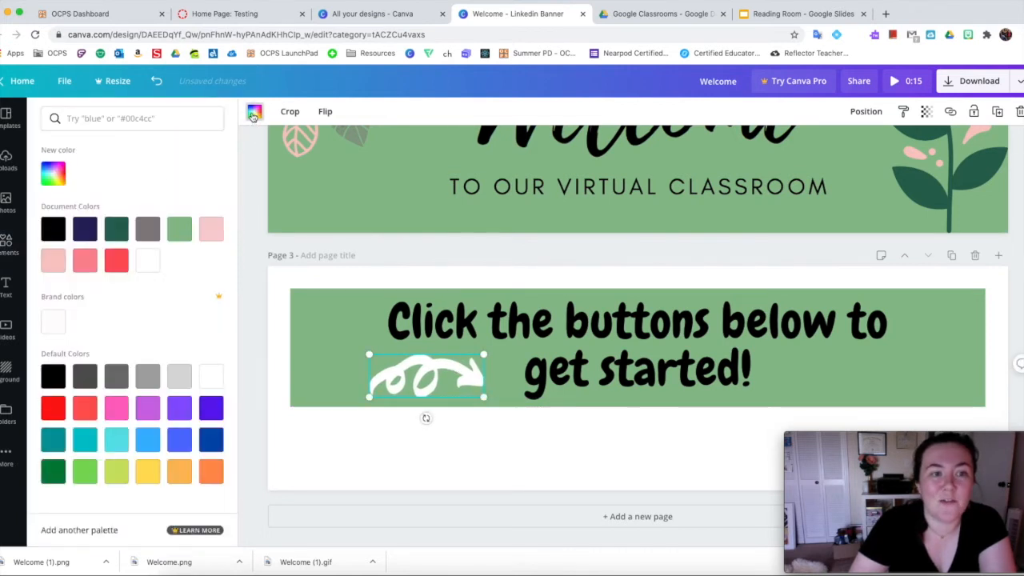
pyautogui.click(90, 261)
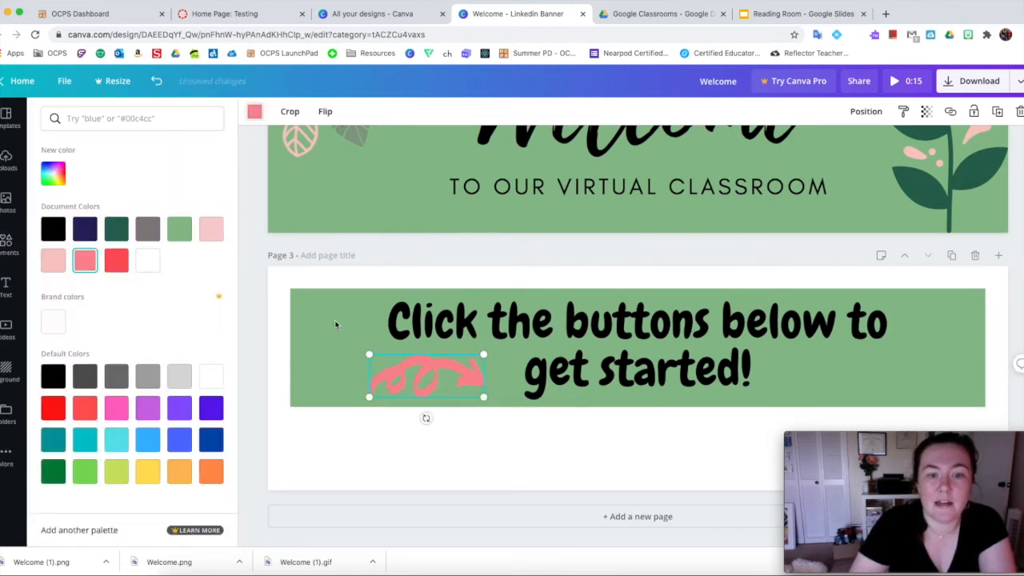
pyautogui.click(211, 229)
# Step: Rotate the pink arrow so it points downward and flip it vertically
pyautogui.moveTo(432, 372); pyautogui.dragTo(398, 368)
pyautogui.moveTo(388, 417); pyautogui.dragTo(352, 387)
pyautogui.click(326, 112)
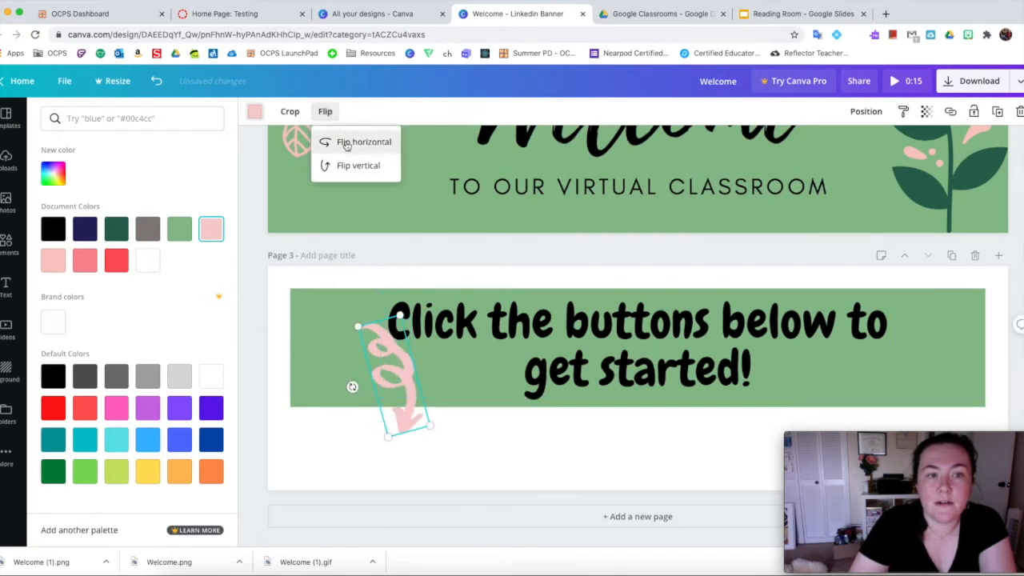
pyautogui.click(346, 143)
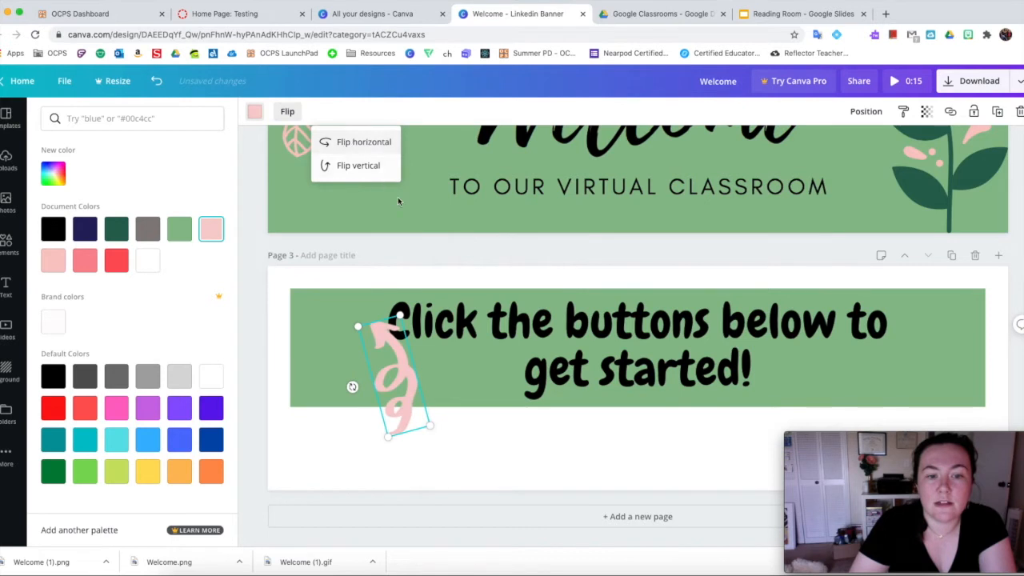
pyautogui.click(357, 164)
pyautogui.click(328, 142)
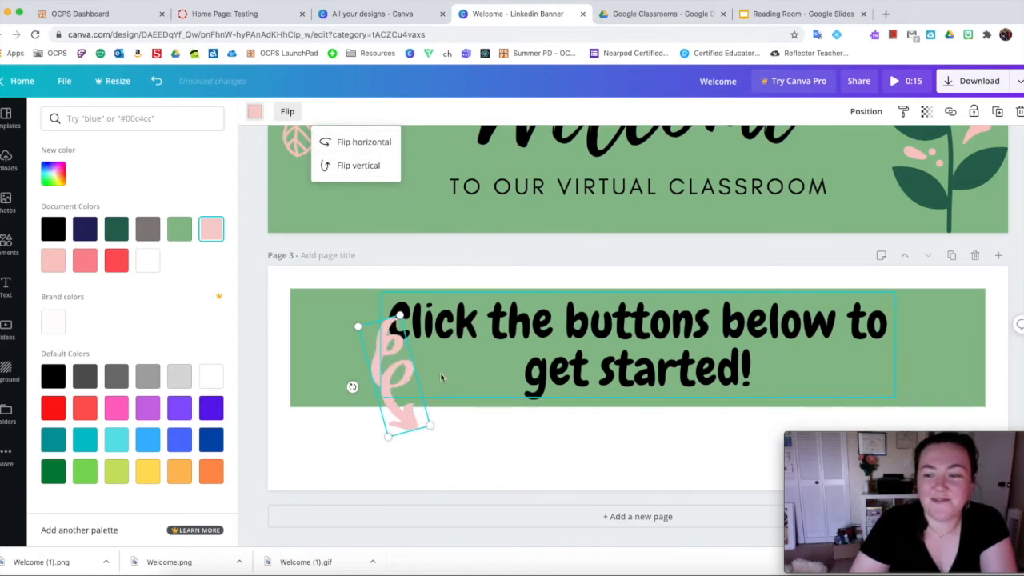
# Step: Move the pink arrow to the green rectangle's left end, enlarge it and tilt it so its head reaches below the rectangle
pyautogui.moveTo(401, 367); pyautogui.dragTo(333, 368)
pyautogui.moveTo(378, 432); pyautogui.dragTo(409, 468)
pyautogui.moveTo(329, 390); pyautogui.dragTo(308, 390)
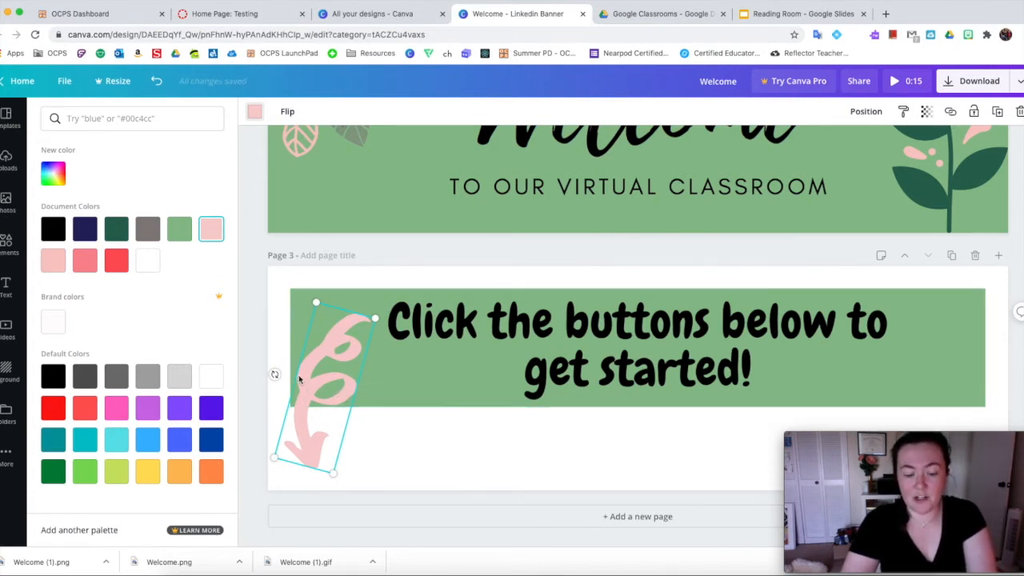
# Step: Duplicate the pink arrow and place the copy, flipped vertically, at the green rectangle's right end
pyautogui.press('super+d')
pyautogui.moveTo(362, 391); pyautogui.dragTo(485, 380)
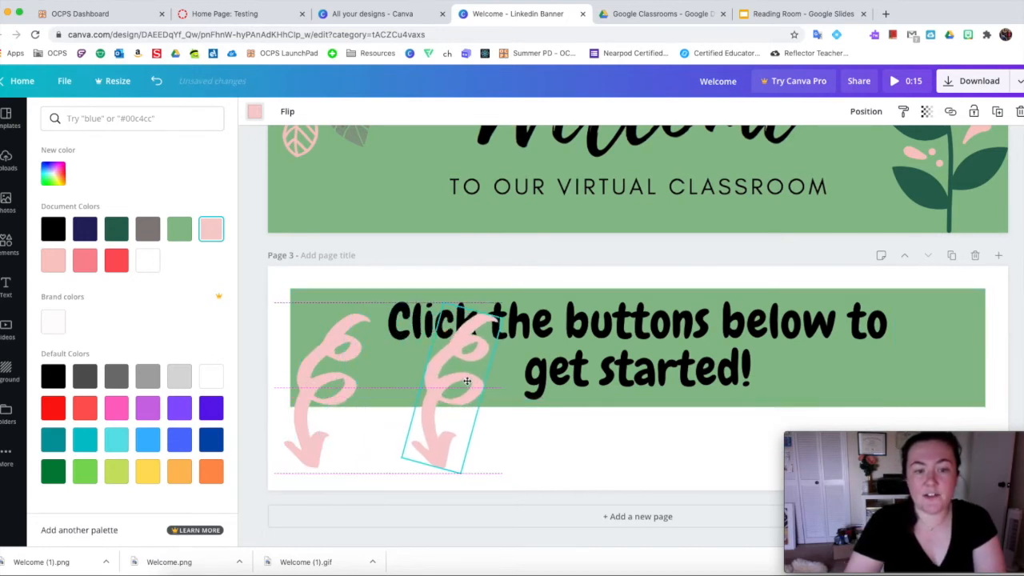
pyautogui.click(287, 112)
pyautogui.click(309, 142)
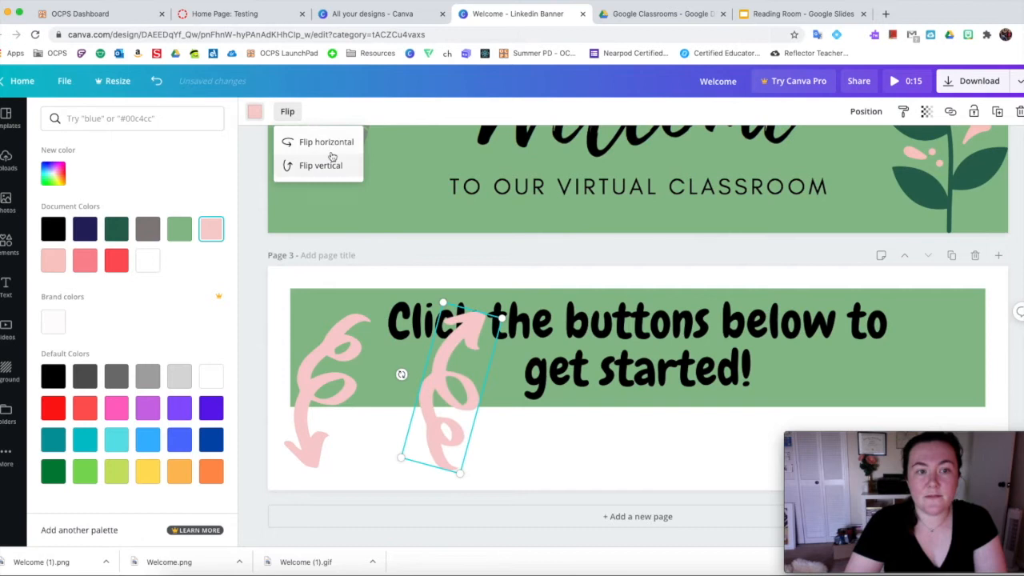
pyautogui.click(325, 168)
pyautogui.moveTo(461, 395); pyautogui.dragTo(972, 383)
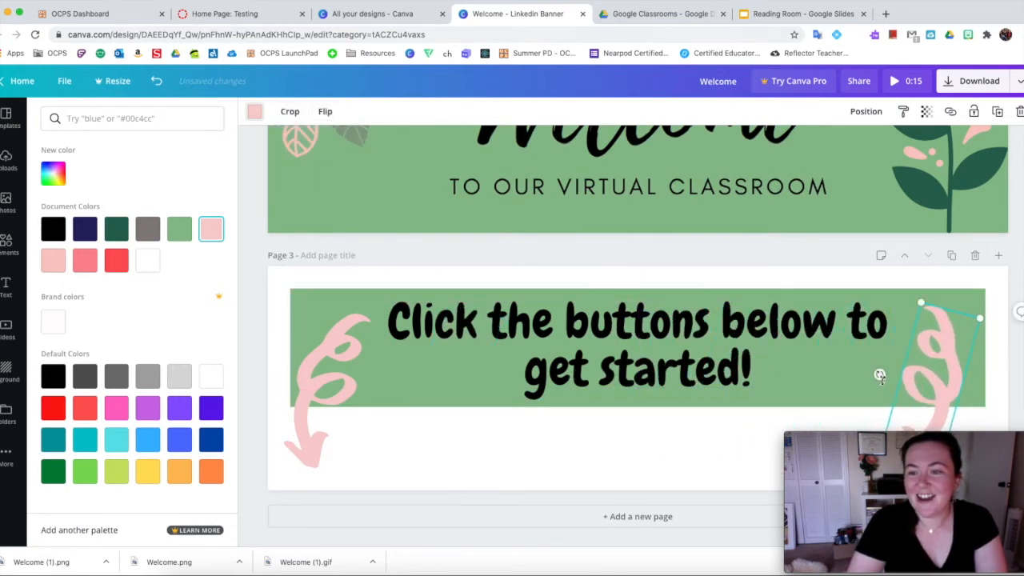
# Step: Tilt the right-hand pink arrow to mirror the left one and nudge both arrows into balanced positions beside the heading
pyautogui.moveTo(880, 376); pyautogui.dragTo(876, 409)
pyautogui.moveTo(913, 347); pyautogui.dragTo(932, 347)
pyautogui.moveTo(334, 361)
pyautogui.mouseDown()
pyautogui.moveTo(346, 342)
pyautogui.moveTo(347, 367)
pyautogui.mouseUp()
pyautogui.moveTo(968, 372); pyautogui.dragTo(950, 362)
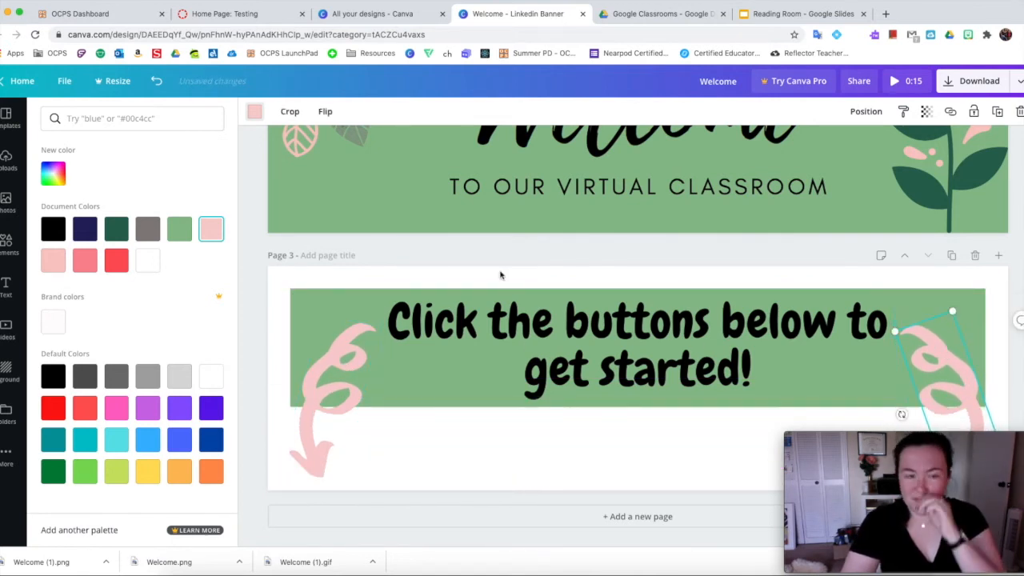
pyautogui.click(257, 272)
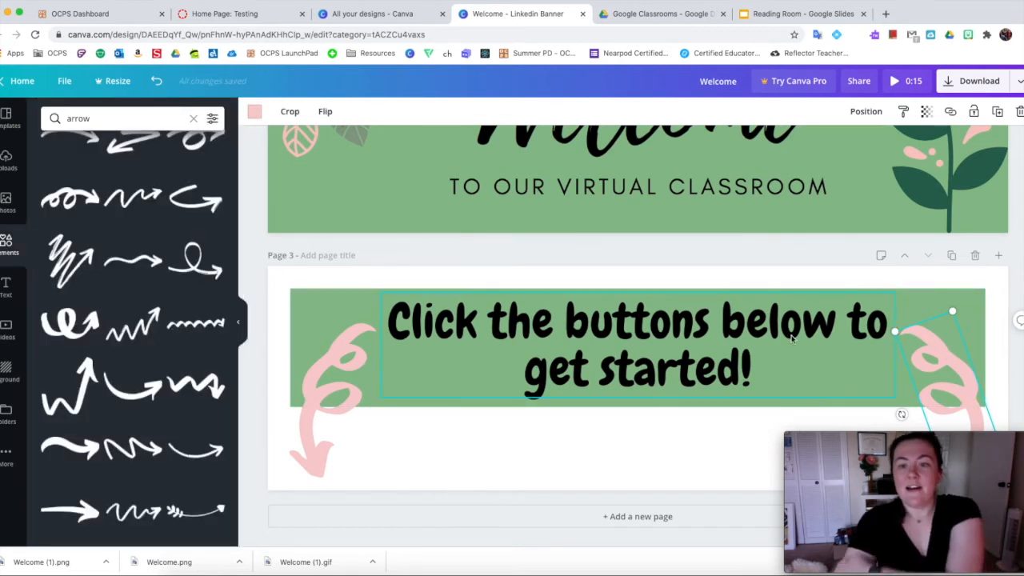
# Step: Download only page 3 of the Welcome design as a PNG
pyautogui.click(976, 84)
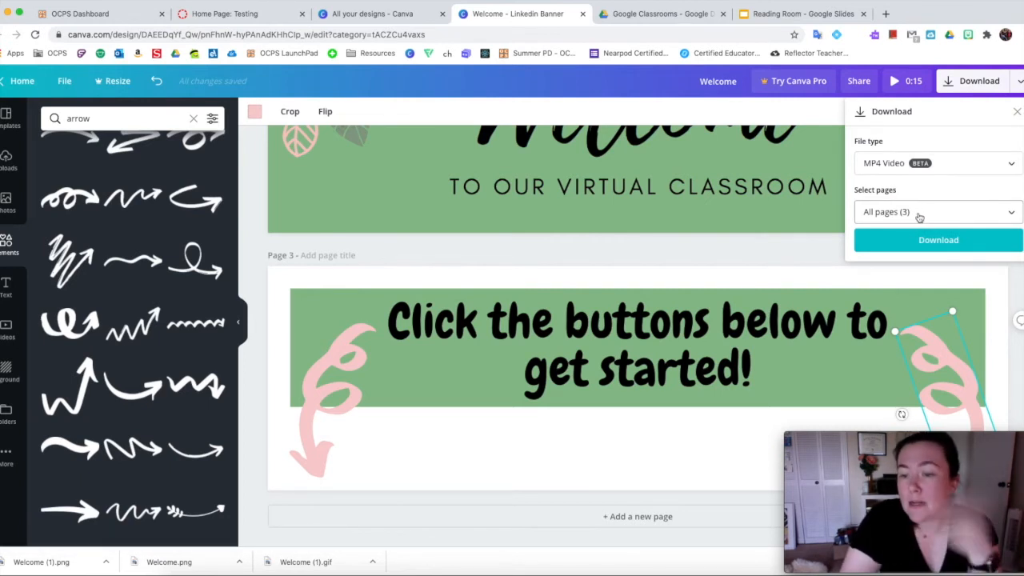
pyautogui.click(920, 215)
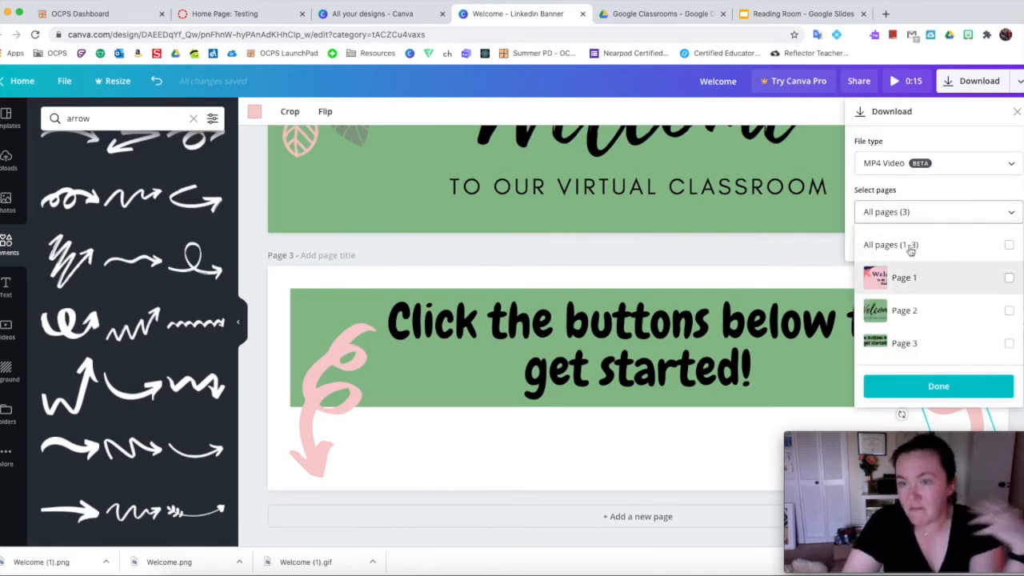
pyautogui.click(1008, 344)
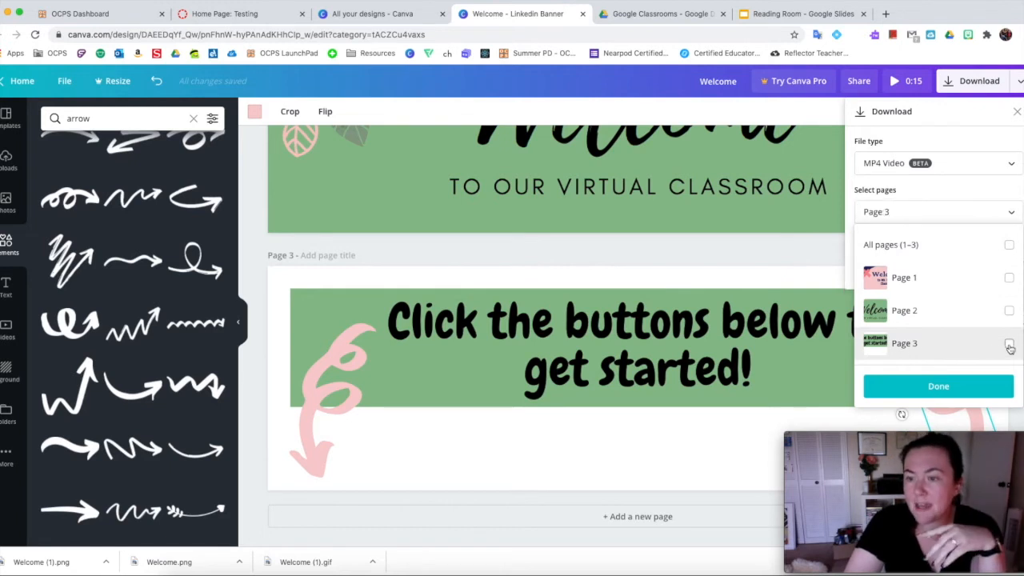
pyautogui.click(884, 168)
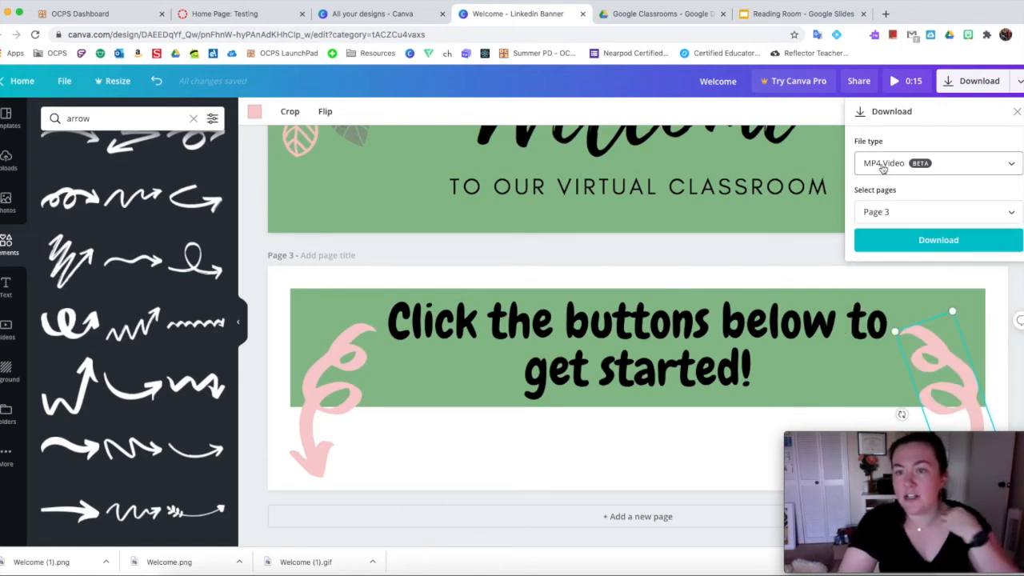
pyautogui.click(882, 165)
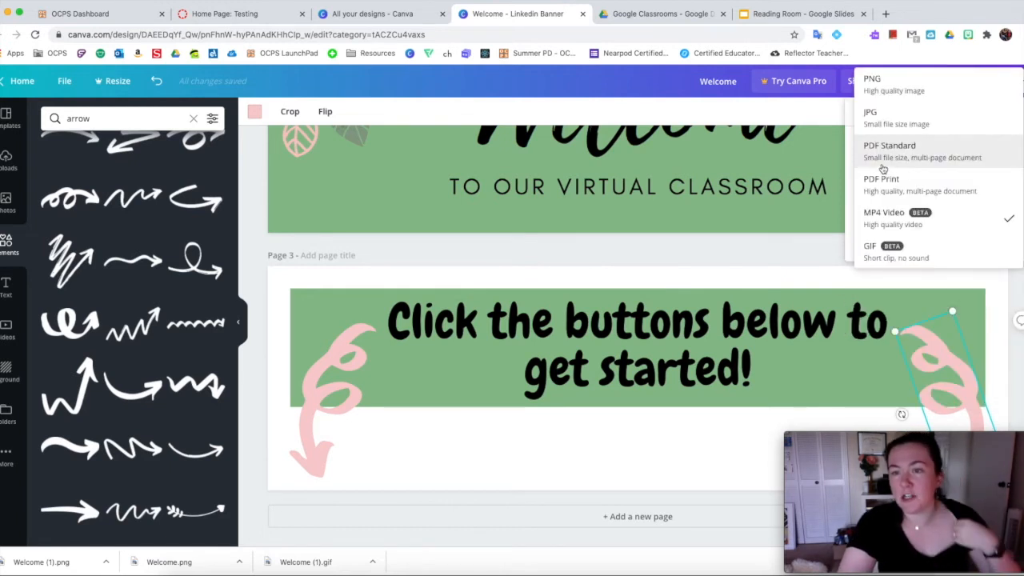
pyautogui.click(880, 86)
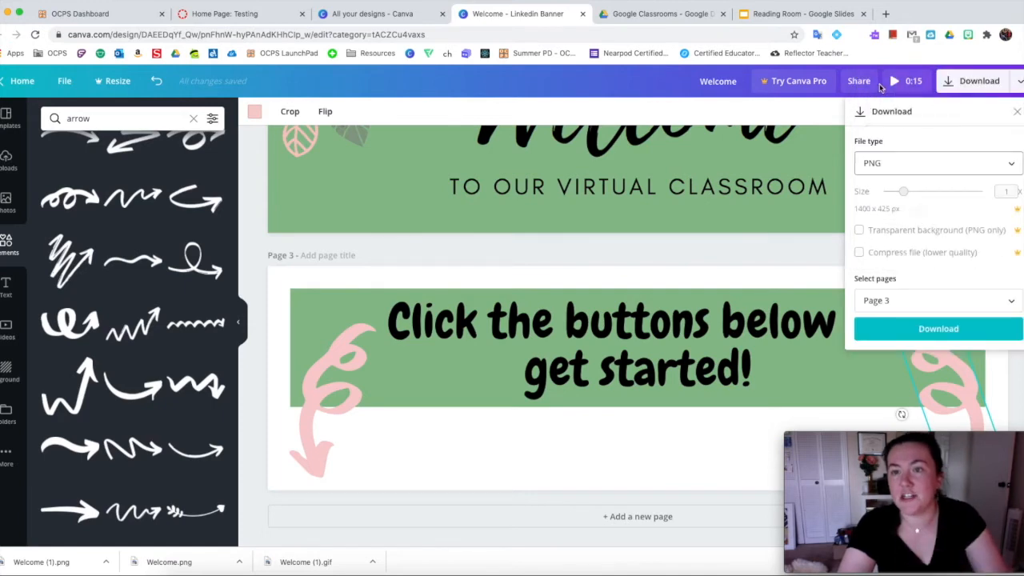
pyautogui.click(942, 329)
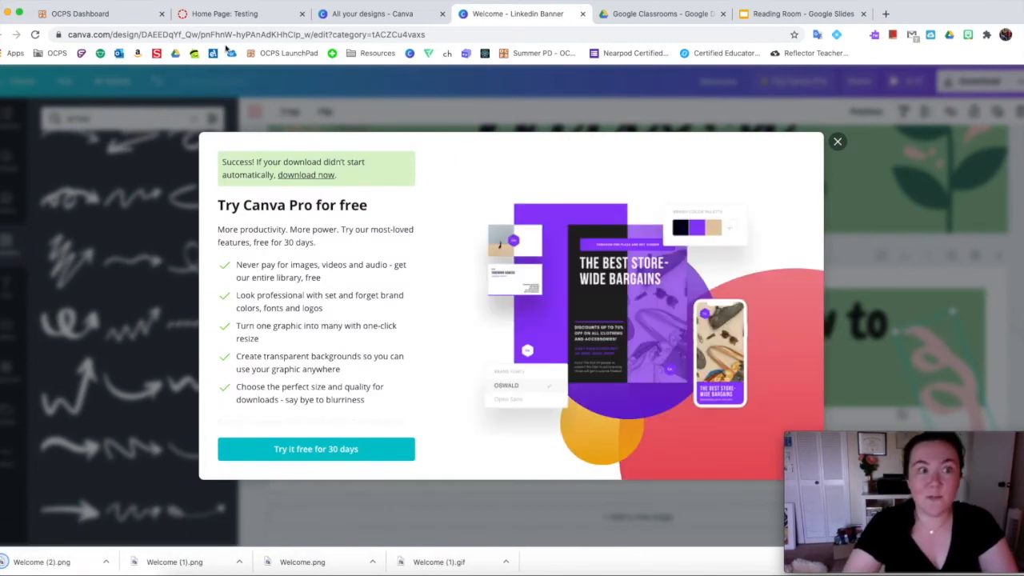
# Step: Switch to the Canvas course in the browser and open its Home Page for editing
pyautogui.click(228, 15)
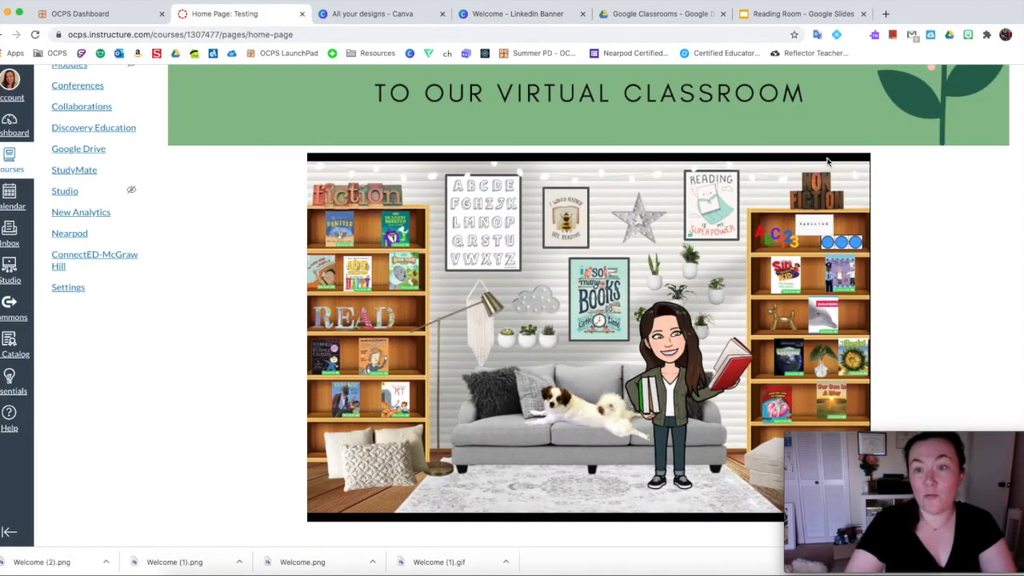
pyautogui.scroll(5, 828, 162)
pyautogui.click(871, 111)
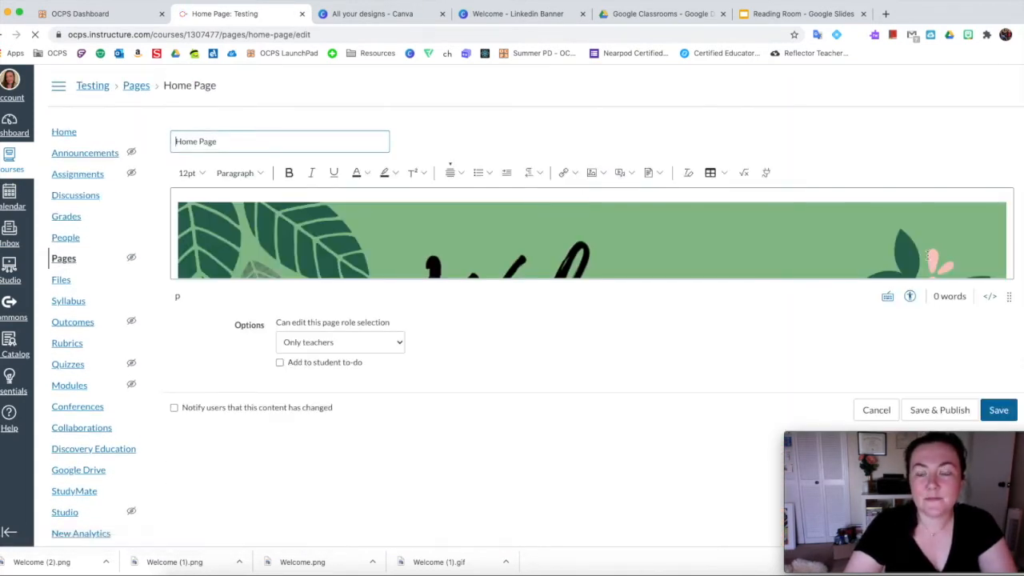
# Step: Enlarge the page's editing area and start a new centred line below the reading room image
pyautogui.moveTo(1010, 297); pyautogui.dragTo(1008, 385)
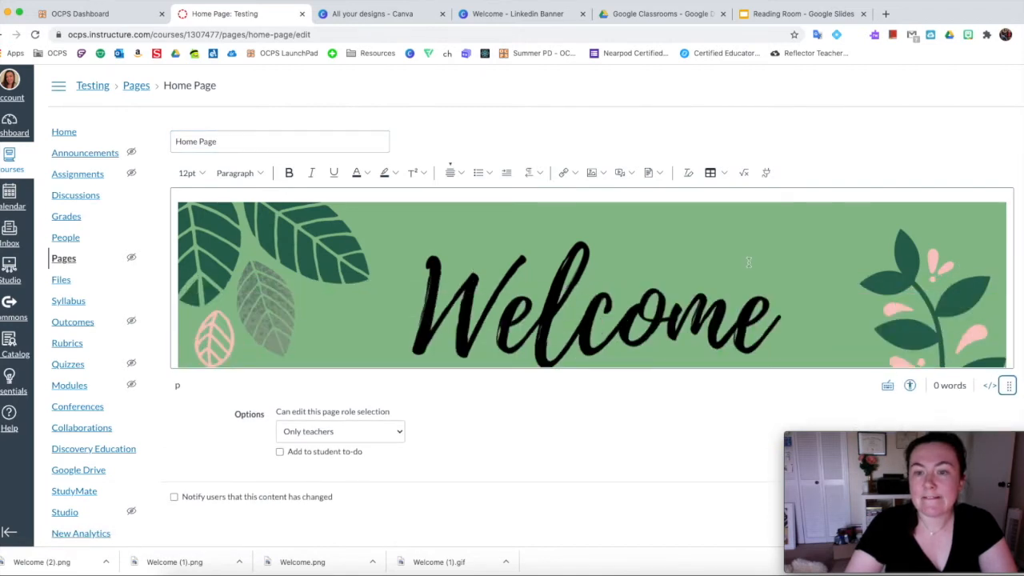
pyautogui.scroll(-10, 747, 260)
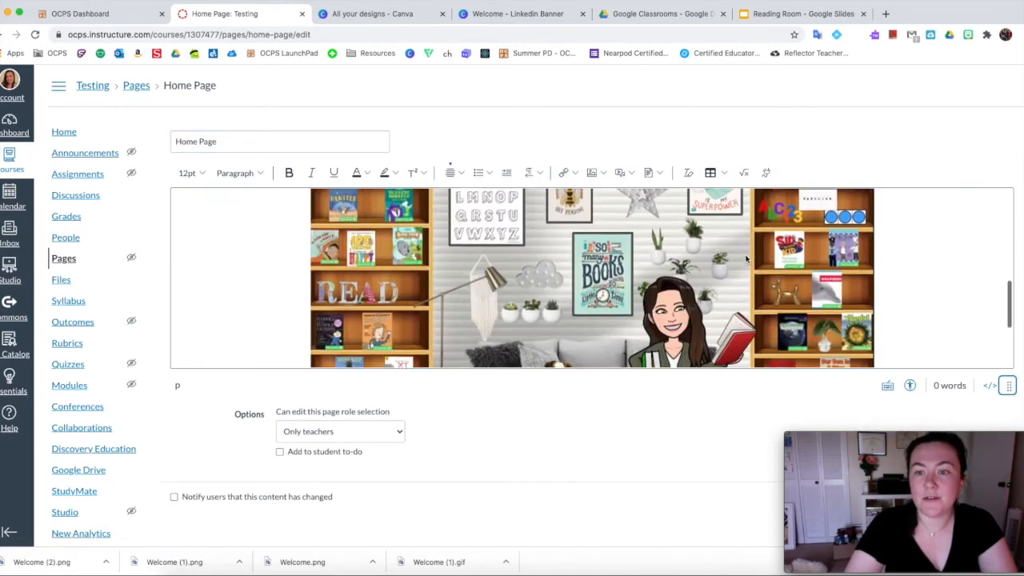
pyautogui.scroll(-1, 766, 262)
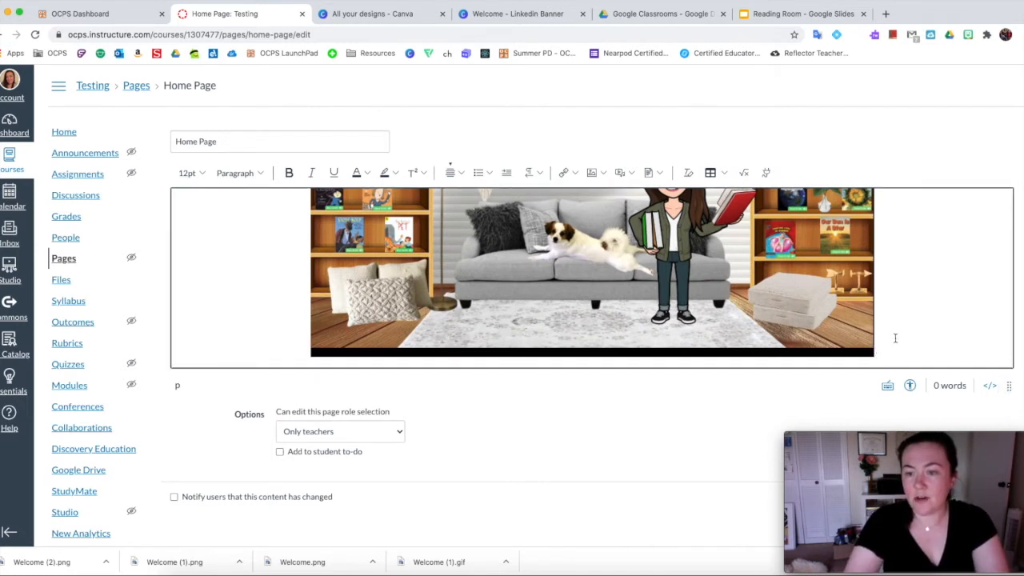
pyautogui.scroll(10, 898, 321)
pyautogui.scroll(-10, 618, 329)
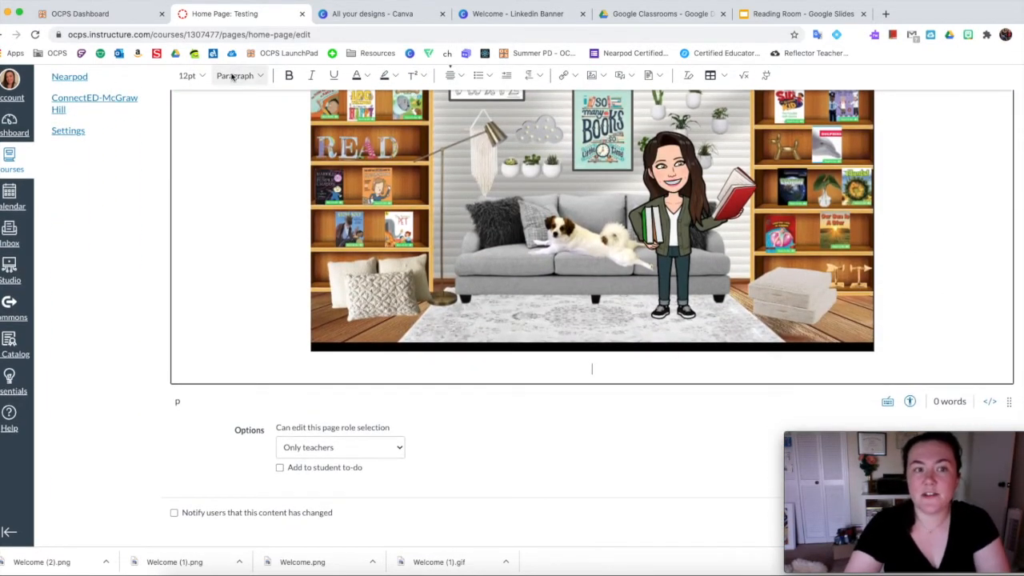
pyautogui.scroll(3, 672, 172)
pyautogui.scroll(-3, 672, 173)
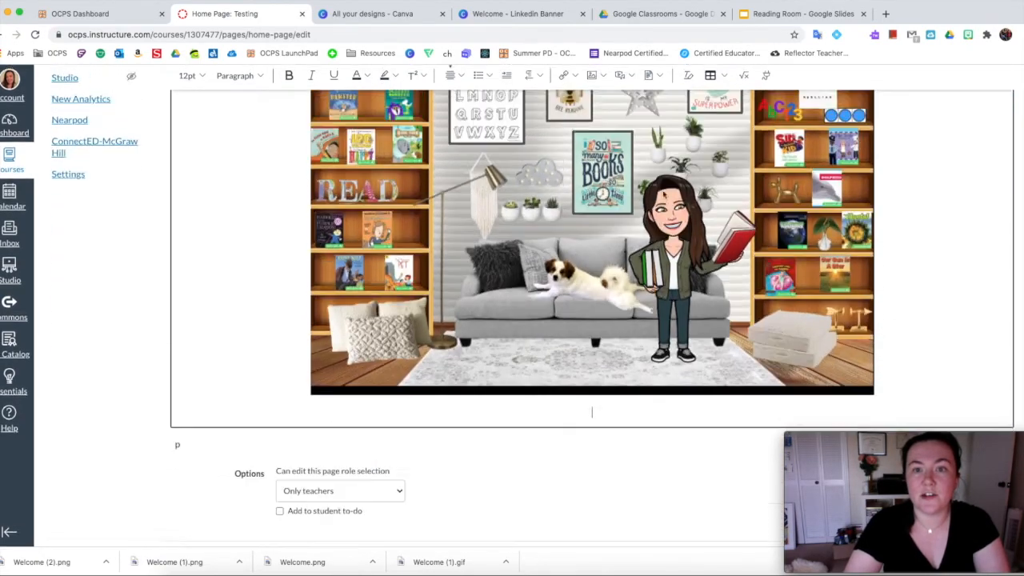
pyautogui.scroll(8, 560, 176)
pyautogui.scroll(-10, 577, 256)
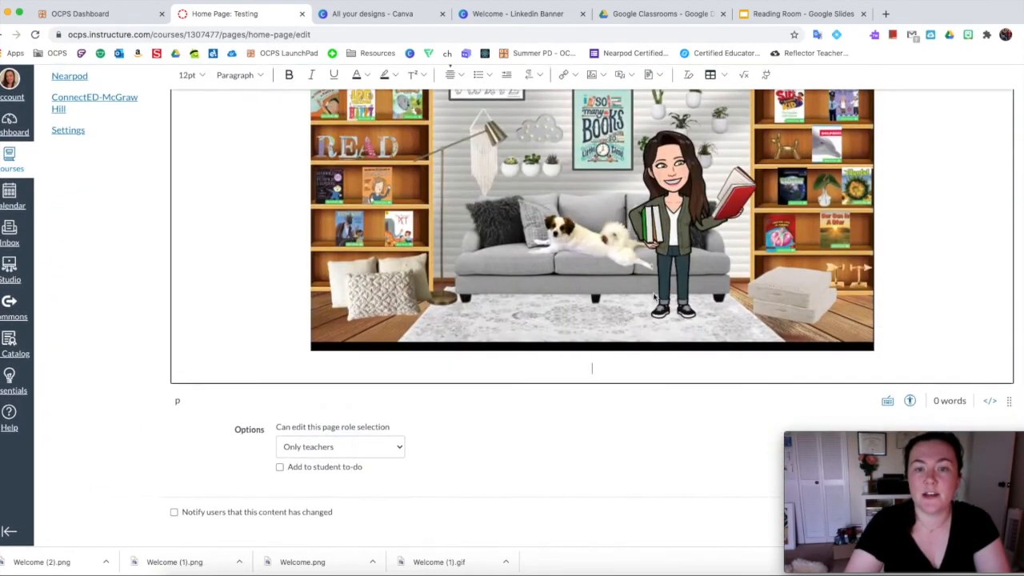
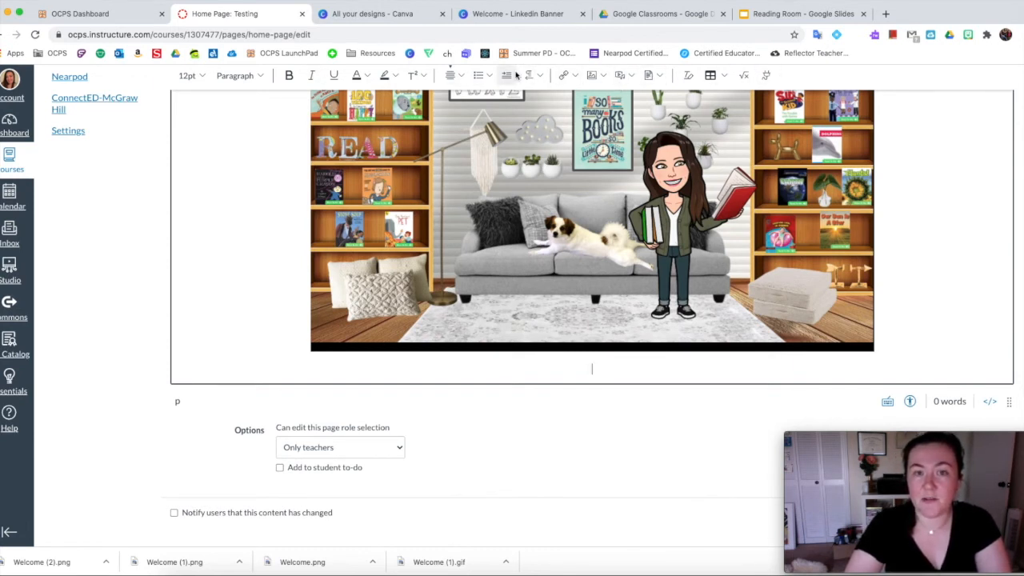
# Step: Upload Welcome (2).png from the Downloads folder and insert it below the reading room image
pyautogui.click(605, 76)
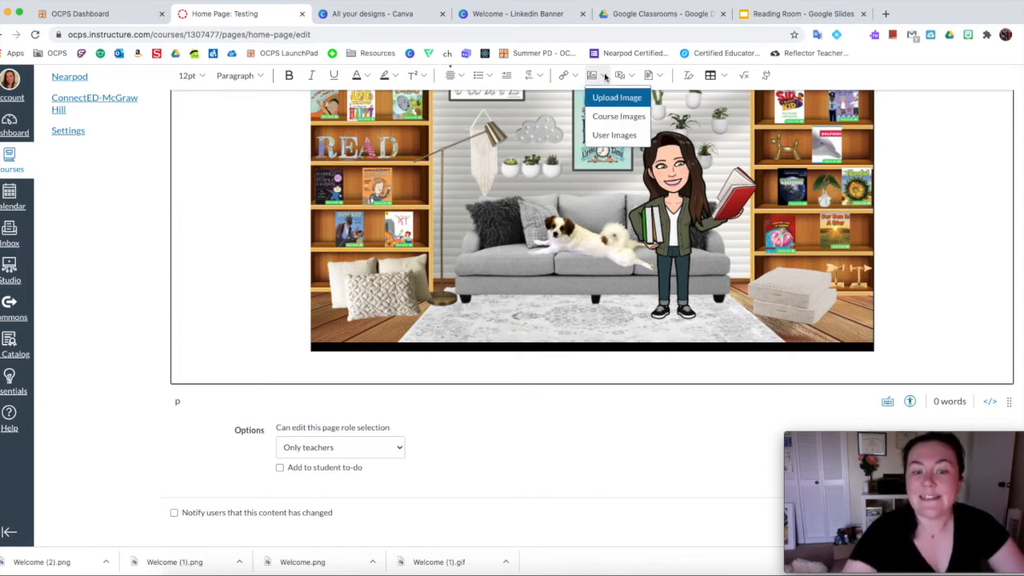
pyautogui.click(610, 98)
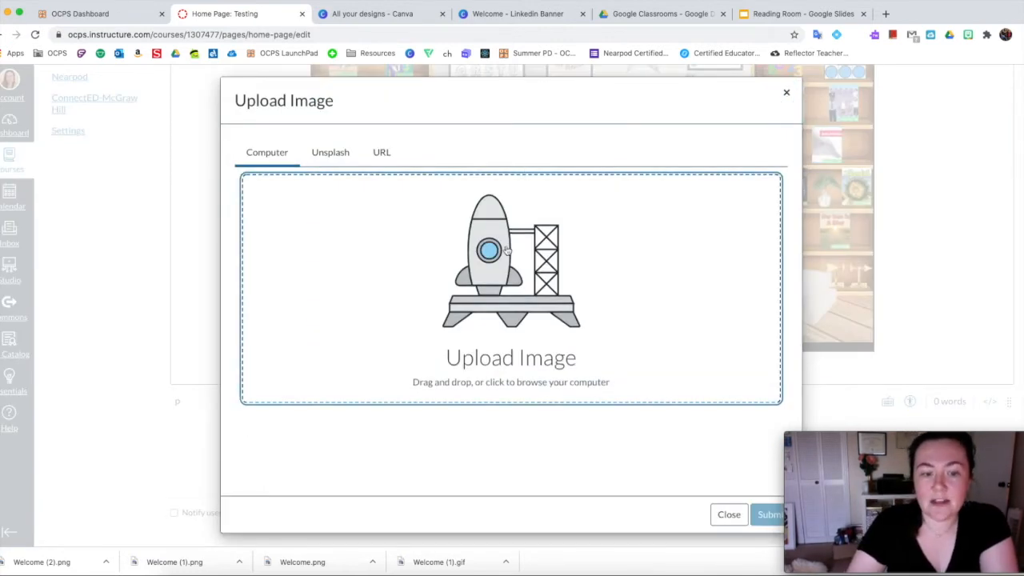
pyautogui.click(573, 227)
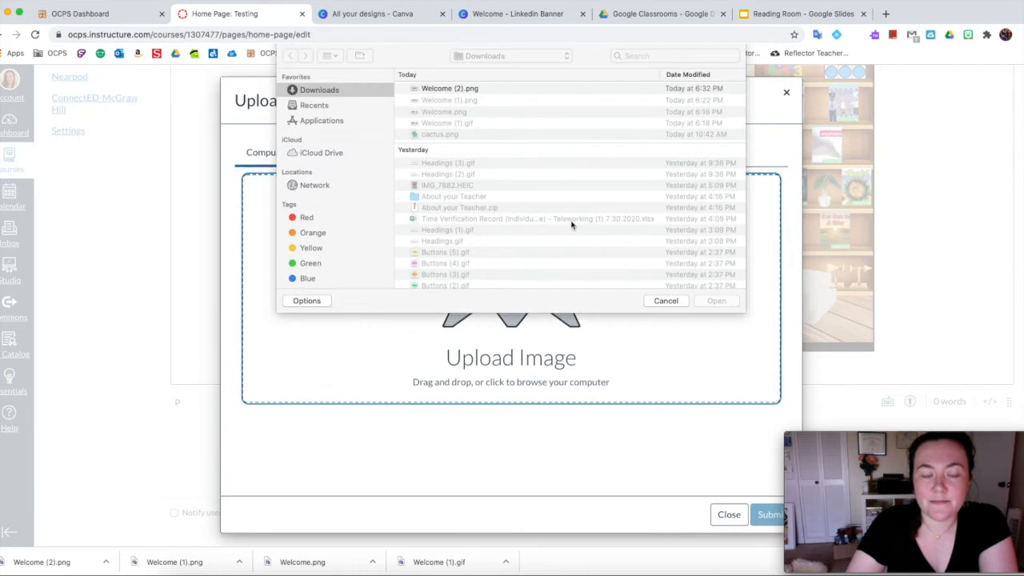
pyautogui.click(440, 90)
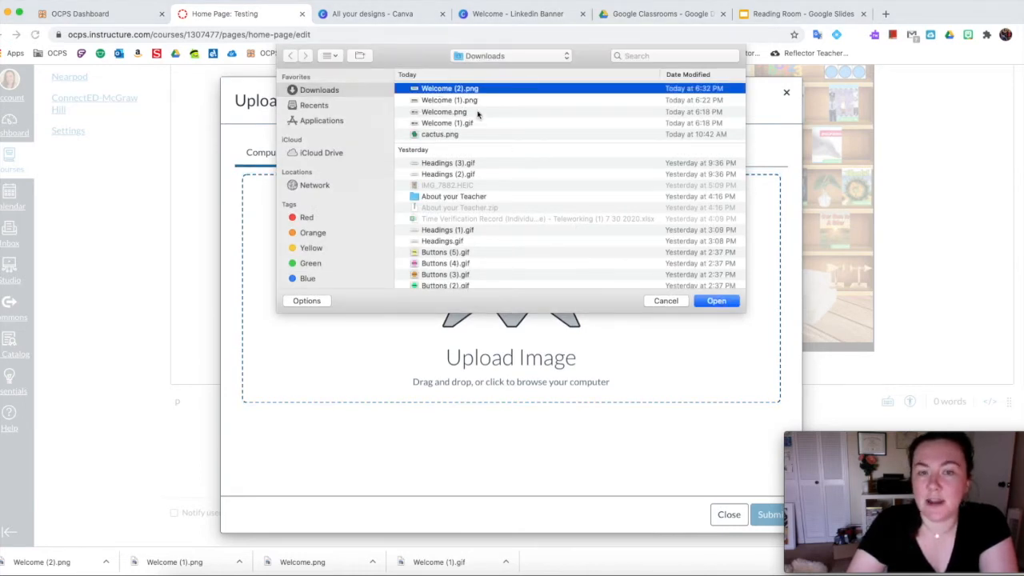
pyautogui.click(724, 304)
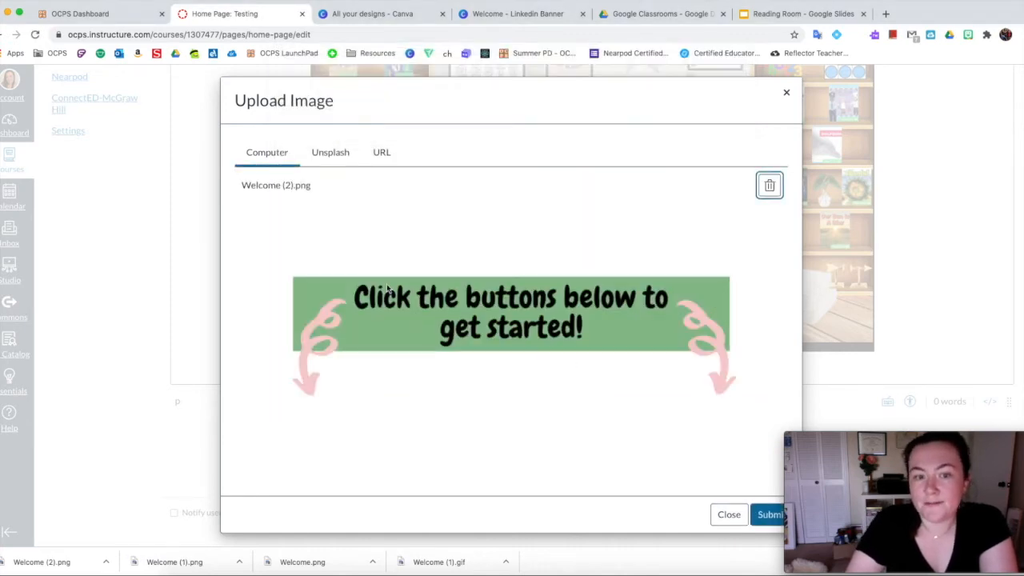
pyautogui.click(766, 515)
# Step: Save the edited Home Page and review the inserted banner beneath the reading room image
pyautogui.scroll(5, 603, 241)
pyautogui.scroll(-4, 604, 242)
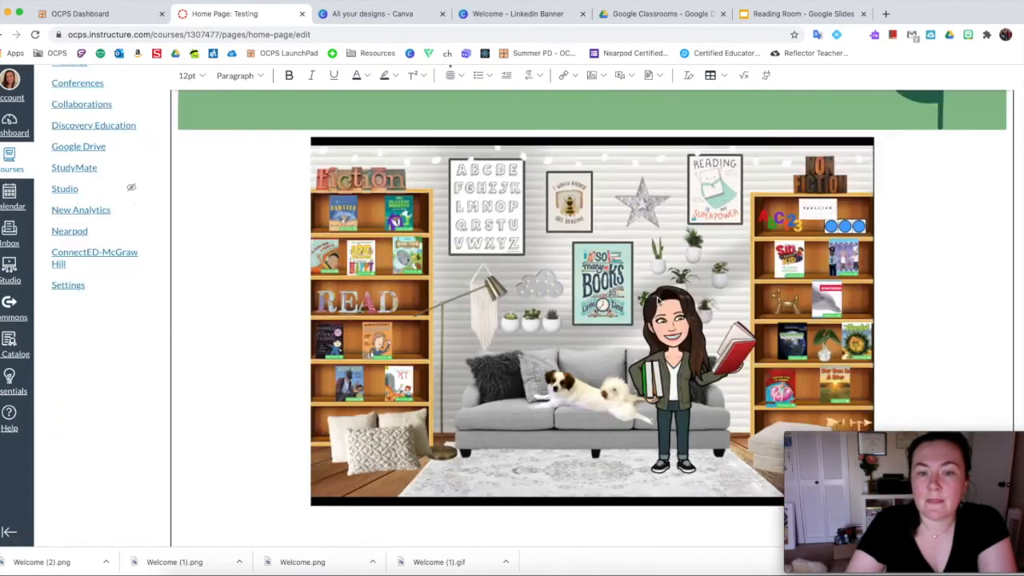
pyautogui.scroll(4, 624, 264)
pyautogui.scroll(-2, 654, 292)
pyautogui.scroll(-5, 654, 292)
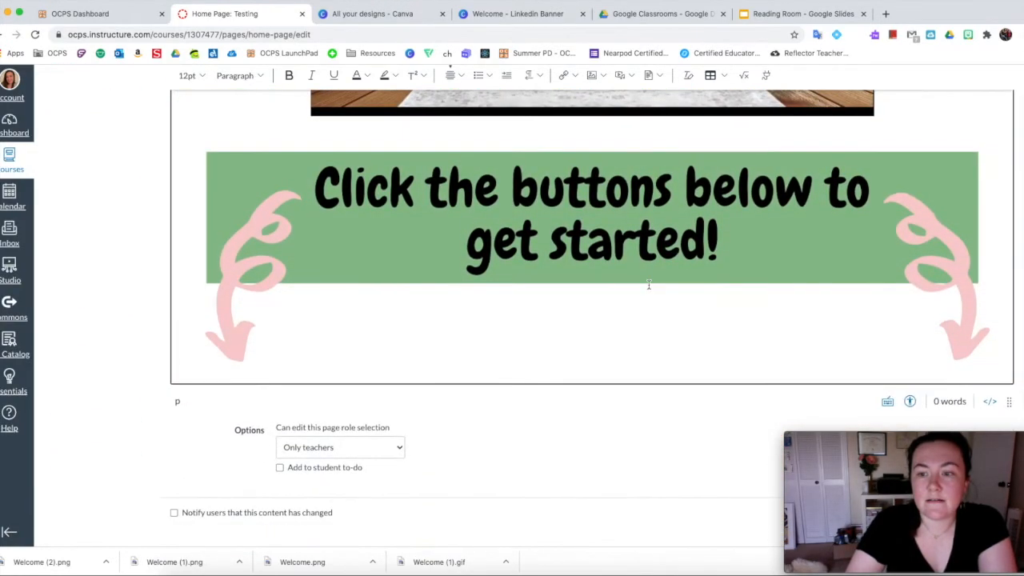
pyautogui.moveTo(992, 272); pyautogui.dragTo(720, 264)
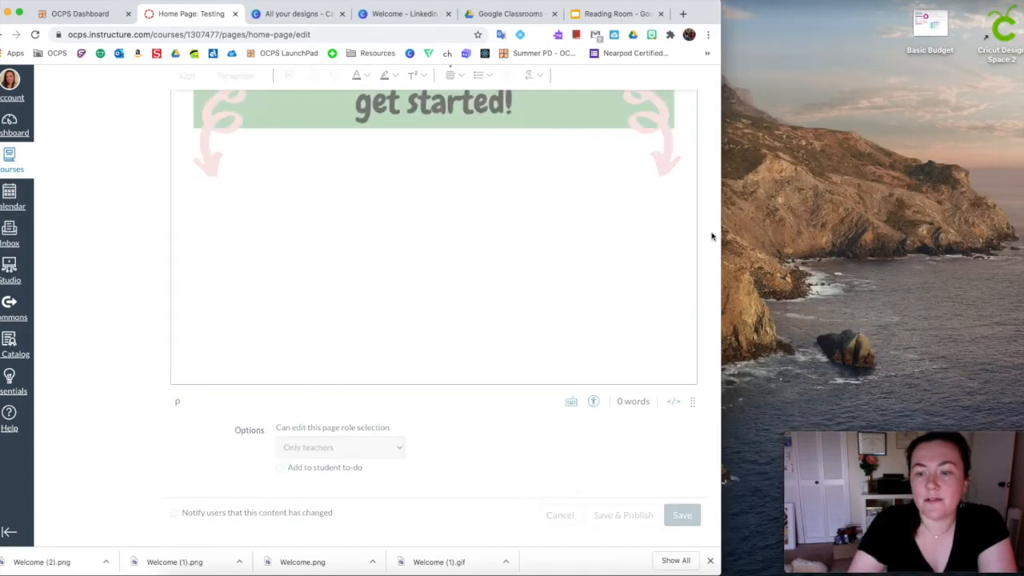
pyautogui.moveTo(720, 218); pyautogui.dragTo(1023, 212)
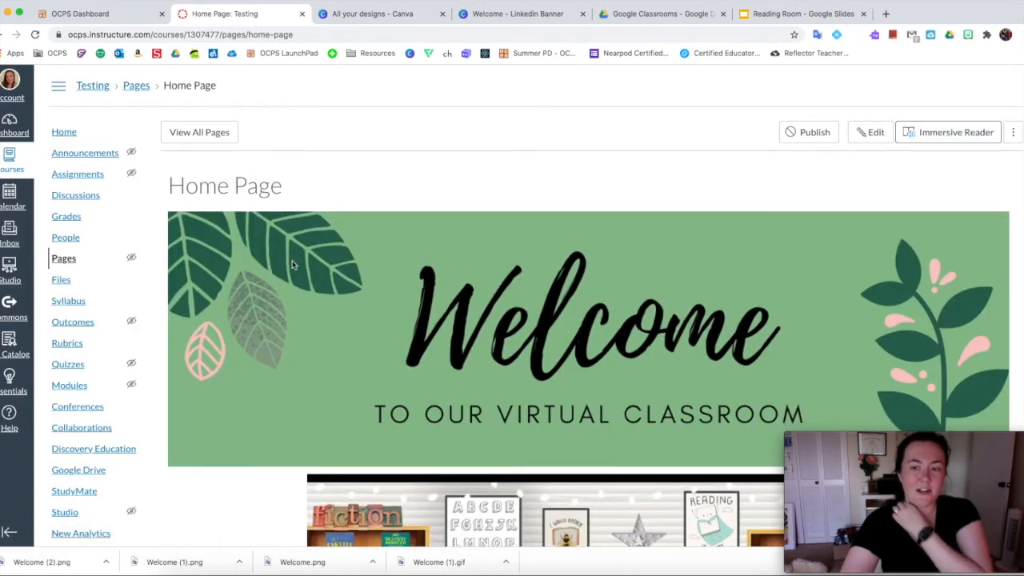
pyautogui.scroll(-5, 541, 326)
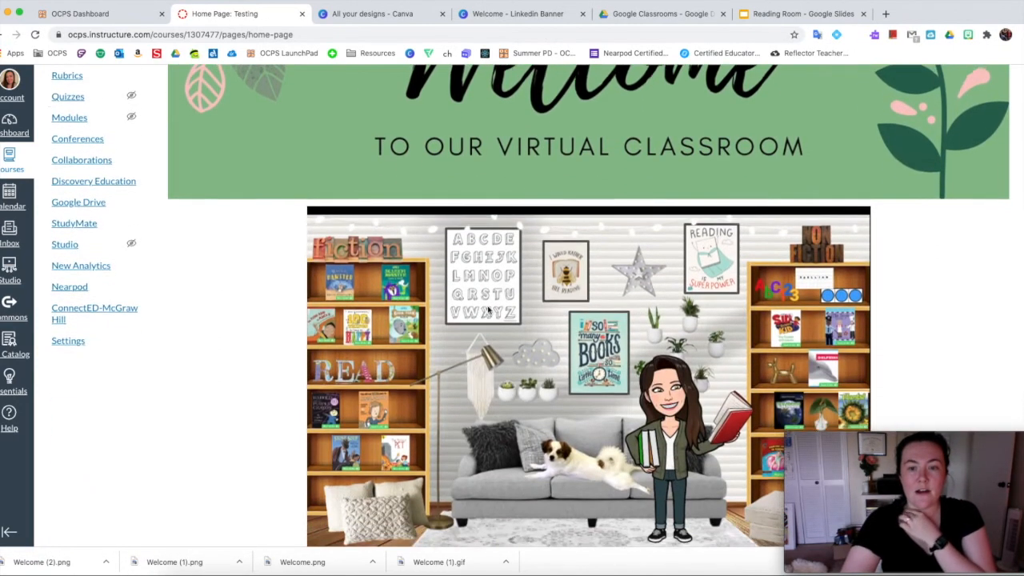
pyautogui.scroll(-2, 486, 336)
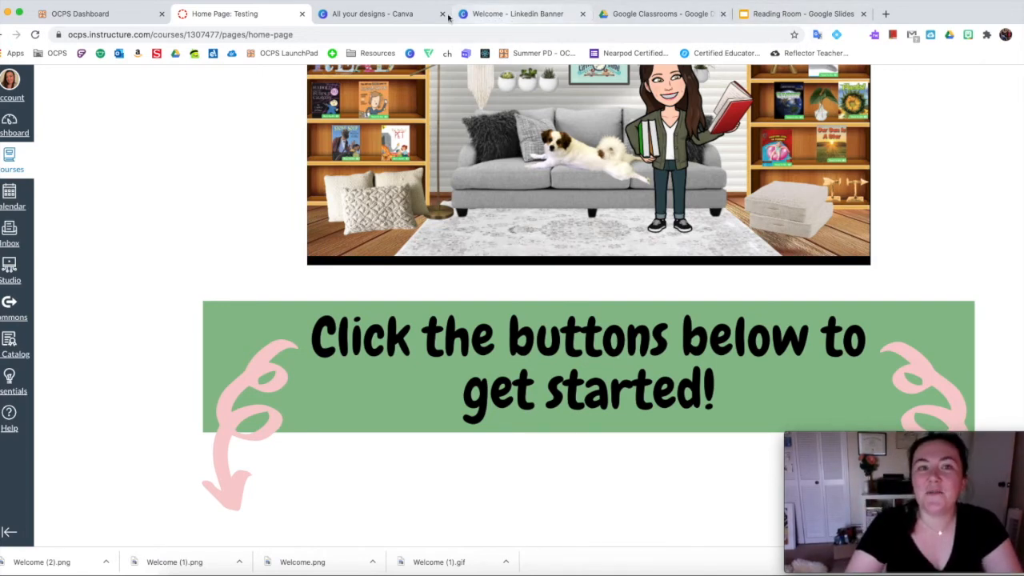
# Step: Switch to Canva, dismiss the Pro trial offer, and close the Welcome, Google Drive and Reading Room tabs to return to all designs
pyautogui.click(376, 14)
pyautogui.click(504, 15)
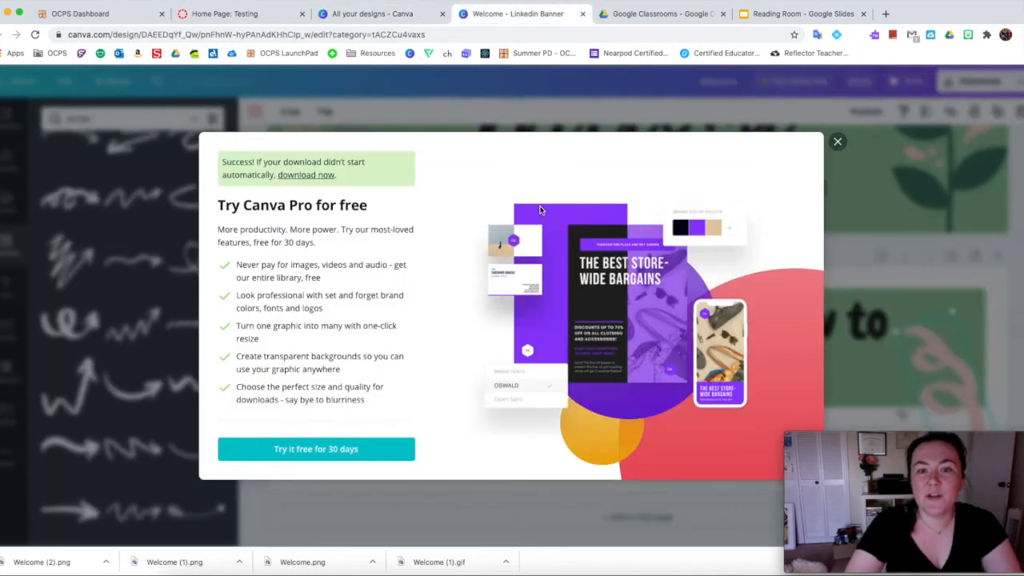
pyautogui.click(838, 142)
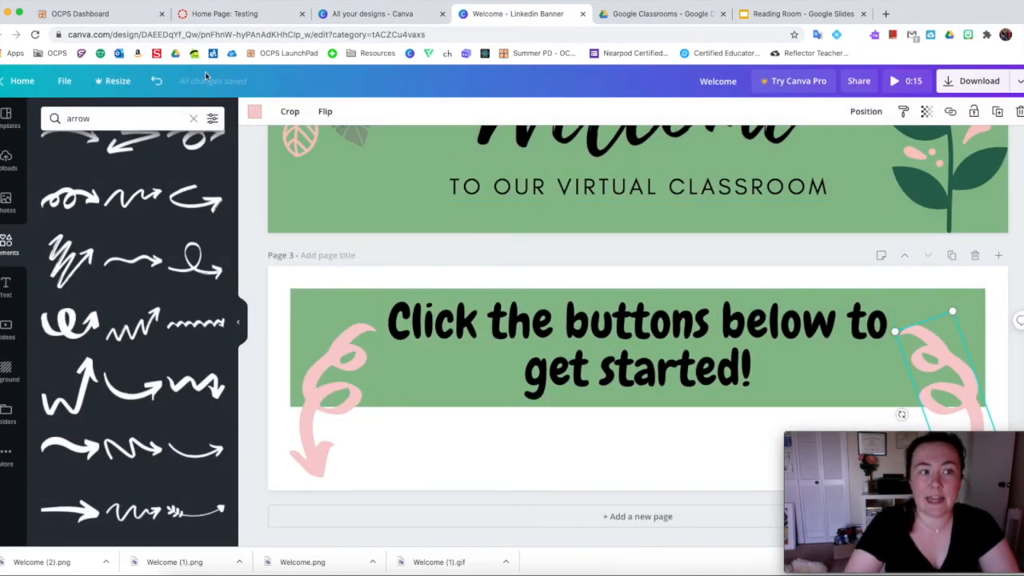
pyautogui.click(582, 14)
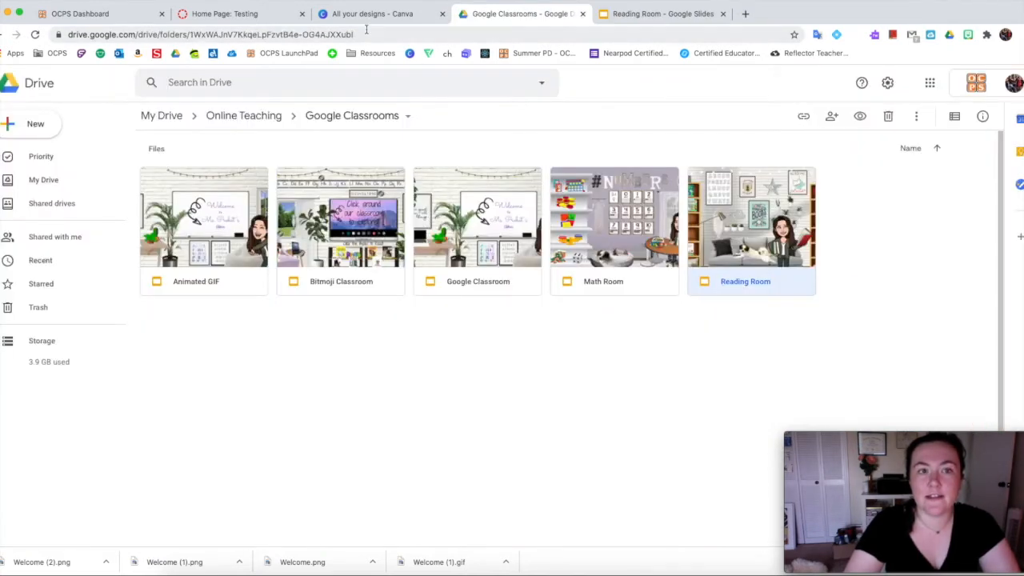
pyautogui.click(582, 14)
pyautogui.click(376, 20)
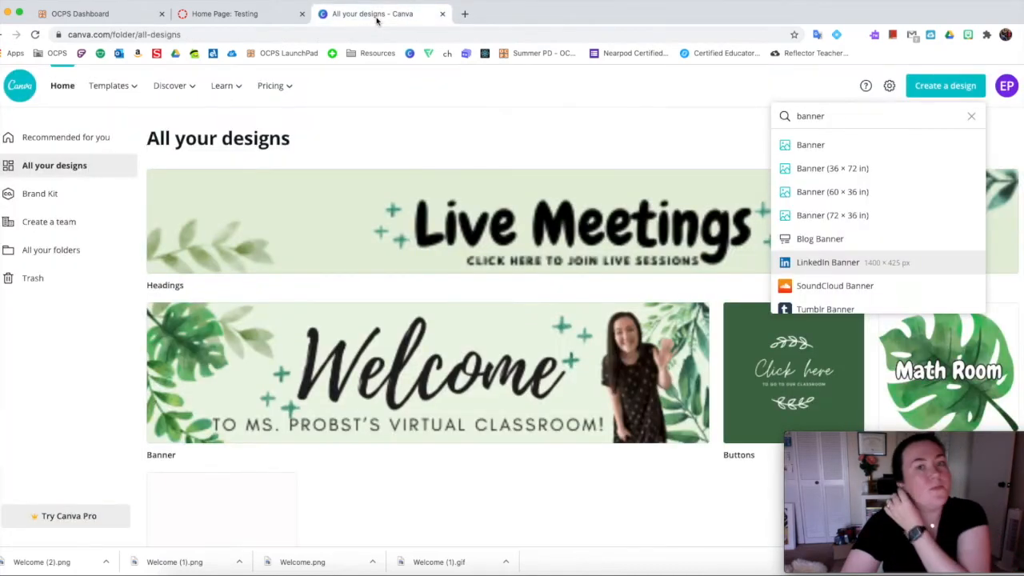
# Step: Clear the banner search, create a new 500 × 500 px Logo design, and browse its templates
pyautogui.click(942, 86)
pyautogui.moveTo(841, 116); pyautogui.dragTo(793, 116)
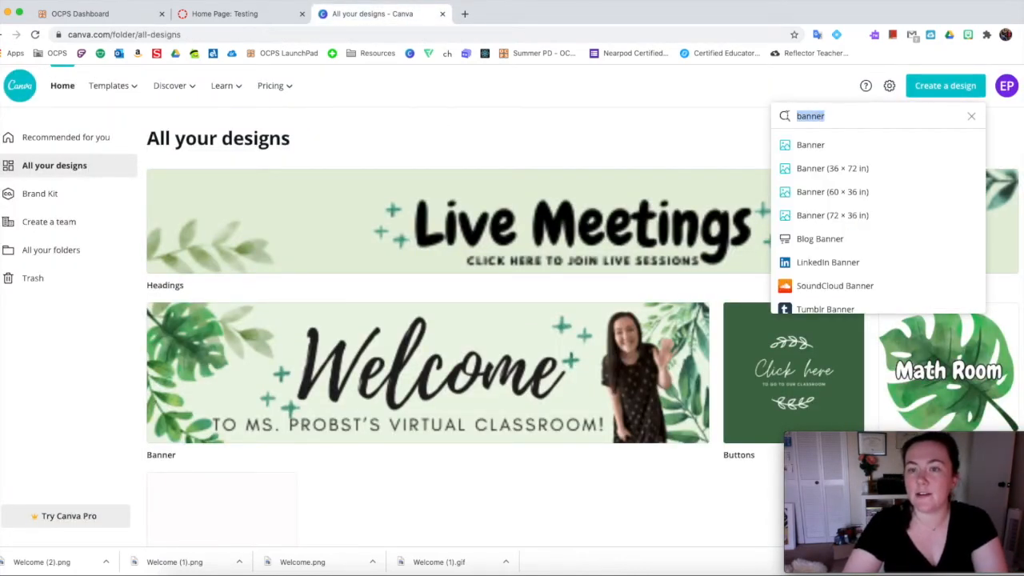
pyautogui.press('BackSpace')
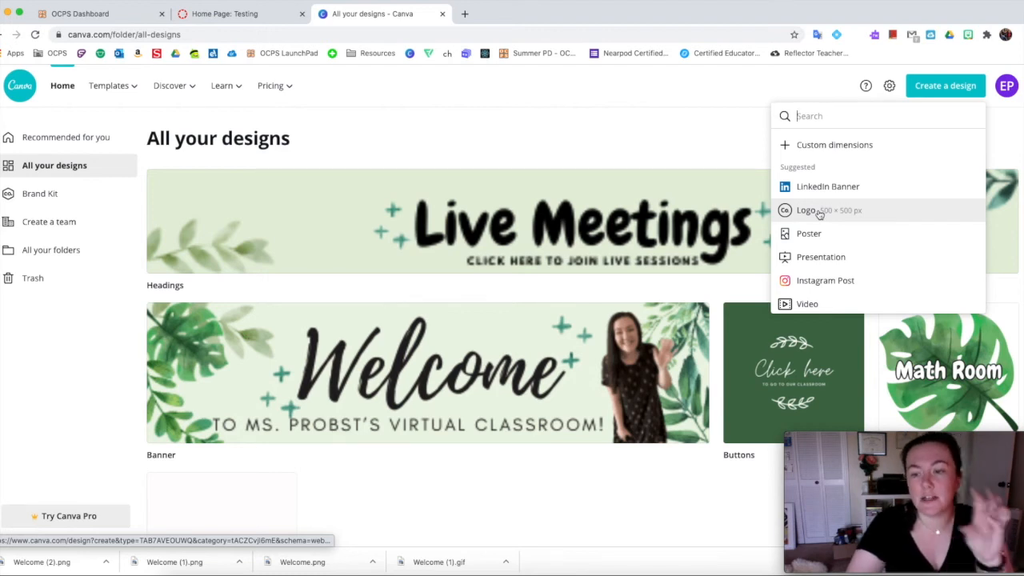
pyautogui.click(816, 212)
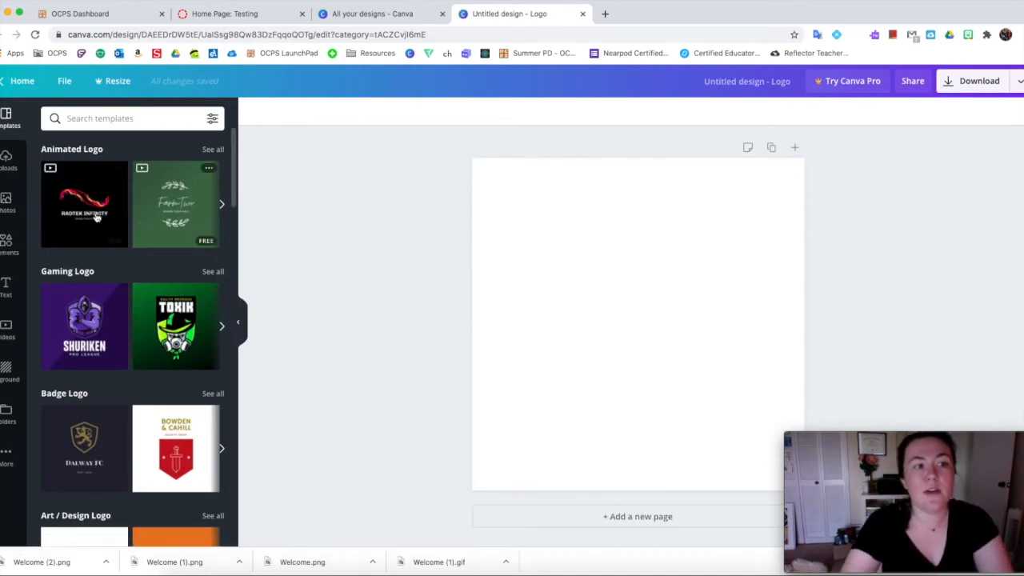
pyautogui.scroll(-3, 142, 255)
pyautogui.scroll(-5, 143, 254)
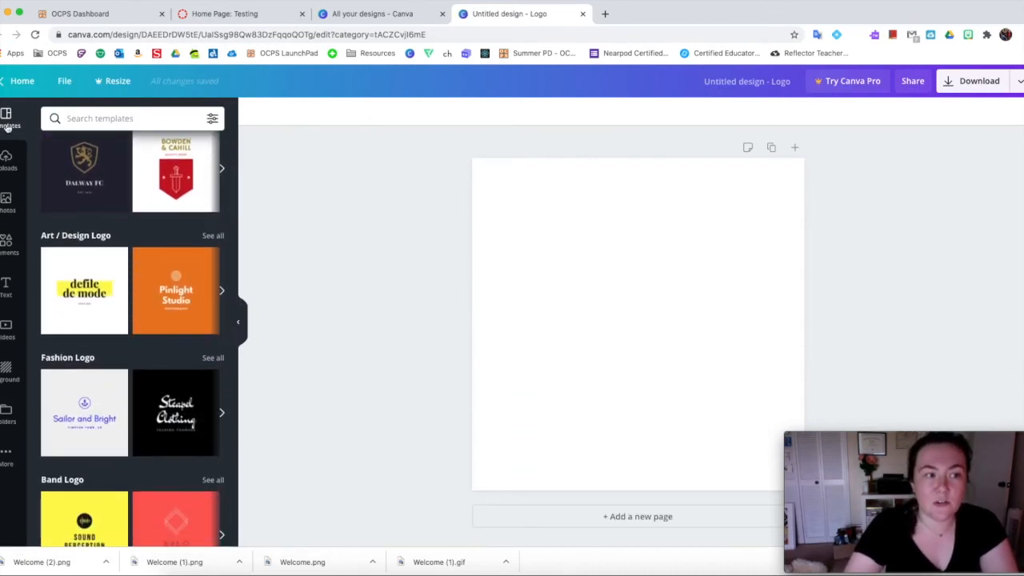
pyautogui.scroll(-15, 122, 281)
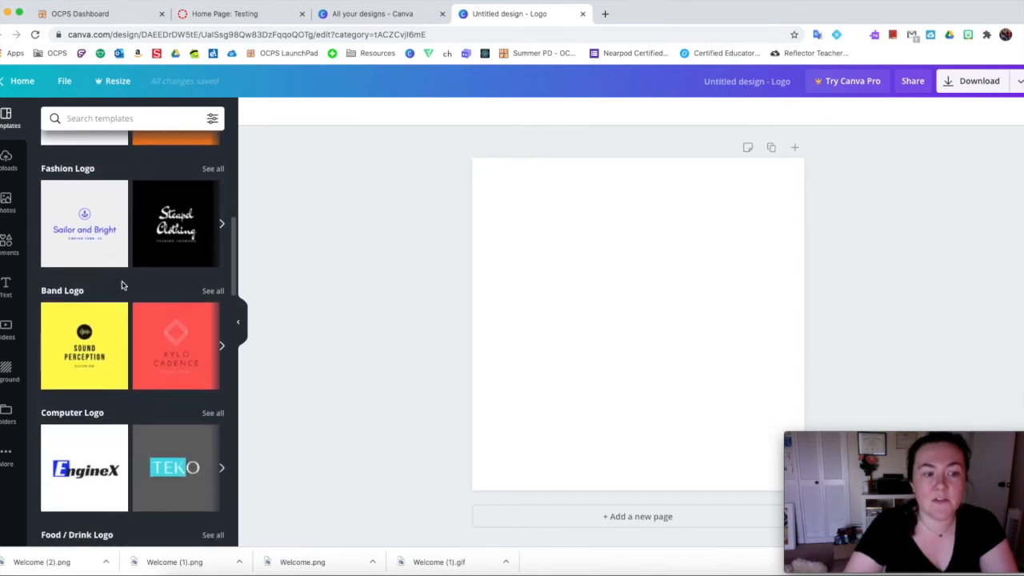
pyautogui.scroll(-10, 122, 286)
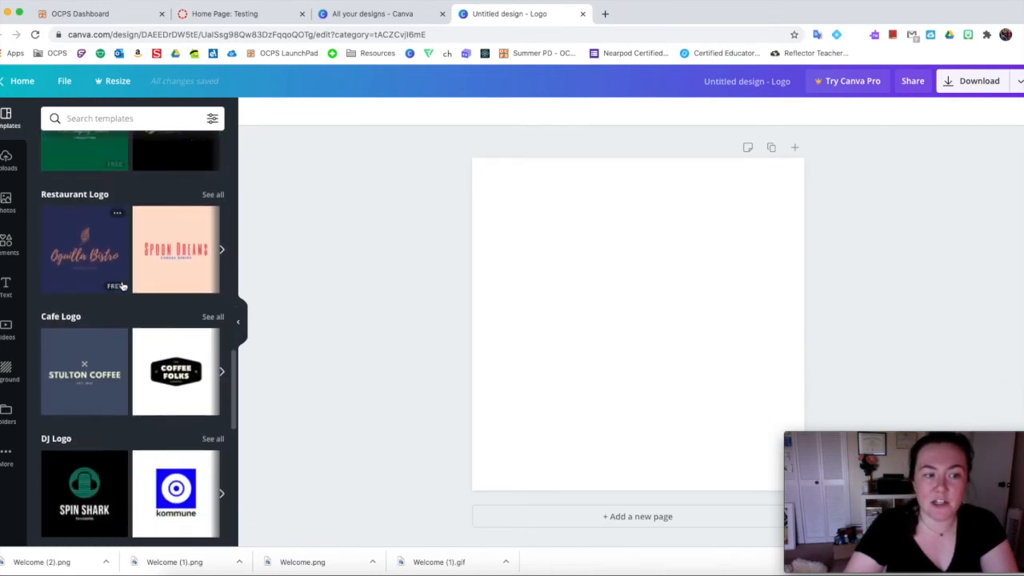
pyautogui.scroll(-10, 122, 285)
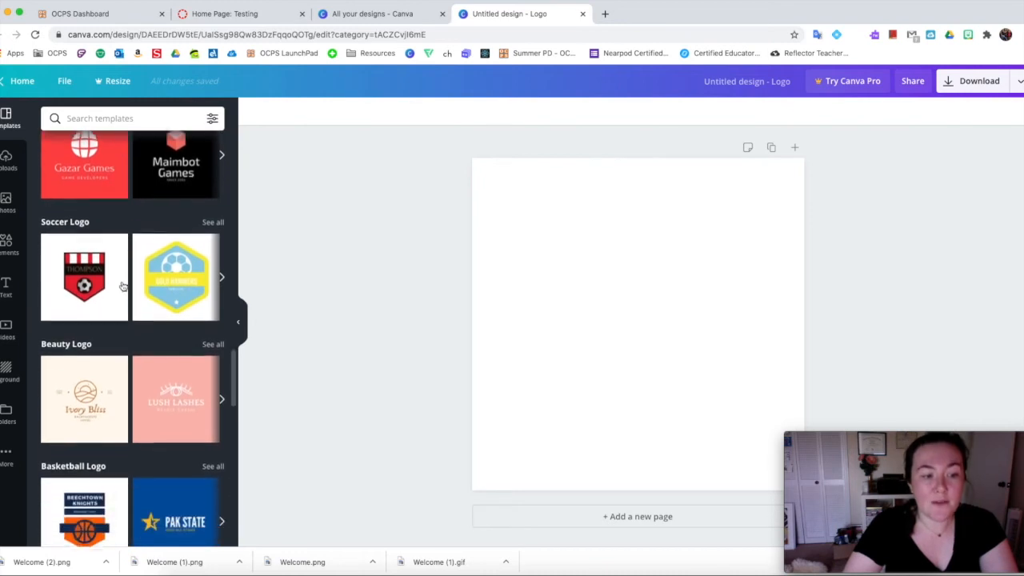
# Step: Add a circle shape from the elements and enlarge it to fill the whole square page
pyautogui.click(11, 250)
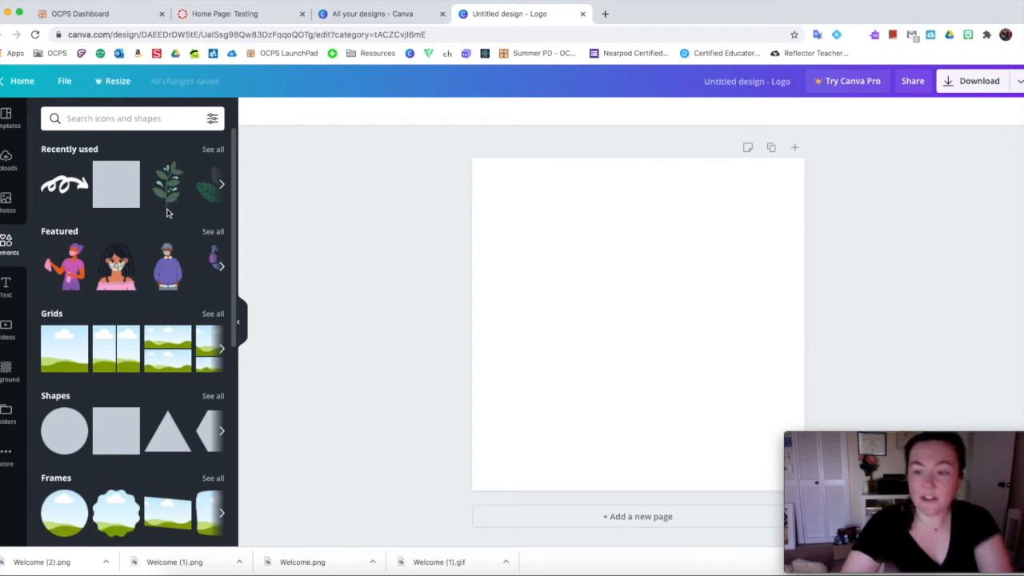
pyautogui.click(222, 184)
pyautogui.click(43, 184)
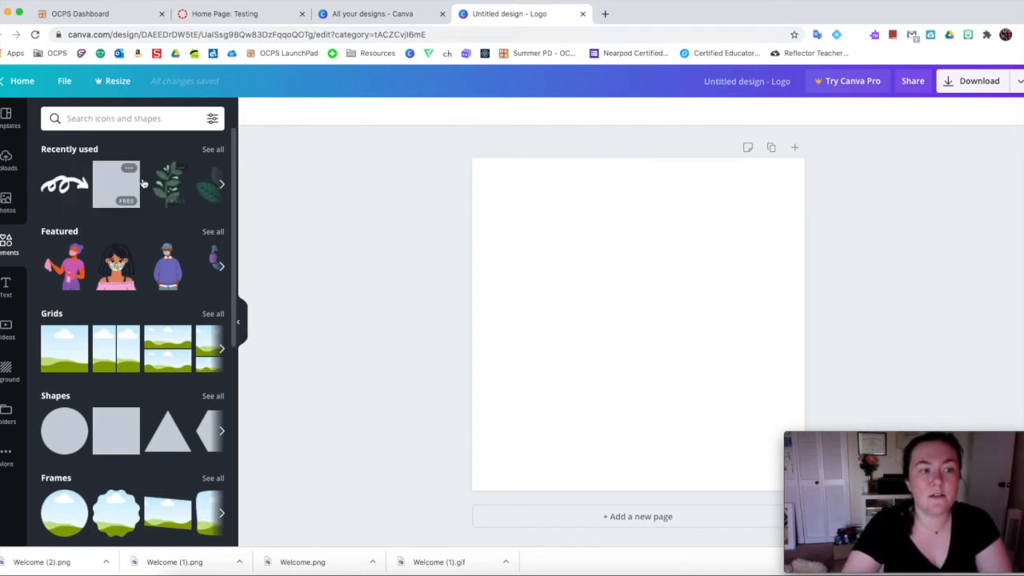
pyautogui.click(70, 434)
pyautogui.moveTo(611, 291); pyautogui.dragTo(538, 217)
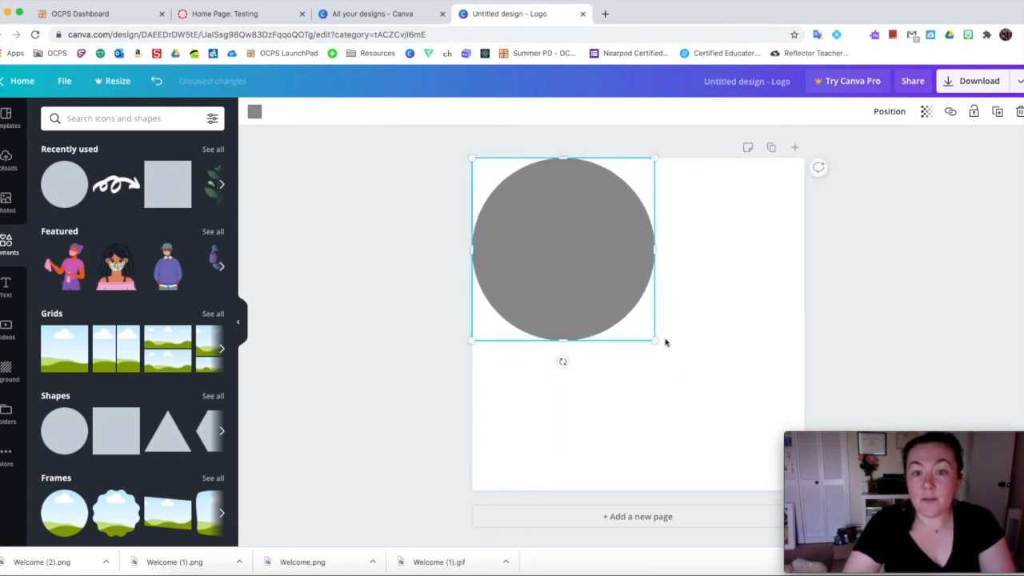
pyautogui.moveTo(656, 340); pyautogui.dragTo(805, 493)
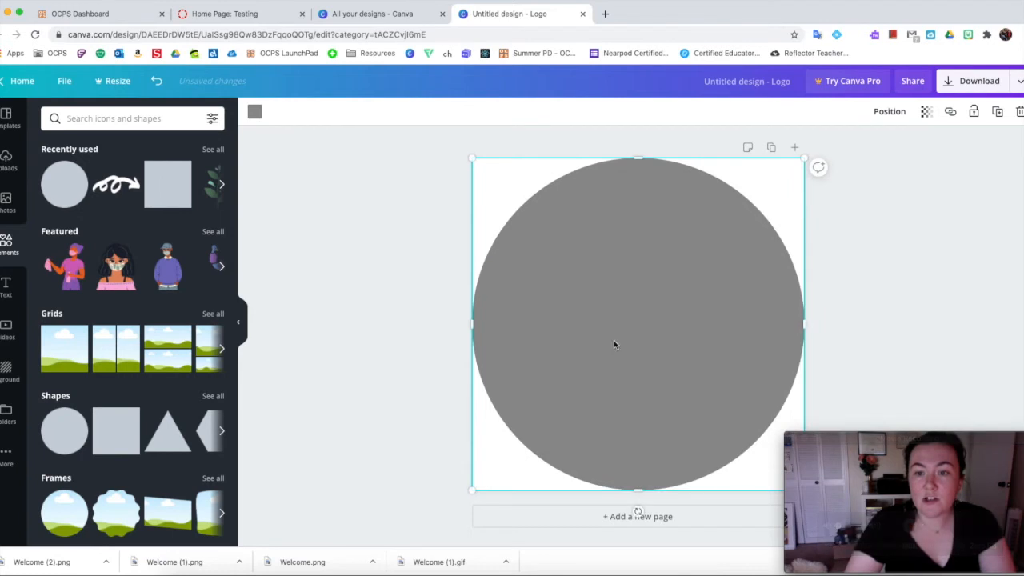
pyautogui.click(386, 268)
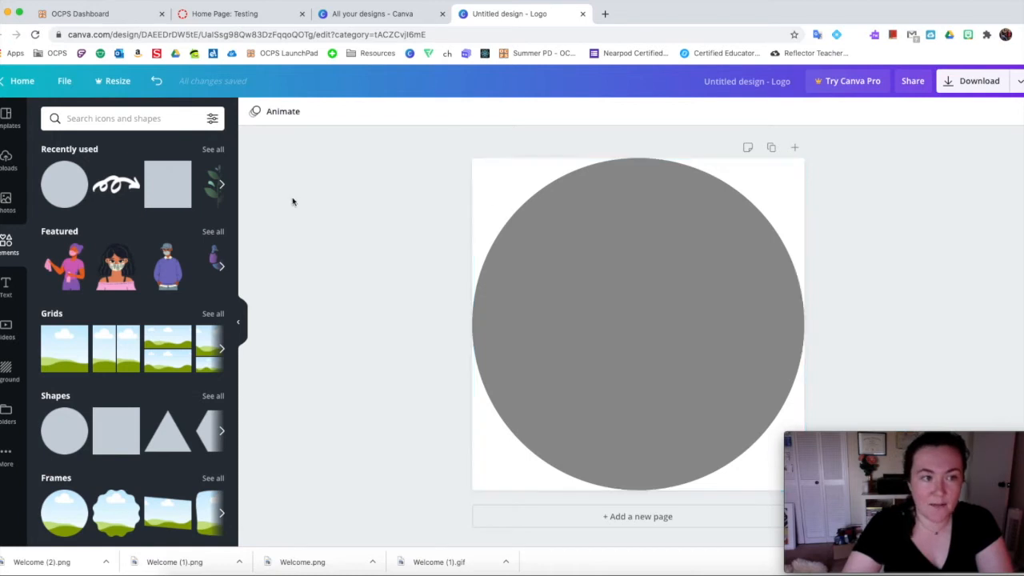
# Step: Recolor the circle to a custom pale green, #add8b9
pyautogui.click(529, 236)
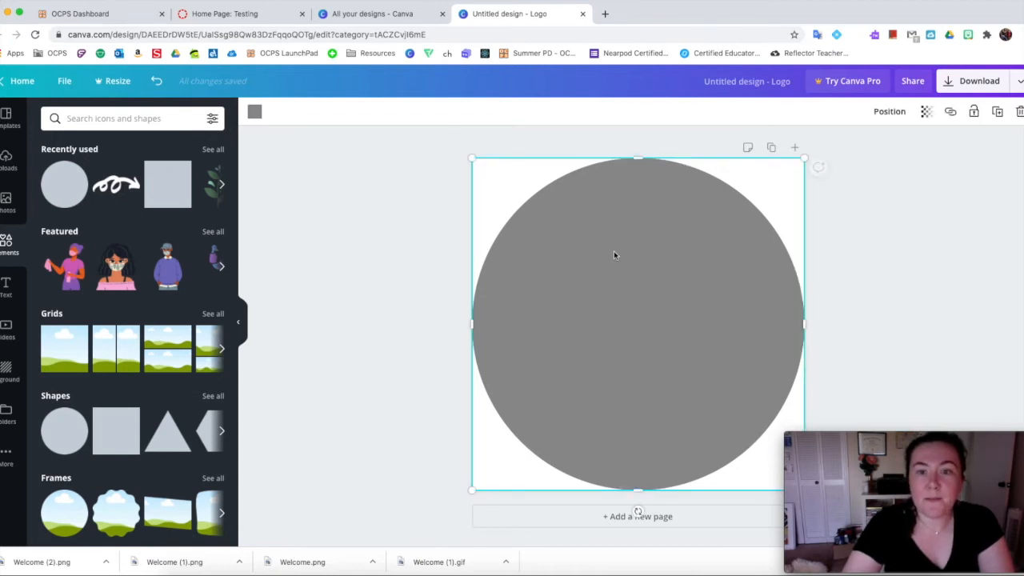
pyautogui.click(255, 113)
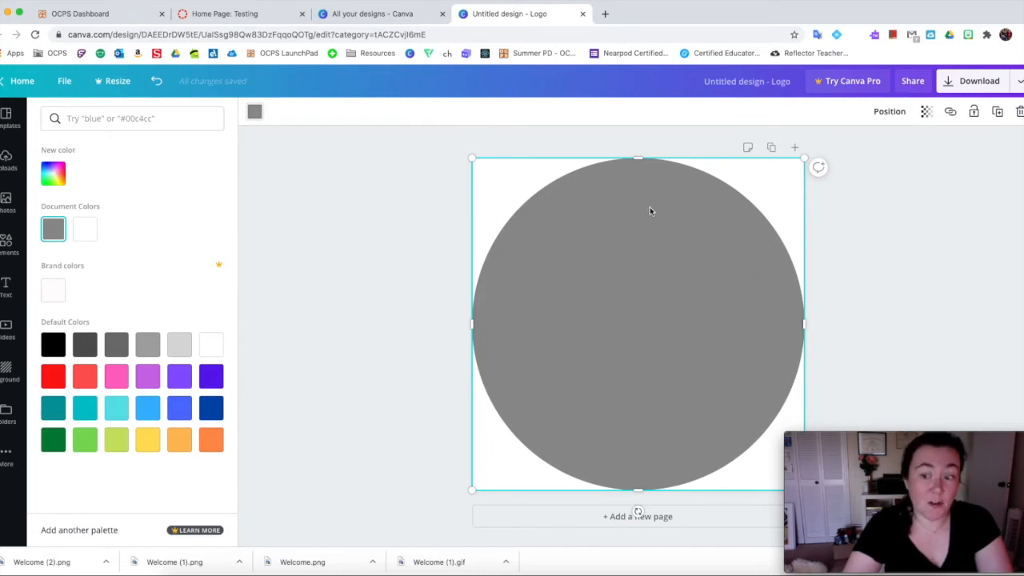
pyautogui.click(54, 176)
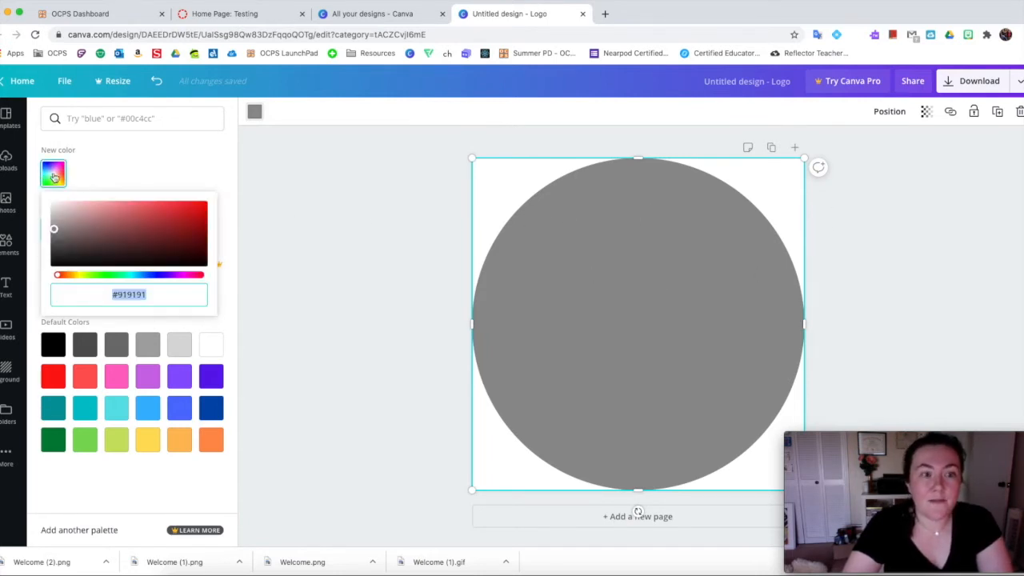
pyautogui.click(112, 276)
pyautogui.moveTo(95, 236); pyautogui.dragTo(81, 210)
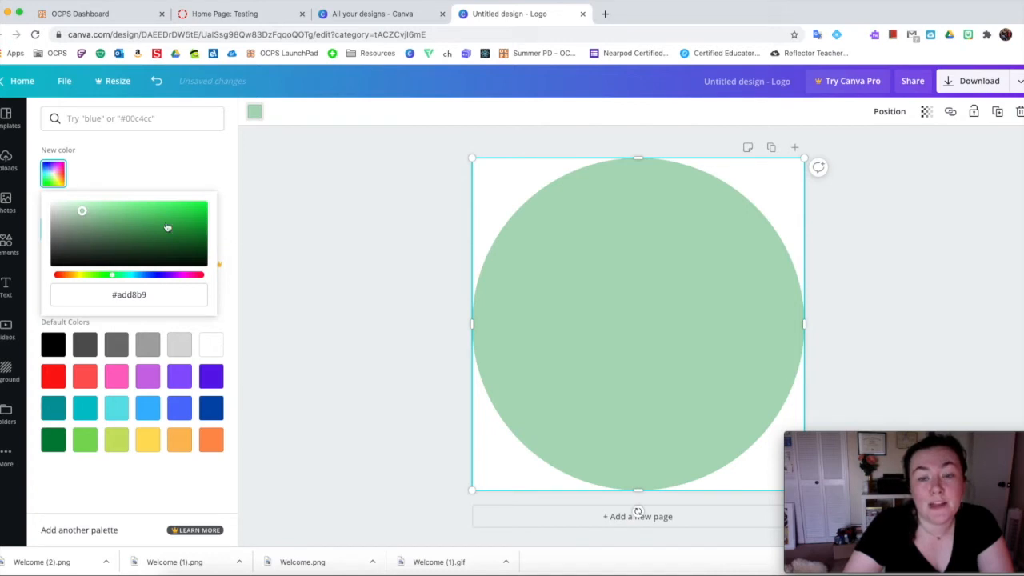
pyautogui.click(344, 249)
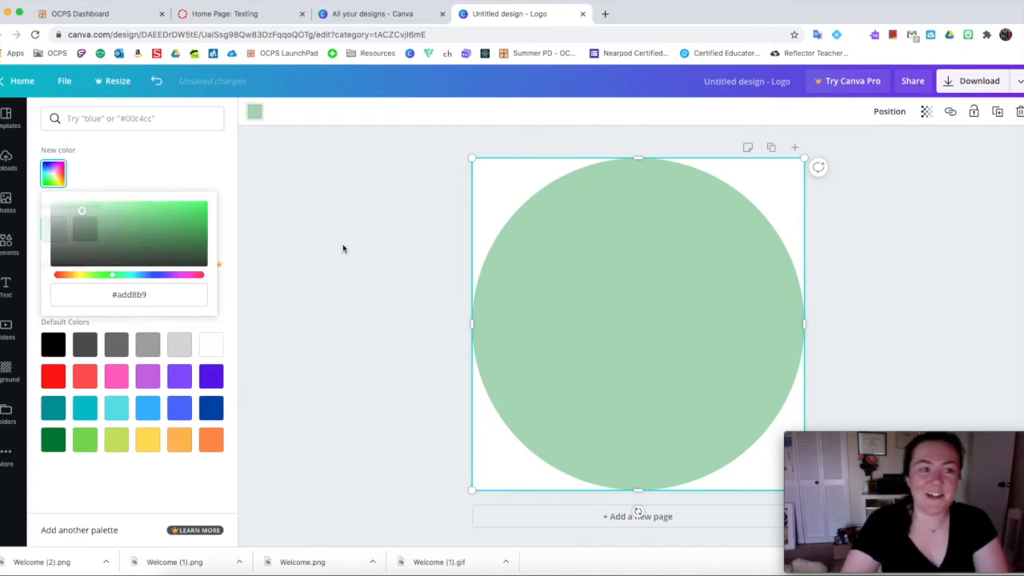
pyautogui.hscroll(3, 145, 202)
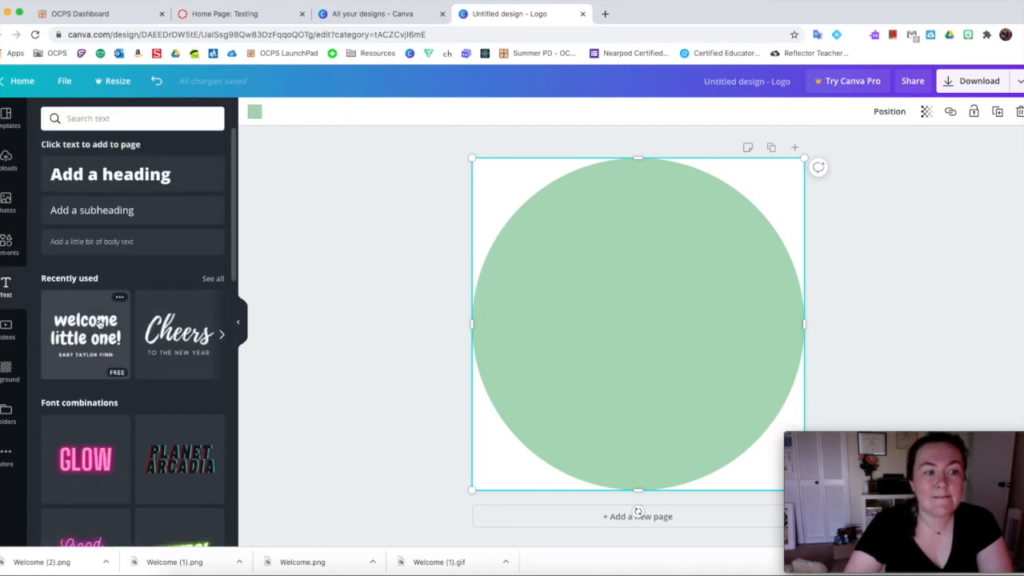
pyautogui.click(100, 322)
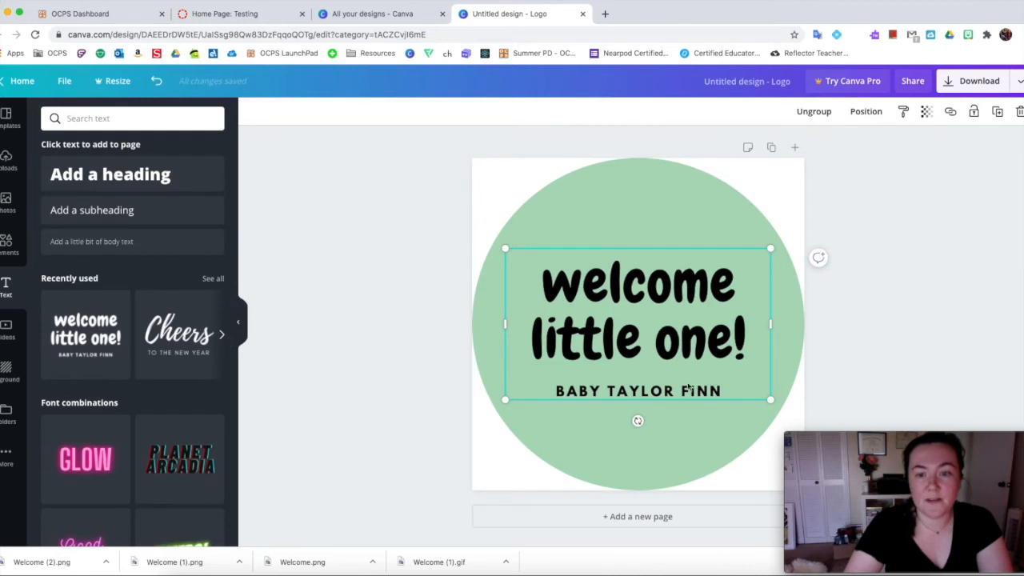
pyautogui.click(689, 391)
pyautogui.press('Delete')
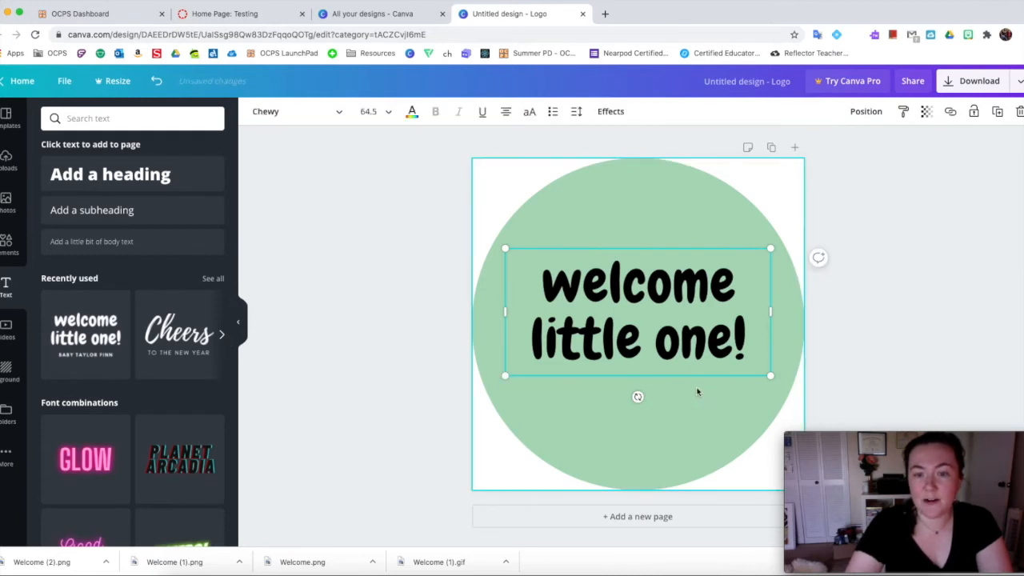
pyautogui.doubleClick(657, 295)
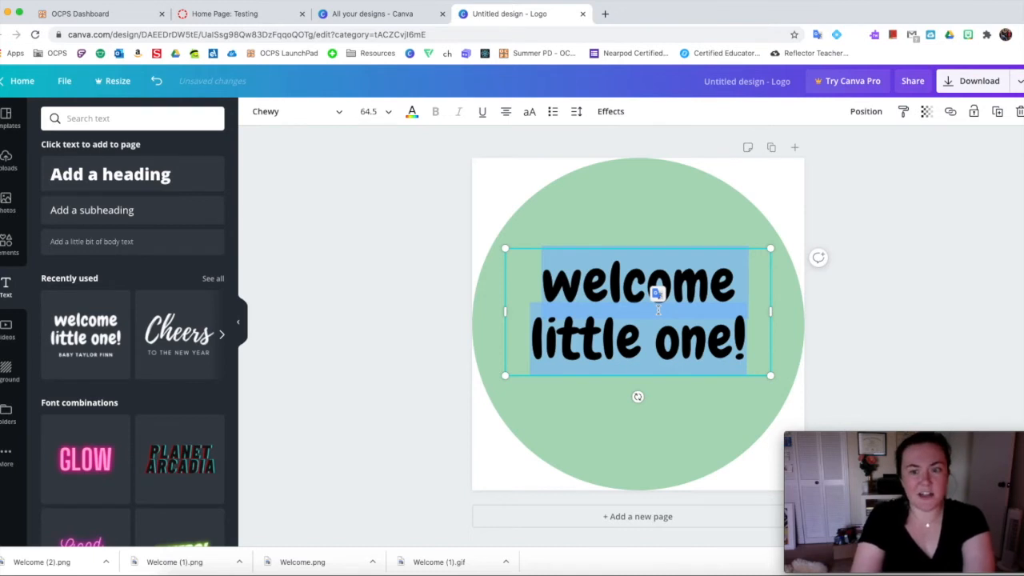
pyautogui.click(614, 247)
pyautogui.press('Delete')
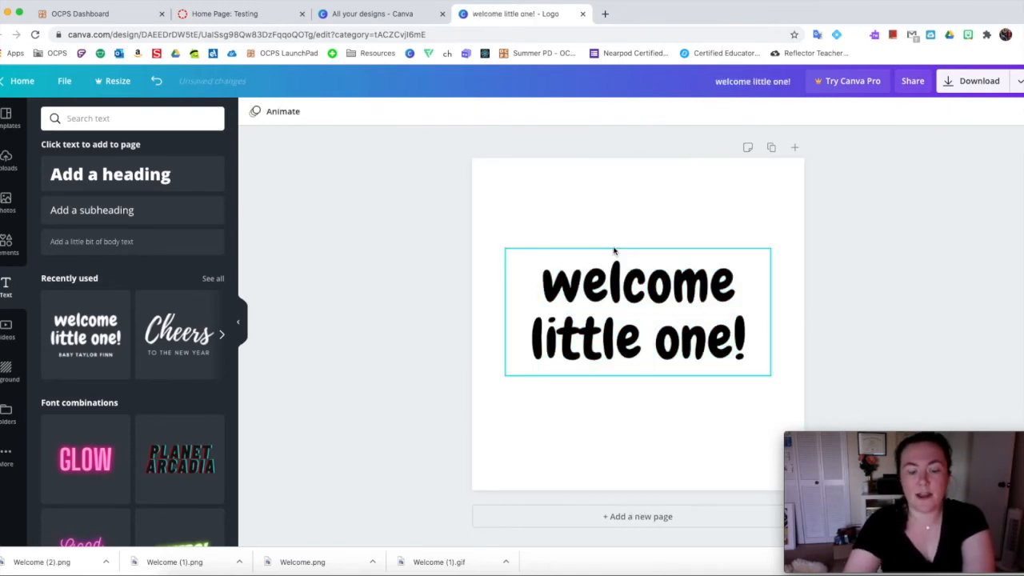
pyautogui.press('super+z')
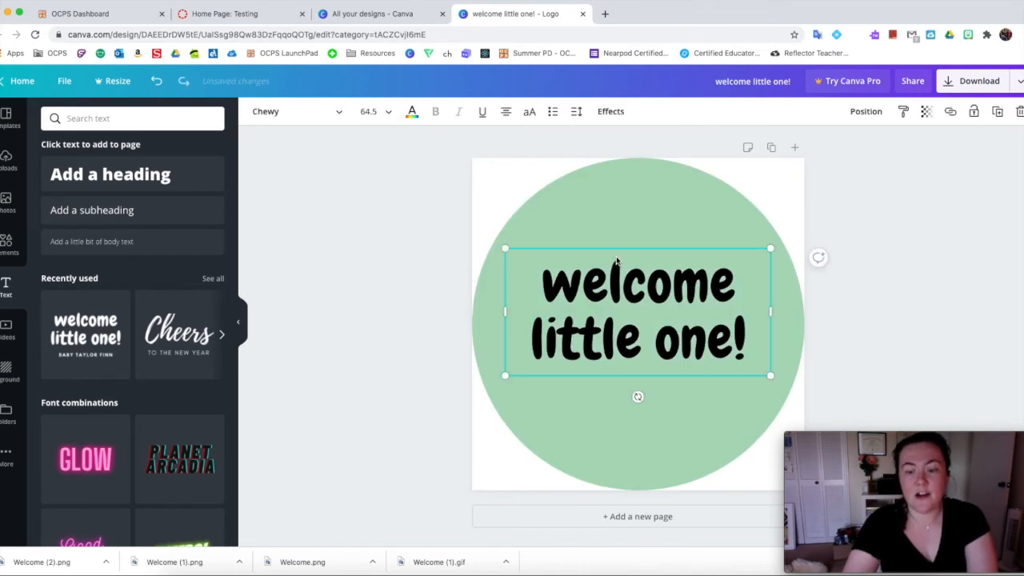
pyautogui.press('Delete')
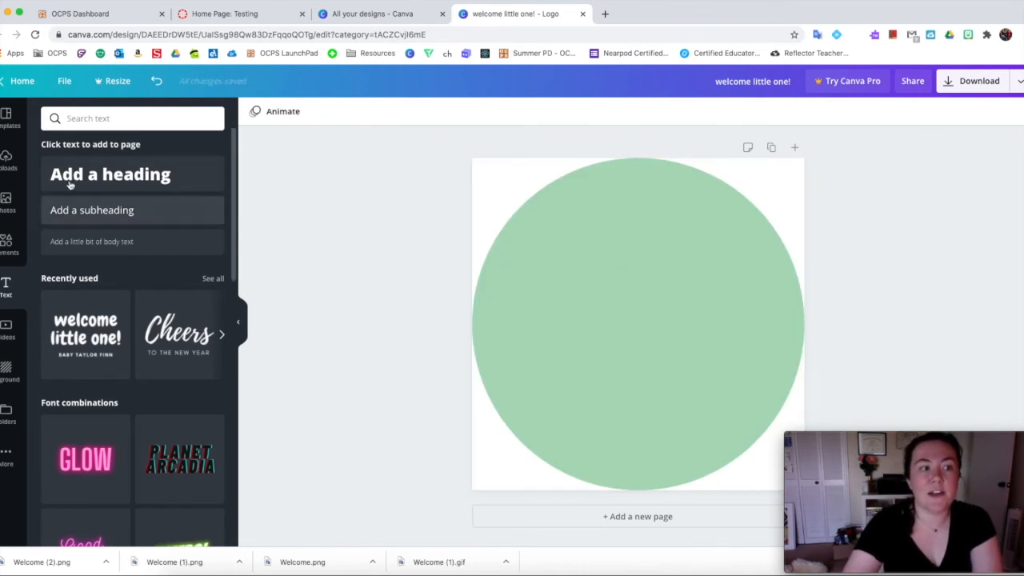
# Step: Add a heading over the green circle that reads "Daily Teams Meeting"
pyautogui.click(70, 184)
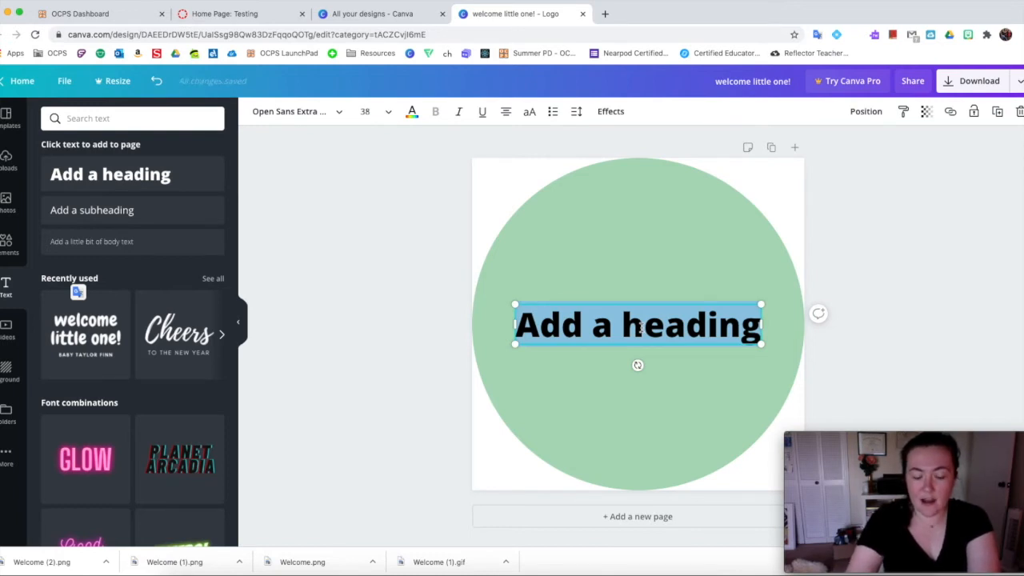
pyautogui.write('Daily')
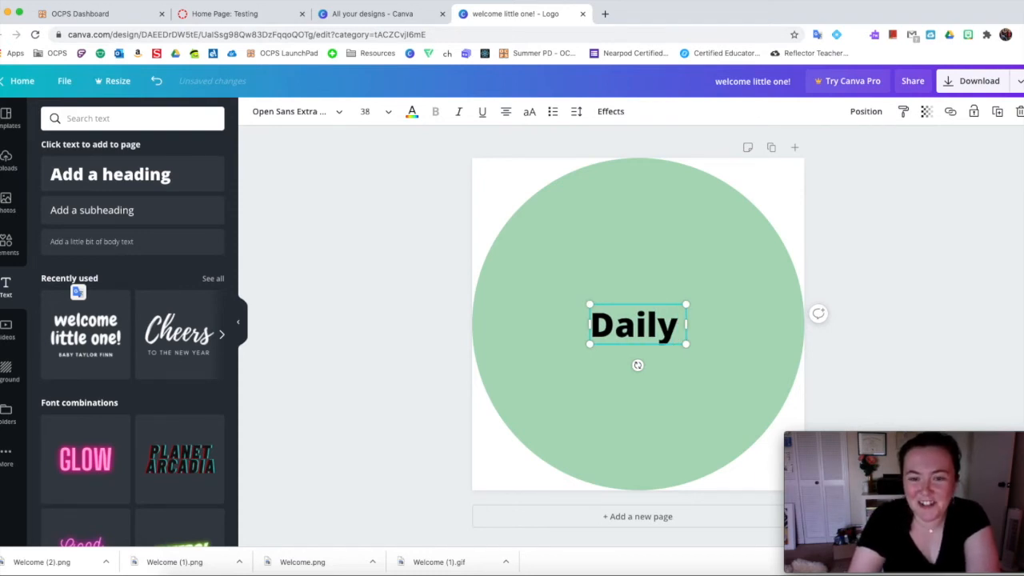
pyautogui.write('T')
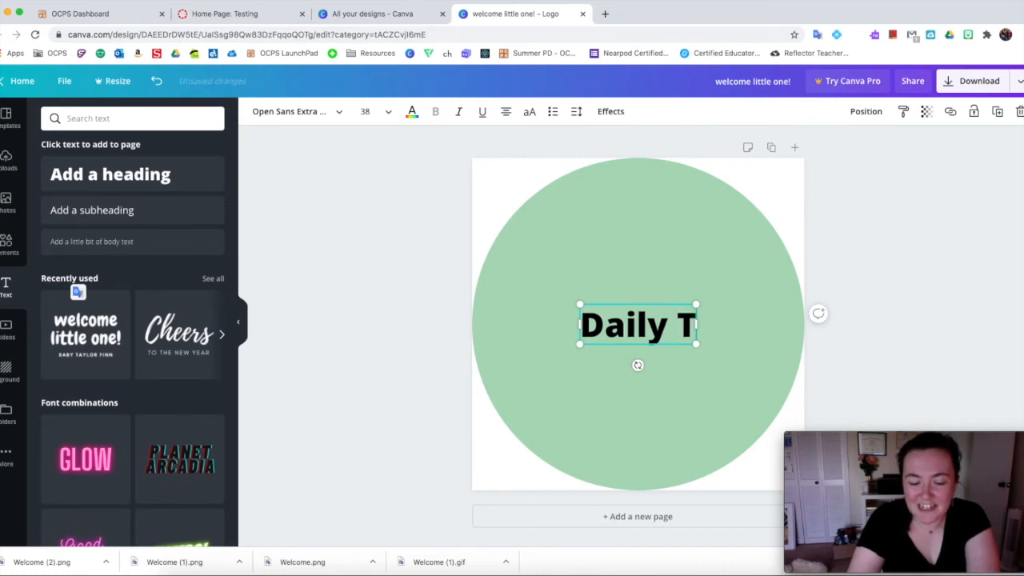
pyautogui.write('eams Meeting')
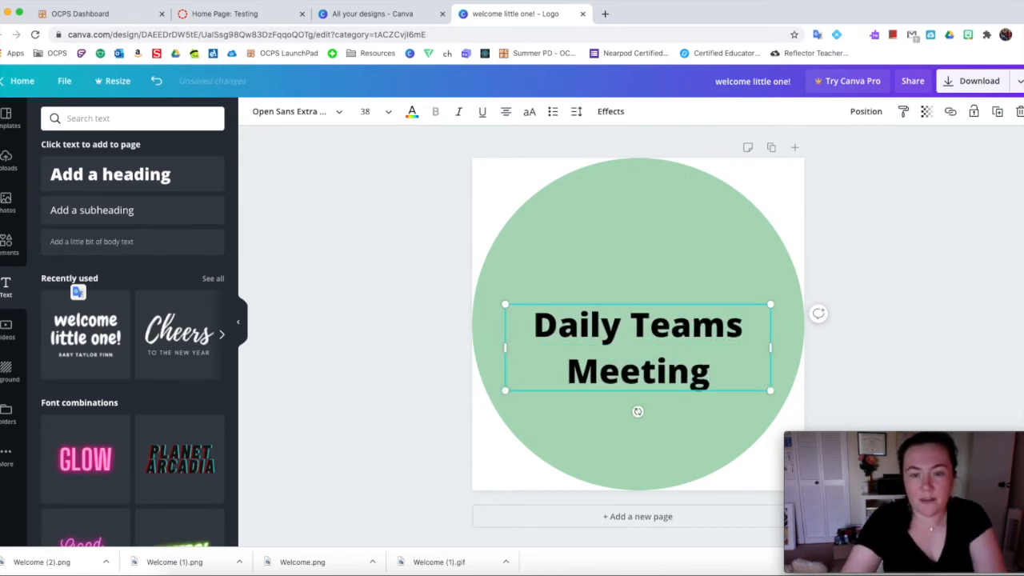
# Step: Change the font of the whole "Daily Teams Meeting" heading to Chewy
pyautogui.tripleClick(714, 353)
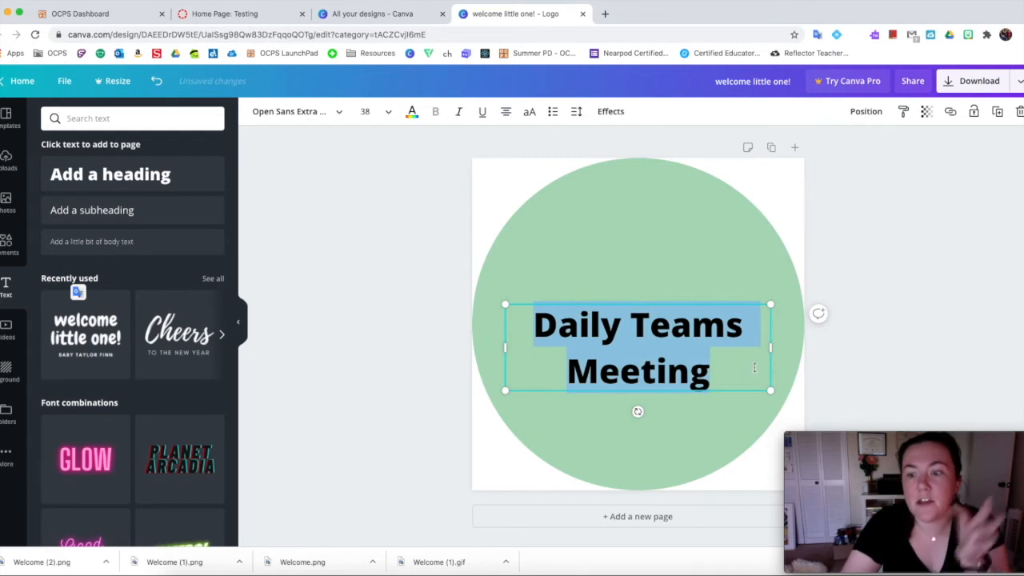
pyautogui.click(339, 114)
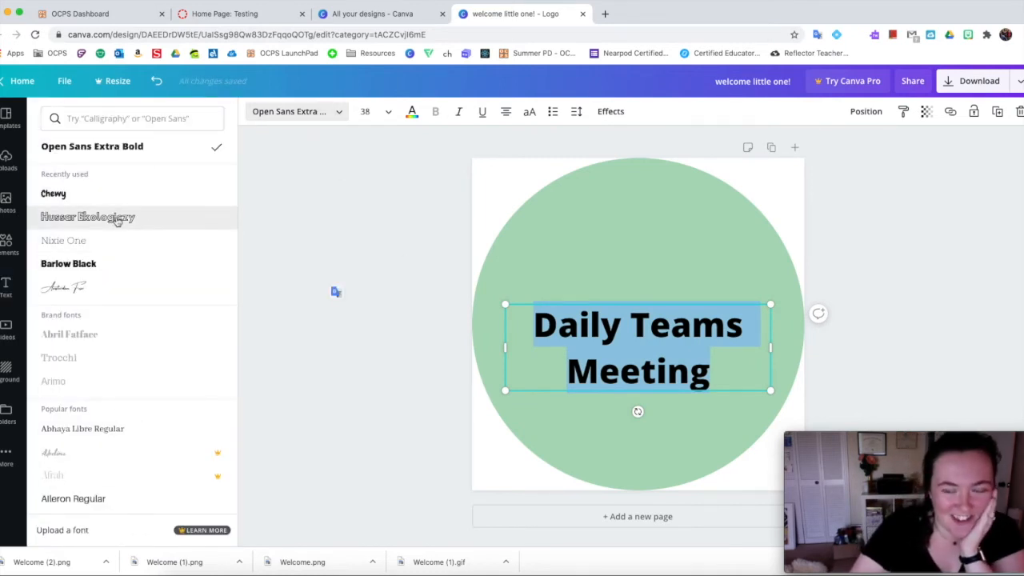
pyautogui.click(49, 197)
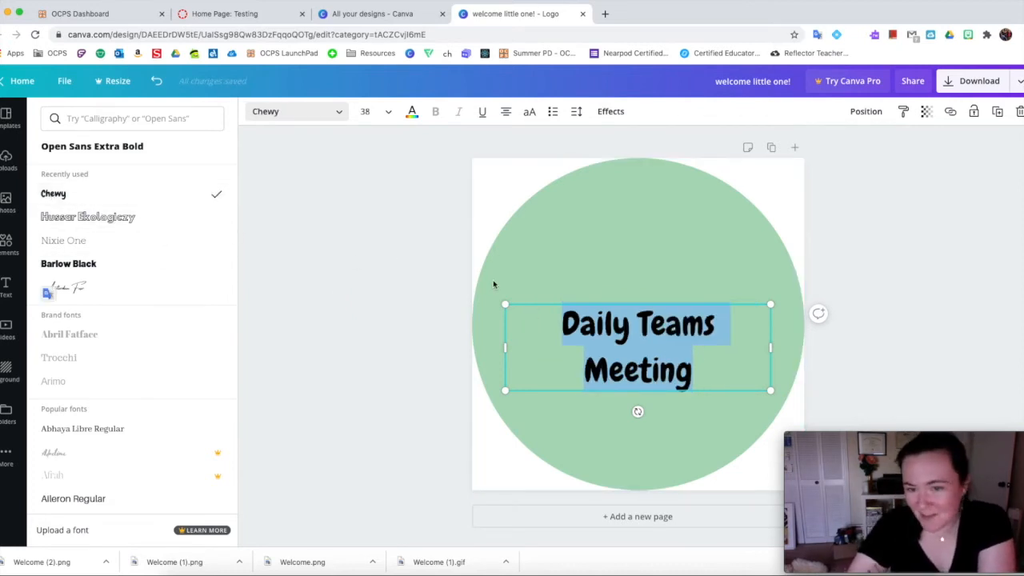
# Step: Set the heading's font size to 56 and move the text up to the vertical center of the circle
pyautogui.click(366, 111)
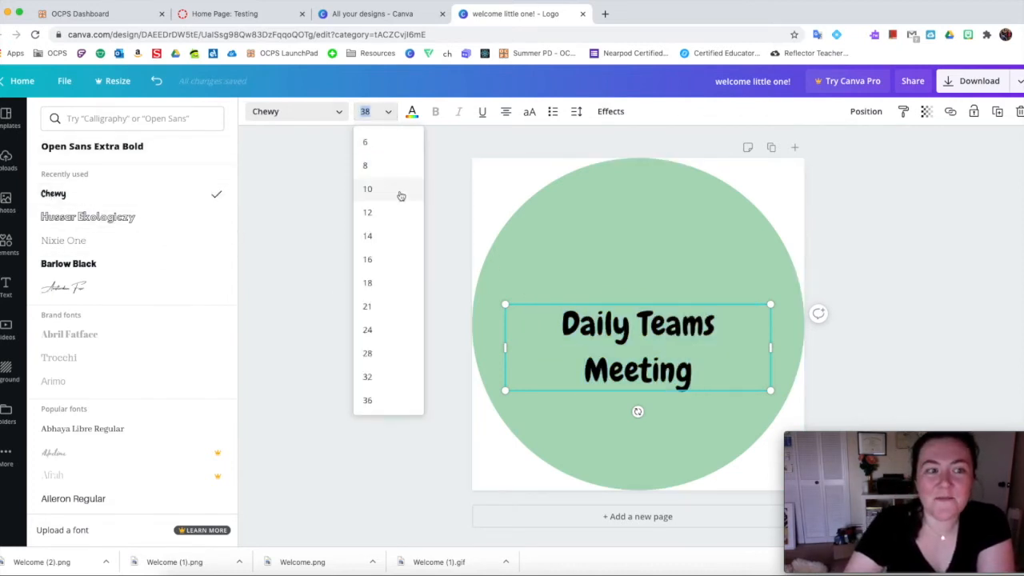
pyautogui.scroll(-1, 382, 366)
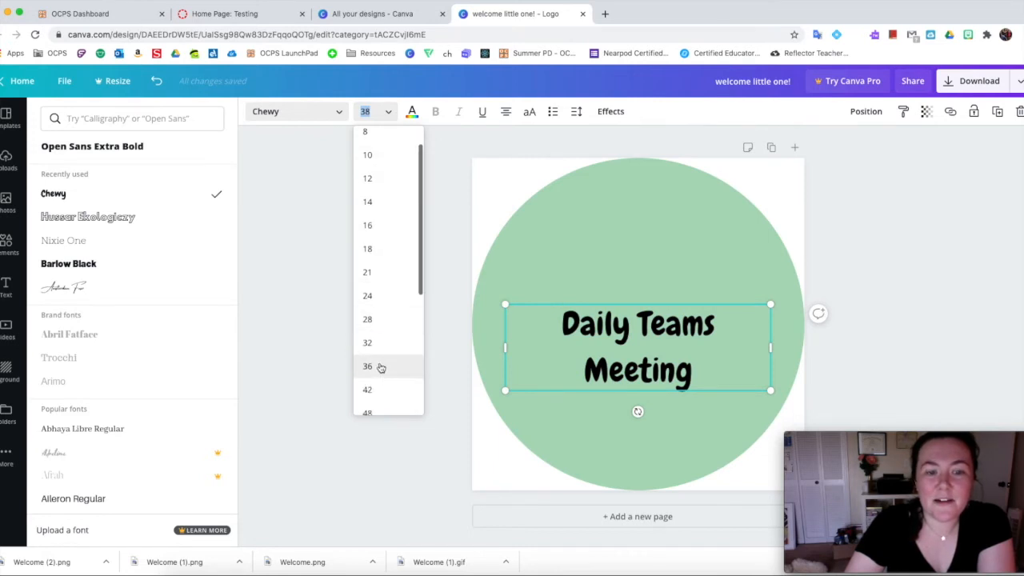
pyautogui.click(380, 366)
pyautogui.click(383, 116)
pyautogui.scroll(-3, 384, 256)
pyautogui.click(367, 211)
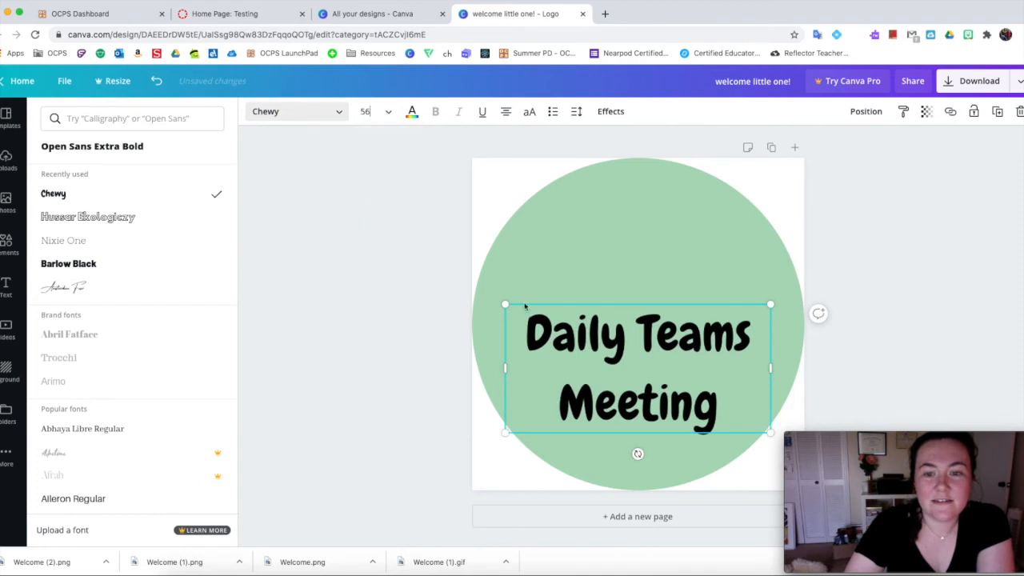
pyautogui.moveTo(632, 304); pyautogui.dragTo(632, 260)
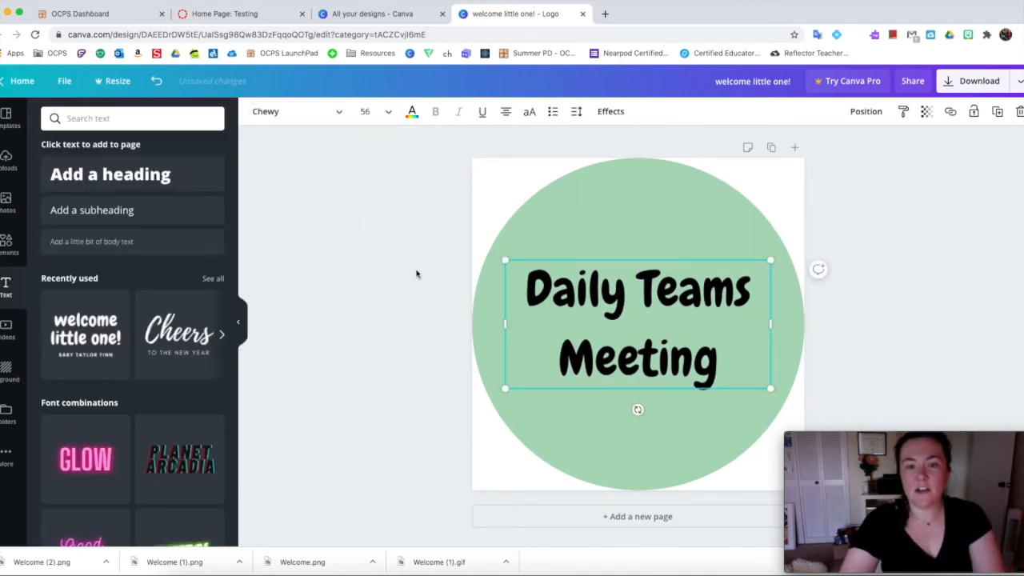
pyautogui.click(416, 274)
# Step: Search the elements for "circle border" and add the white brush-stroke ring to the design
pyautogui.click(8, 245)
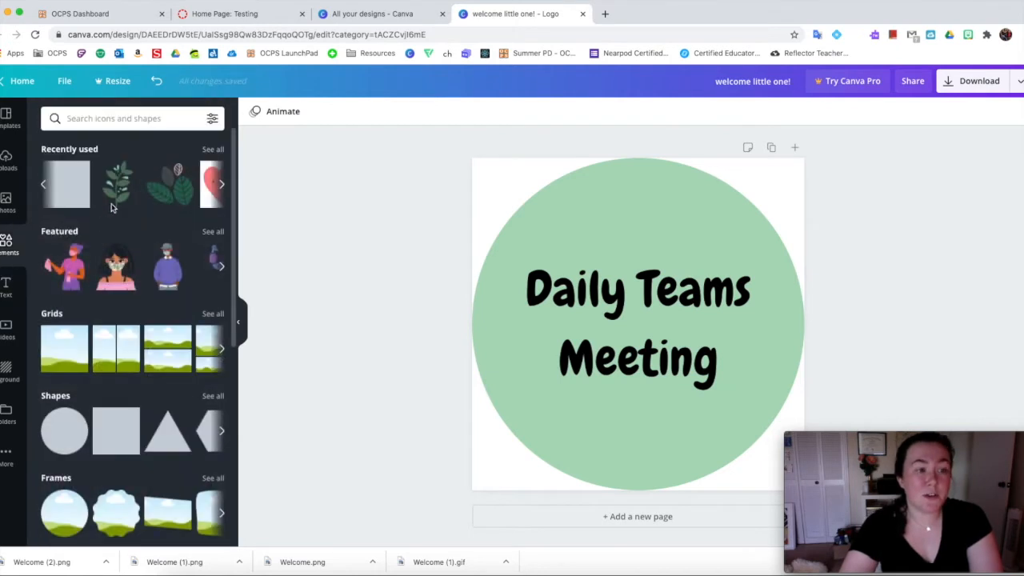
pyautogui.click(120, 118)
pyautogui.write('circle border')
pyautogui.press('Return')
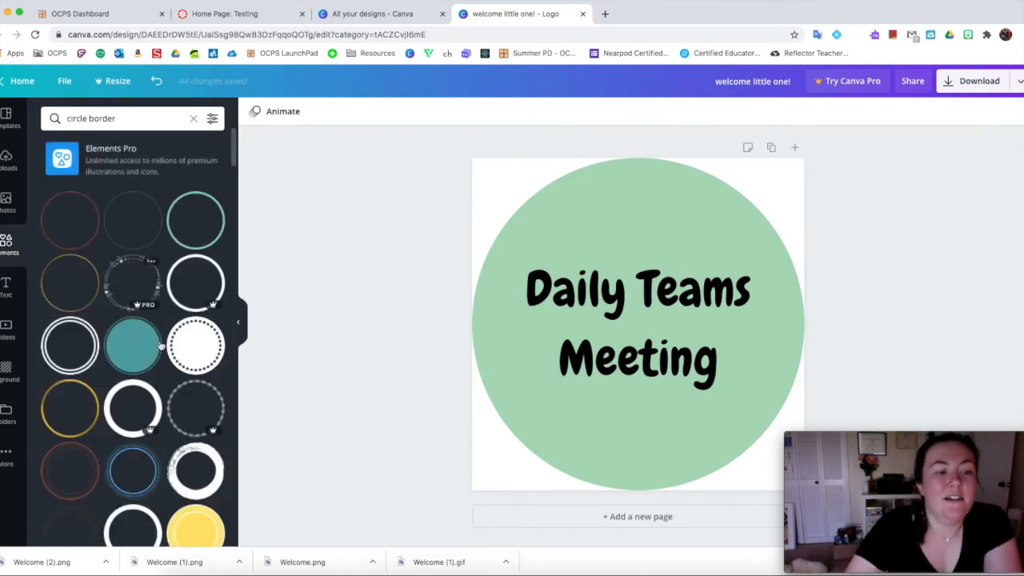
pyautogui.scroll(-1, 195, 468)
pyautogui.click(196, 464)
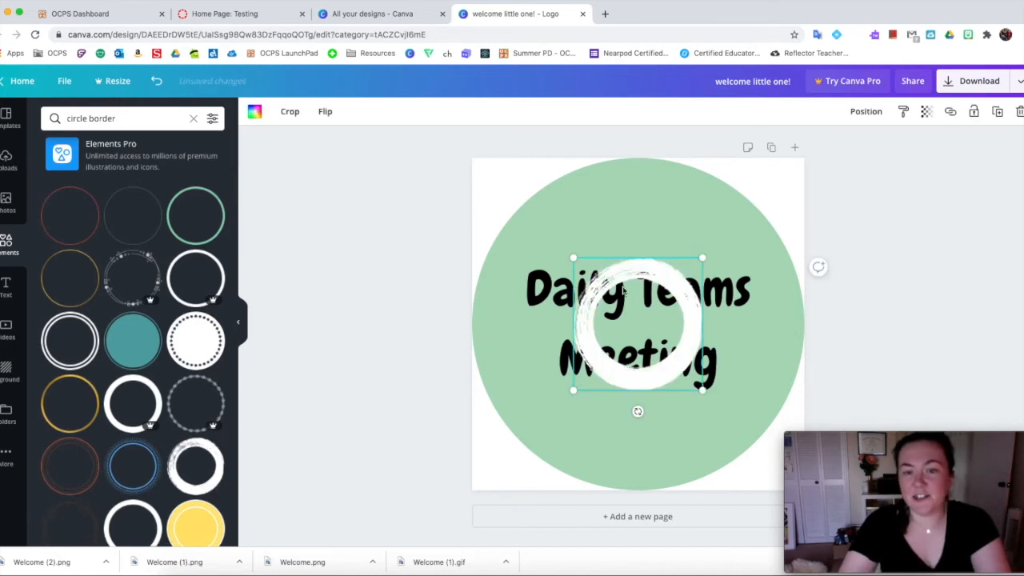
# Step: Enlarge the white brush-stroke ring to nearly fill the green circle and center it on the circle
pyautogui.moveTo(623, 288); pyautogui.dragTo(551, 210)
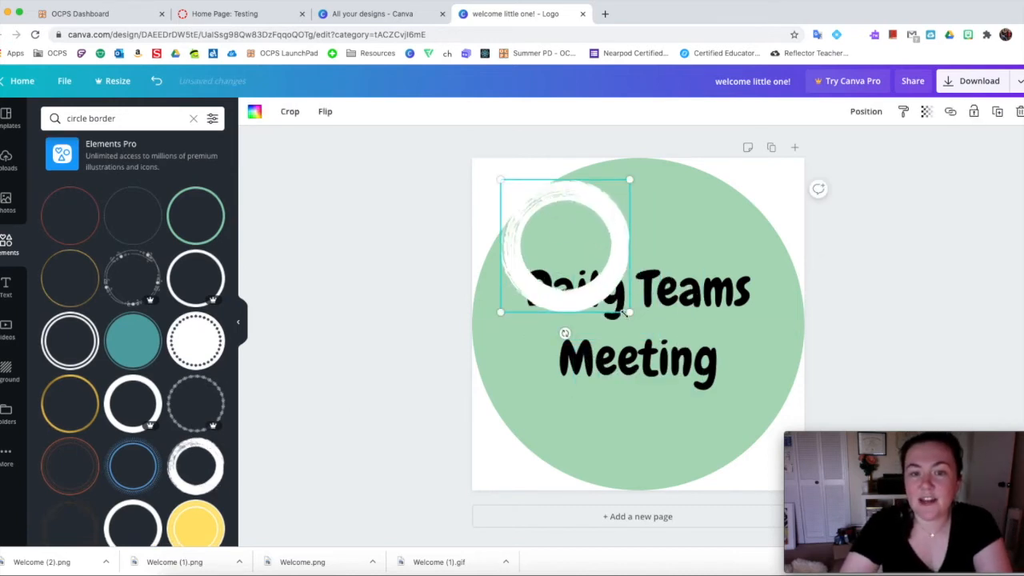
pyautogui.moveTo(630, 312); pyautogui.dragTo(801, 485)
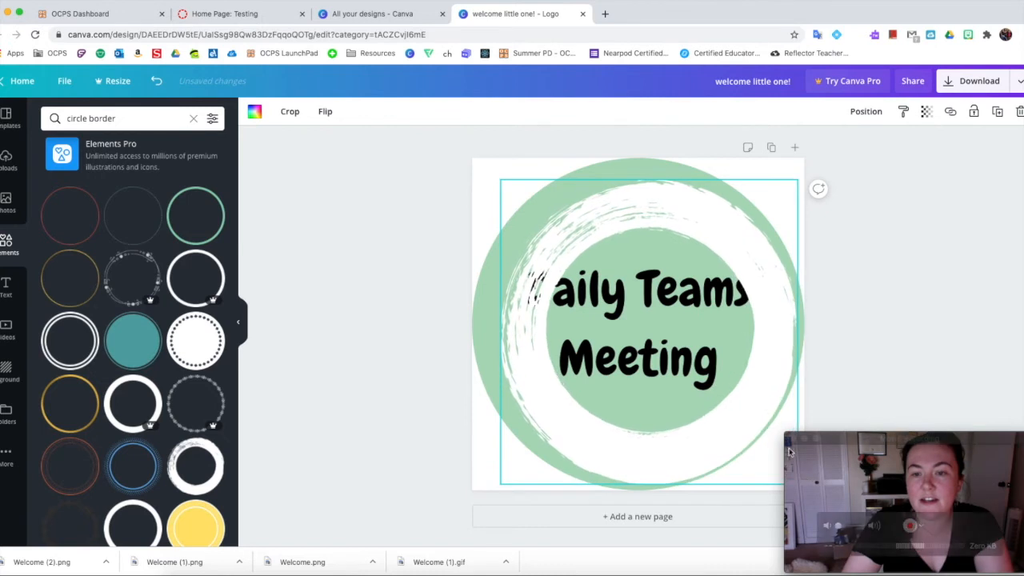
pyautogui.moveTo(762, 337); pyautogui.dragTo(744, 318)
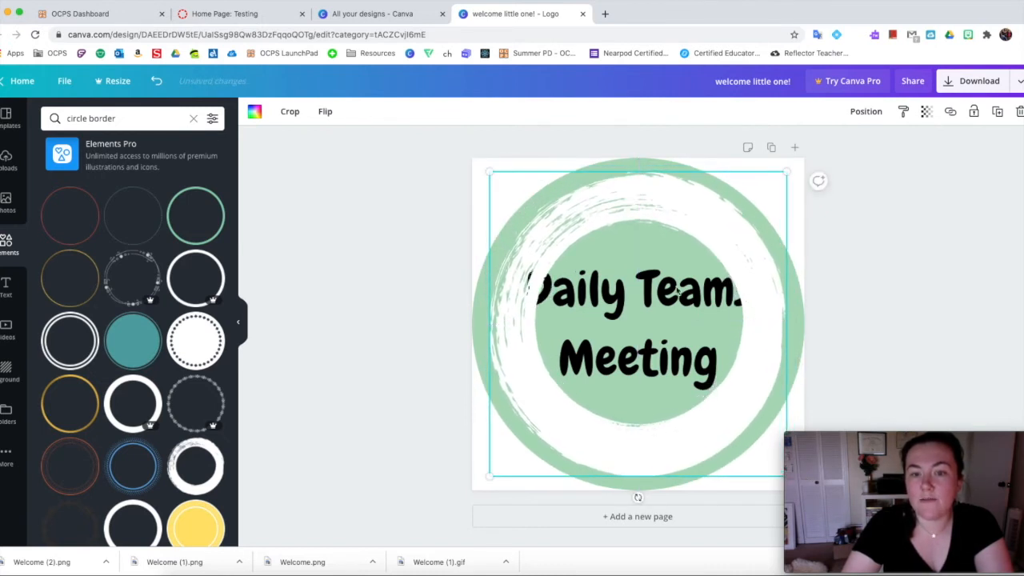
# Step: Send the white ring backward so it sits behind the "Daily Teams Meeting" heading
pyautogui.rightClick(737, 279)
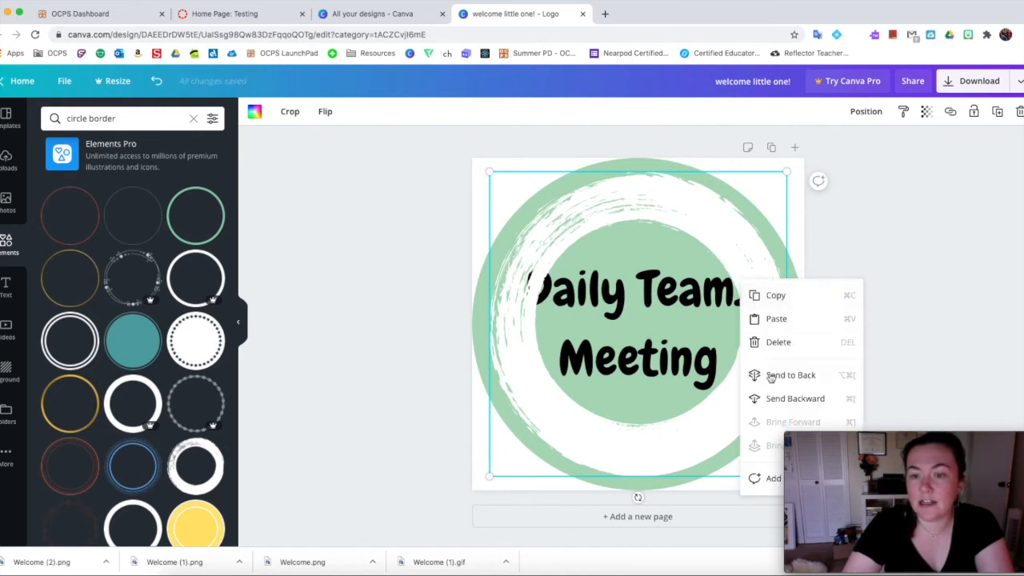
pyautogui.click(780, 399)
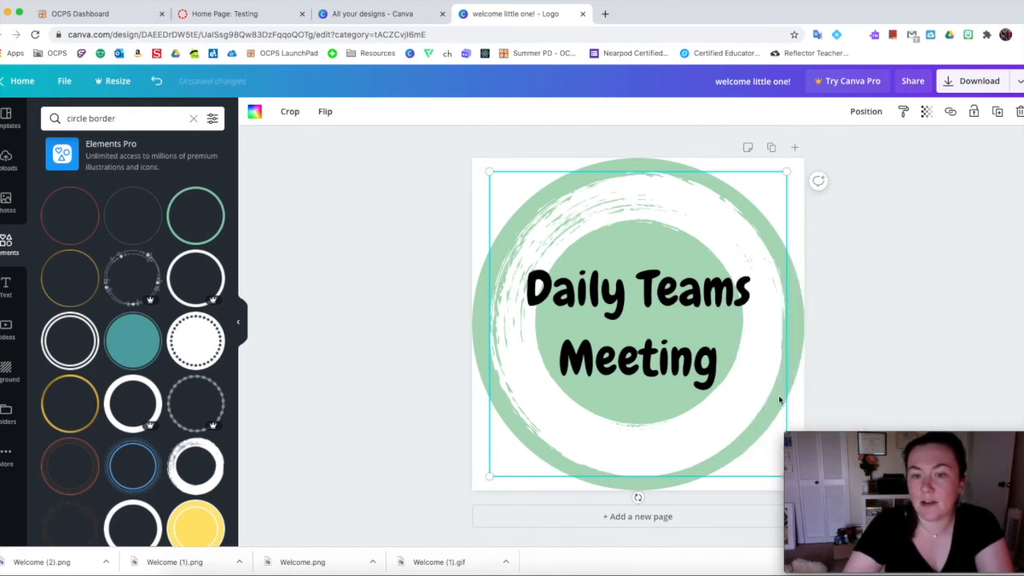
pyautogui.click(434, 305)
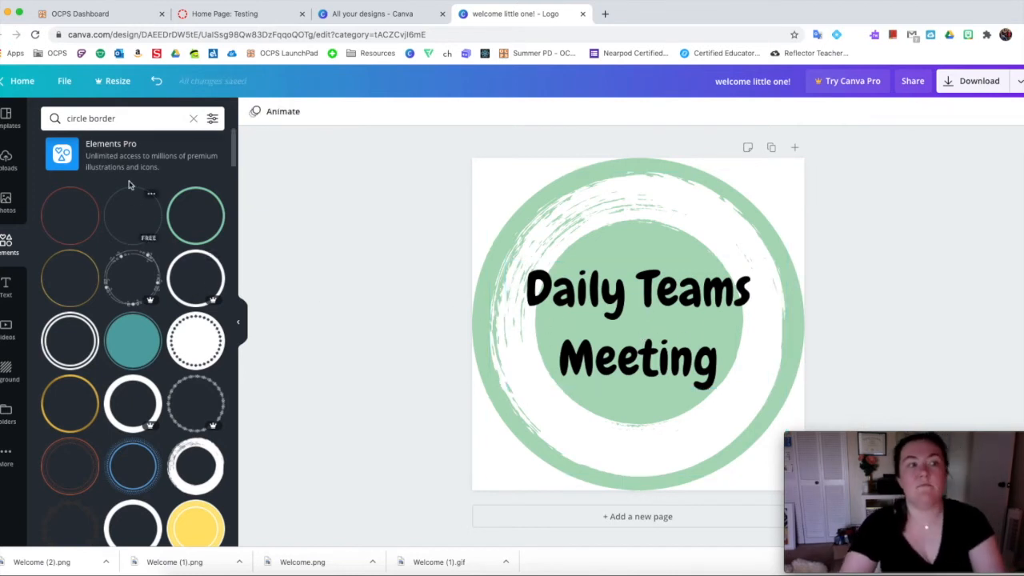
# Step: Search the elements for "plant", add the two-leaf green sprout, and place it at the base of the circle below the heading
pyautogui.click(116, 120)
pyautogui.write('plant')
pyautogui.press('Return')
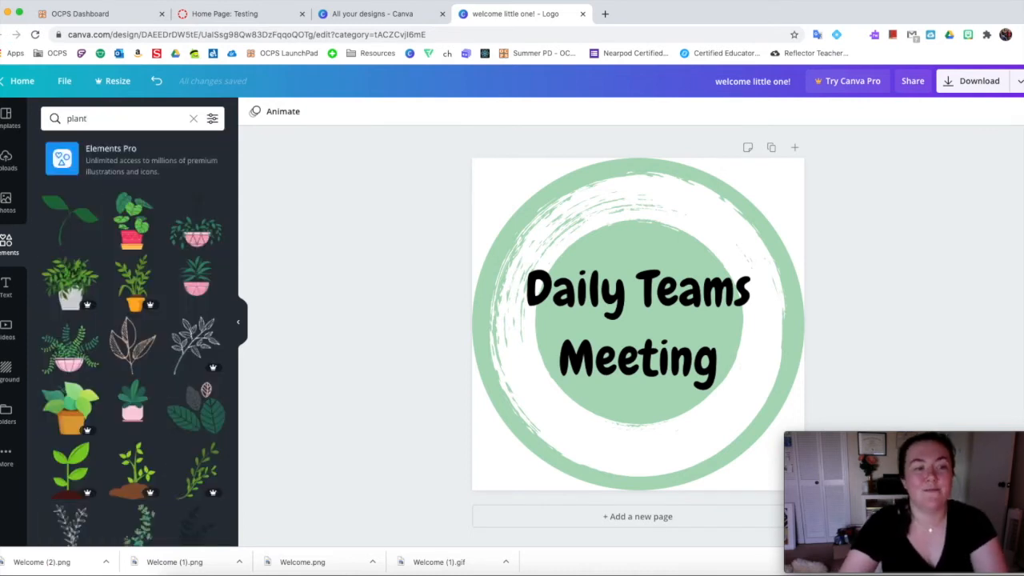
pyautogui.click(60, 212)
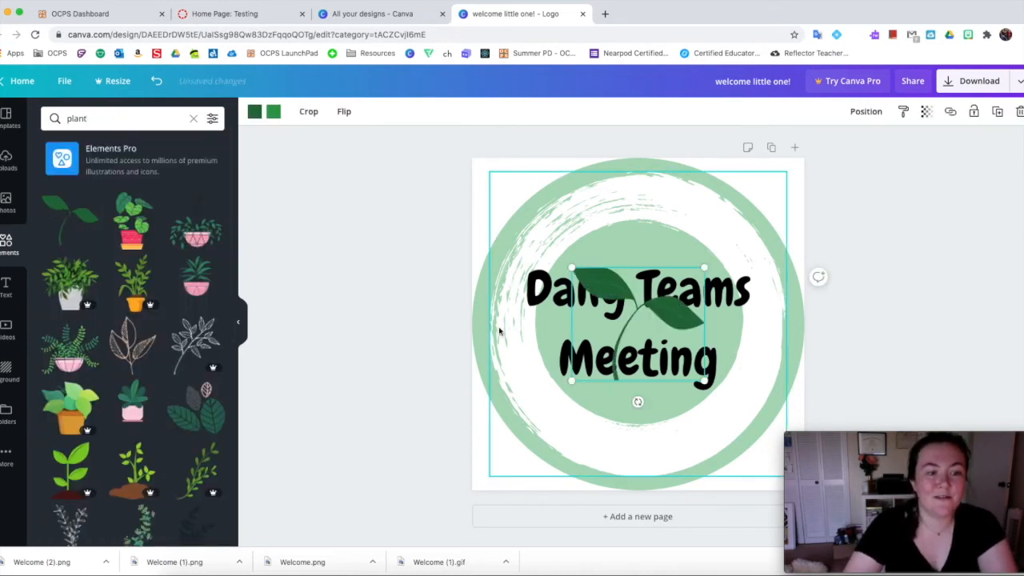
pyautogui.moveTo(666, 323); pyautogui.dragTo(682, 416)
pyautogui.click(875, 327)
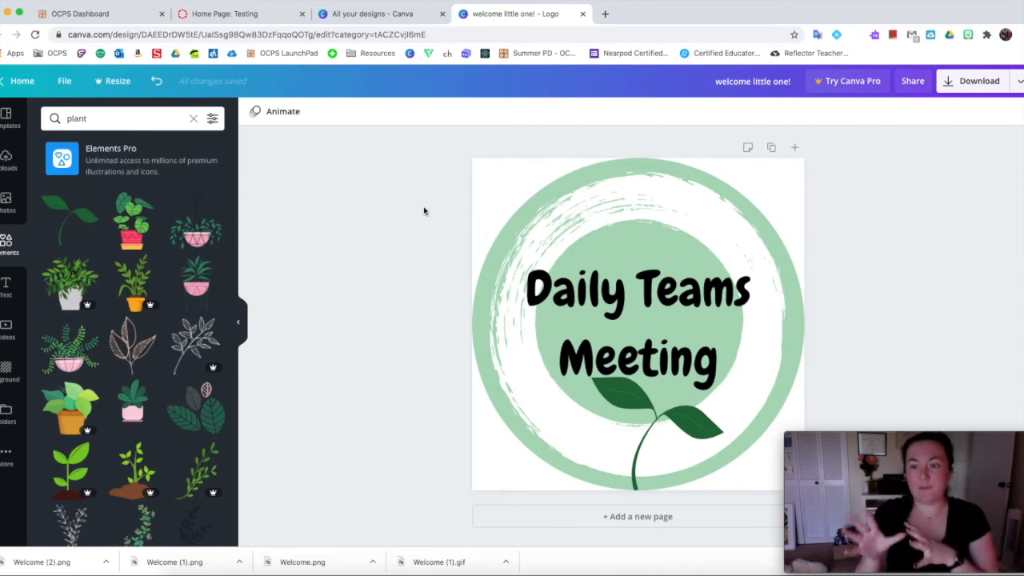
# Step: Duplicate the finished "Daily Teams Meeting" button page
pyautogui.click(771, 149)
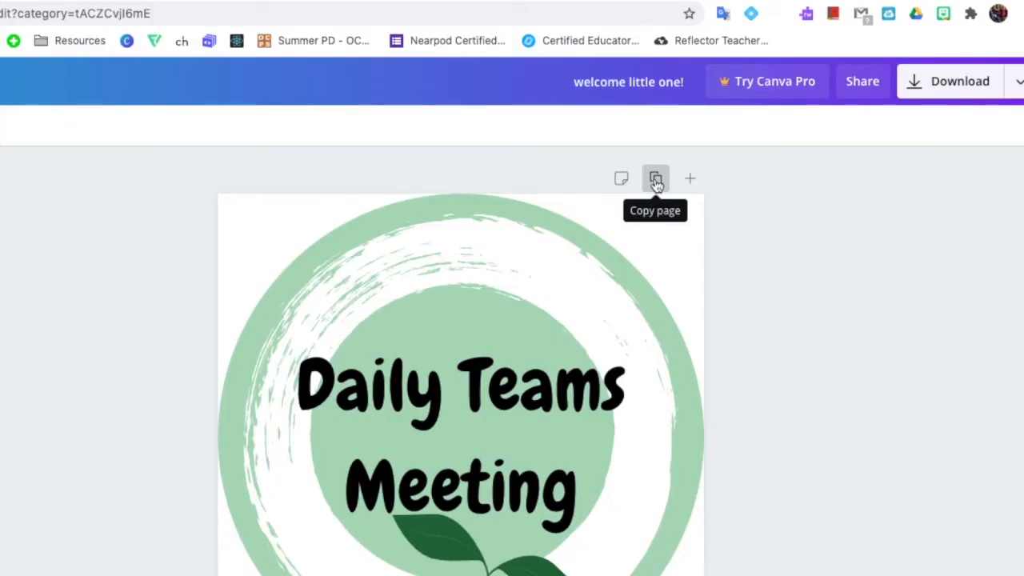
pyautogui.click(656, 181)
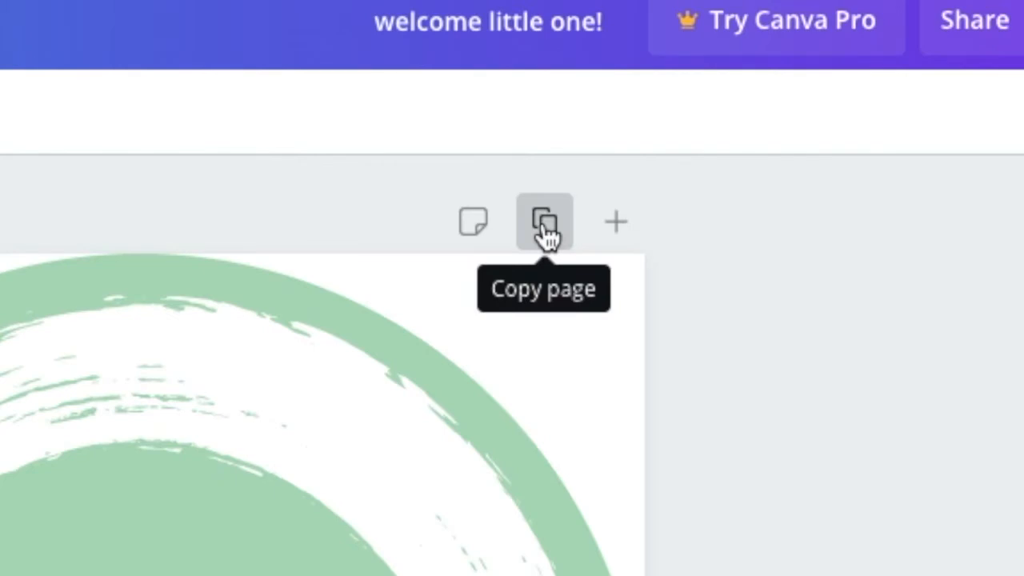
pyautogui.click(546, 232)
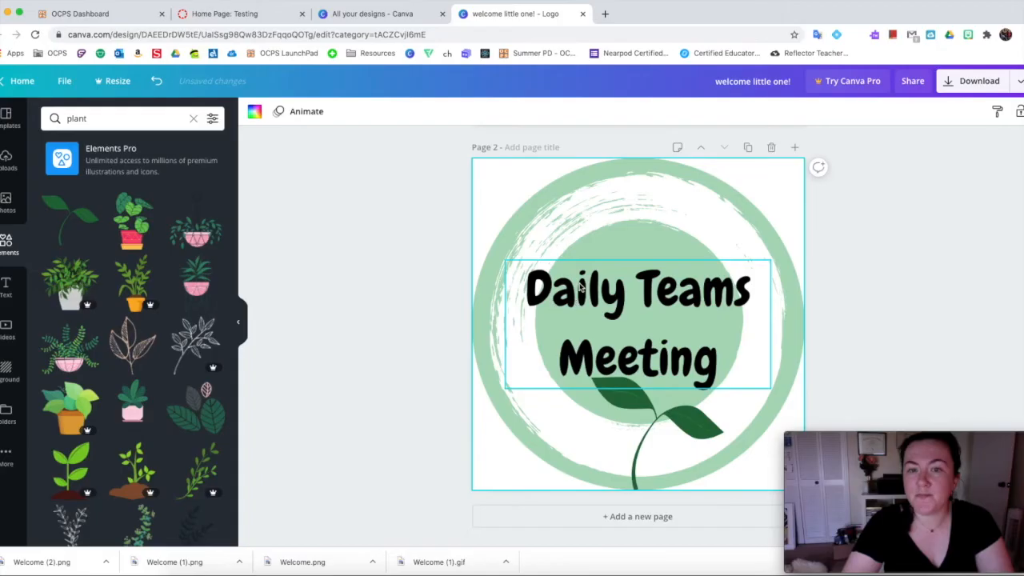
# Step: Replace the heading text on page 2 with "Classroom Information"
pyautogui.click(633, 285)
pyautogui.click(633, 286)
pyautogui.press('super+a')
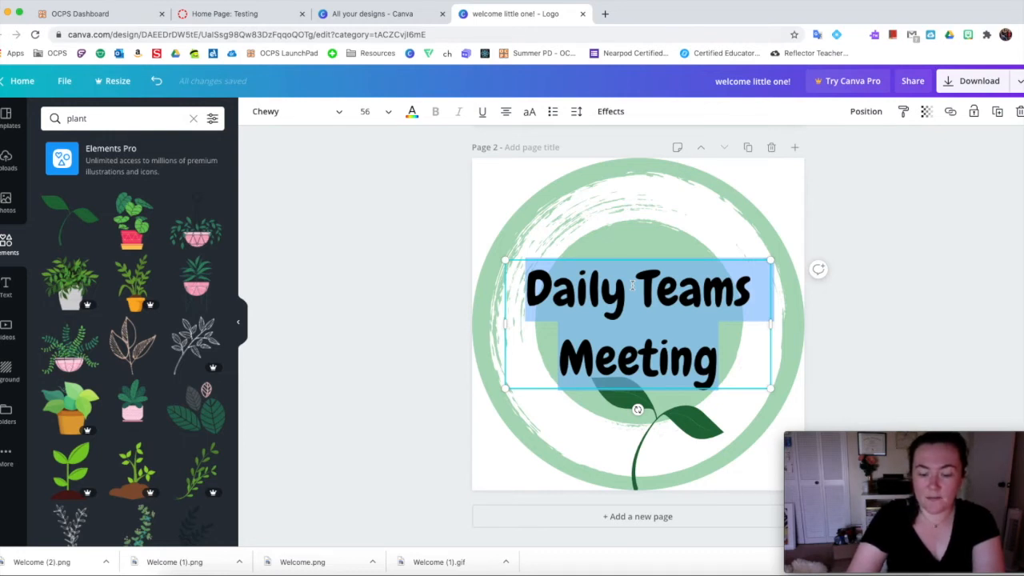
pyautogui.write('Classo')
pyautogui.press('BackSpace')
pyautogui.write('room Inf')
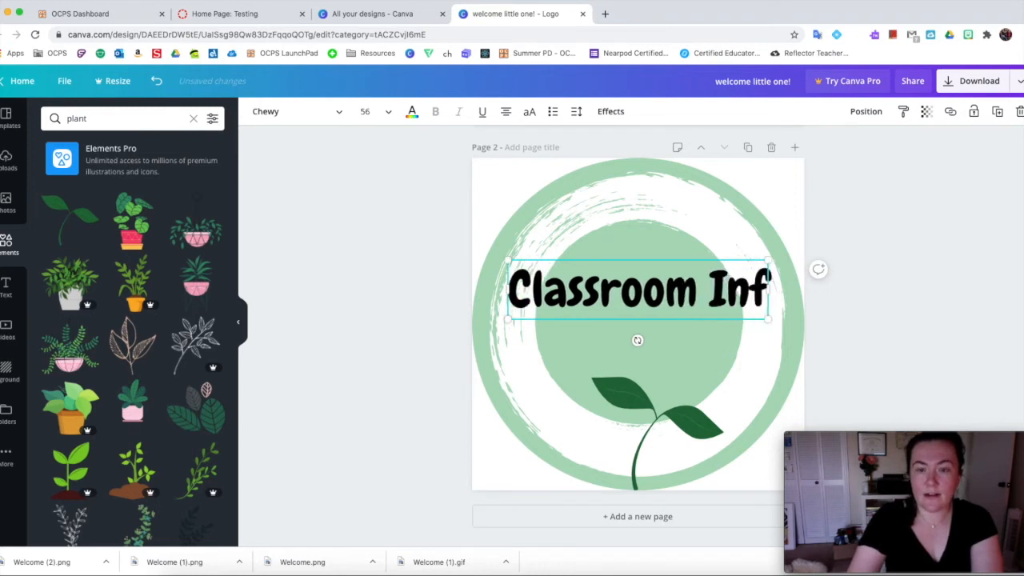
pyautogui.write('ormation')
# Step: Replace the sprout on the "Classroom Information" page with the pair of green palm leaves, placed below the heading
pyautogui.click(690, 424)
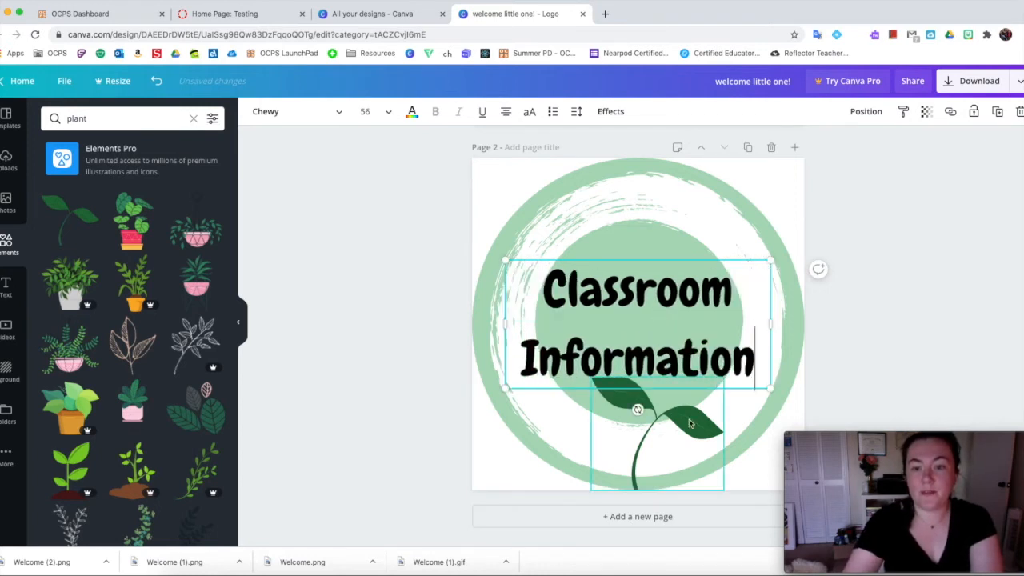
pyautogui.press('Delete')
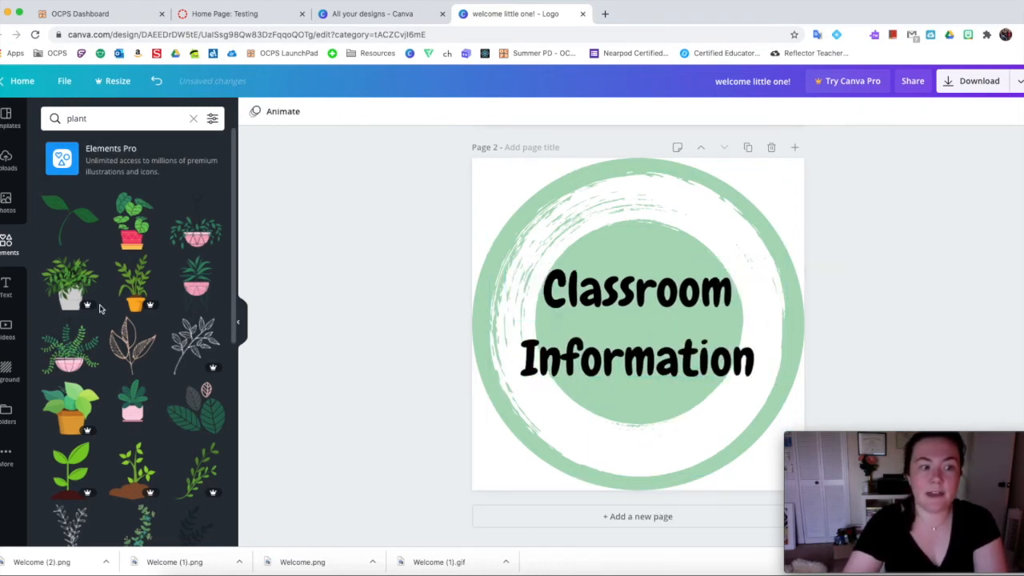
pyautogui.scroll(-1, 100, 312)
pyautogui.scroll(-5, 101, 313)
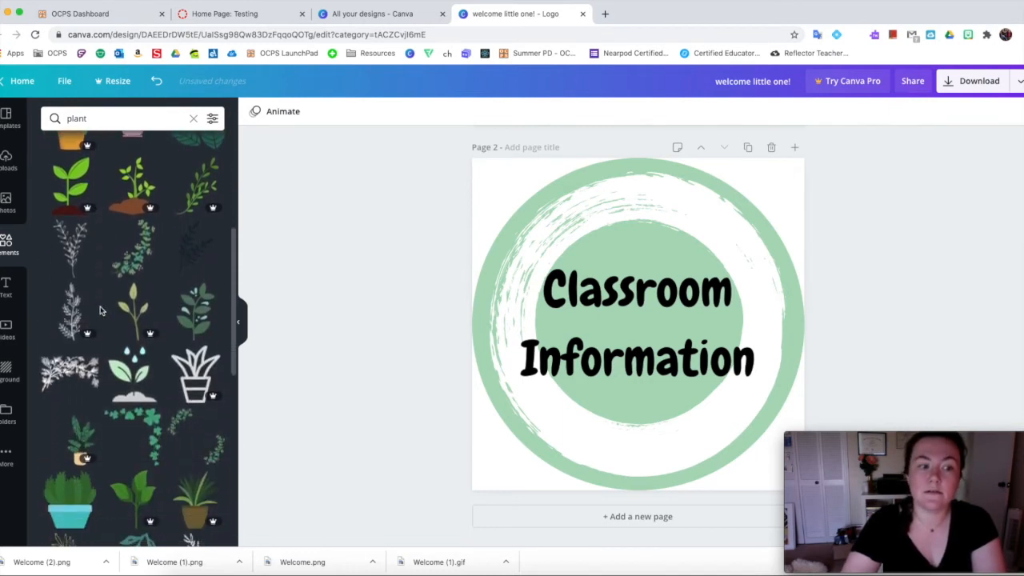
pyautogui.scroll(-5, 101, 313)
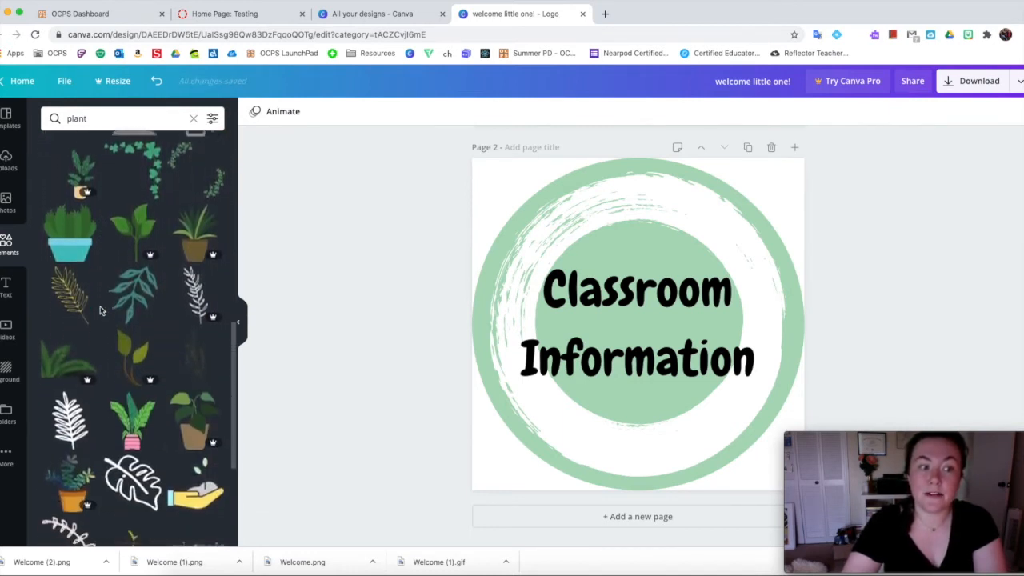
pyautogui.scroll(-5, 101, 313)
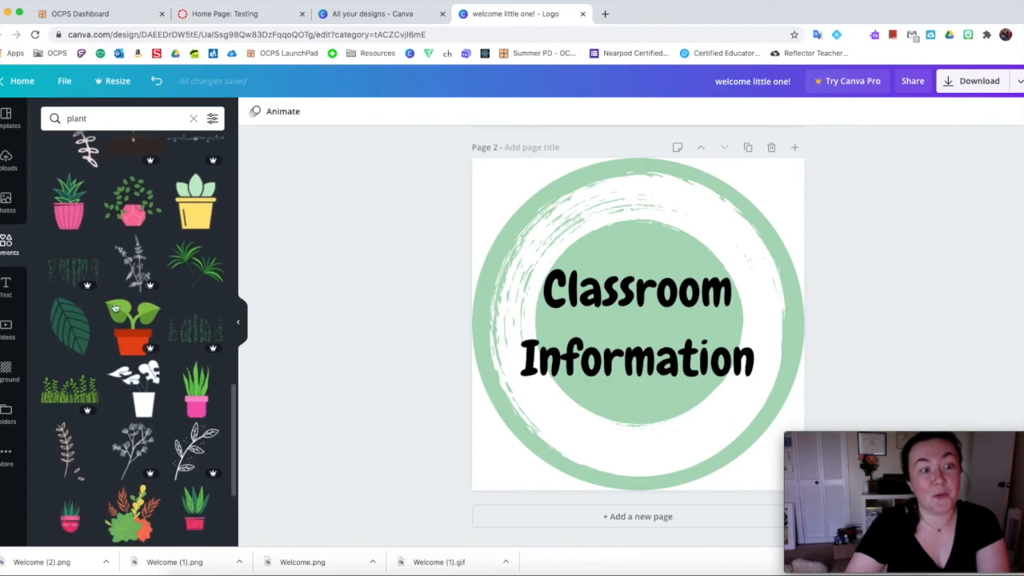
pyautogui.click(192, 270)
pyautogui.moveTo(668, 328); pyautogui.dragTo(670, 443)
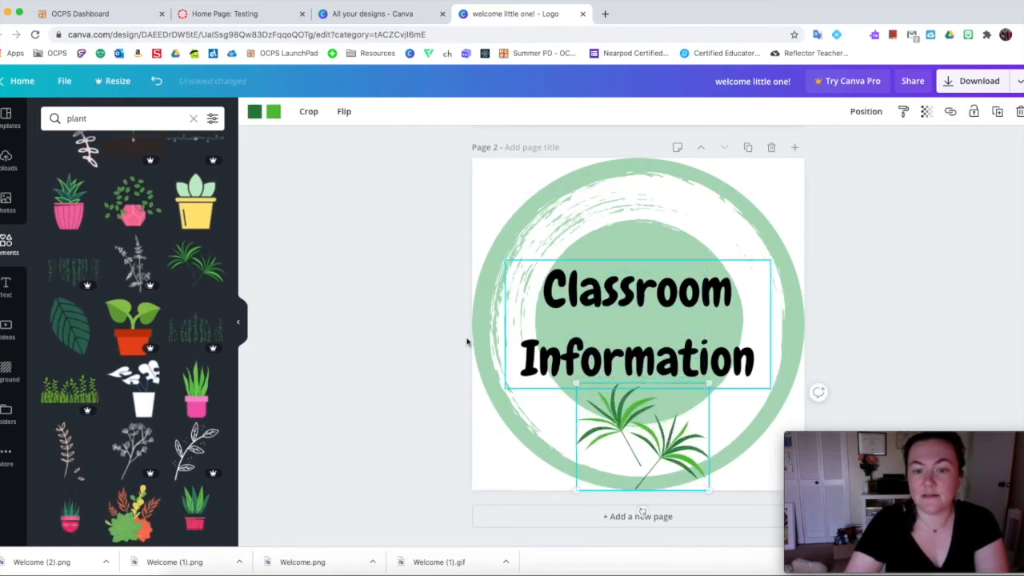
pyautogui.click(414, 306)
# Step: Duplicate the "Classroom Information" page and change the copy's heading to "Contact Information"
pyautogui.click(749, 147)
pyautogui.doubleClick(635, 293)
pyautogui.tripleClick(634, 293)
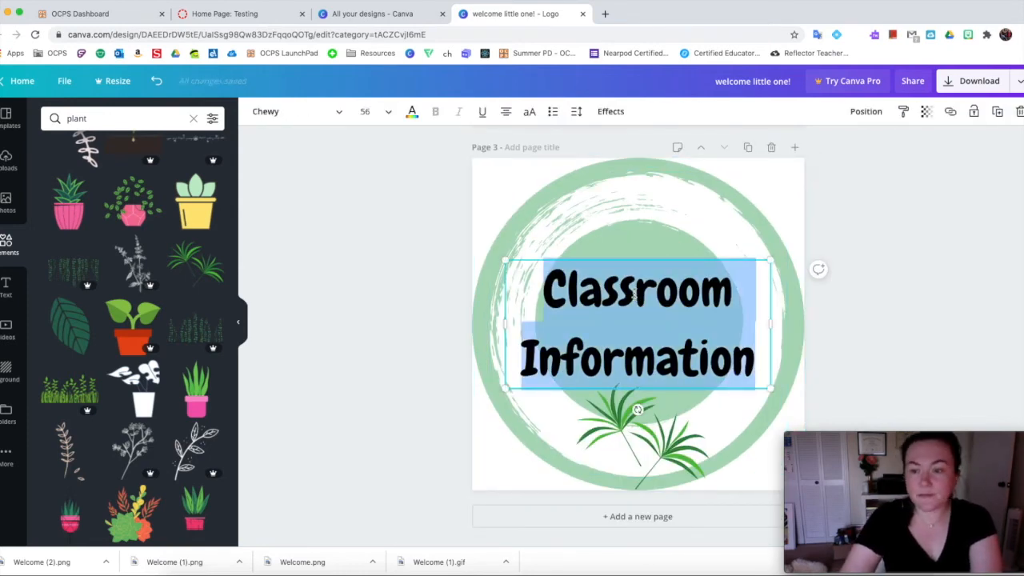
pyautogui.write('Cont')
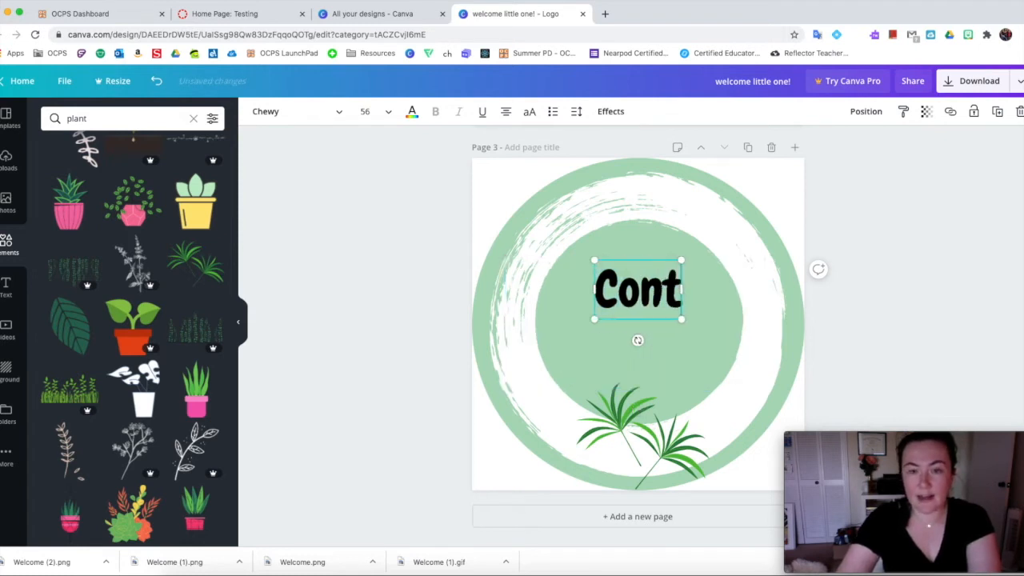
pyautogui.write('act Information')
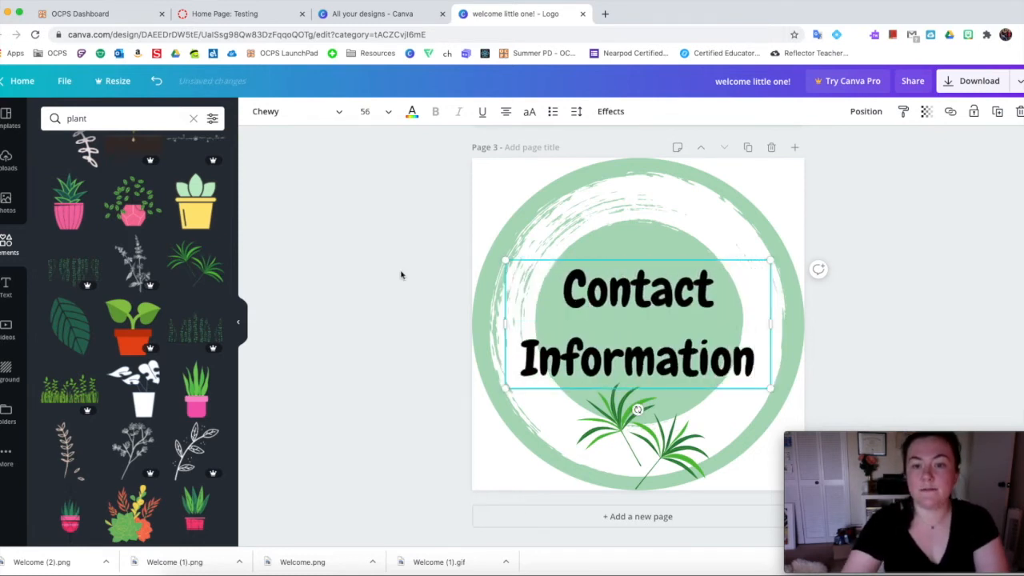
# Step: Replace the palm leaves on the "Contact Information" page with the single dark green leaf, tilted and placed below the heading
pyautogui.click(600, 418)
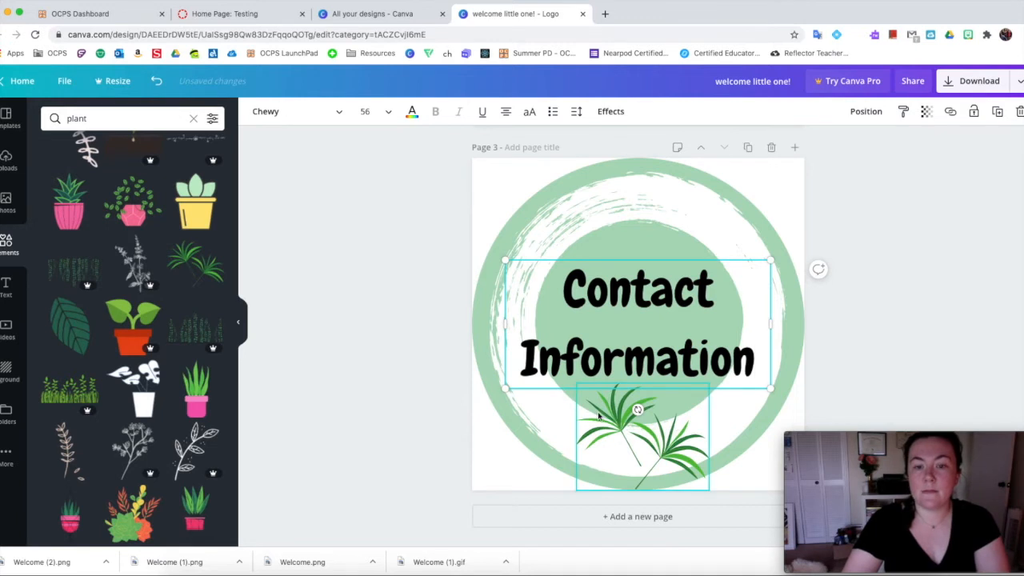
pyautogui.scroll(-1, 150, 283)
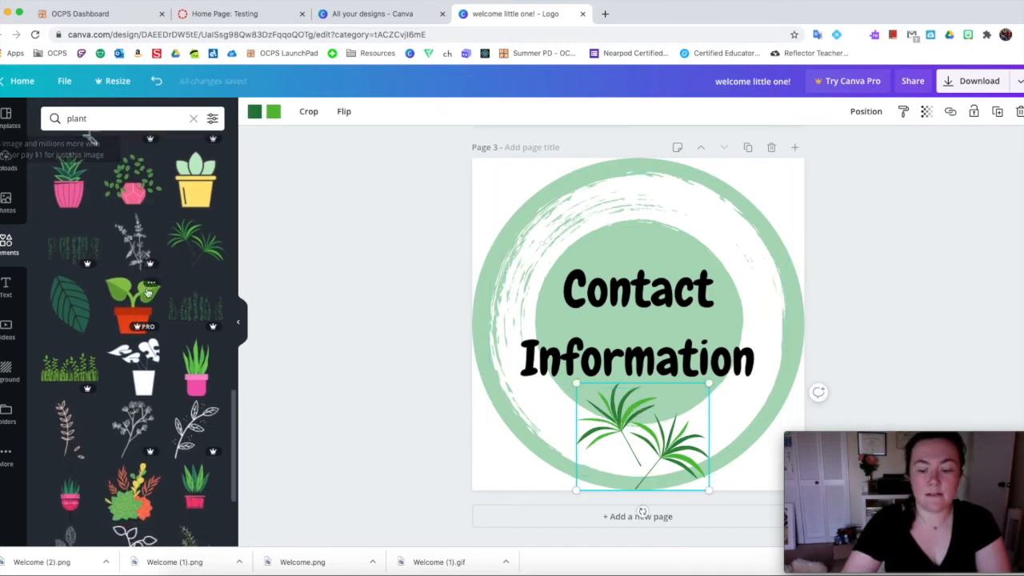
pyautogui.press('Delete')
pyautogui.click(58, 292)
pyautogui.moveTo(654, 359); pyautogui.dragTo(658, 428)
pyautogui.moveTo(603, 463); pyautogui.dragTo(621, 408)
pyautogui.click(423, 354)
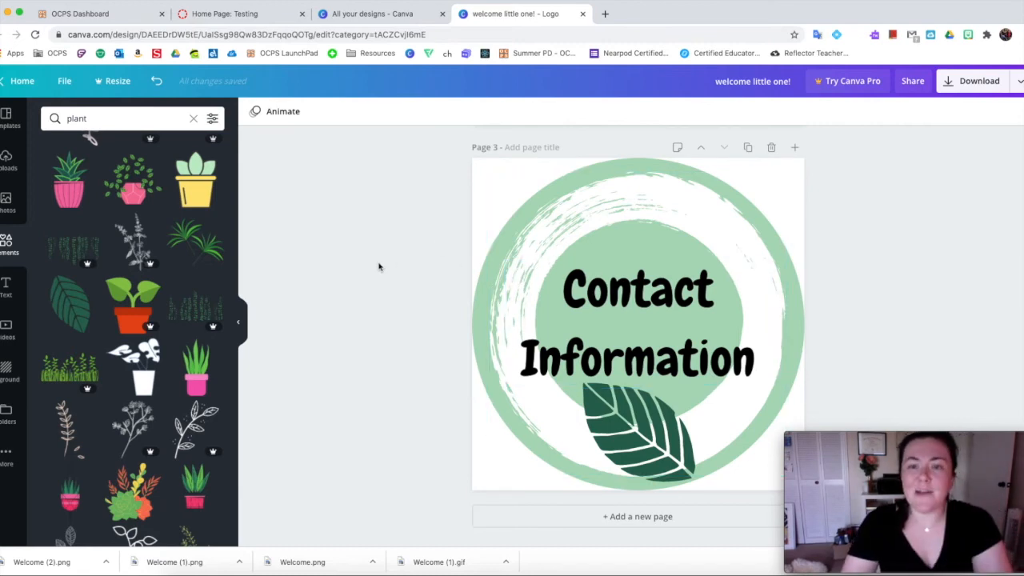
# Step: Duplicate the "Contact Information" page and change the copy's heading to "Modules"
pyautogui.scroll(10, 383, 261)
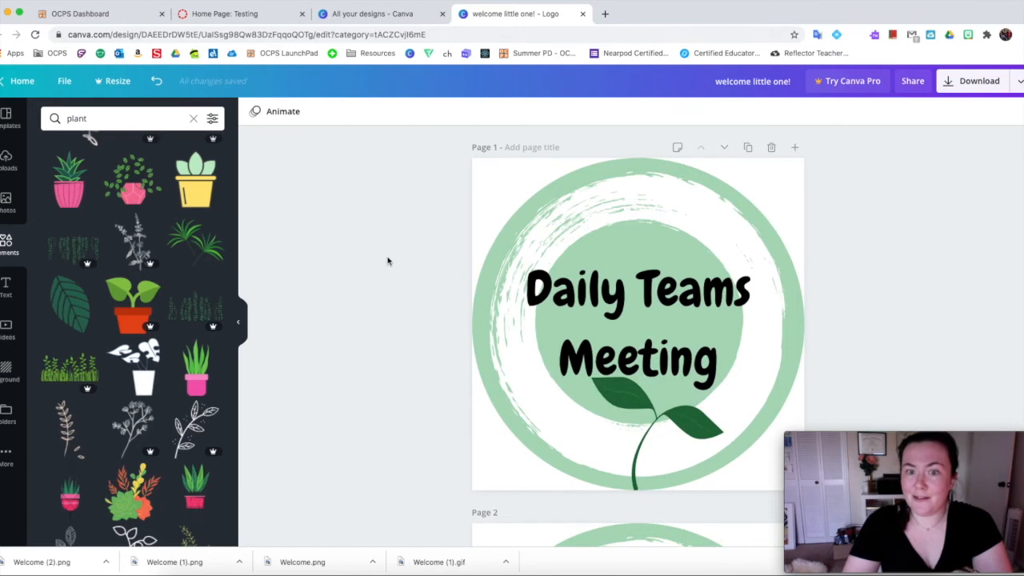
pyautogui.scroll(-8, 706, 235)
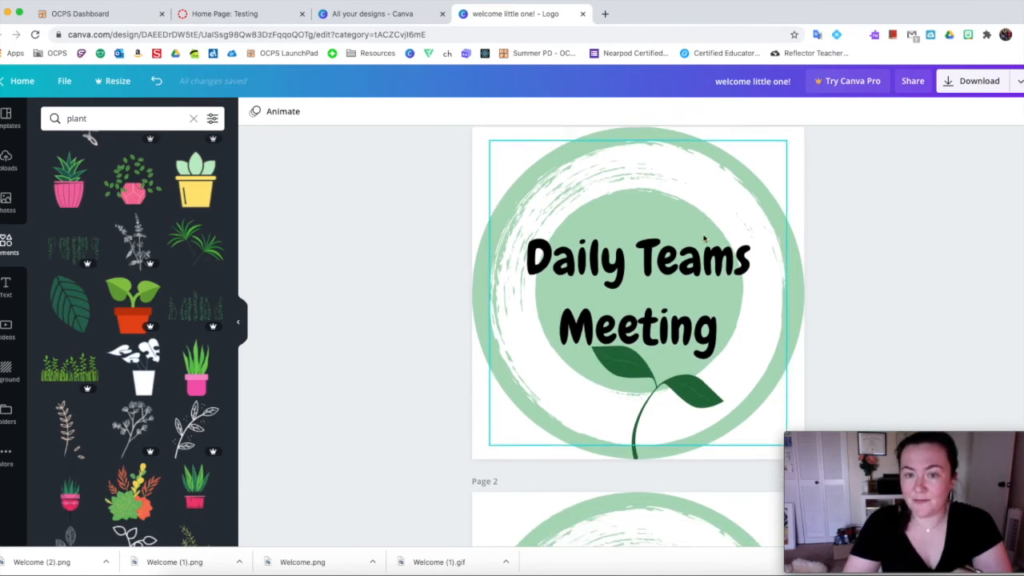
pyautogui.scroll(-3, 704, 236)
pyautogui.click(749, 152)
pyautogui.click(661, 291)
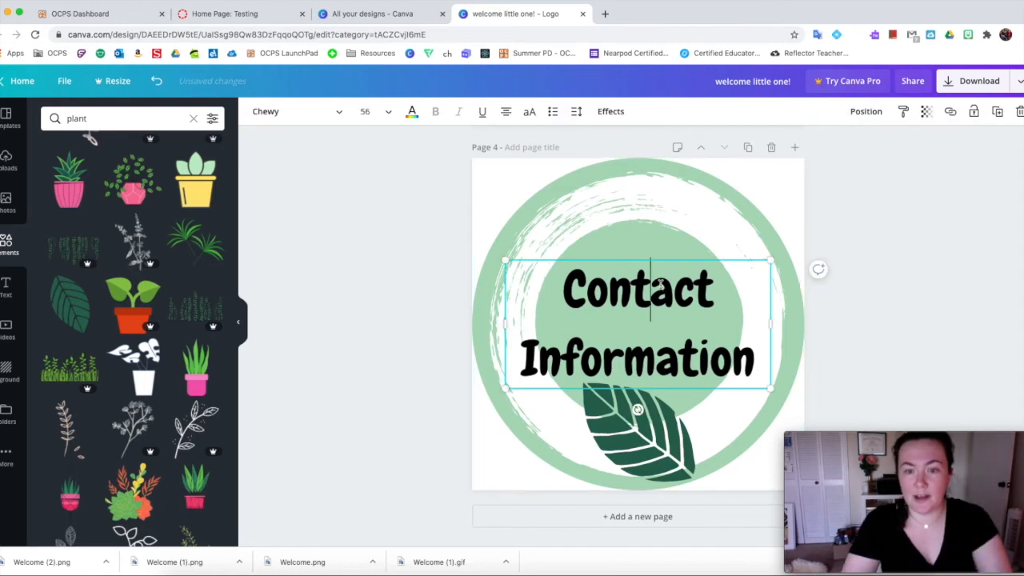
pyautogui.click(661, 291)
pyautogui.write('Mpd')
pyautogui.press('BackSpace')
pyautogui.press('BackSpace')
pyautogui.write('odules')
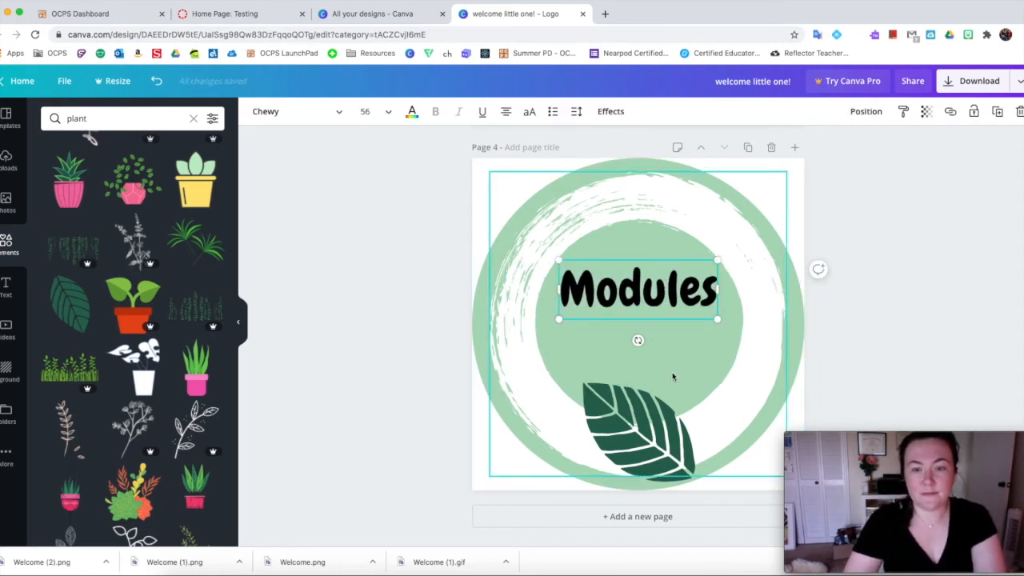
# Step: Replace the dark leaf on the "Modules" page with the green fern frond, enlarged and placed below the heading
pyautogui.click(640, 412)
pyautogui.press('Delete')
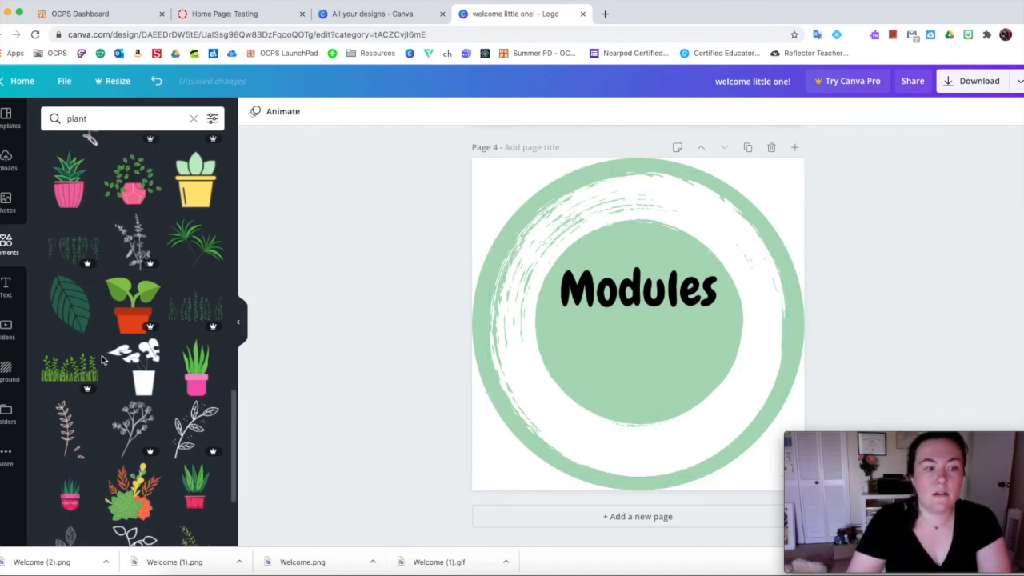
pyautogui.scroll(-8, 96, 336)
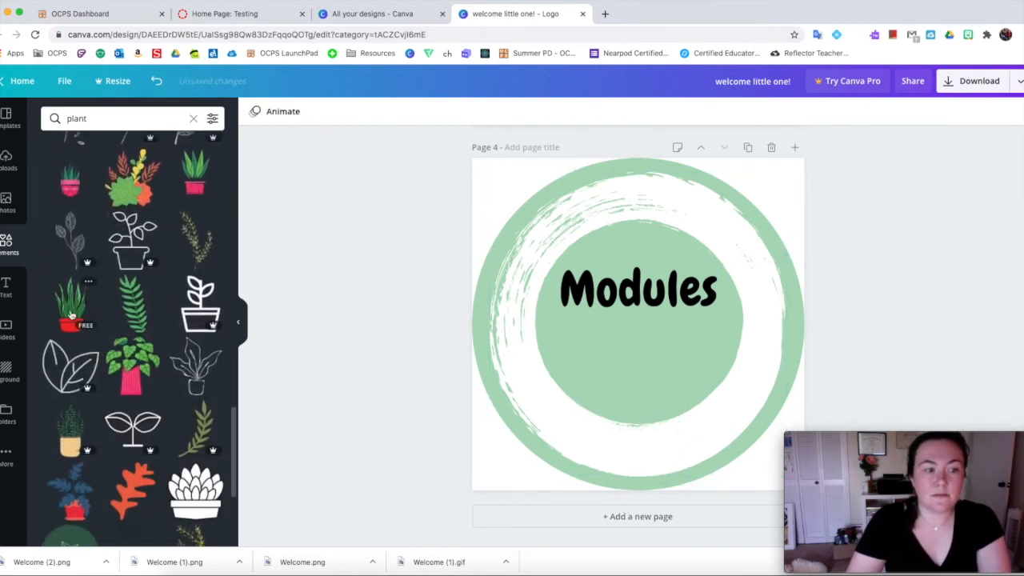
pyautogui.click(135, 303)
pyautogui.moveTo(645, 336); pyautogui.dragTo(644, 436)
pyautogui.moveTo(609, 349); pyautogui.dragTo(577, 322)
pyautogui.moveTo(636, 388); pyautogui.dragTo(642, 384)
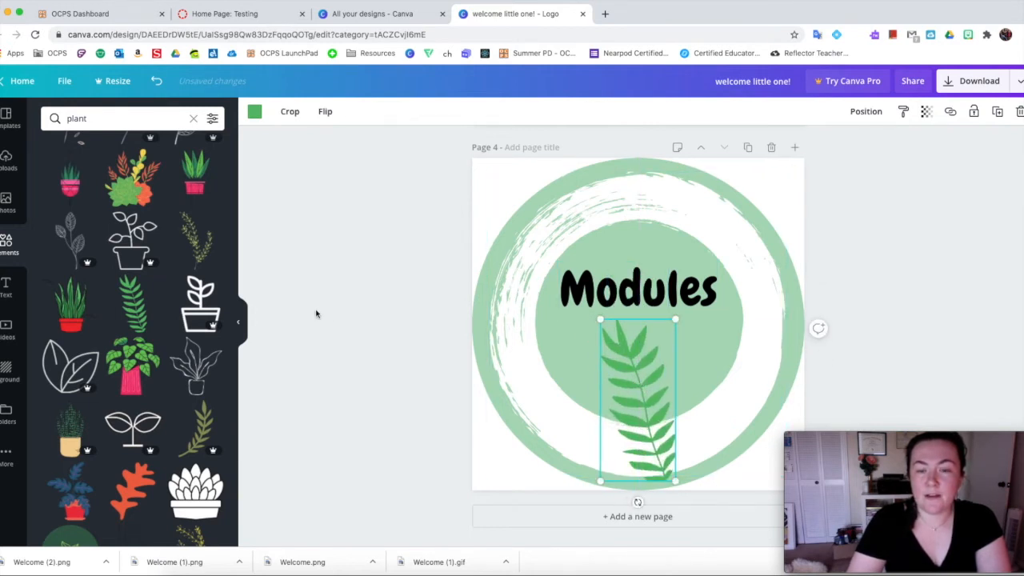
pyautogui.click(391, 295)
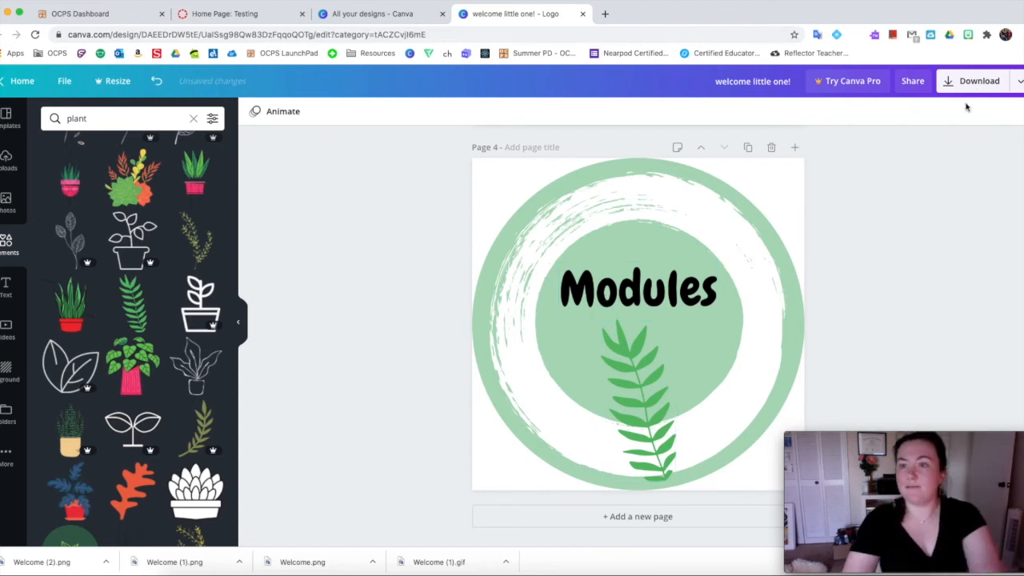
# Step: Download all four button pages as PNG files and dismiss the print offer
pyautogui.click(984, 83)
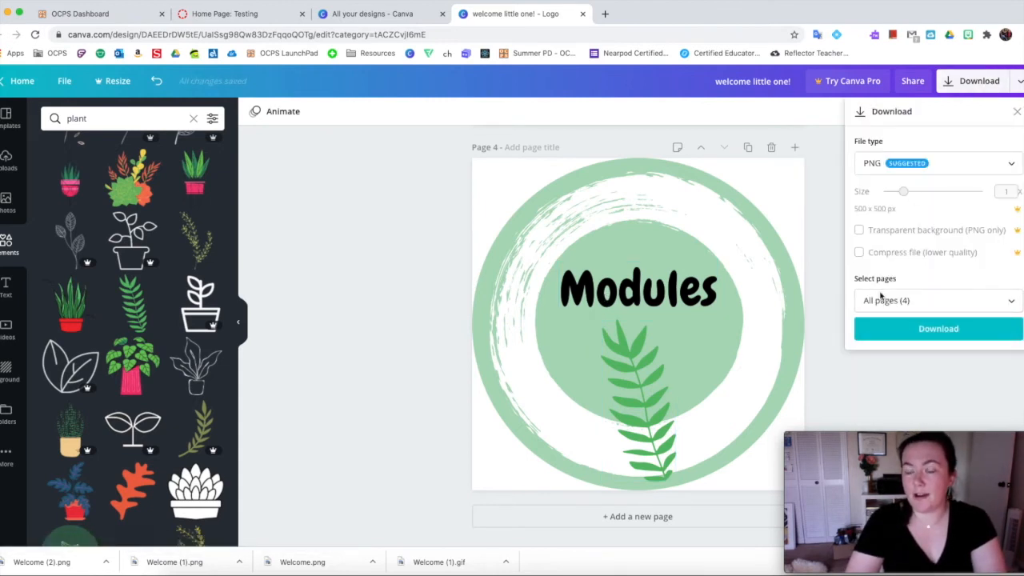
pyautogui.click(938, 329)
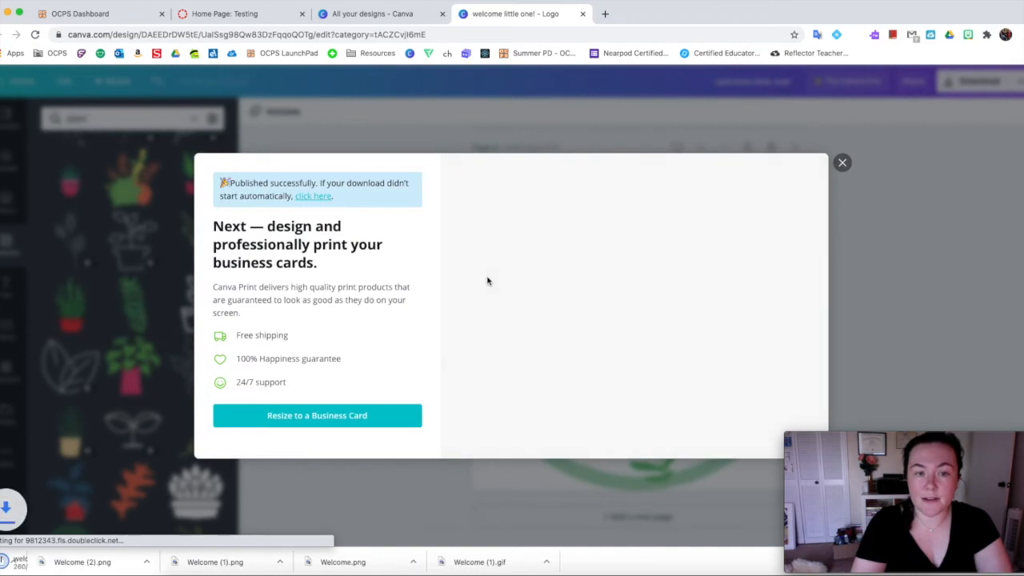
pyautogui.click(843, 164)
# Step: Switch to the Canvas course's Home Page, open it for editing and enlarge the content editor to reach the blank line below the arrow banner
pyautogui.click(230, 14)
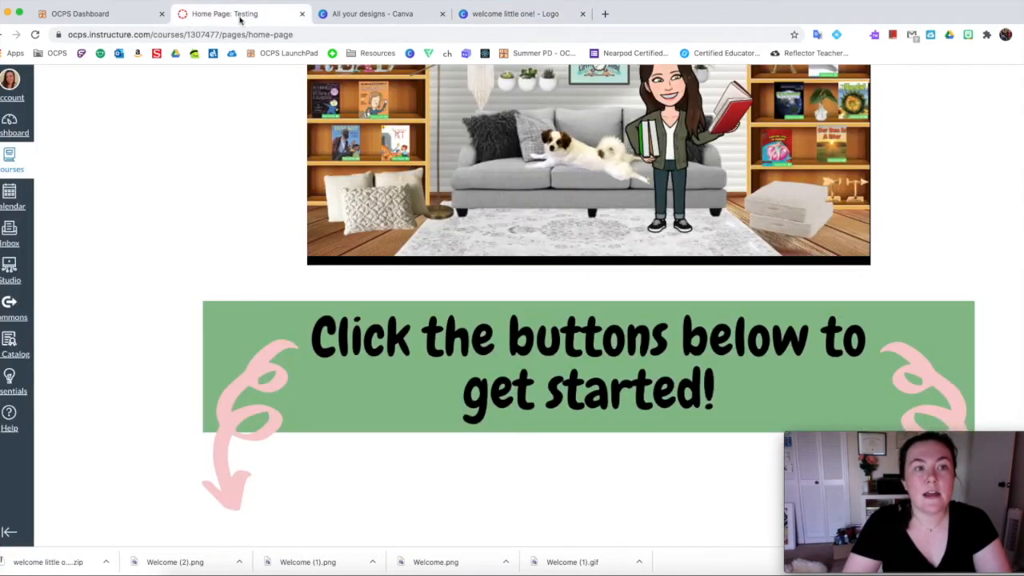
pyautogui.scroll(8, 811, 201)
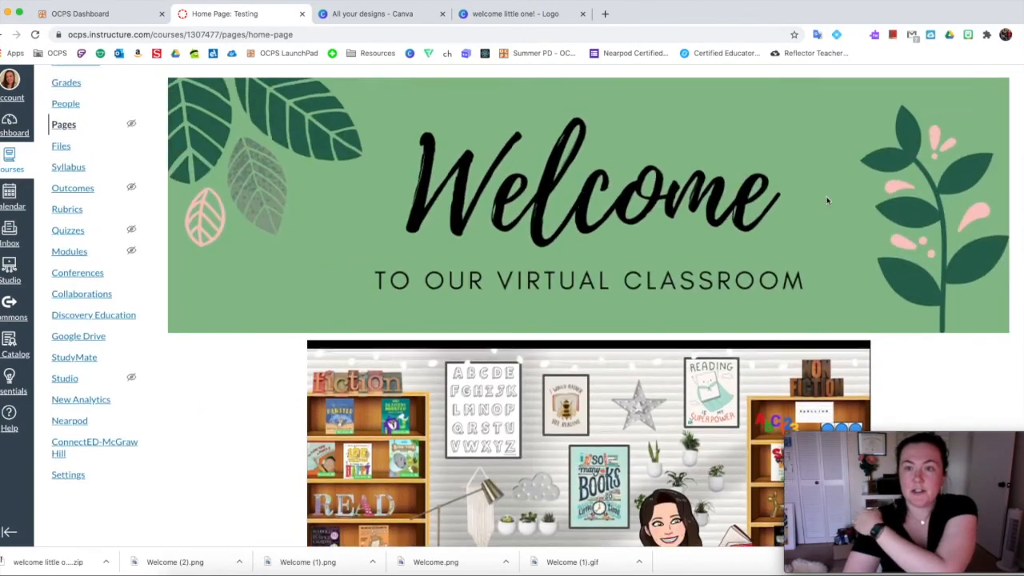
pyautogui.click(868, 138)
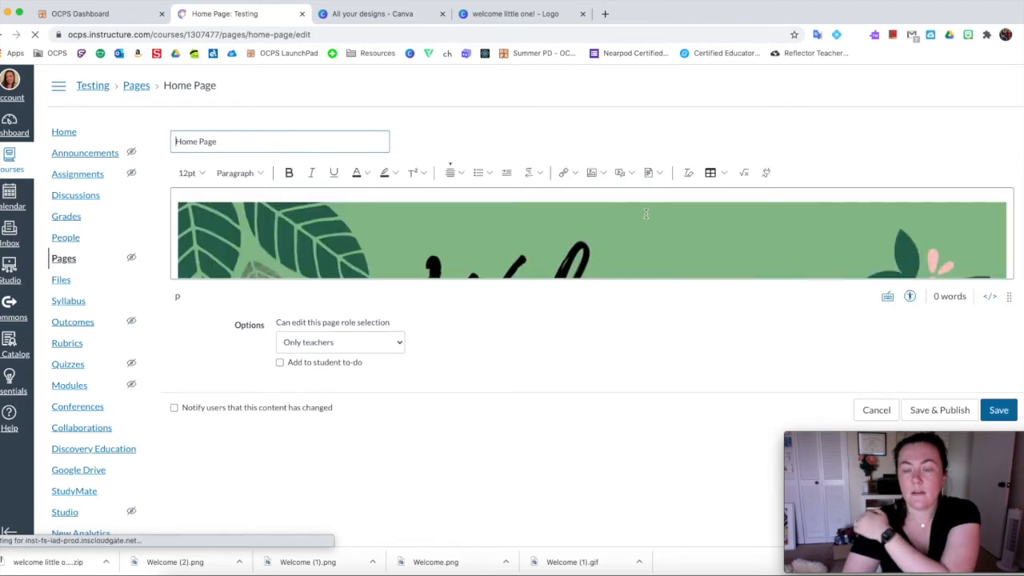
pyautogui.scroll(-5, 843, 228)
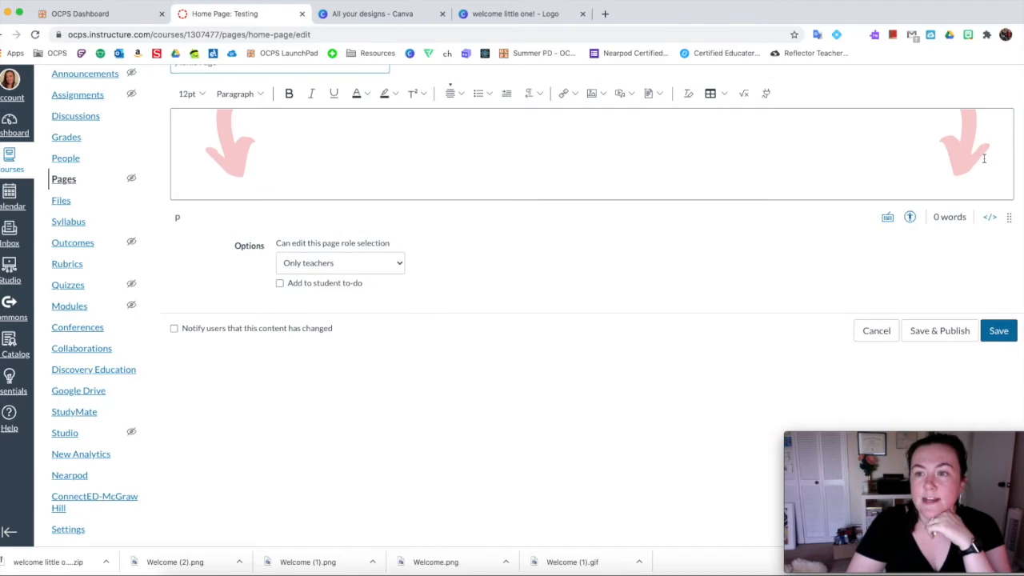
pyautogui.click(984, 158)
pyautogui.click(1007, 161)
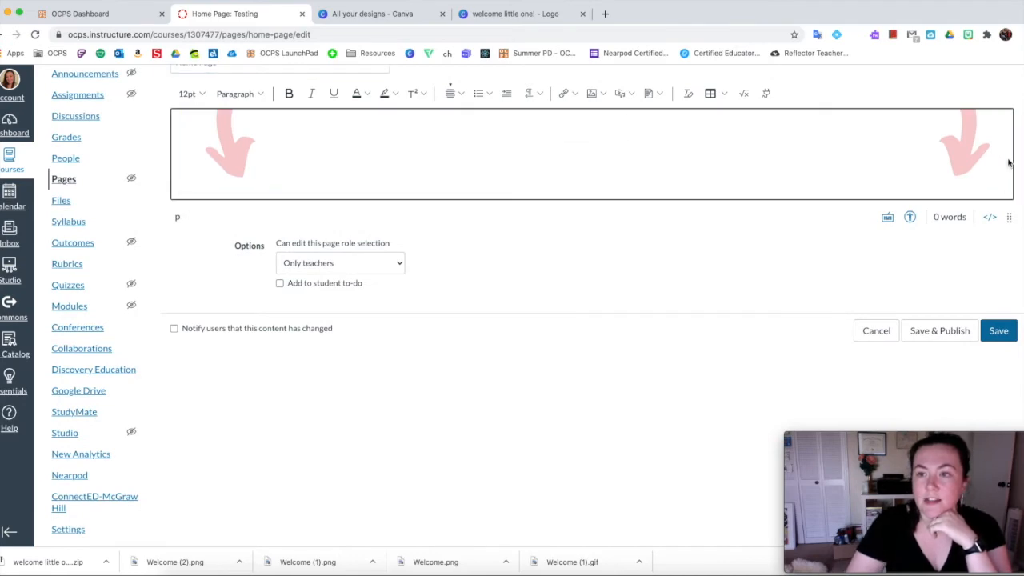
pyautogui.scroll(-10, 710, 268)
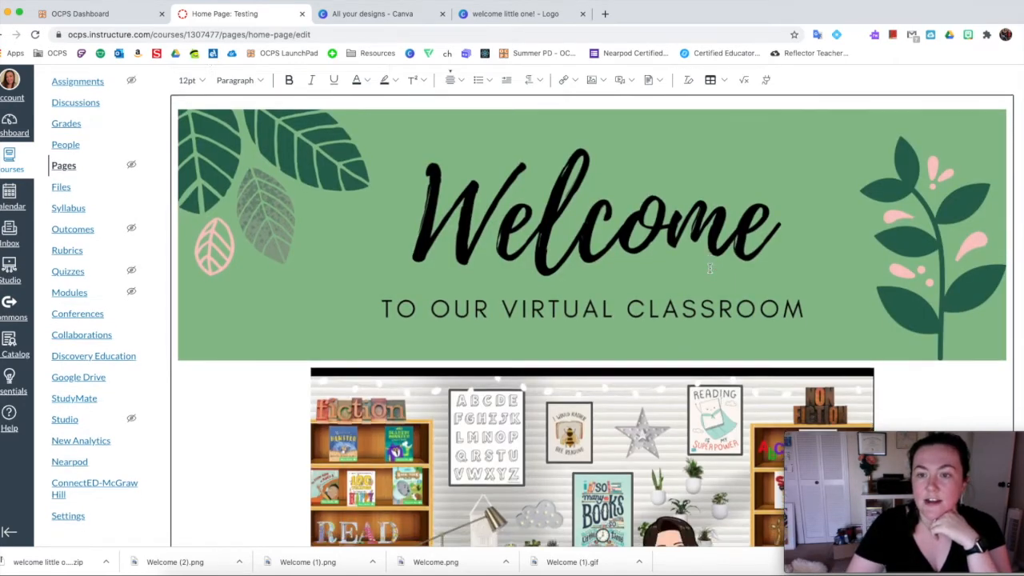
pyautogui.scroll(-3, 708, 268)
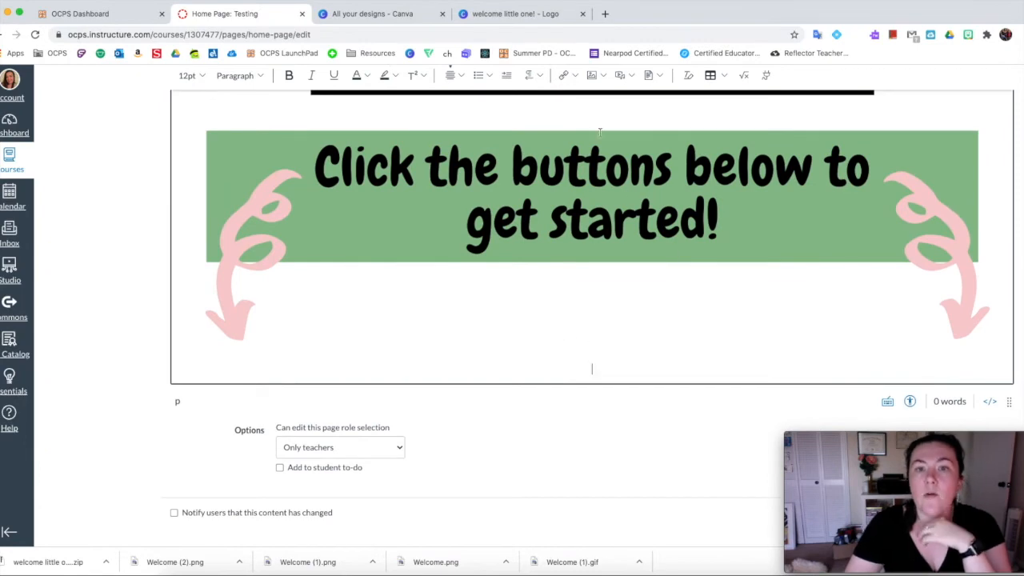
# Step: Upload 1.png, the "Daily Teams Meeting" button, from the downloaded "welcome little one!" folder and insert it below the arrow banner
pyautogui.click(602, 77)
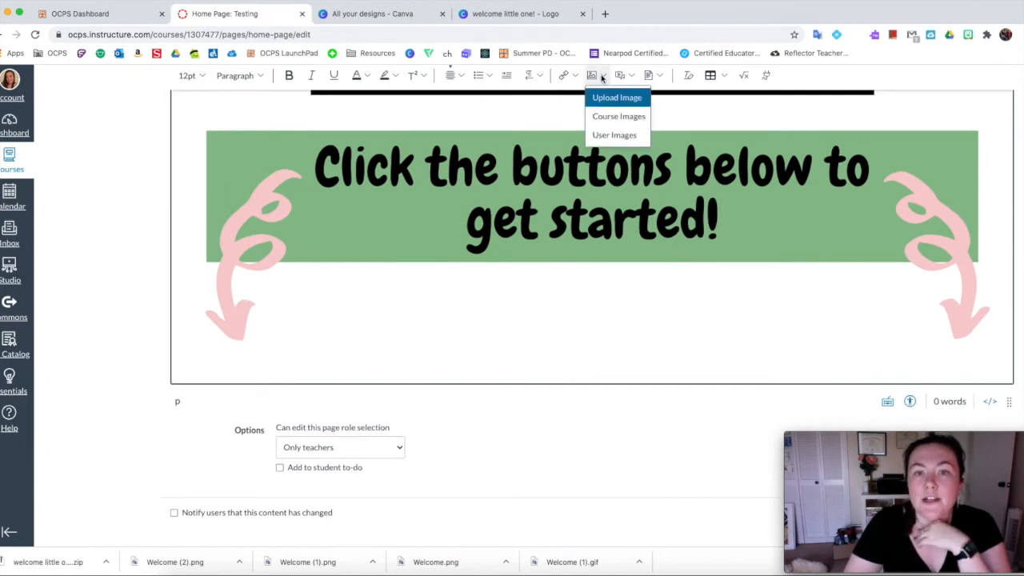
pyautogui.click(608, 96)
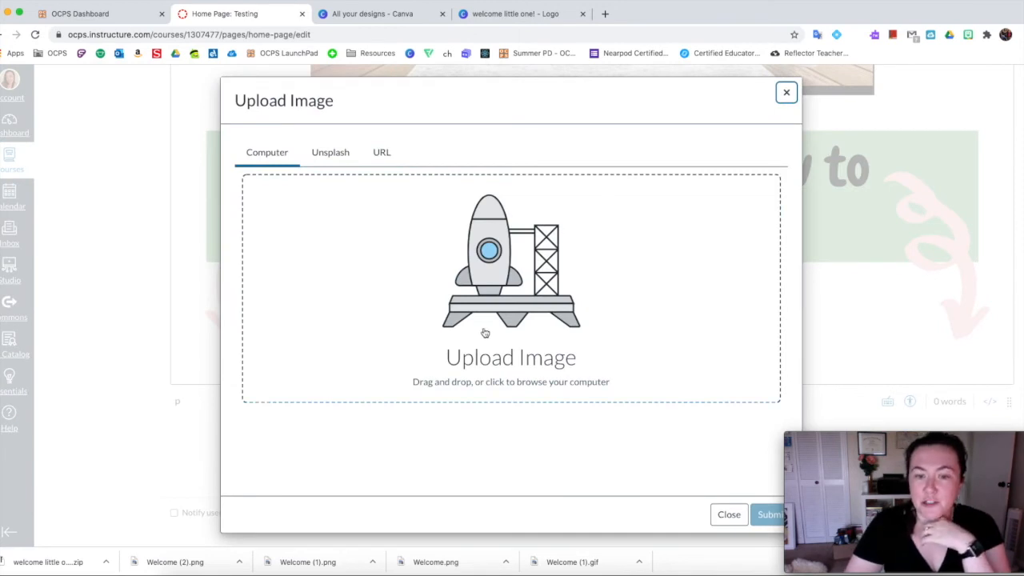
pyautogui.click(516, 316)
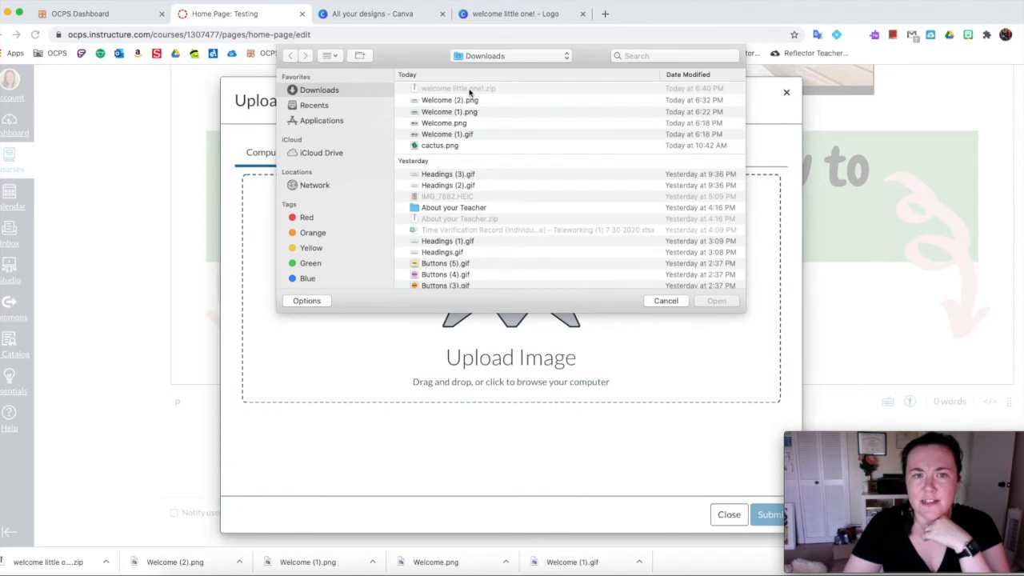
pyautogui.click(665, 300)
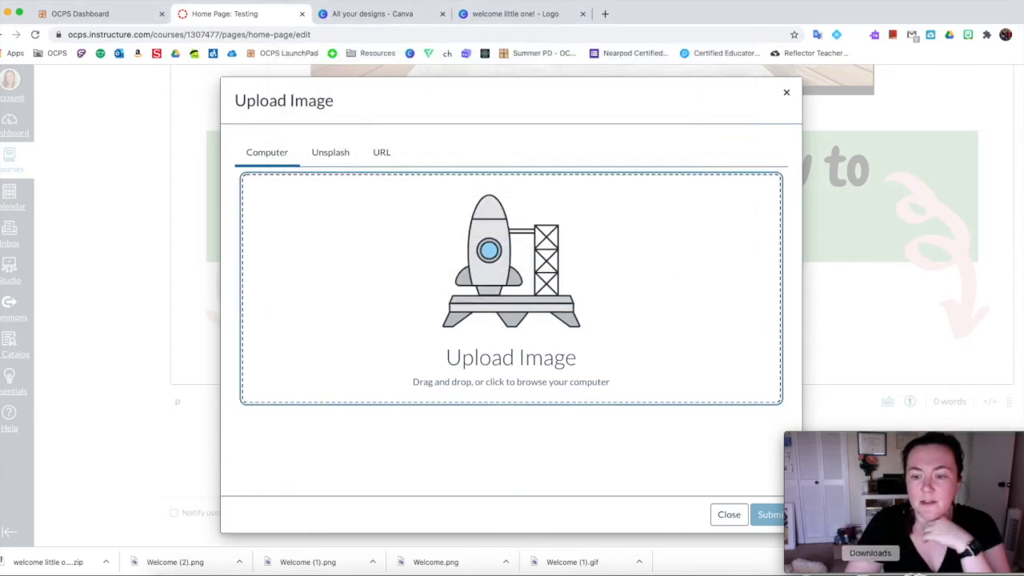
pyautogui.click(874, 543)
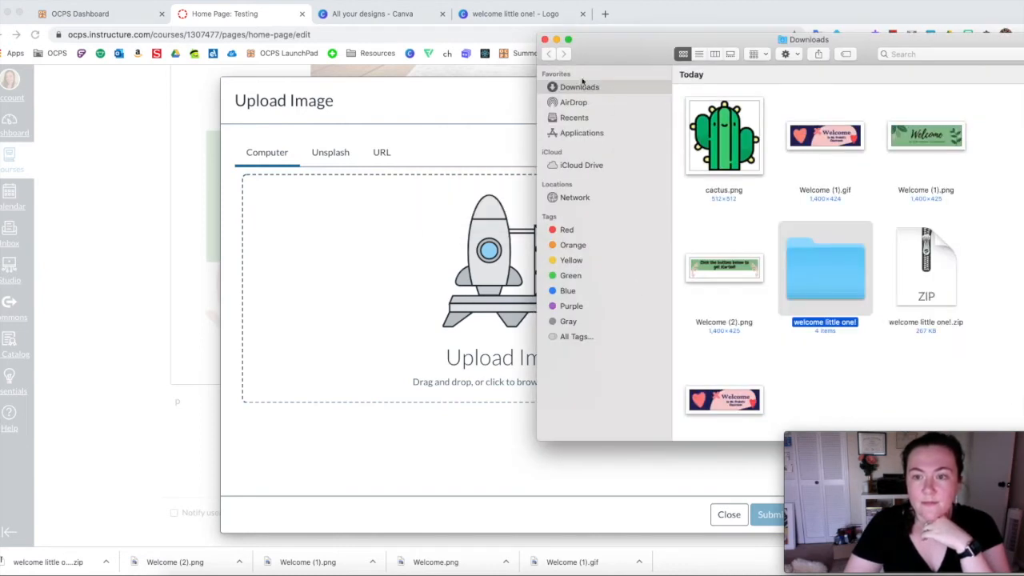
pyautogui.doubleClick(834, 277)
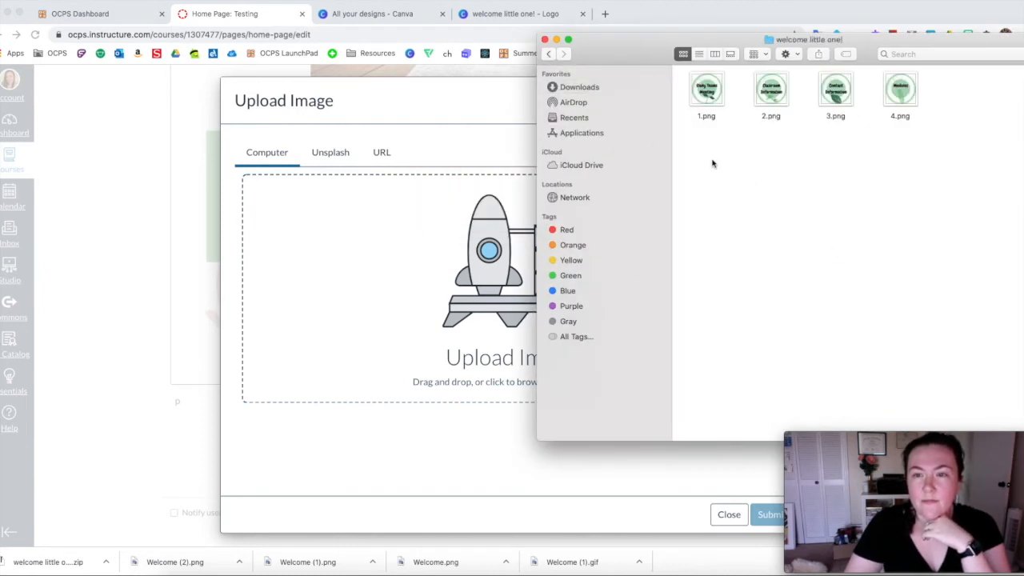
pyautogui.moveTo(703, 89); pyautogui.dragTo(464, 233)
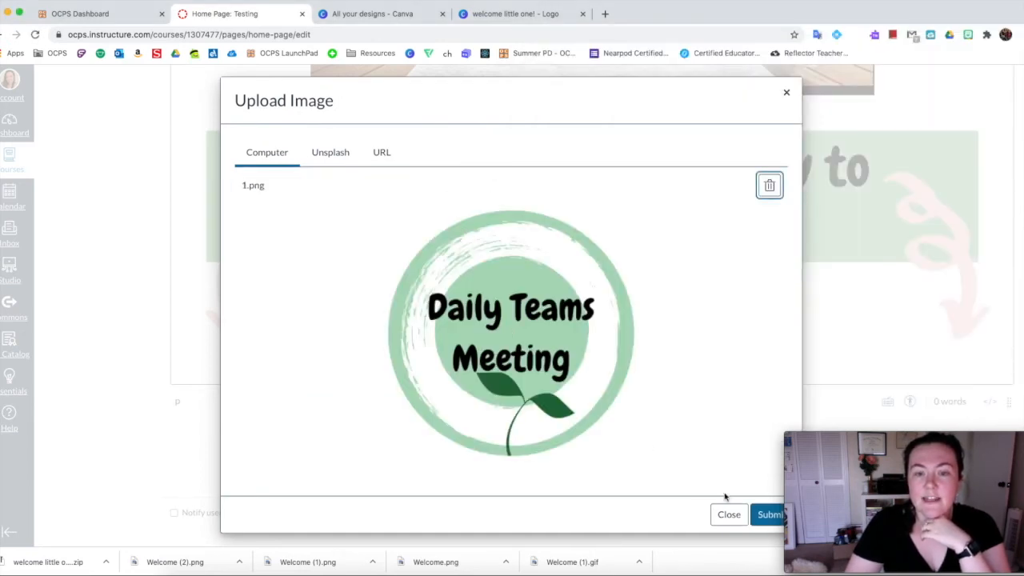
pyautogui.click(765, 515)
# Step: Upload 2.png, the "Classroom Information" button, and insert it beside the "Daily Teams Meeting" button
pyautogui.scroll(10, 560, 320)
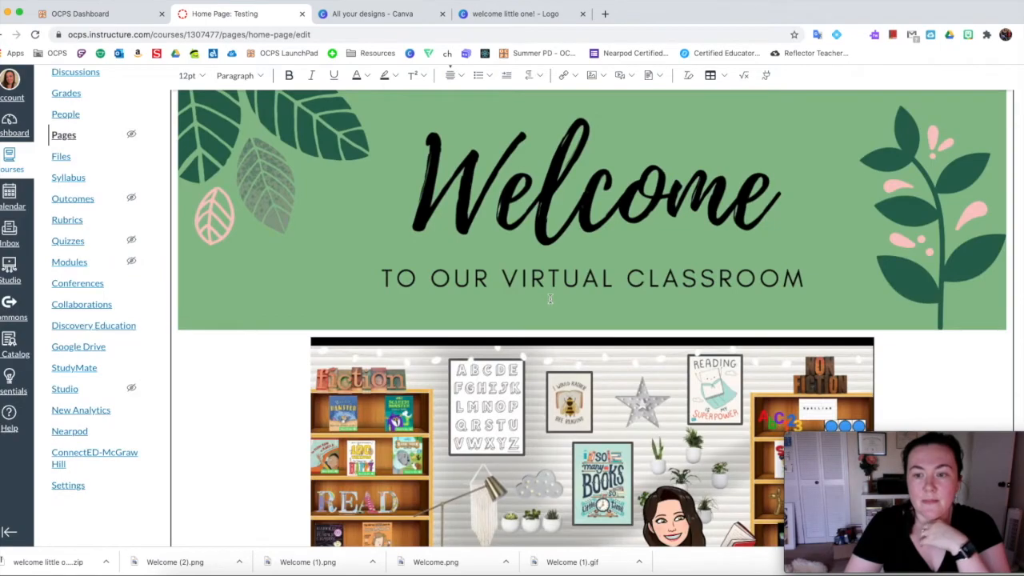
pyautogui.scroll(-6, 551, 300)
pyautogui.scroll(6, 560, 301)
pyautogui.scroll(-3, 580, 301)
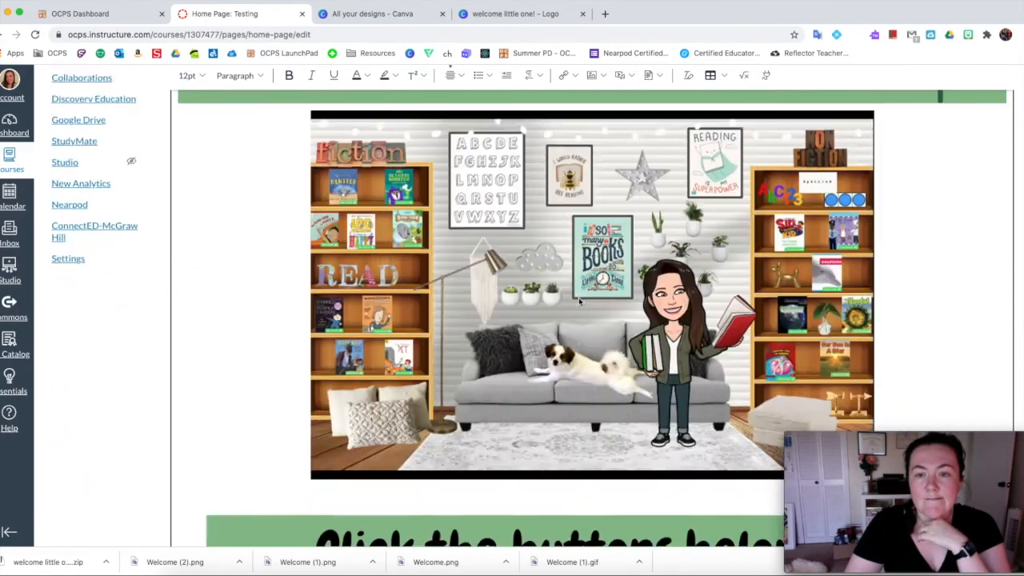
pyautogui.scroll(-10, 580, 301)
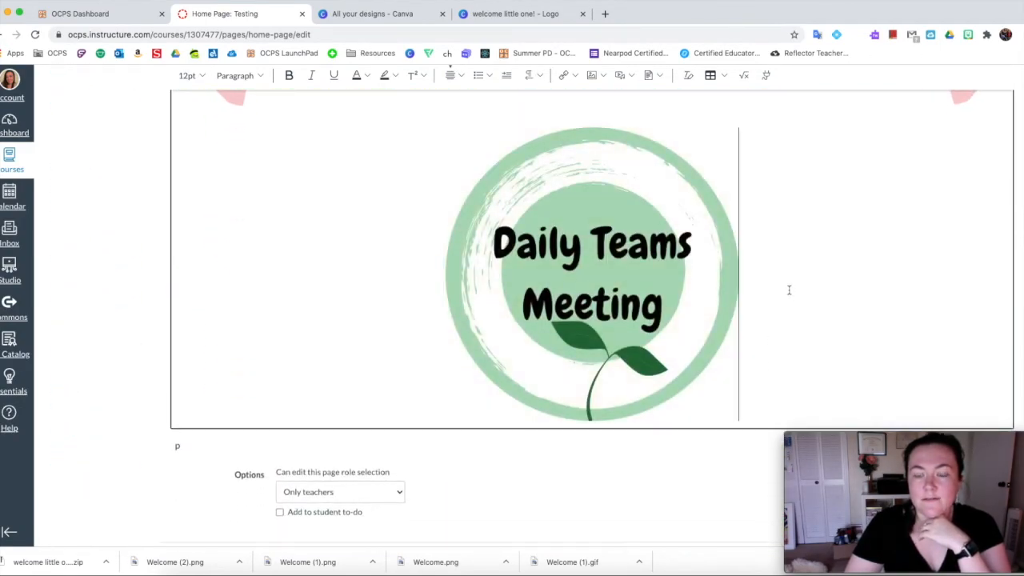
pyautogui.scroll(1, 789, 289)
pyautogui.press('super+Tab')
pyautogui.click(473, 113)
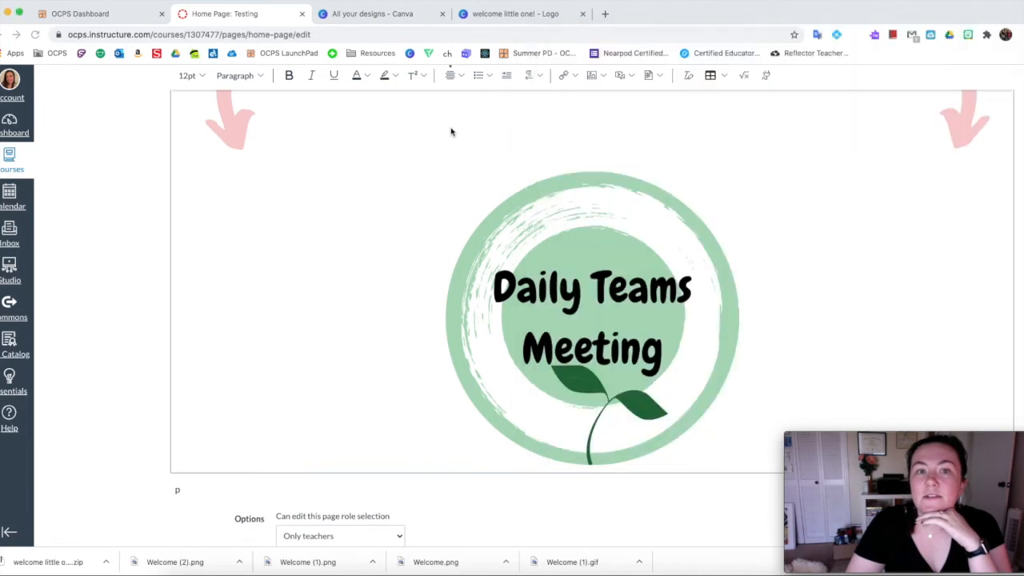
pyautogui.click(594, 75)
pyautogui.click(609, 99)
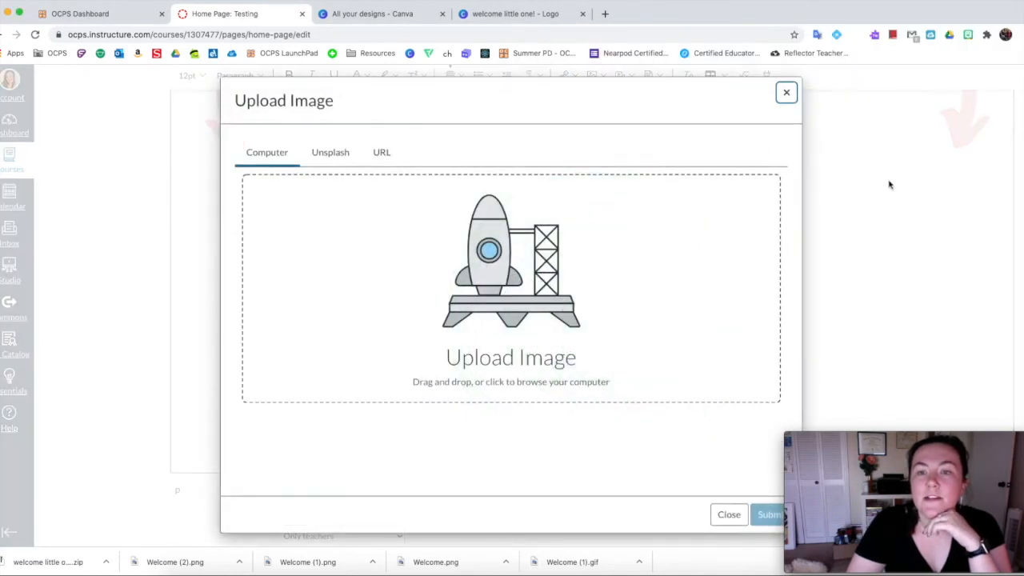
pyautogui.press('super+Tab')
pyautogui.moveTo(774, 93); pyautogui.dragTo(481, 221)
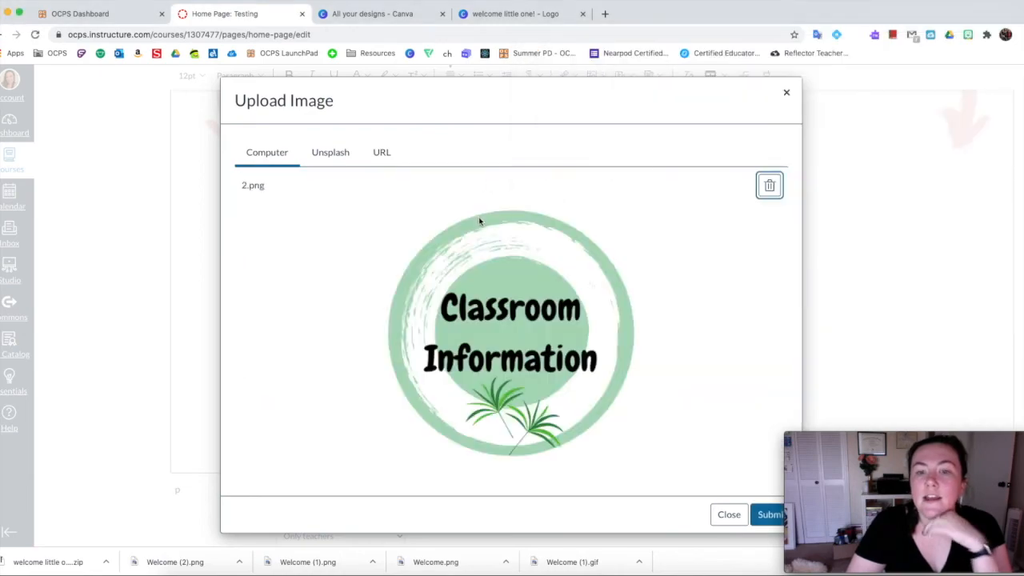
pyautogui.click(769, 515)
# Step: Upload 3.png, the "Contact Information" button, and insert it after the "Classroom Information" button
pyautogui.scroll(10, 654, 325)
pyautogui.scroll(-4, 655, 325)
pyautogui.scroll(4, 650, 315)
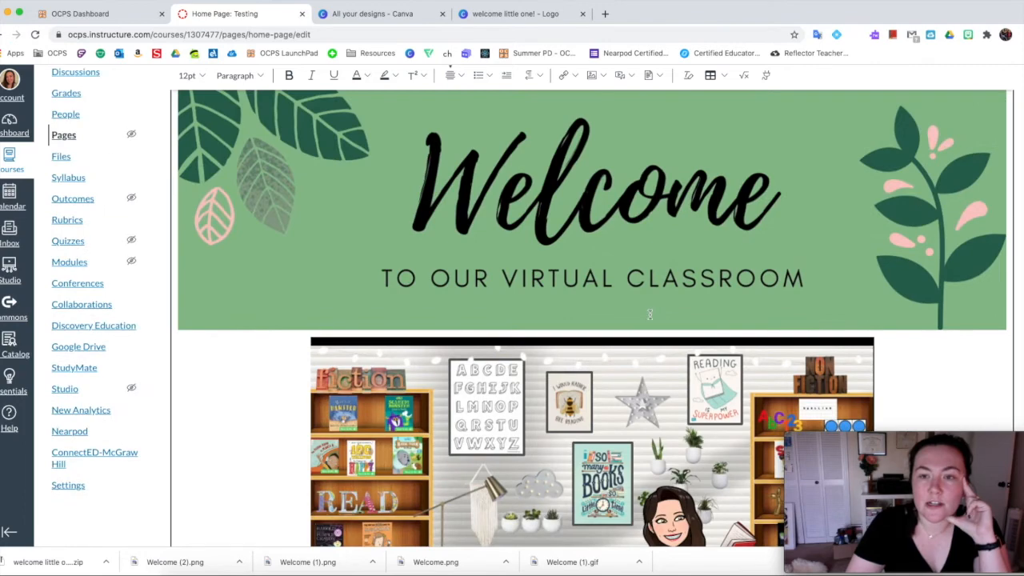
pyautogui.scroll(-10, 681, 262)
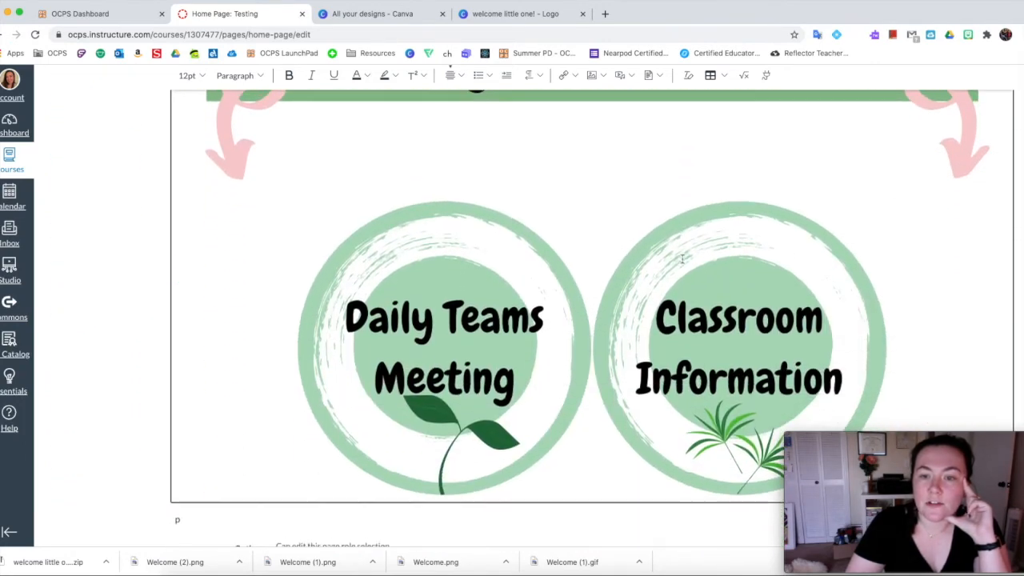
pyautogui.click(604, 77)
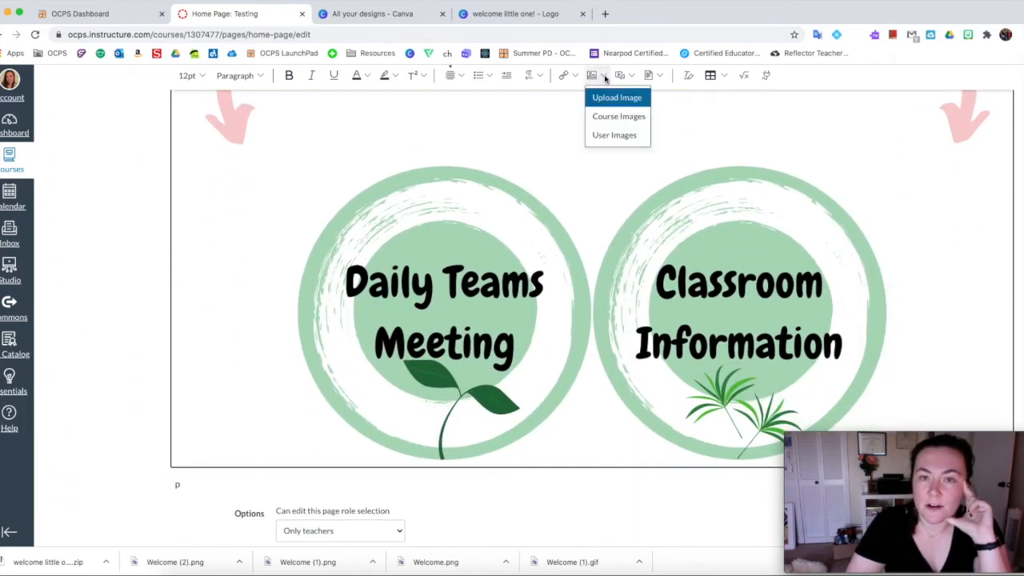
pyautogui.click(613, 98)
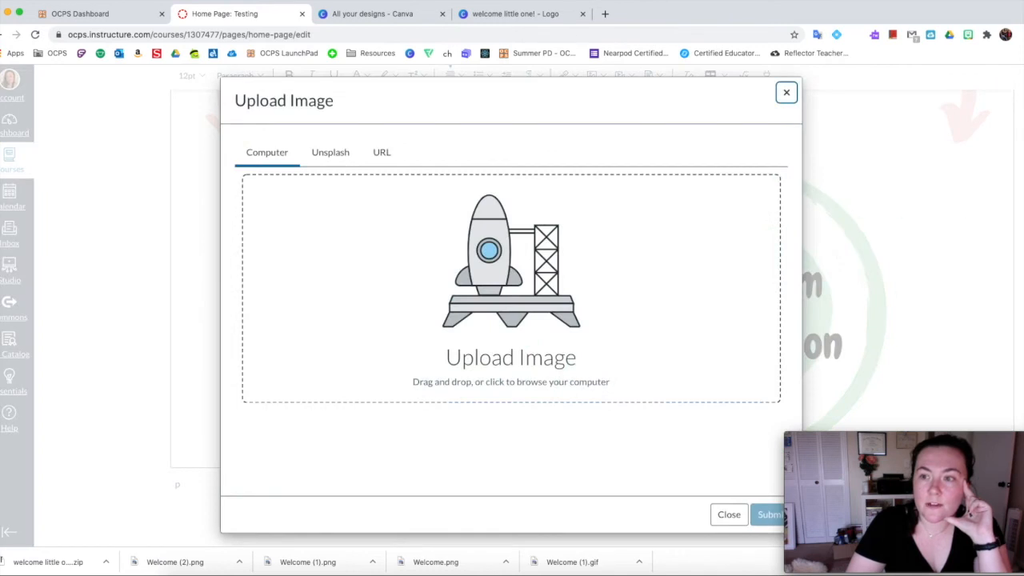
pyautogui.press('super+Tab')
pyautogui.moveTo(843, 94); pyautogui.dragTo(494, 240)
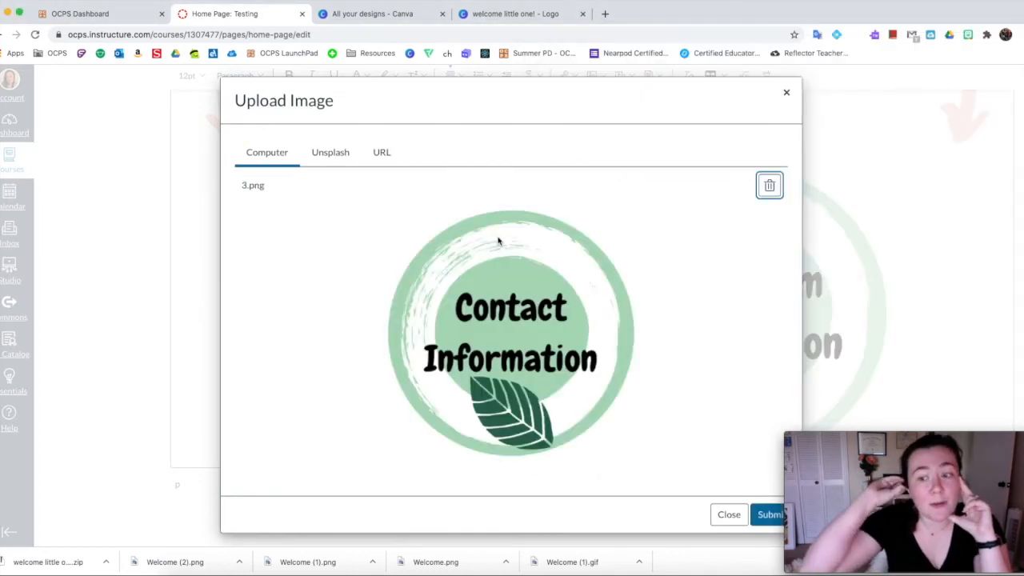
pyautogui.click(769, 515)
# Step: Insert a second copy of 3.png from the course images after the "Contact Information" button, and delete that copy again
pyautogui.scroll(6, 821, 305)
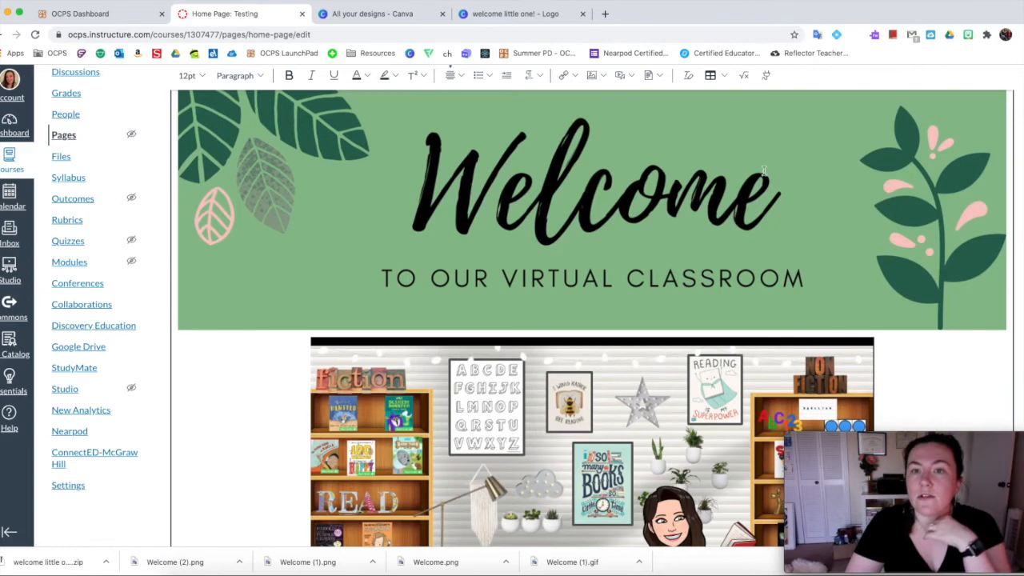
pyautogui.scroll(-10, 659, 357)
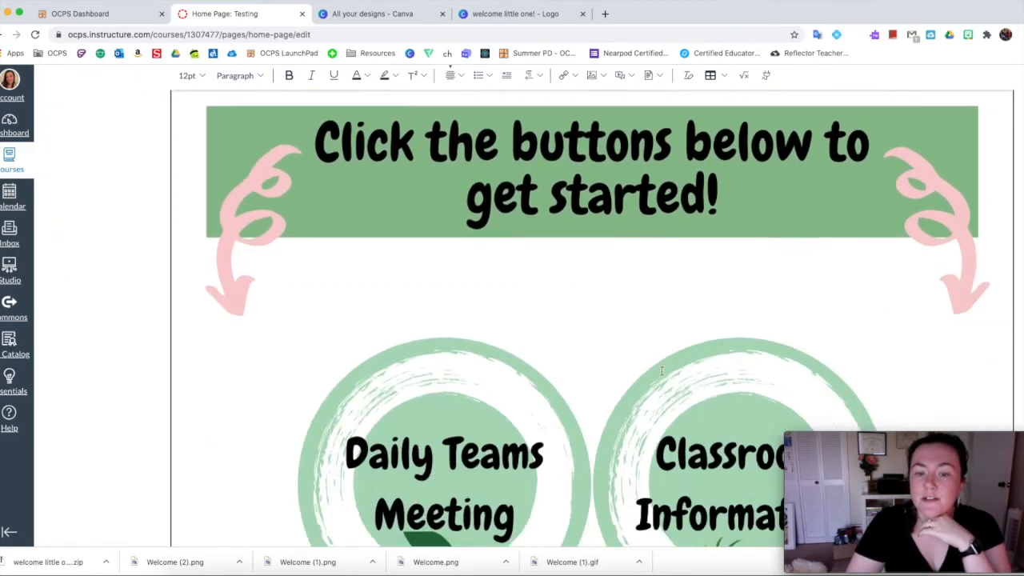
pyautogui.scroll(-4, 660, 357)
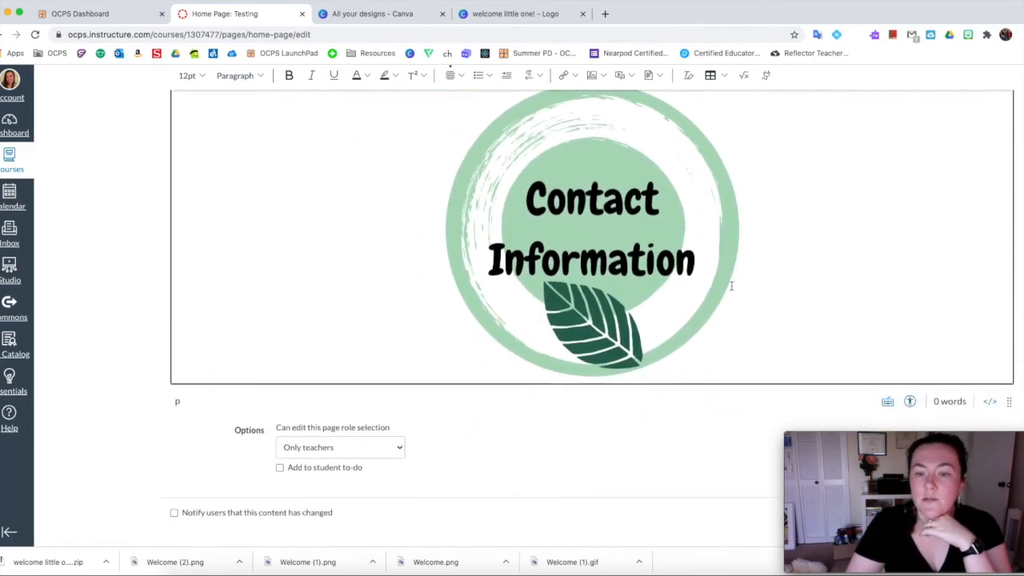
pyautogui.click(601, 76)
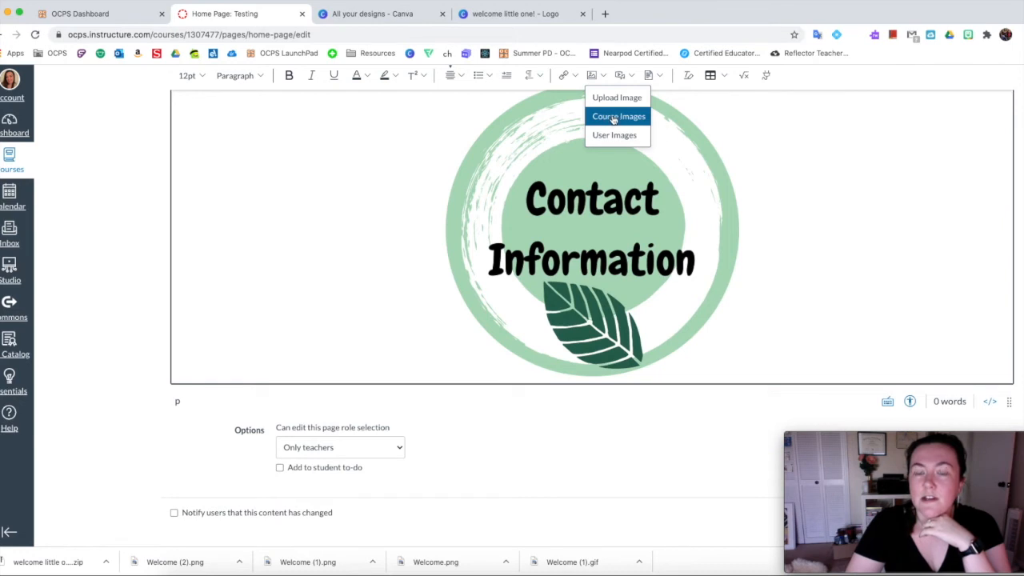
pyautogui.click(614, 118)
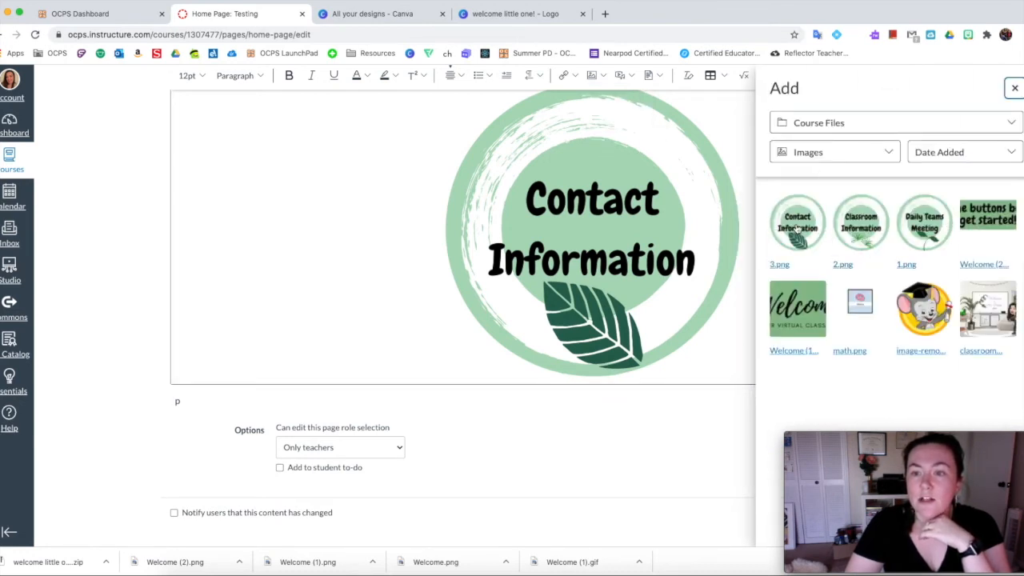
pyautogui.click(797, 224)
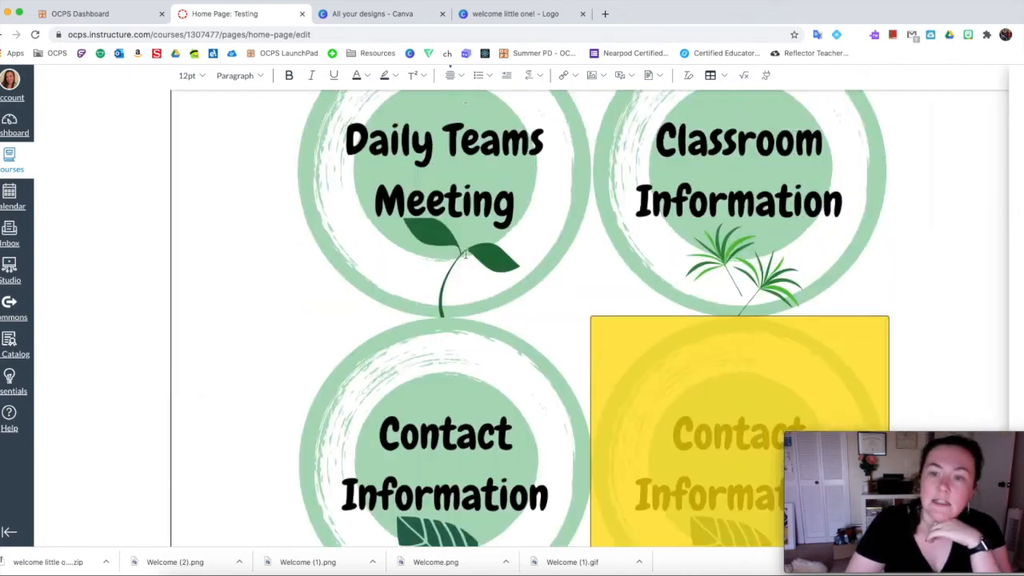
pyautogui.scroll(-9, 621, 282)
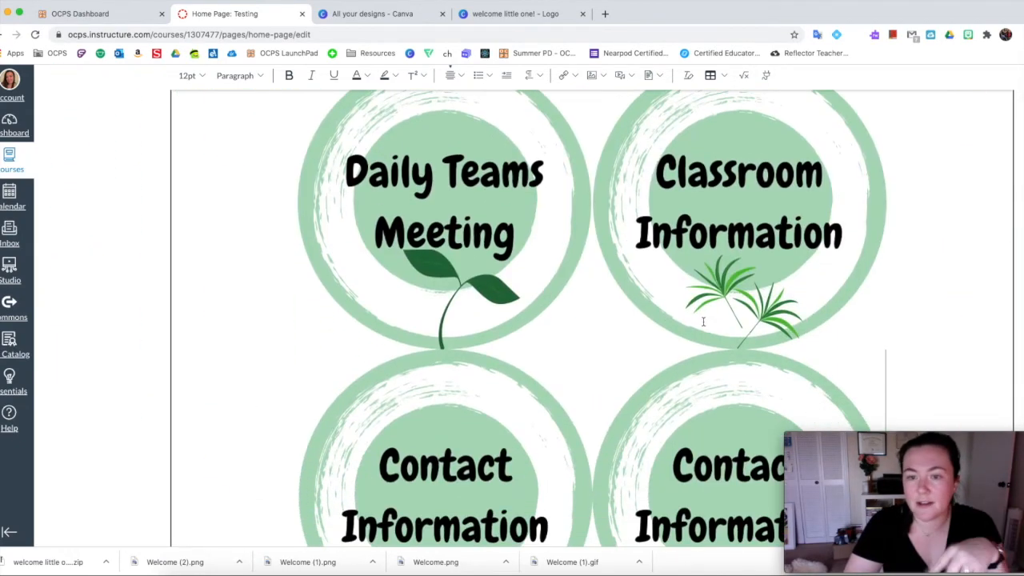
pyautogui.click(727, 365)
pyautogui.press('BackSpace')
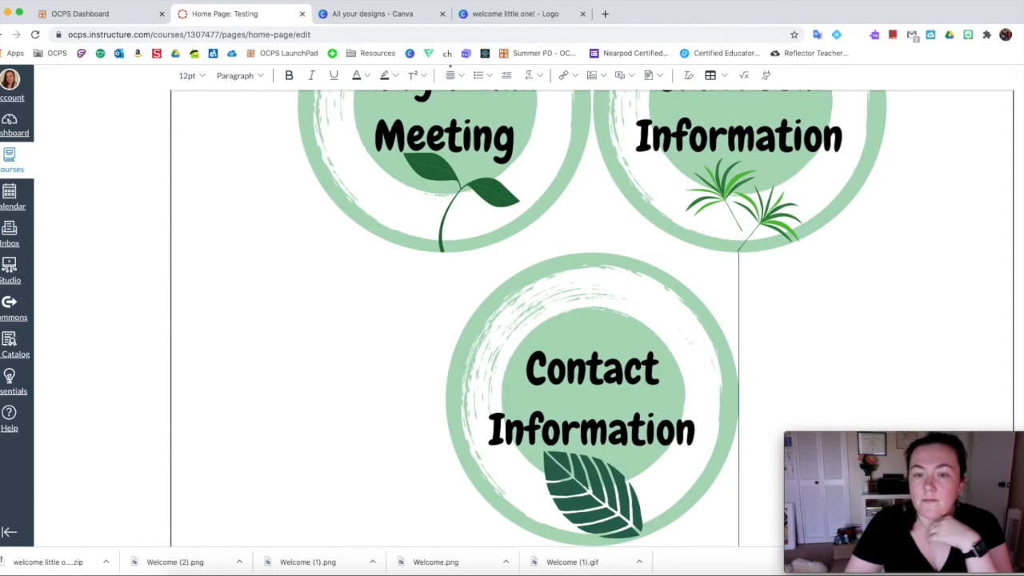
# Step: Upload 4.png, the "Modules" button, from the "welcome little one!" folder and insert it beside the "Contact Information" button
pyautogui.click(602, 76)
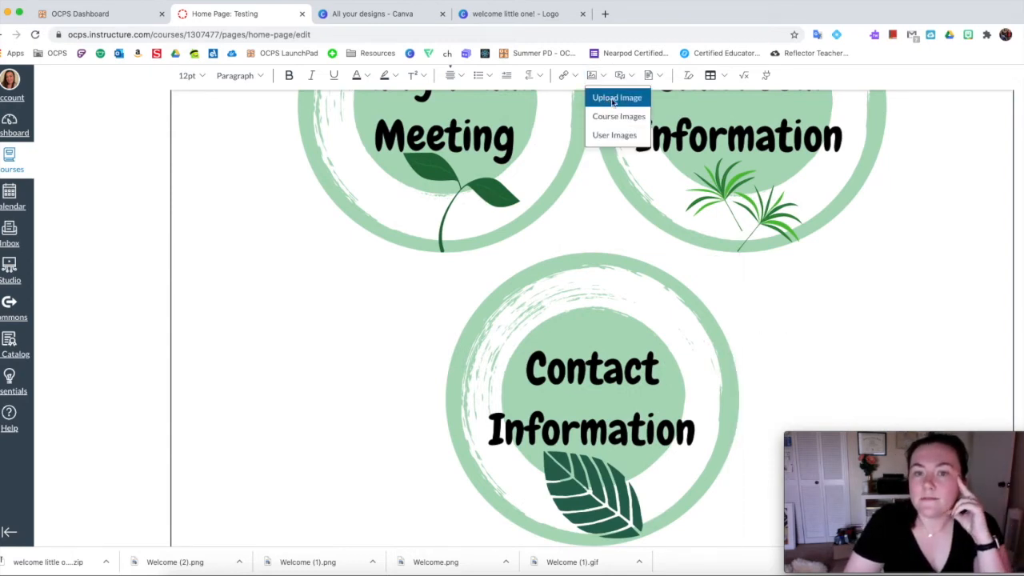
pyautogui.click(607, 98)
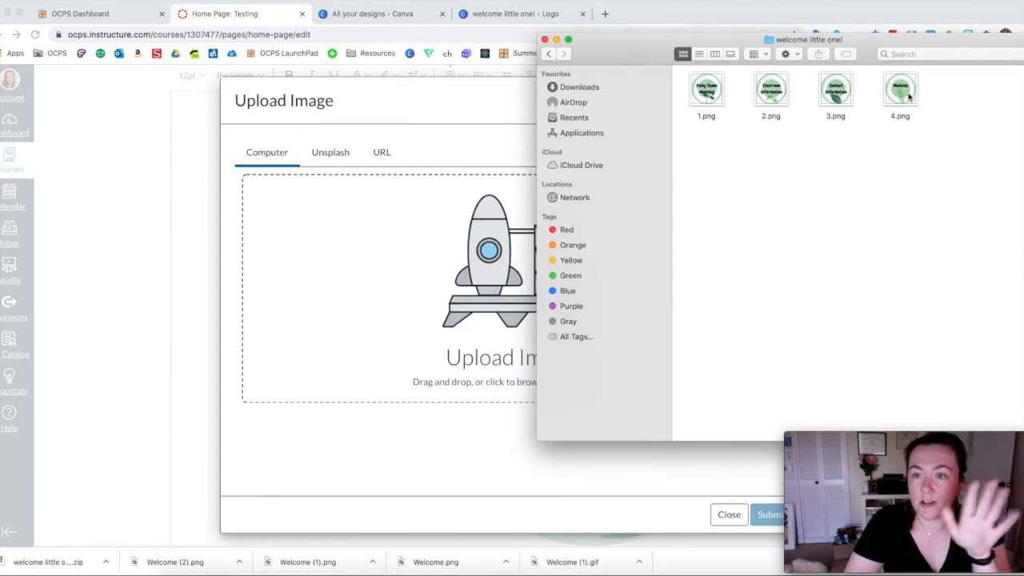
pyautogui.moveTo(908, 94); pyautogui.dragTo(488, 224)
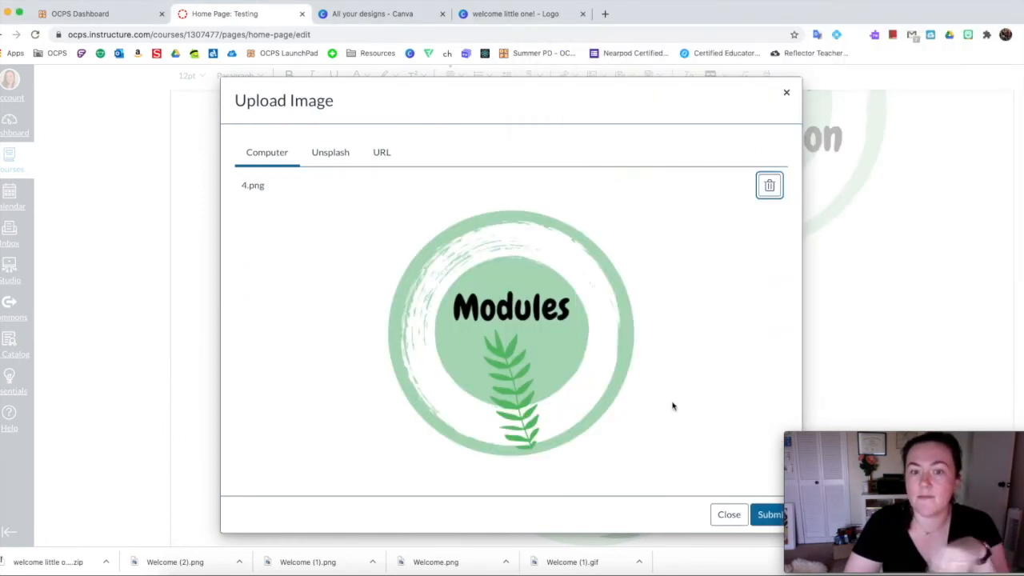
pyautogui.click(765, 515)
pyautogui.scroll(5, 658, 356)
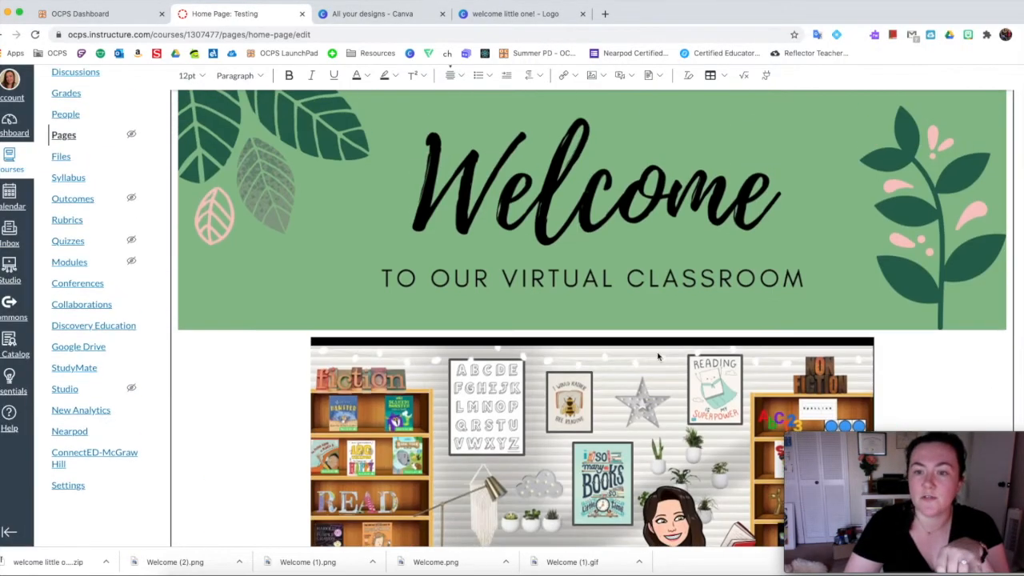
pyautogui.scroll(-10, 635, 331)
pyautogui.scroll(10, 635, 328)
pyautogui.scroll(-10, 634, 320)
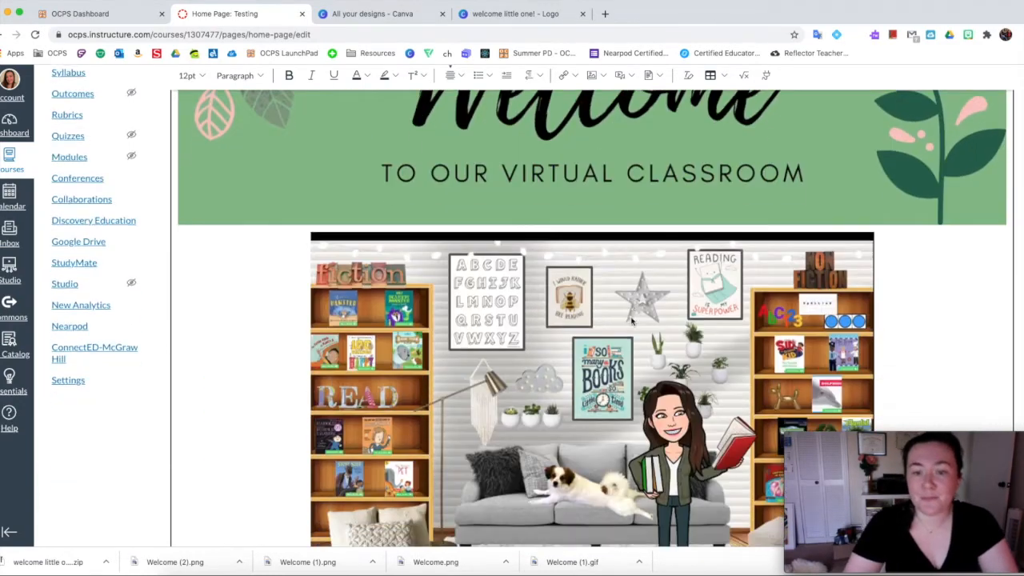
pyautogui.scroll(-5, 635, 317)
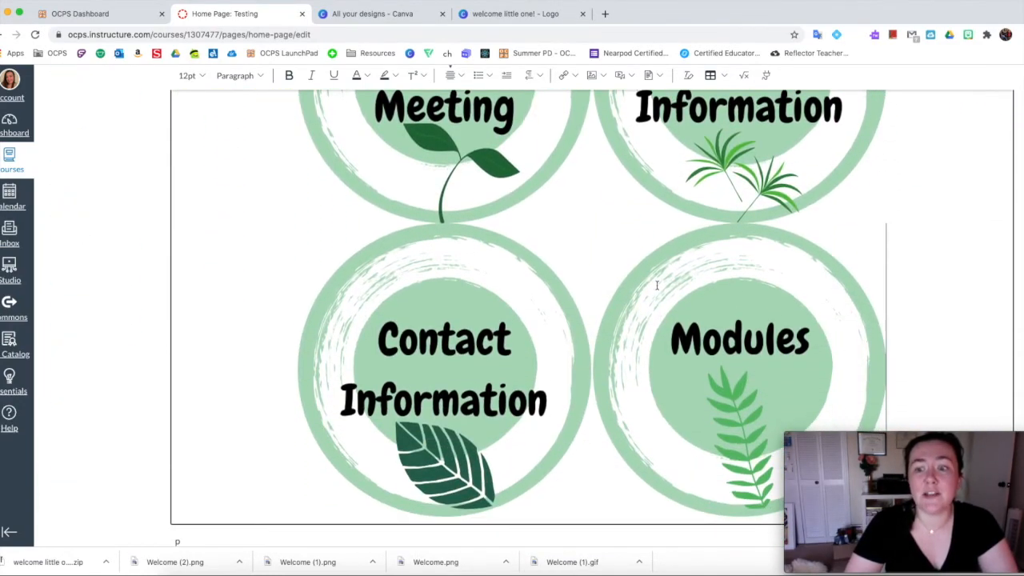
# Step: Add a blank line above the "Daily Teams Meeting" button and insert a table with four columns and one row there
pyautogui.scroll(4, 657, 285)
pyautogui.scroll(2, 657, 285)
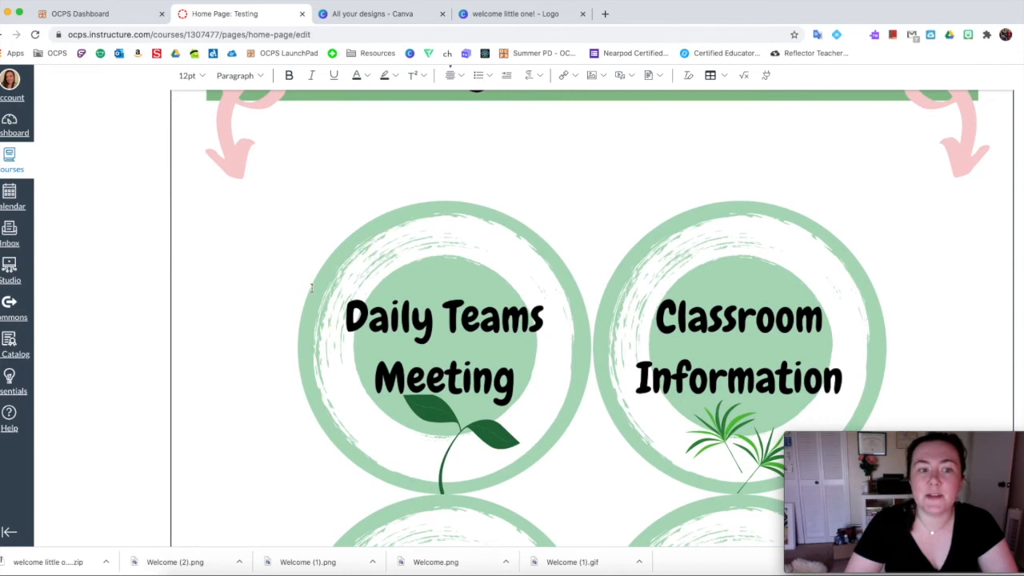
pyautogui.press('Return')
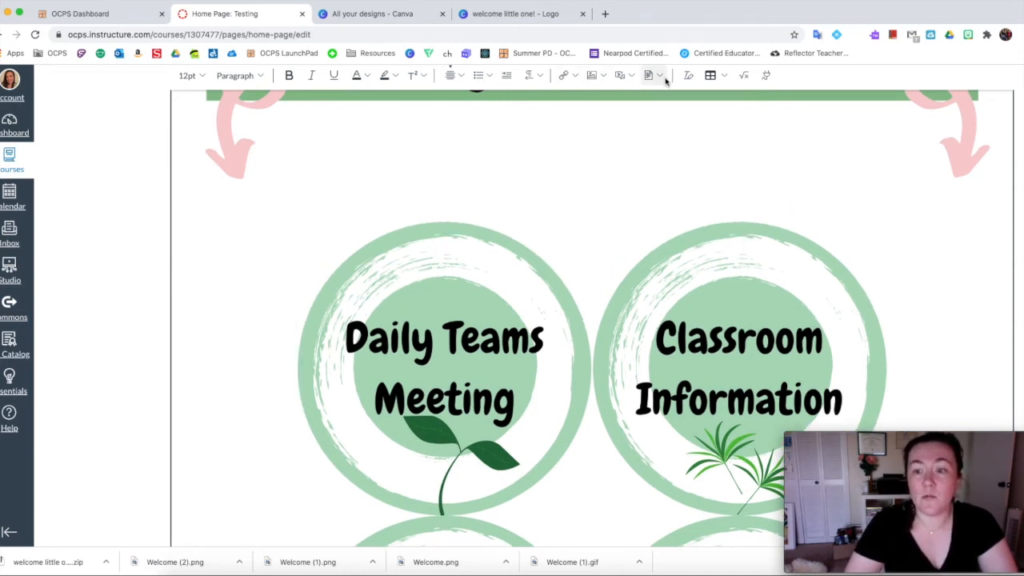
pyautogui.click(709, 76)
pyautogui.moveTo(757, 107)
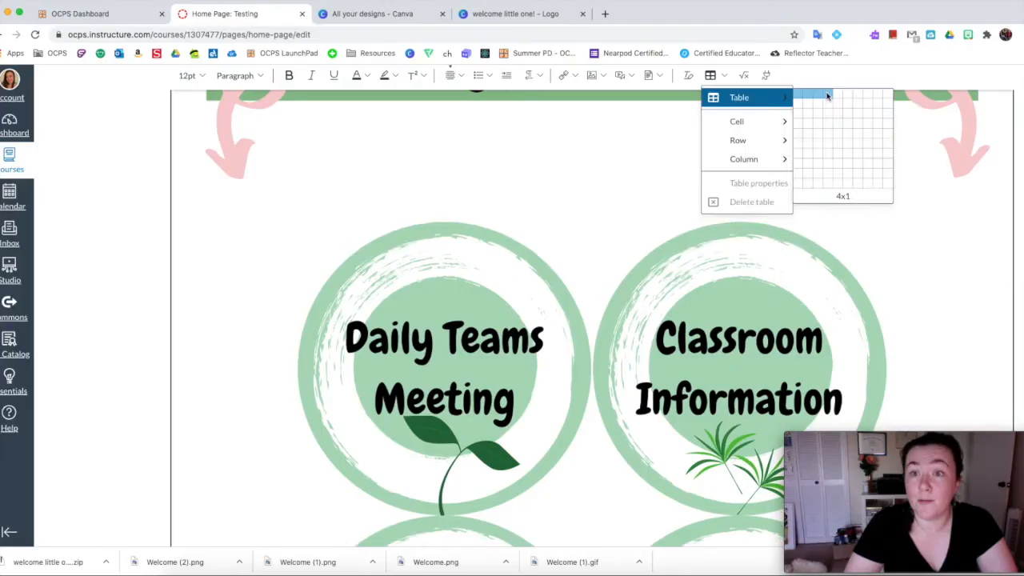
pyautogui.click(676, 148)
# Step: Move the Daily Teams Meeting, Classroom Information, Contact Information and Modules buttons into the four table cells, in that order
pyautogui.click(456, 290)
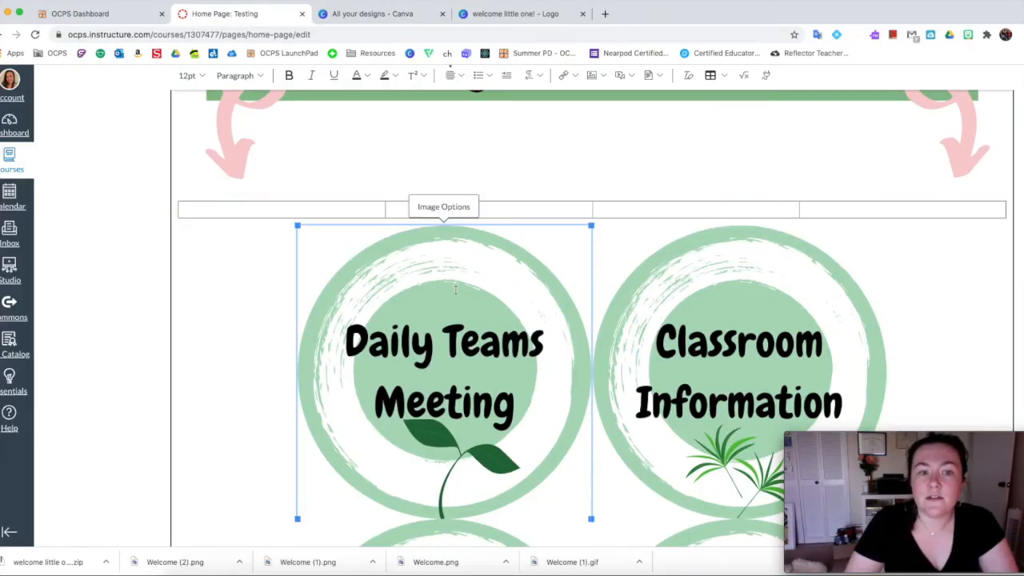
pyautogui.moveTo(428, 274); pyautogui.dragTo(331, 213)
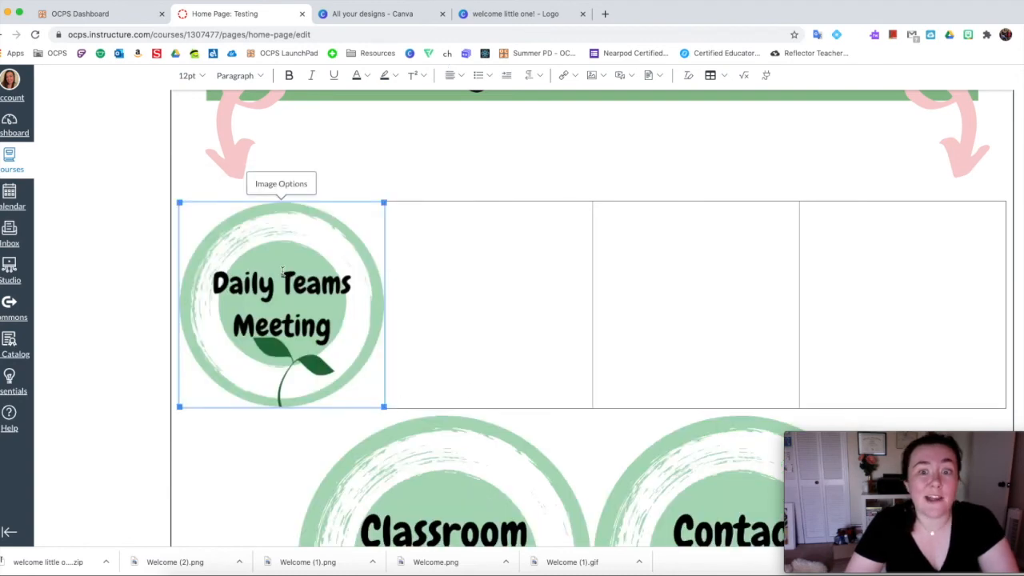
pyautogui.moveTo(445, 474); pyautogui.dragTo(472, 305)
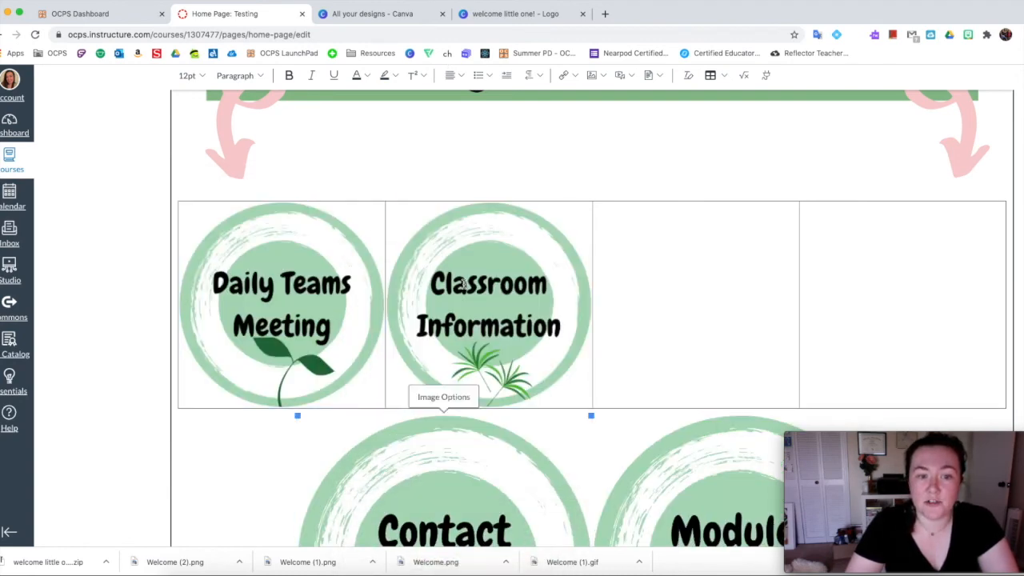
pyautogui.moveTo(501, 485); pyautogui.dragTo(676, 311)
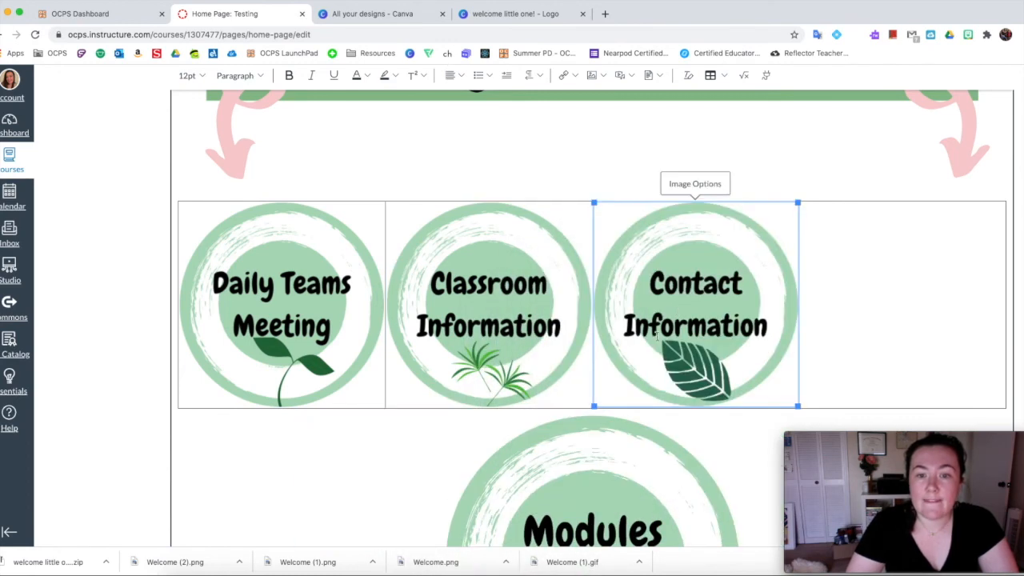
pyautogui.moveTo(604, 450); pyautogui.dragTo(880, 304)
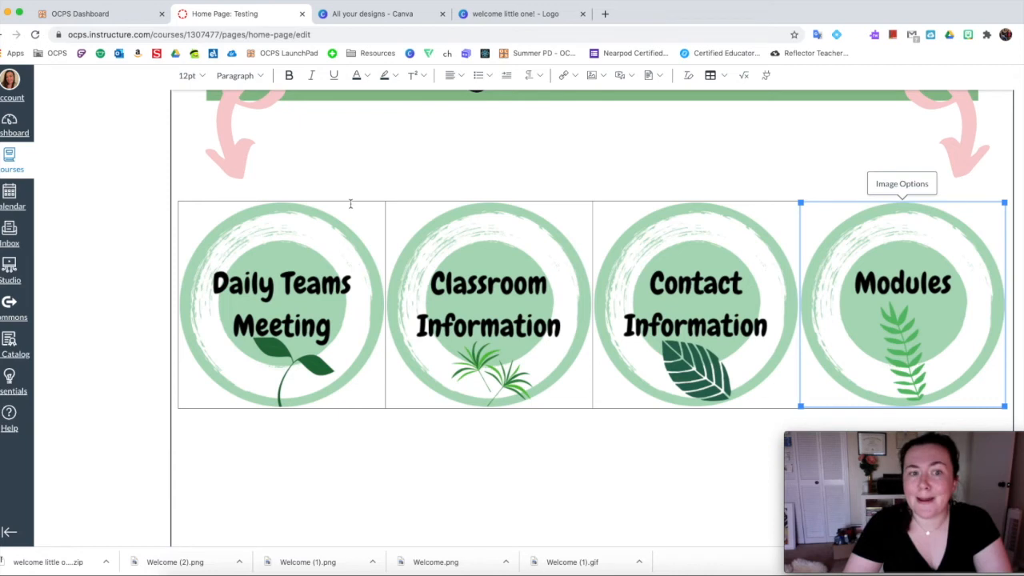
# Step: Set the border width of the table holding the buttons to 0 in its table properties
pyautogui.click(578, 212)
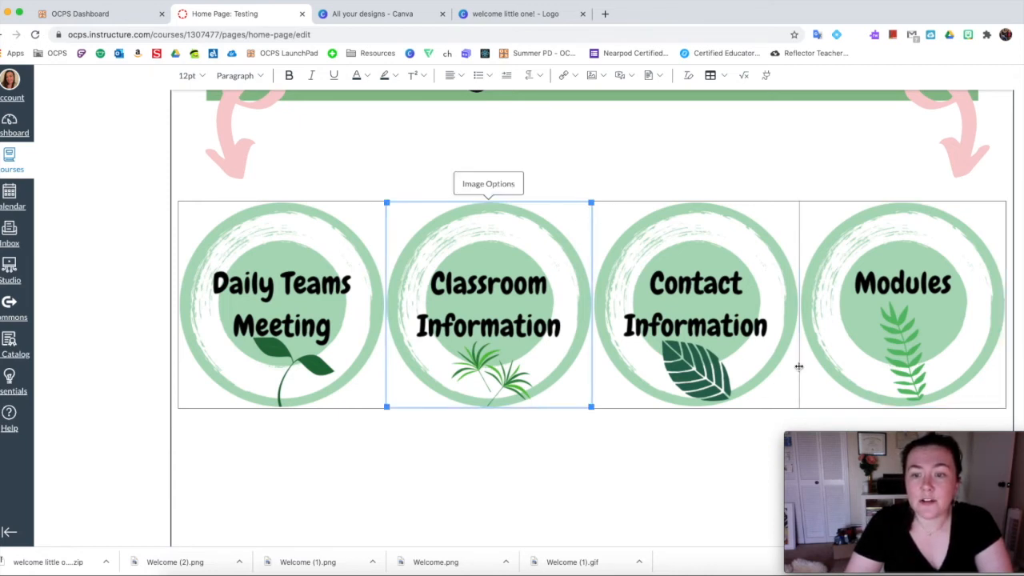
pyautogui.click(791, 224)
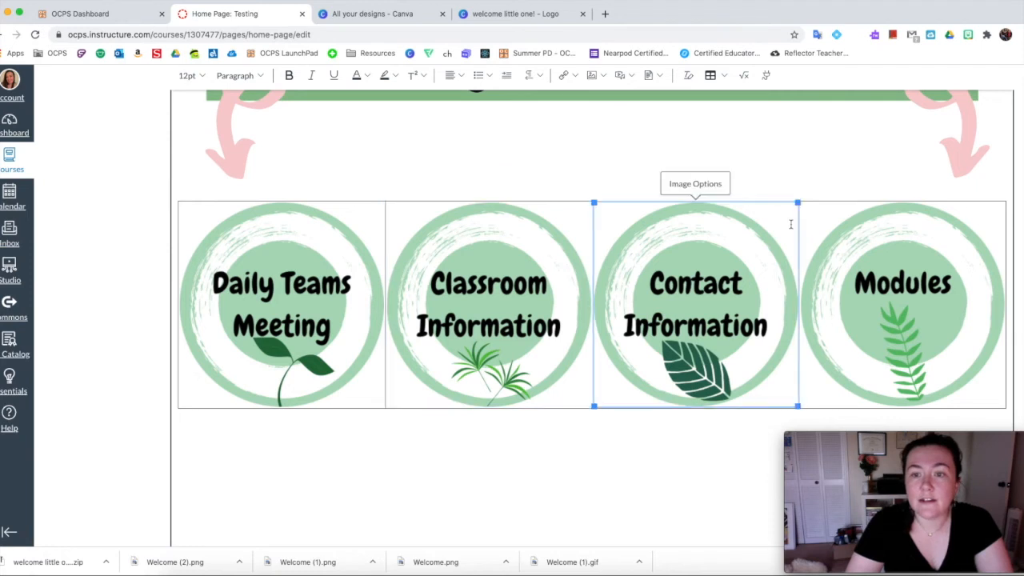
pyautogui.click(791, 224)
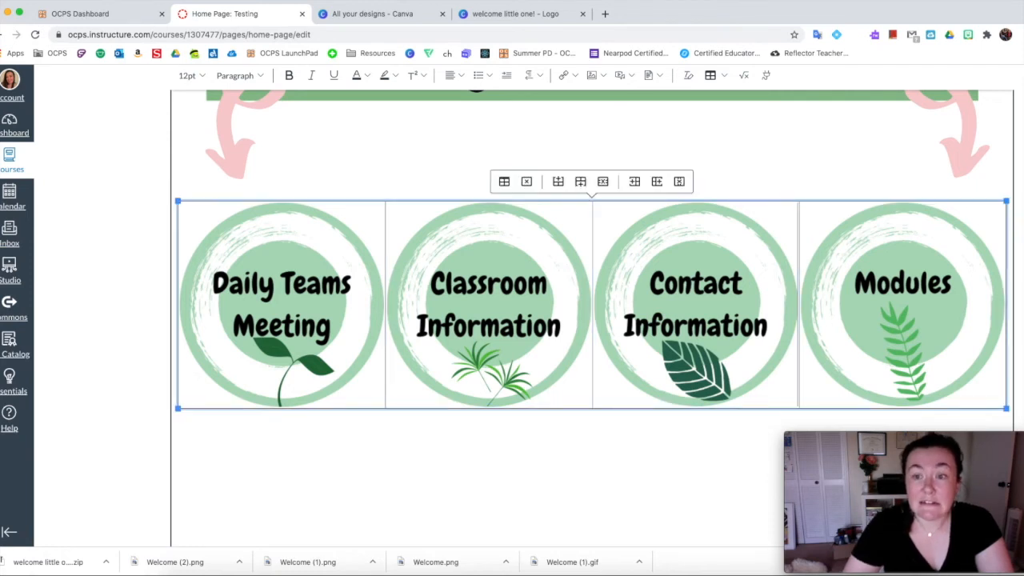
pyautogui.click(753, 293)
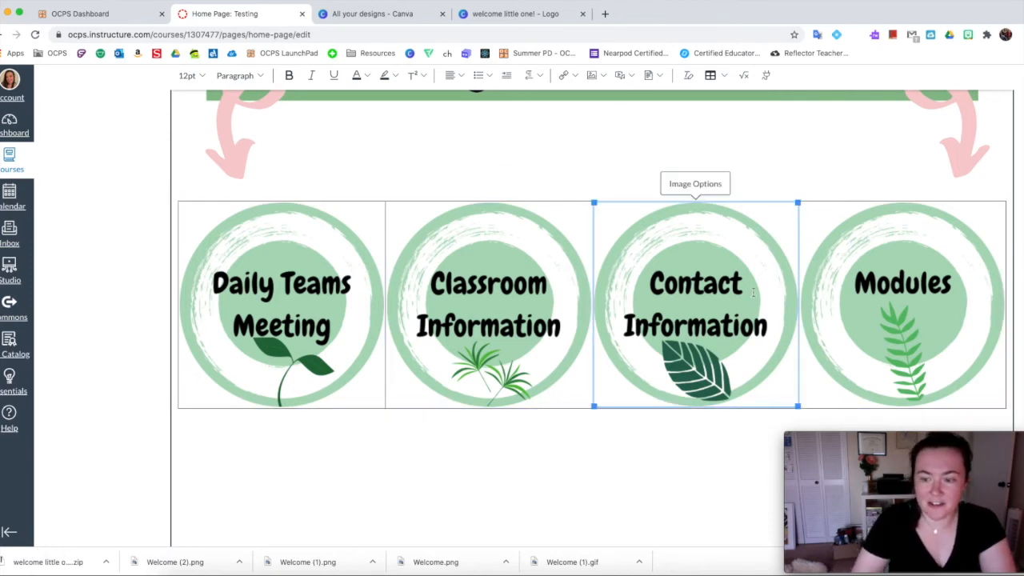
pyautogui.click(753, 292)
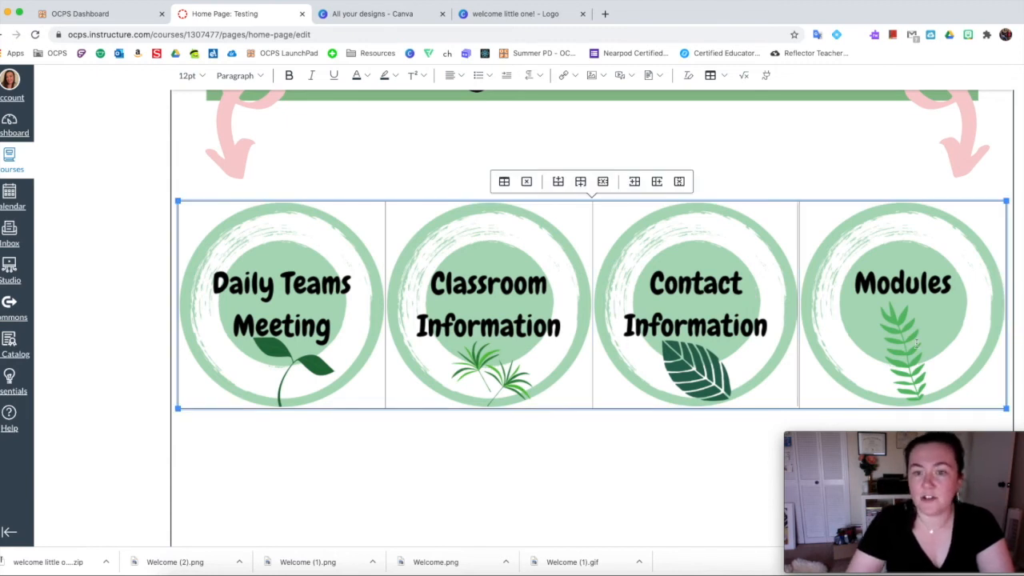
pyautogui.click(504, 183)
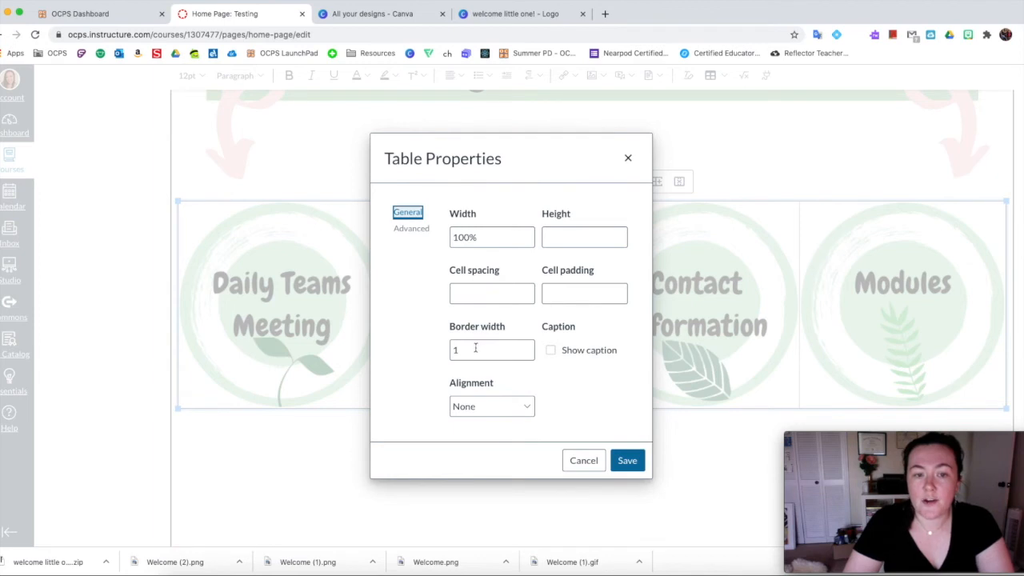
pyautogui.moveTo(476, 348); pyautogui.dragTo(449, 353)
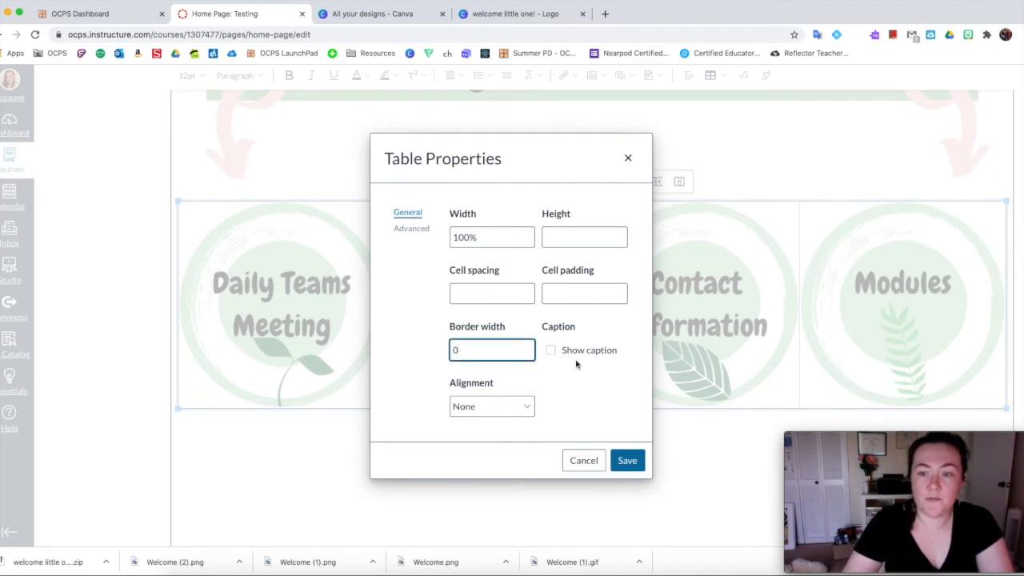
pyautogui.click(629, 460)
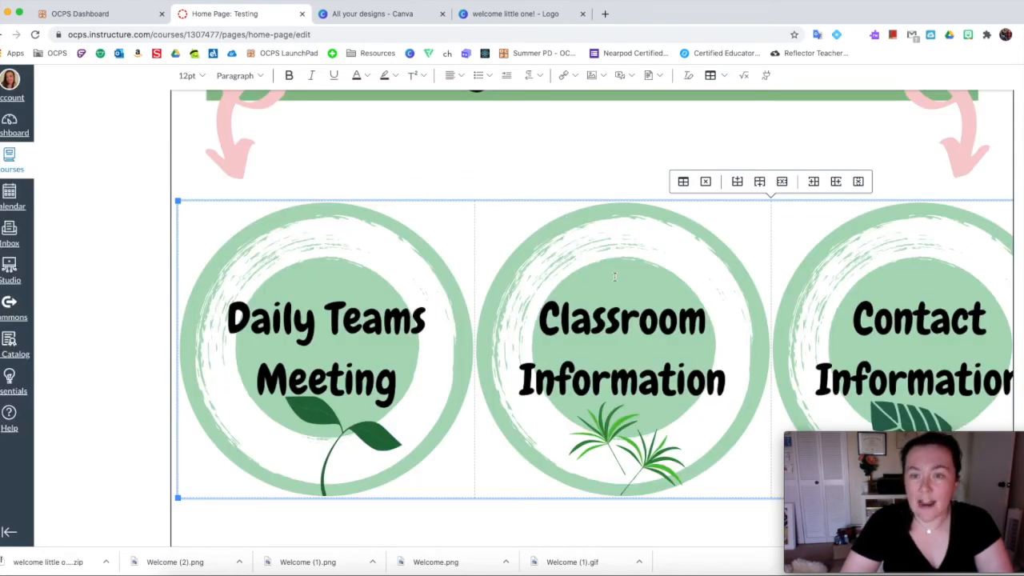
# Step: Narrow the browser window to reach the save option, save the Home Page, and widen the window again to view the page
pyautogui.scroll(-5, 615, 276)
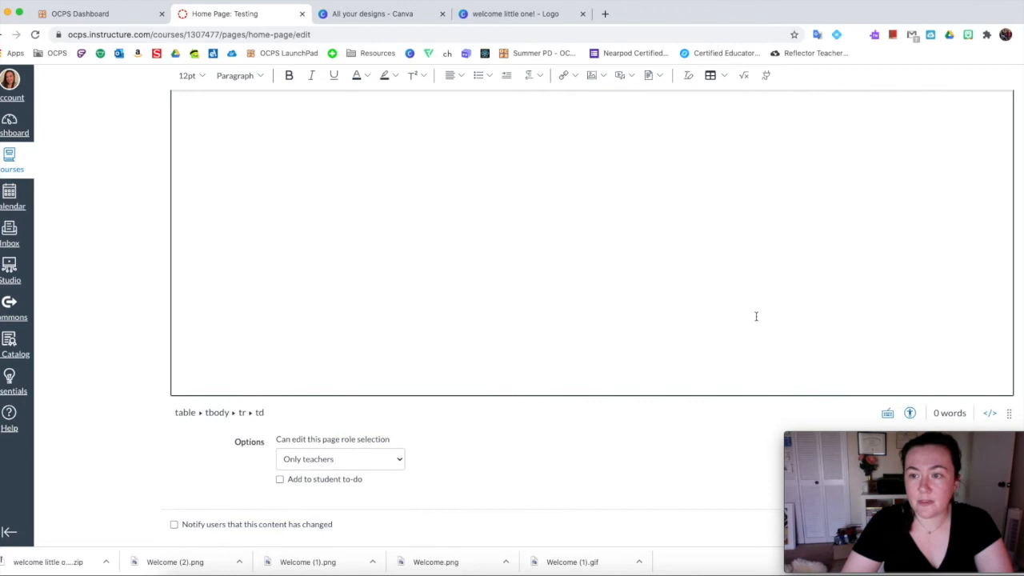
pyautogui.moveTo(1023, 283); pyautogui.dragTo(719, 284)
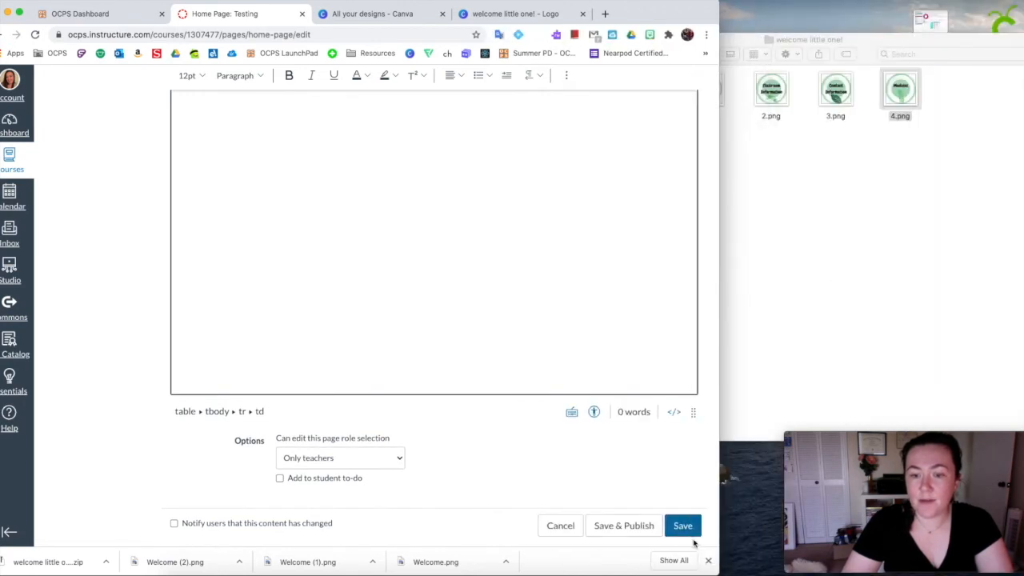
pyautogui.click(684, 530)
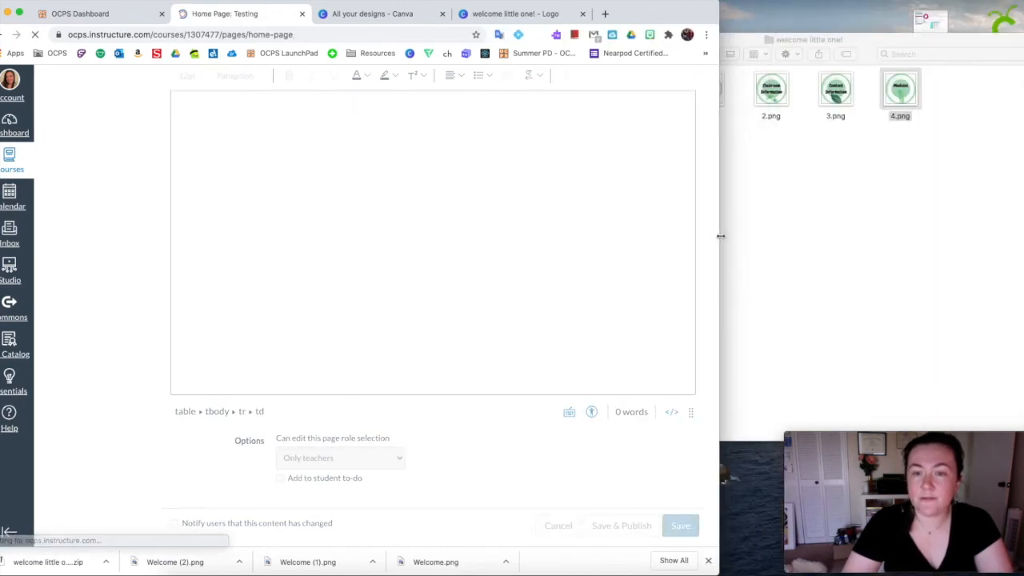
pyautogui.moveTo(720, 236); pyautogui.dragTo(1023, 236)
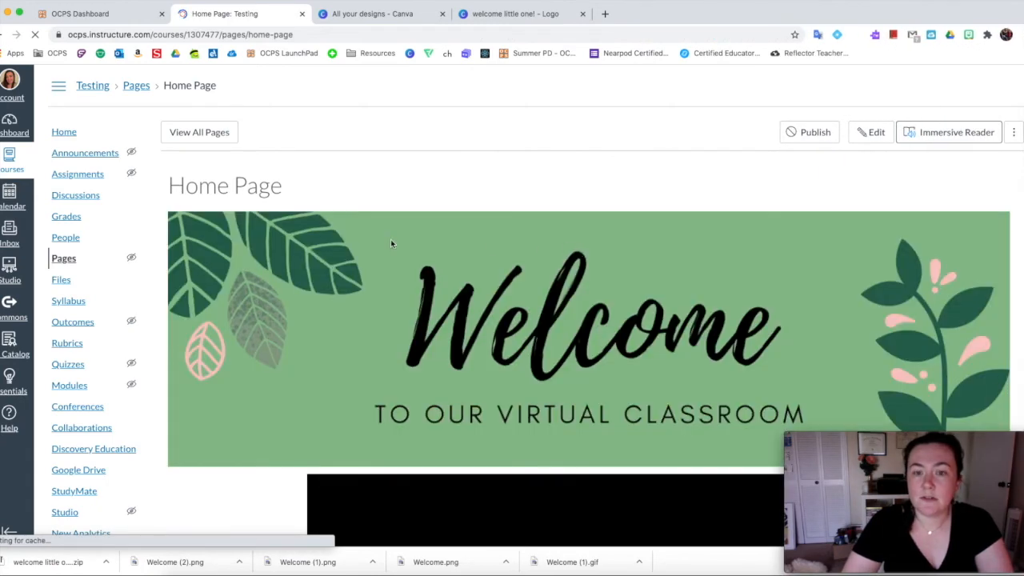
pyautogui.scroll(-10, 348, 245)
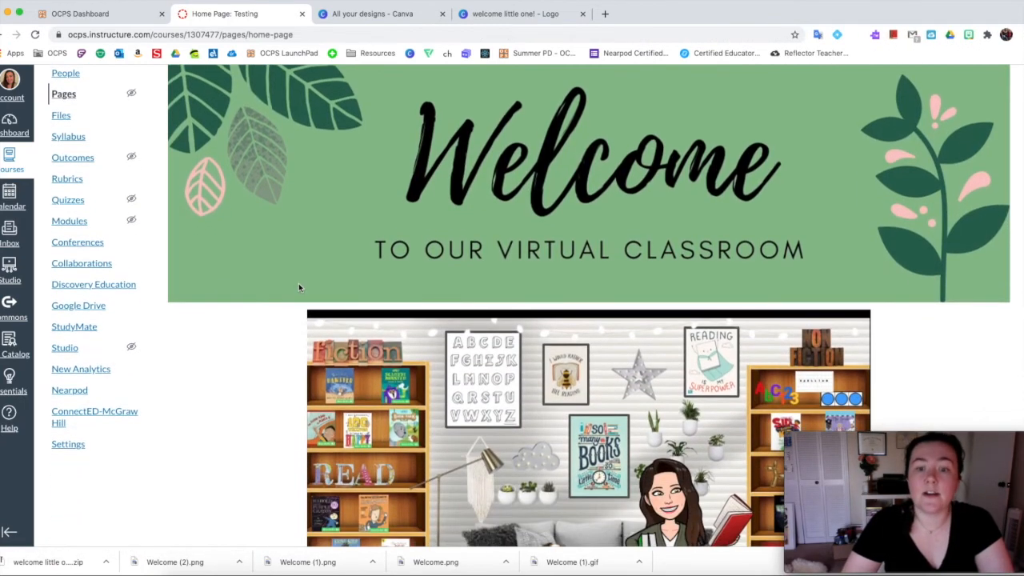
# Step: Review the saved Home Page from the welcome banner down to the row of four round buttons
pyautogui.scroll(-8, 300, 284)
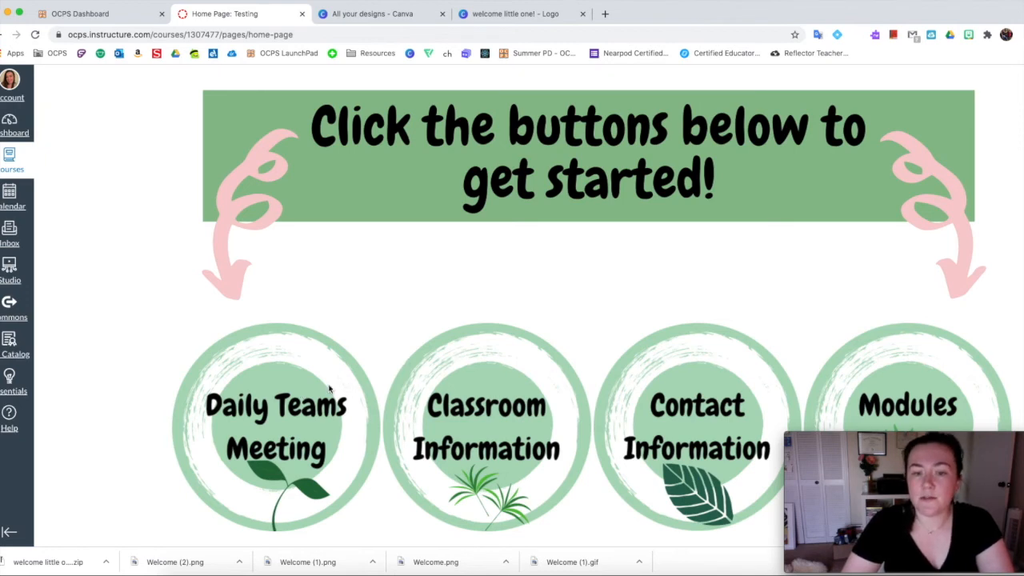
pyautogui.scroll(8, 422, 371)
pyautogui.scroll(-8, 426, 355)
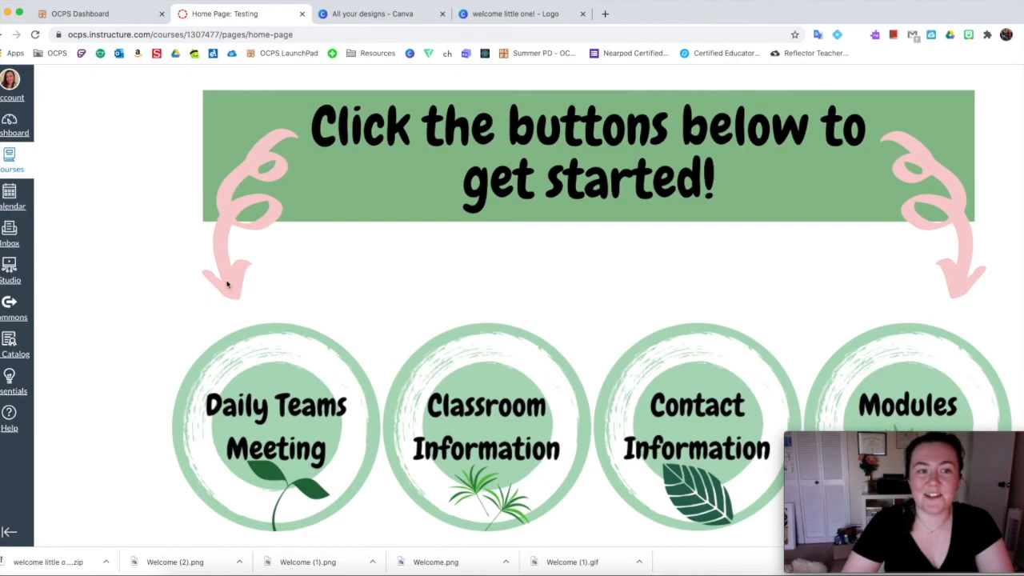
pyautogui.scroll(3, 532, 272)
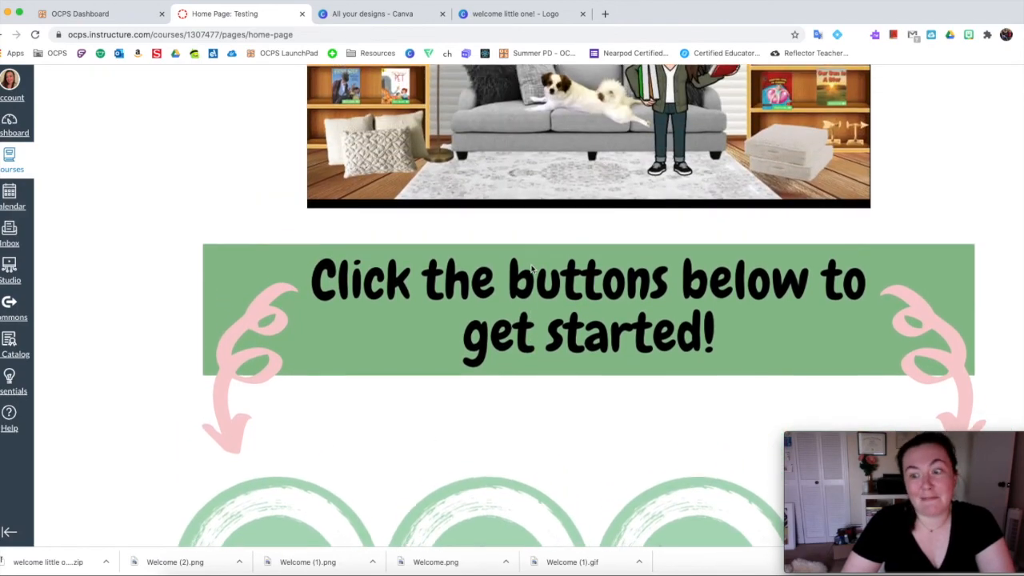
pyautogui.scroll(-3, 532, 269)
pyautogui.scroll(10, 525, 264)
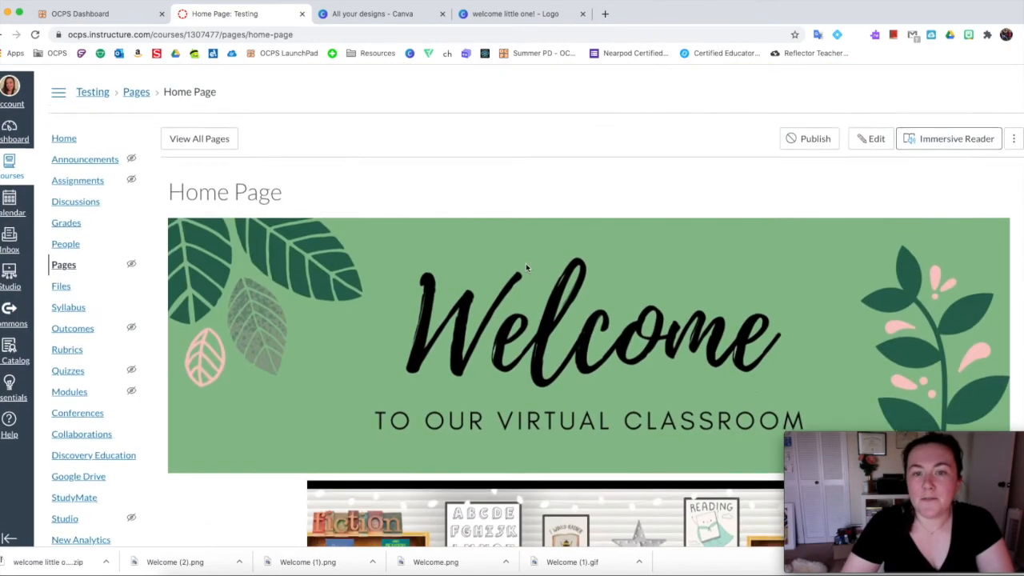
pyautogui.scroll(-12, 522, 263)
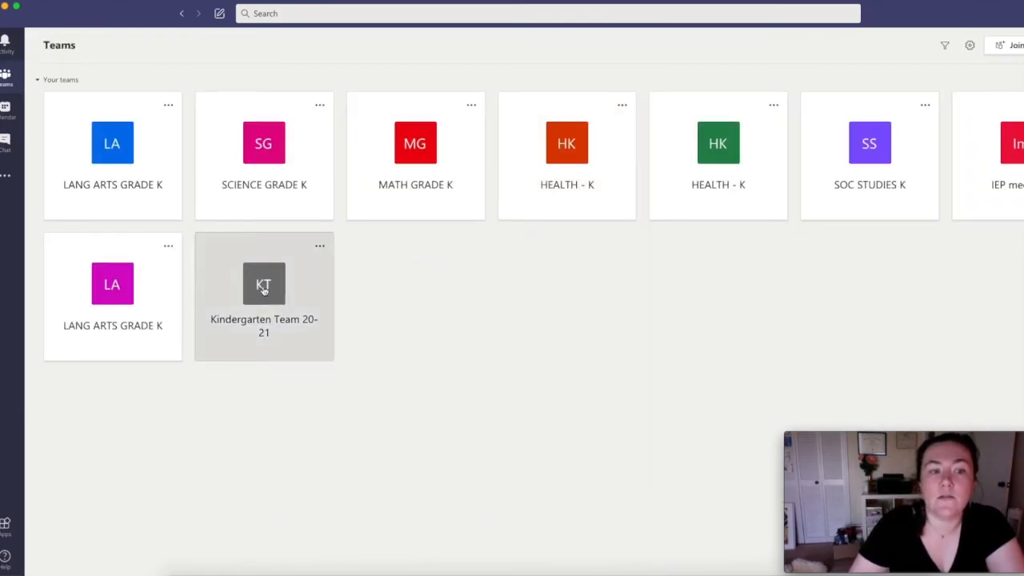
# Step: Switch to Microsoft Teams, open the Kindergarten Team 20-21 team and copy the link to its General channel
pyautogui.click(285, 320)
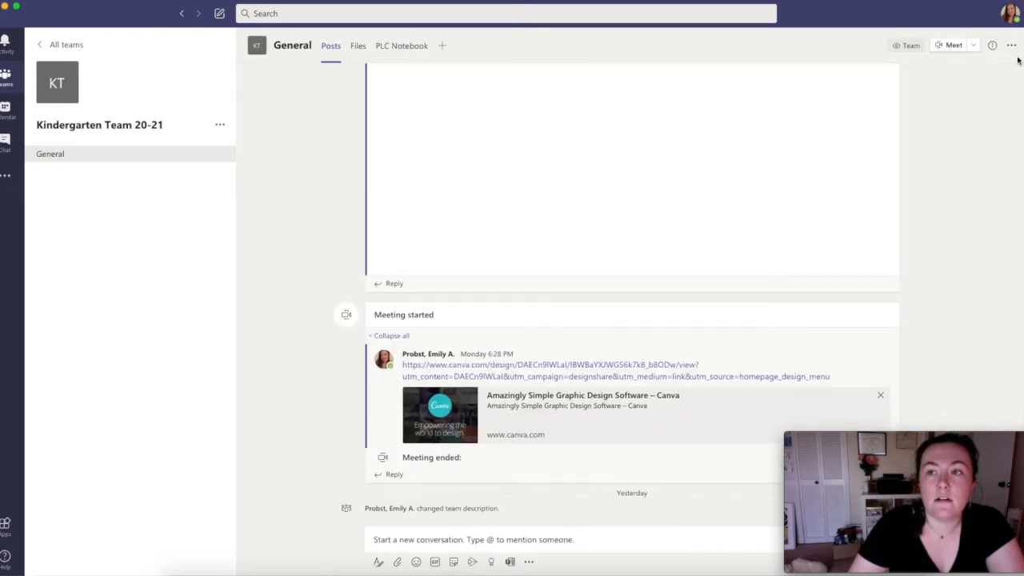
pyautogui.click(1013, 46)
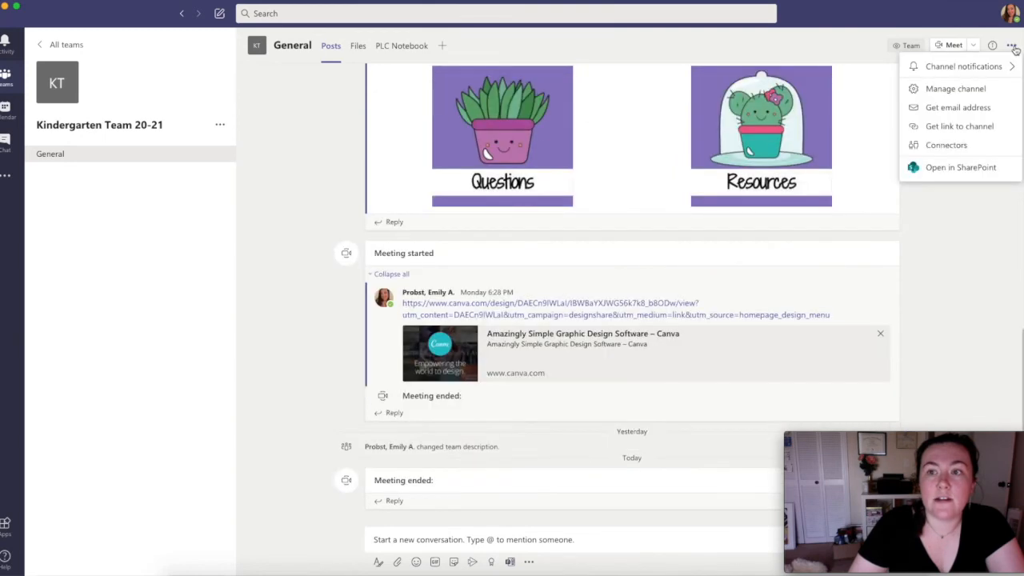
pyautogui.click(940, 128)
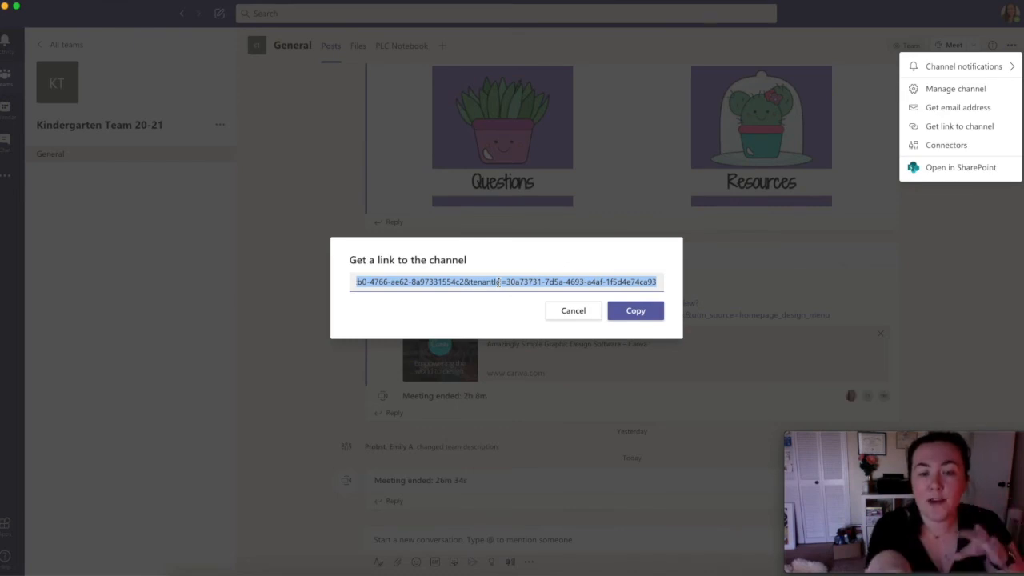
pyautogui.click(637, 311)
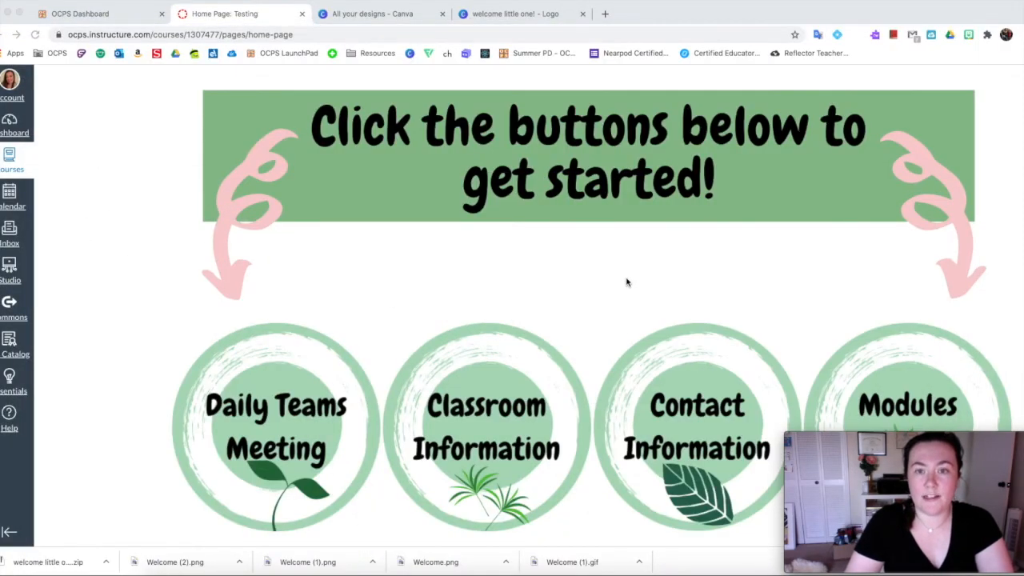
# Step: Return to the Canvas Home Page in the browser, open it for editing and enlarge the content editor's height
pyautogui.scroll(10, 726, 205)
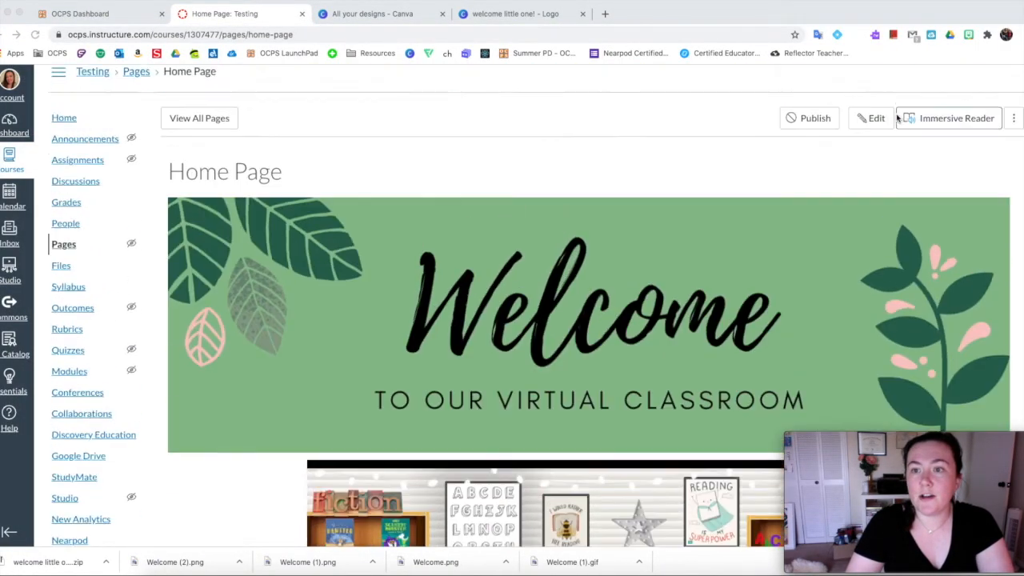
pyautogui.click(879, 131)
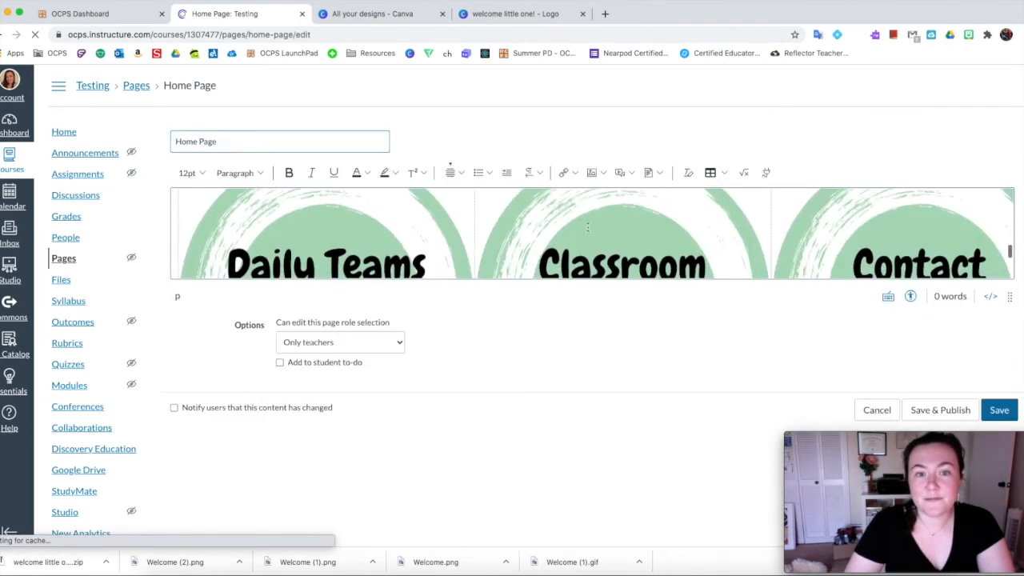
pyautogui.moveTo(1010, 297); pyautogui.dragTo(1010, 417)
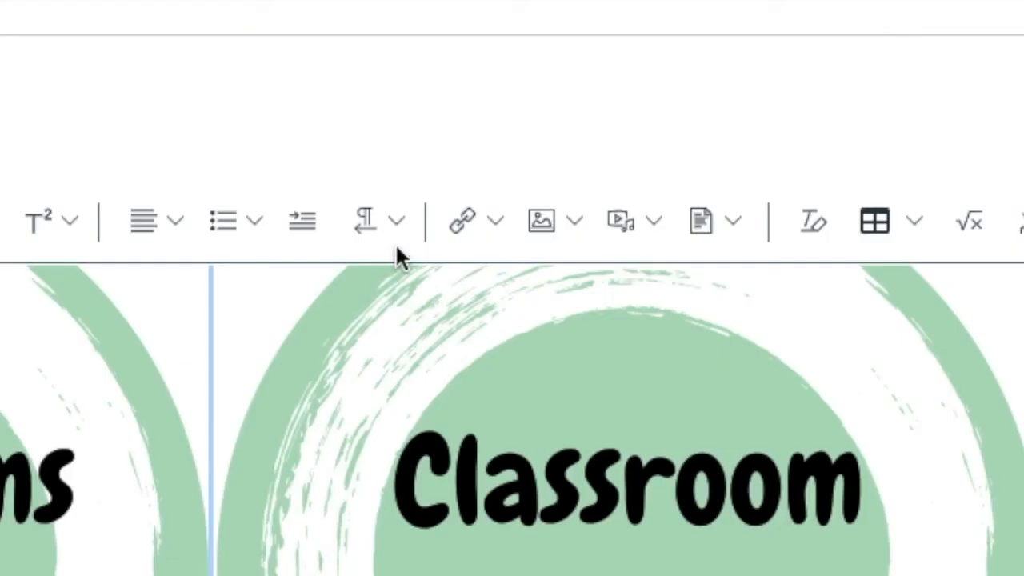
# Step: Link the Daily Teams Meeting button image to the copied Teams channel address as an external link
pyautogui.click(480, 225)
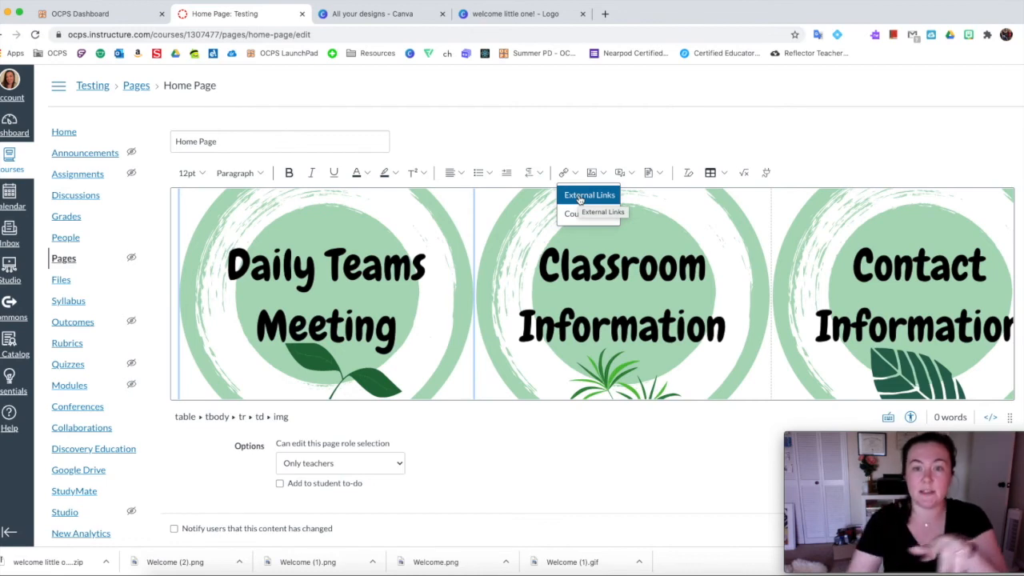
pyautogui.click(580, 198)
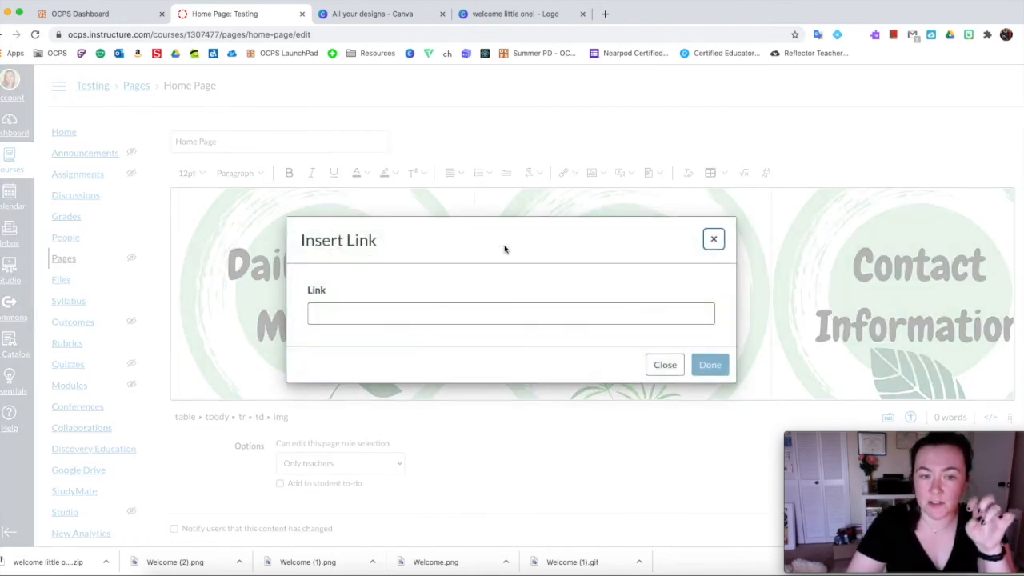
pyautogui.click(395, 311)
pyautogui.press('super+v')
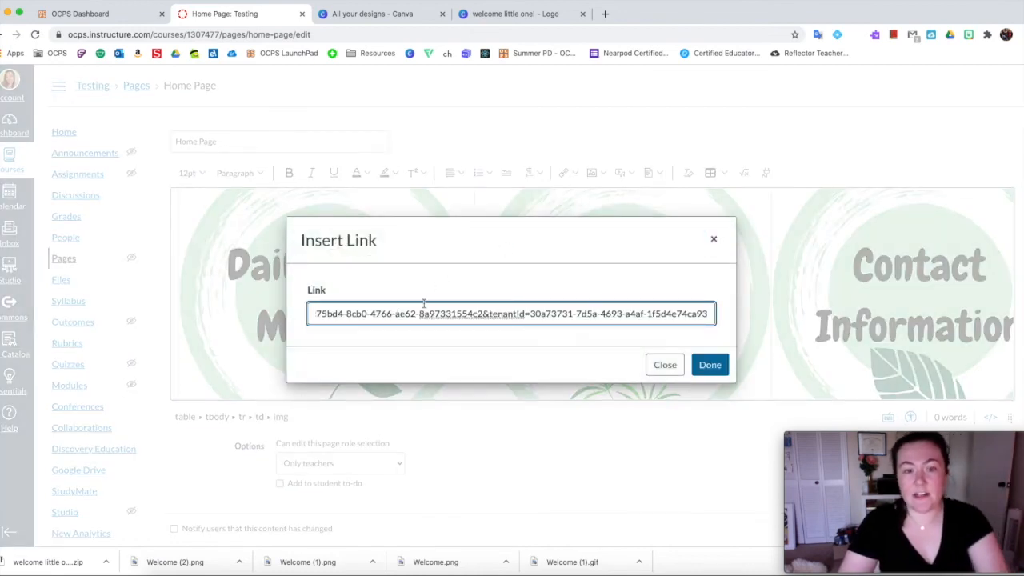
pyautogui.click(712, 365)
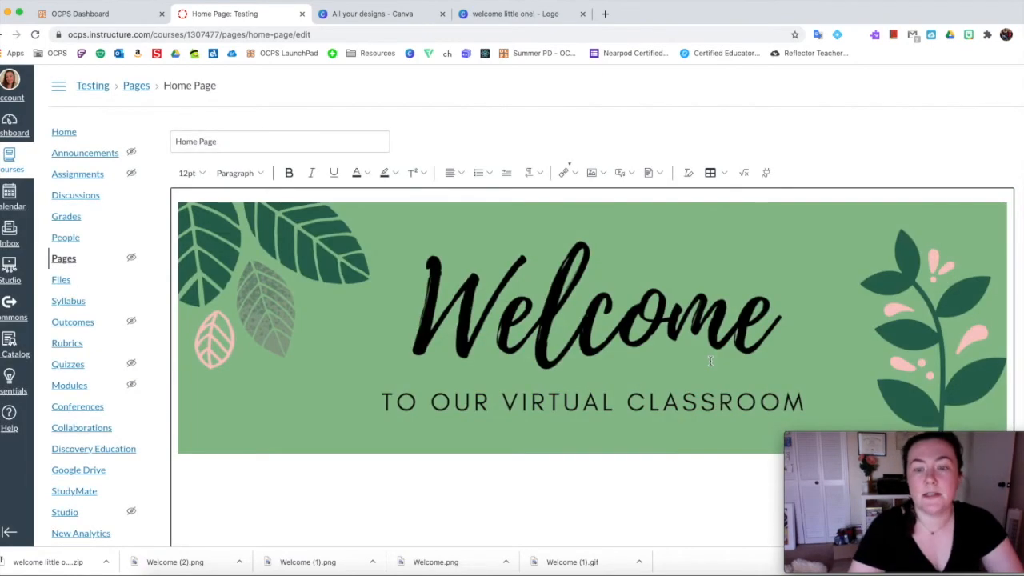
# Step: Select the Modules button image and check which course modules are available to link, then close the course links
pyautogui.scroll(-10, 583, 343)
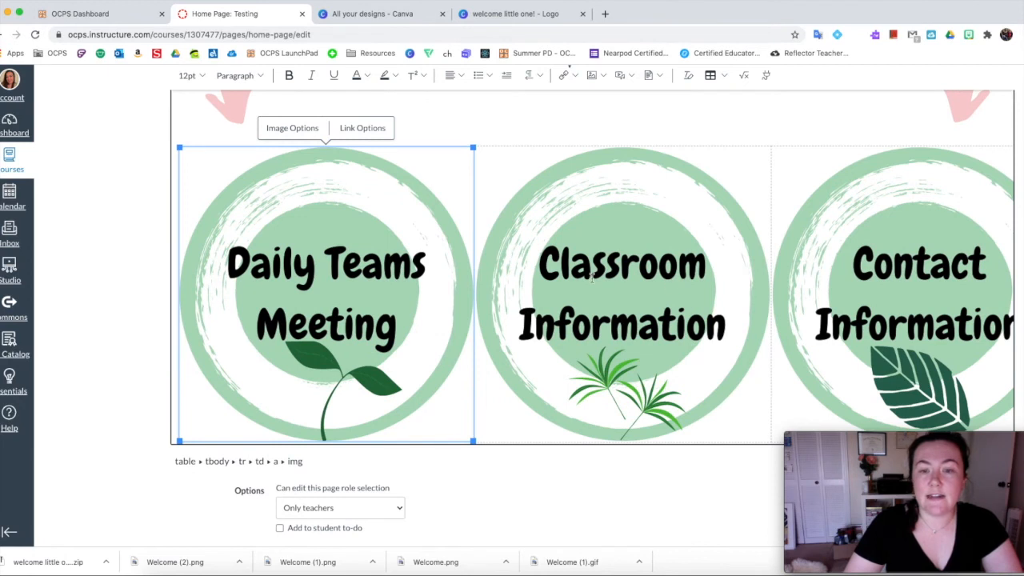
pyautogui.hscroll(5, 827, 288)
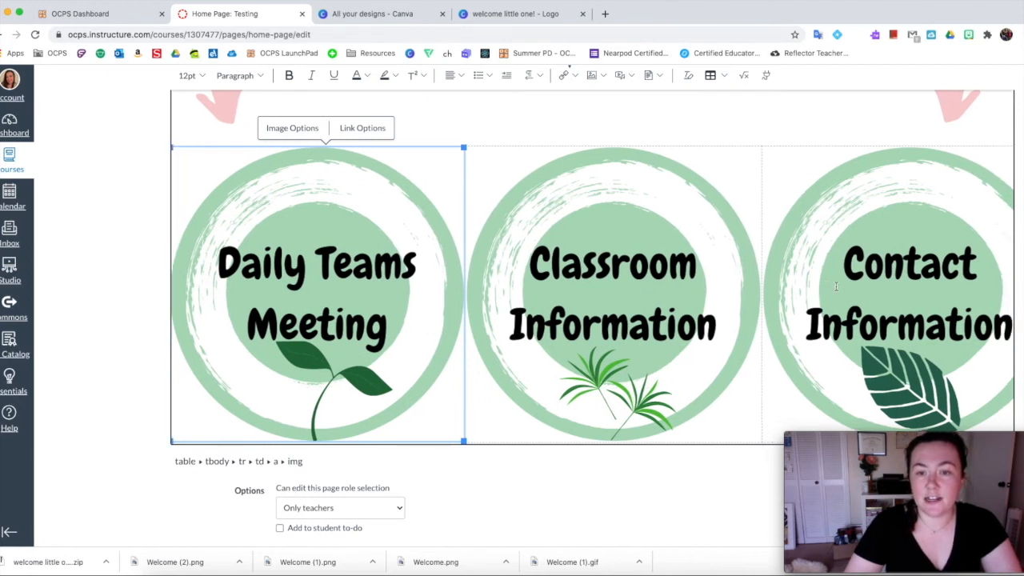
pyautogui.hscroll(3, 760, 280)
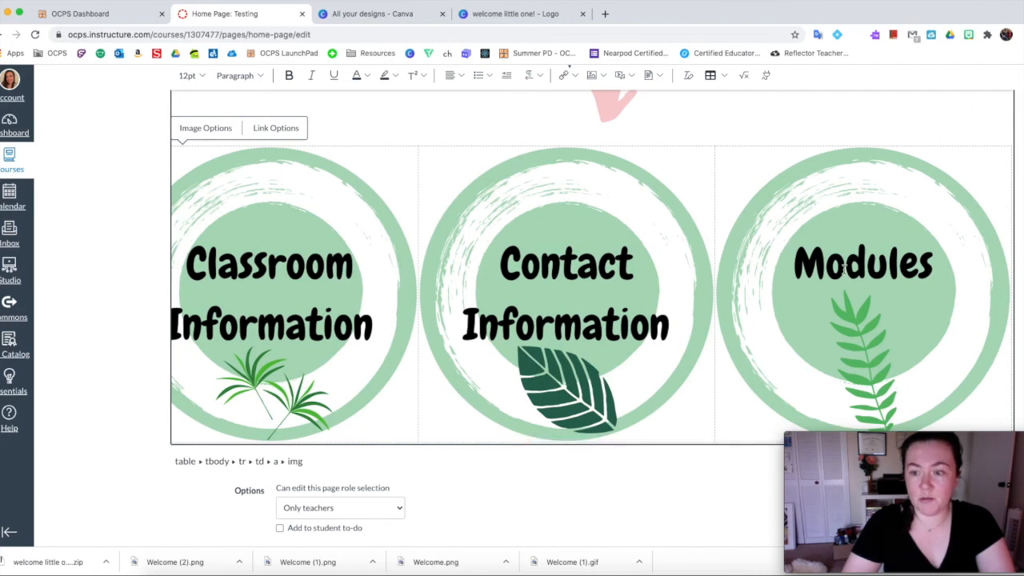
pyautogui.click(843, 269)
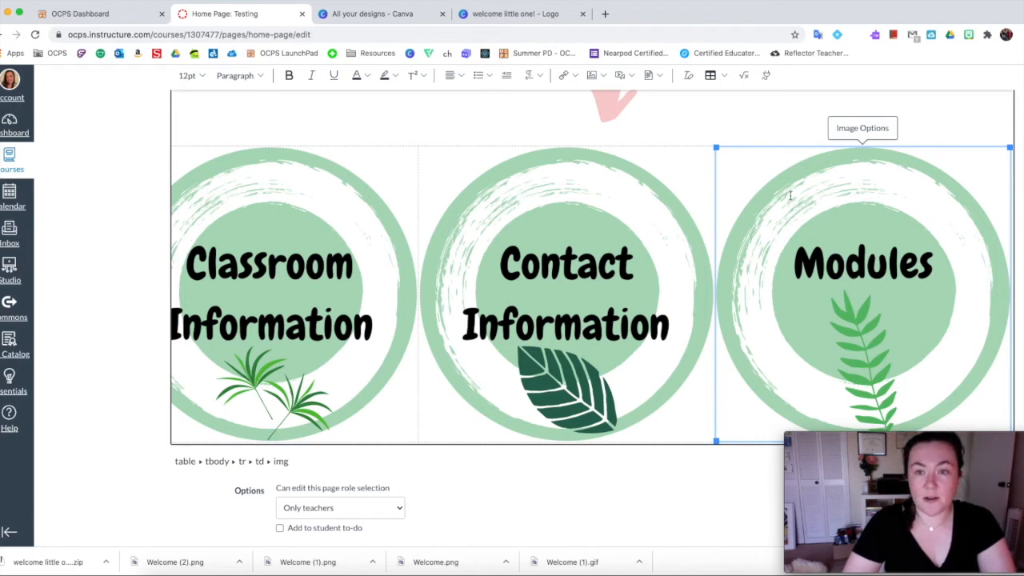
pyautogui.click(570, 77)
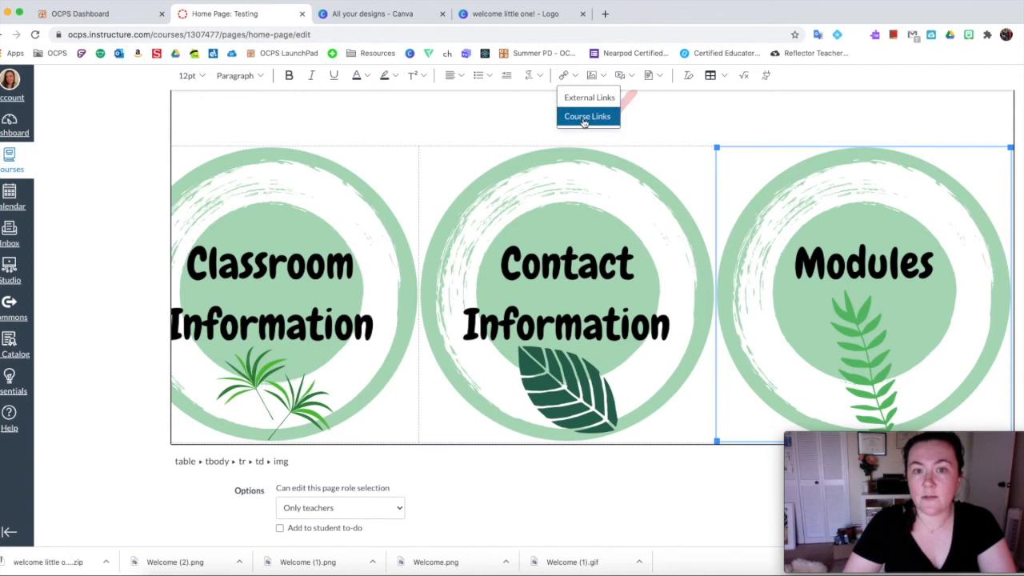
pyautogui.click(587, 117)
pyautogui.click(770, 321)
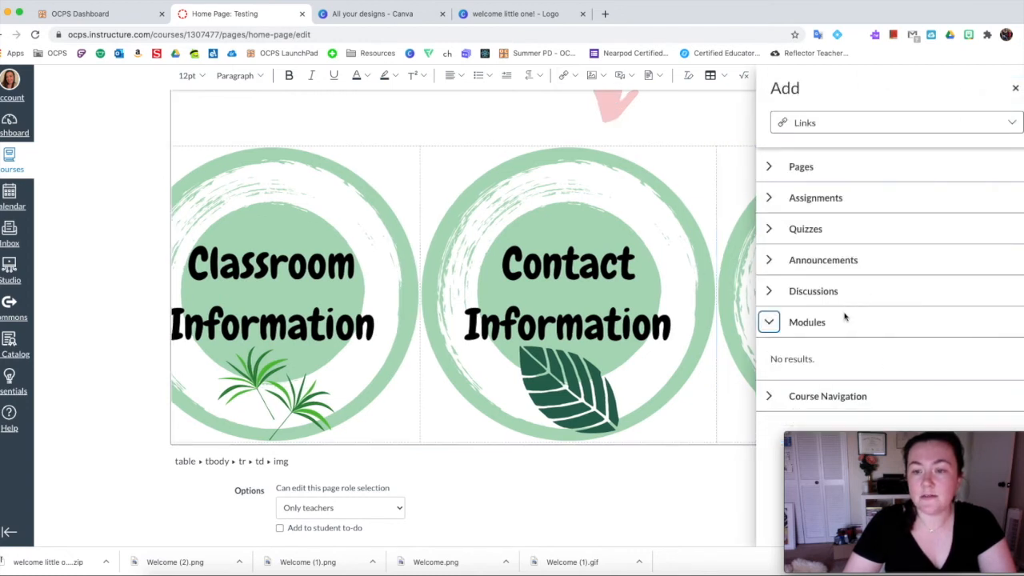
pyautogui.click(1015, 88)
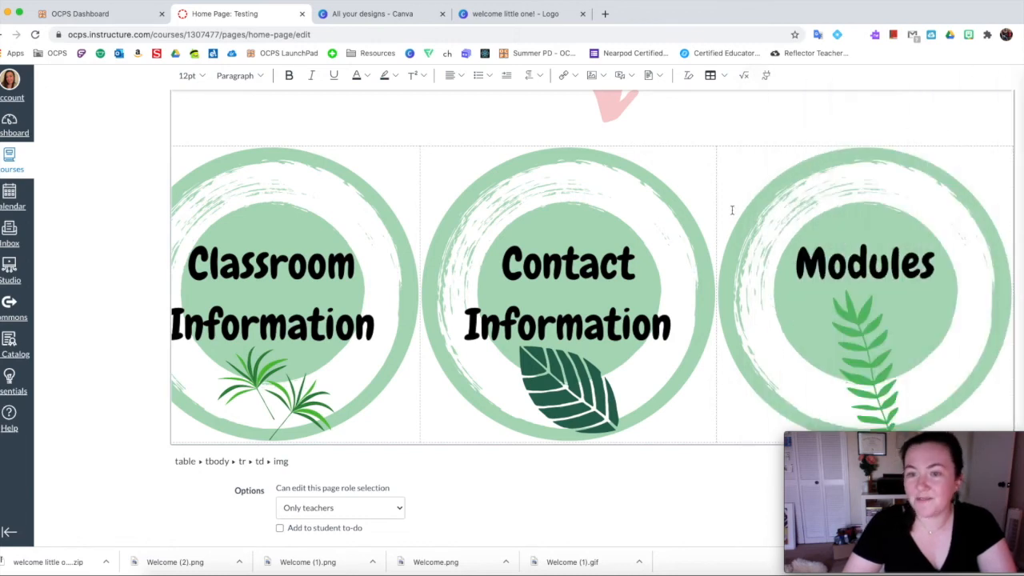
# Step: Narrow the browser window to reach the save option, save the linked Home Page, and widen the window again
pyautogui.scroll(-2, 715, 220)
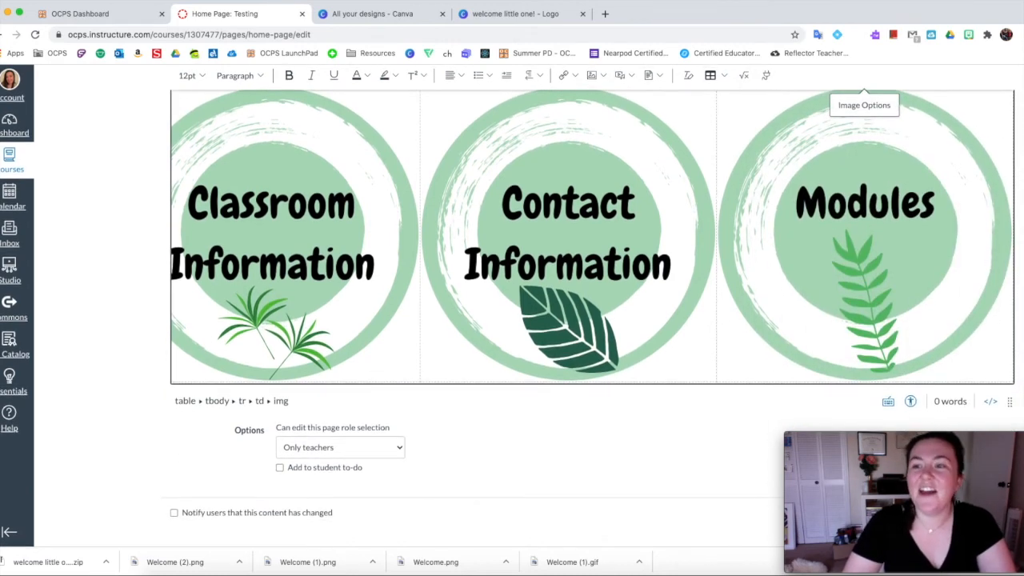
pyautogui.click(804, 280)
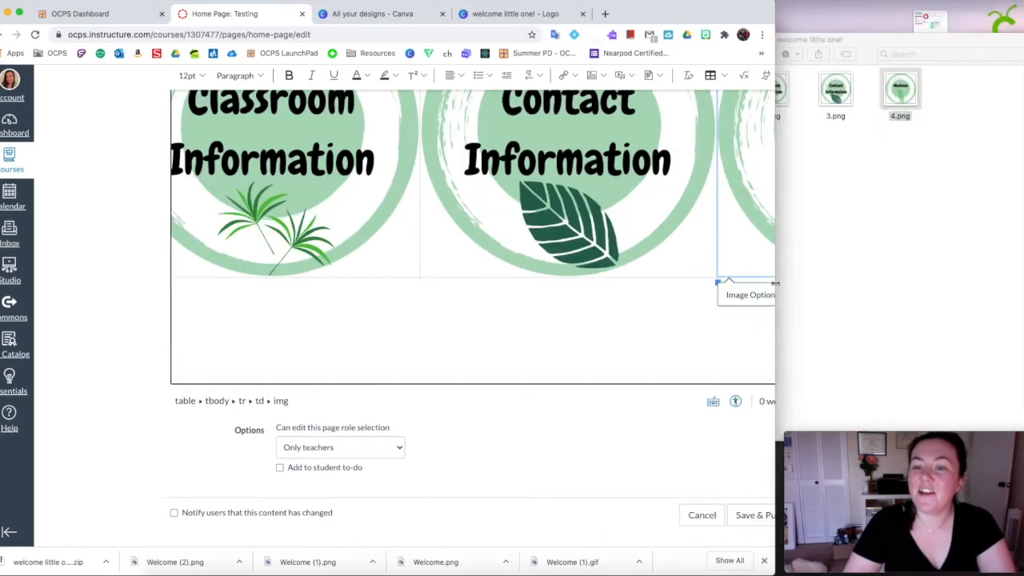
pyautogui.scroll(-2, 737, 480)
pyautogui.click(735, 515)
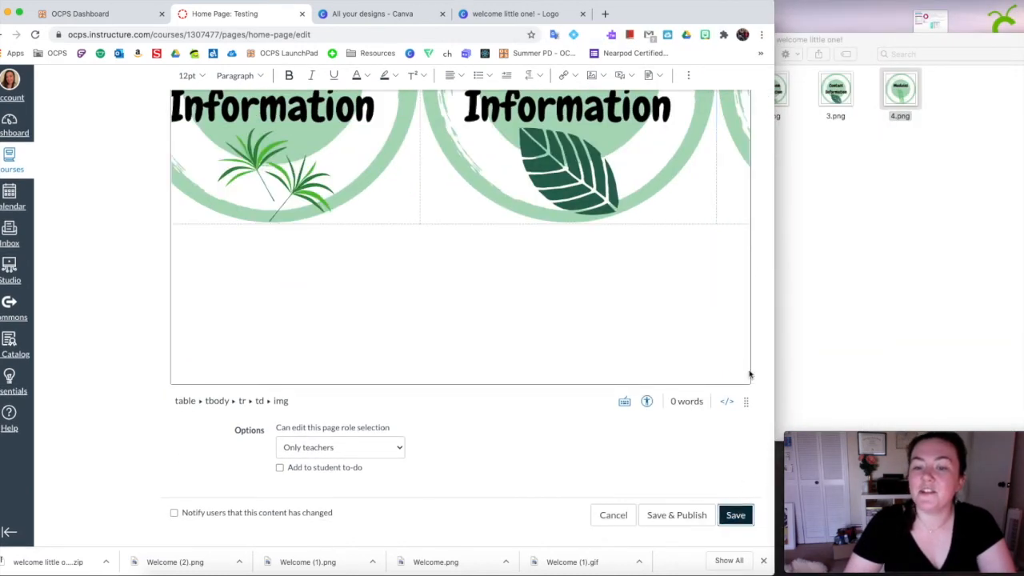
pyautogui.moveTo(773, 216); pyautogui.dragTo(1023, 222)
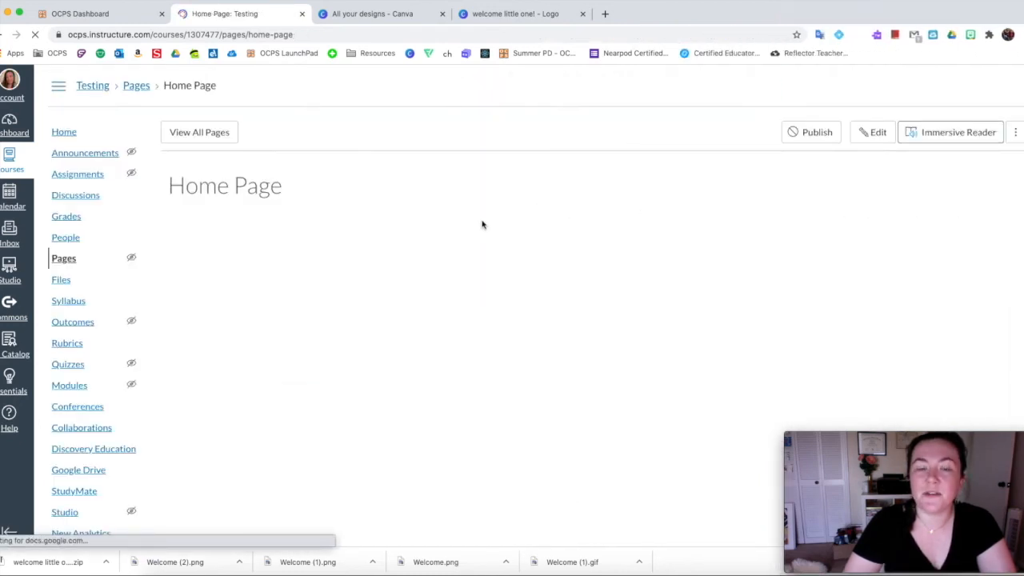
# Step: Test the Daily Teams Meeting button's link, decline opening the Microsoft Teams app and close the Teams tab
pyautogui.scroll(-10, 420, 238)
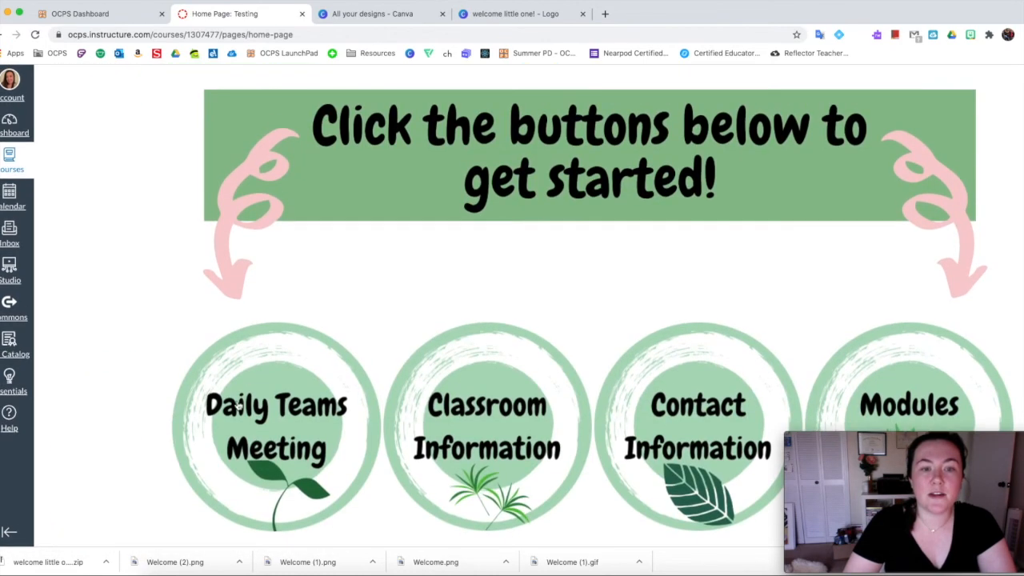
pyautogui.click(291, 419)
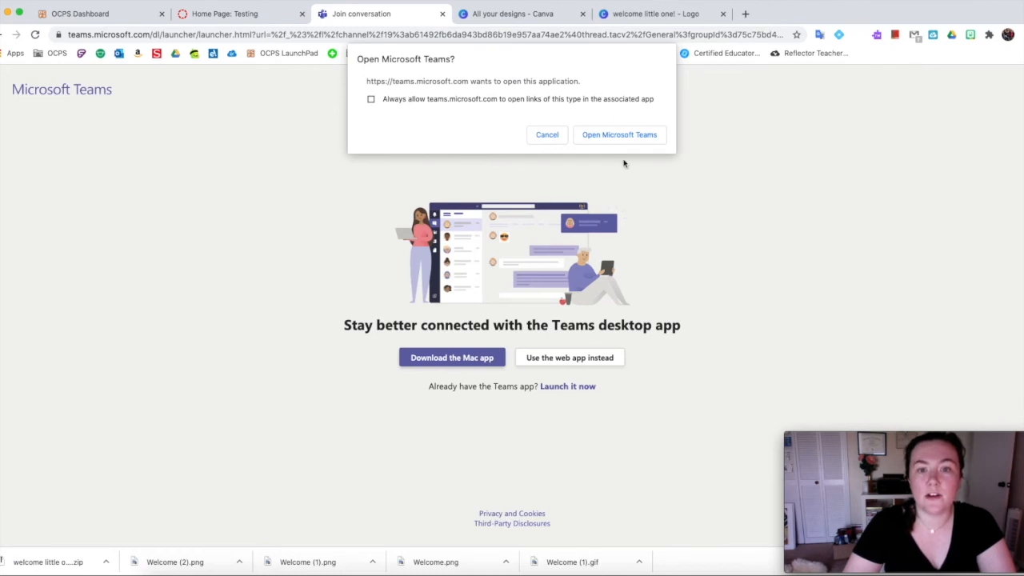
pyautogui.click(546, 134)
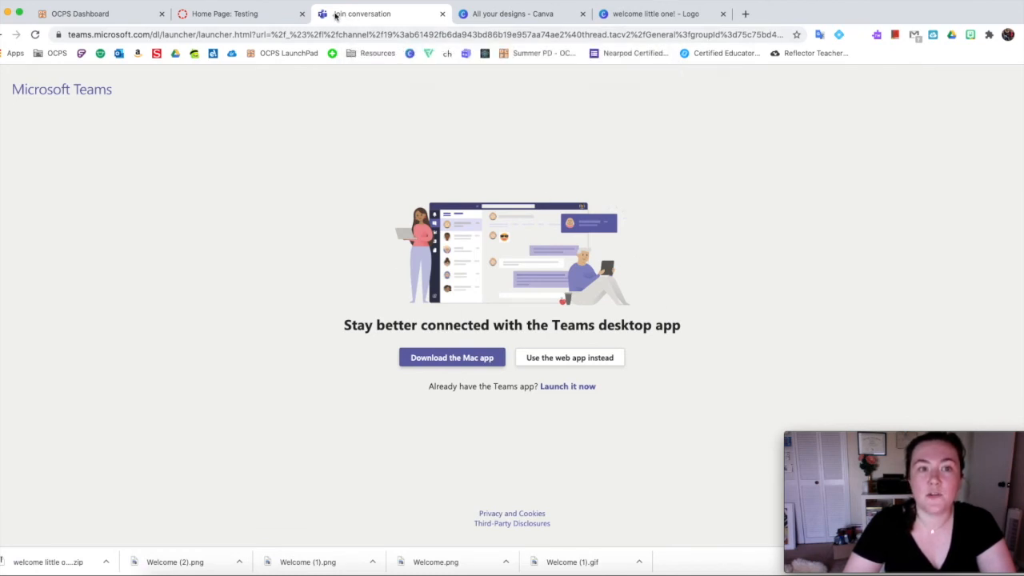
pyautogui.click(442, 14)
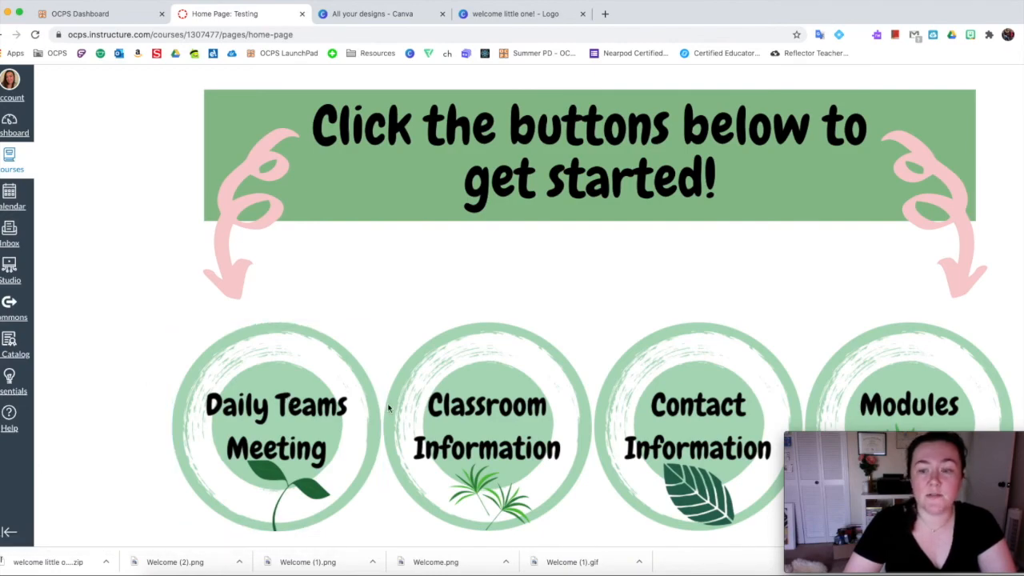
# Step: Open the Modules page of the Testing course
pyautogui.scroll(6, 331, 400)
pyautogui.scroll(-4, 367, 346)
pyautogui.scroll(-3, 366, 345)
pyautogui.scroll(8, 441, 373)
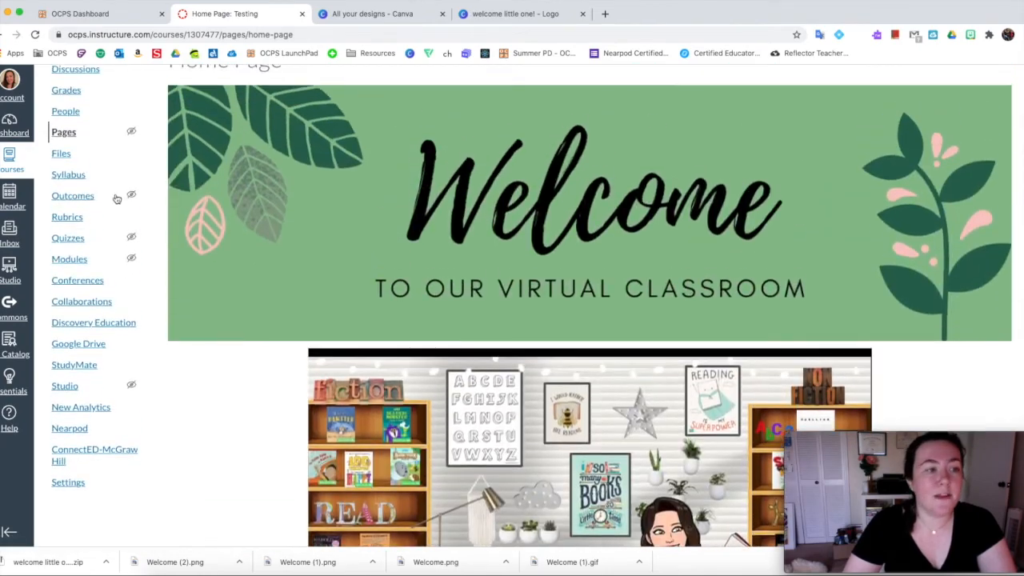
pyautogui.scroll(-8, 347, 290)
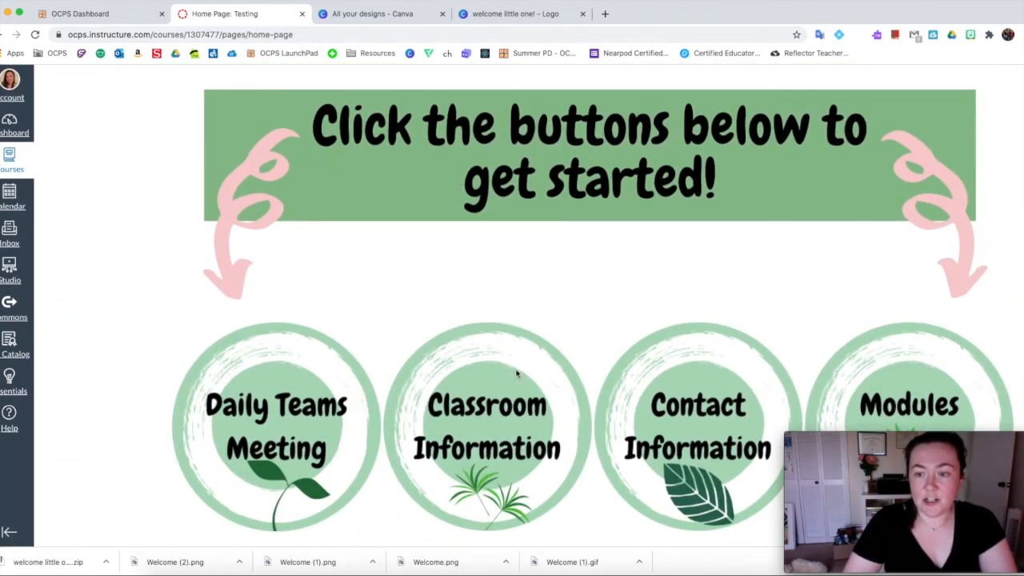
pyautogui.scroll(10, 533, 375)
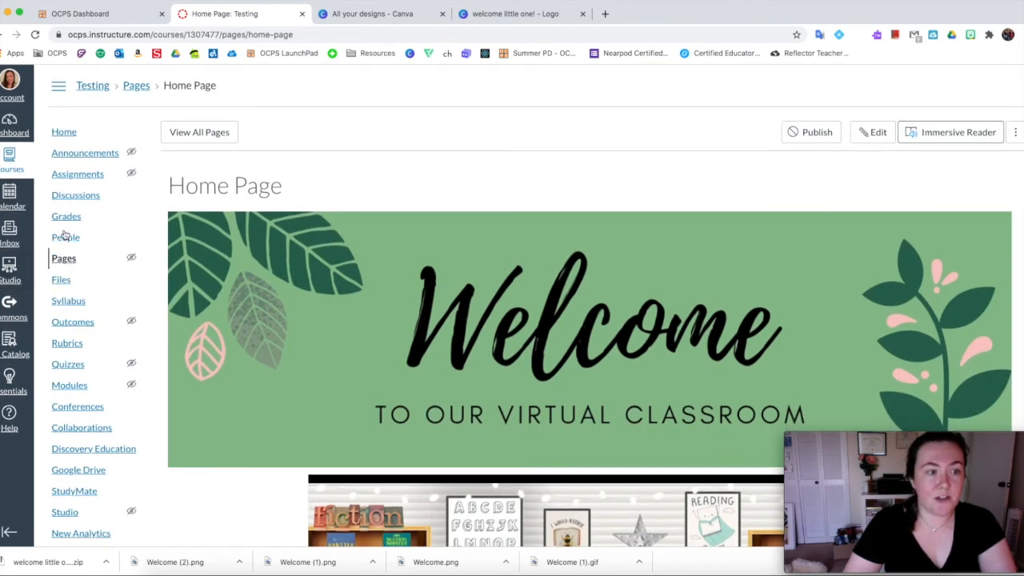
pyautogui.click(77, 387)
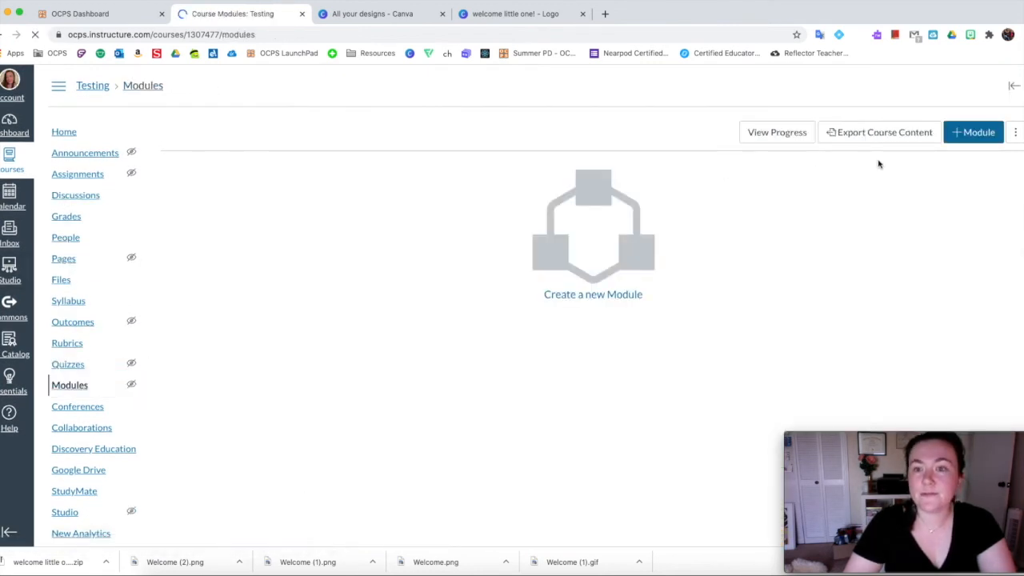
# Step: Create a course module named Information
pyautogui.click(986, 137)
pyautogui.click(475, 249)
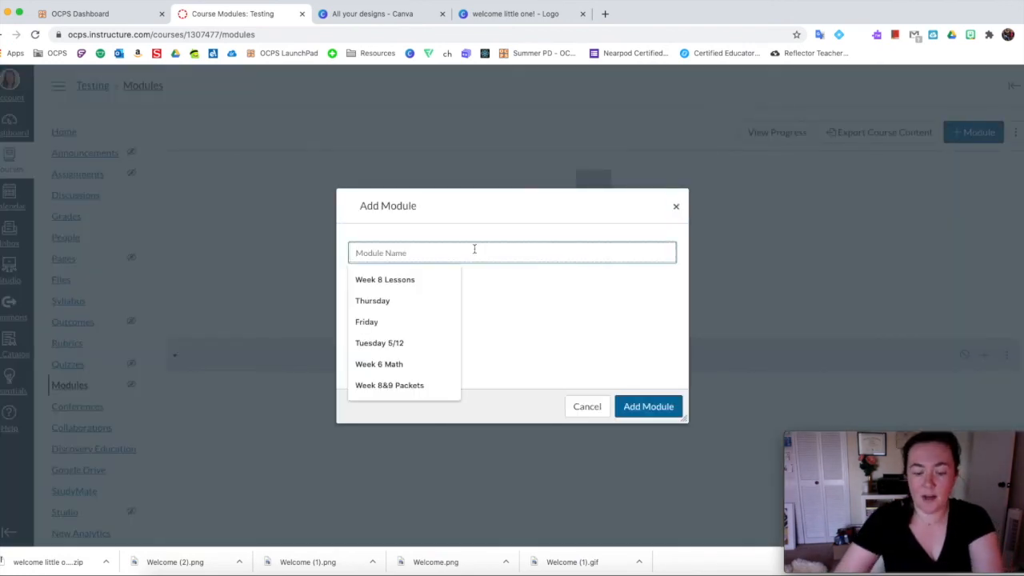
pyautogui.write('Information')
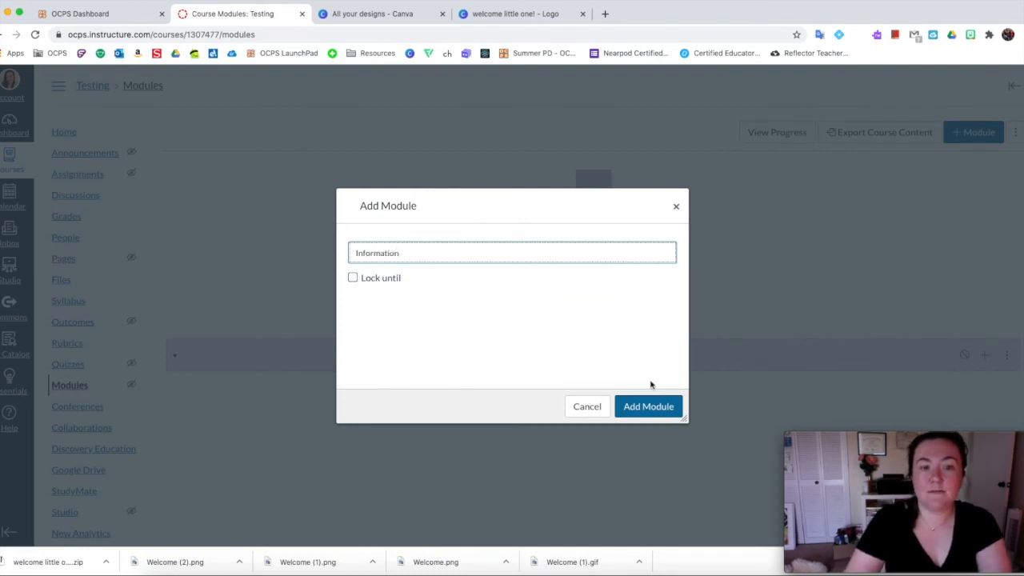
pyautogui.click(655, 406)
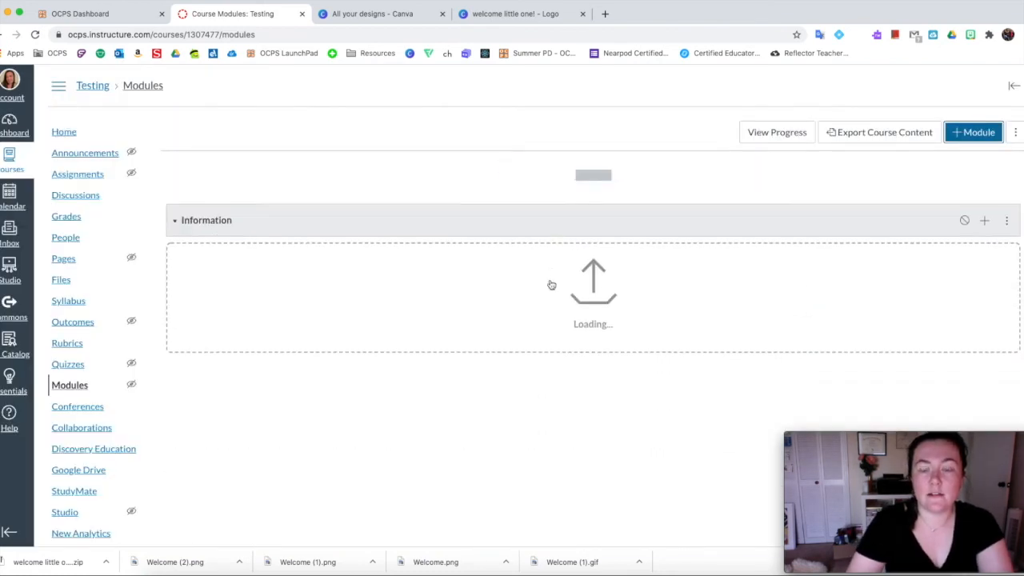
# Step: Add a new page named Classroom Information to the Information module
pyautogui.click(984, 191)
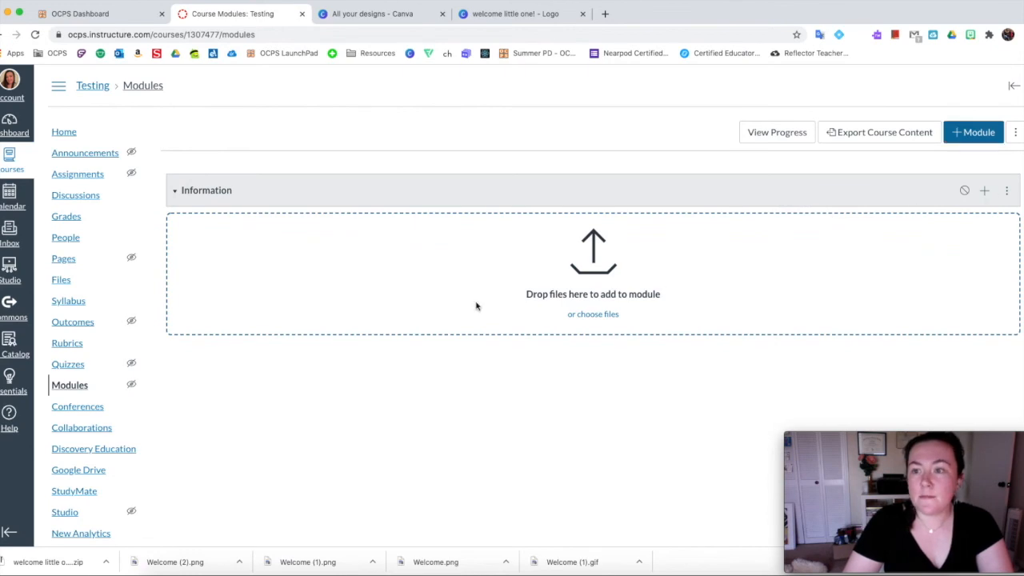
pyautogui.click(367, 215)
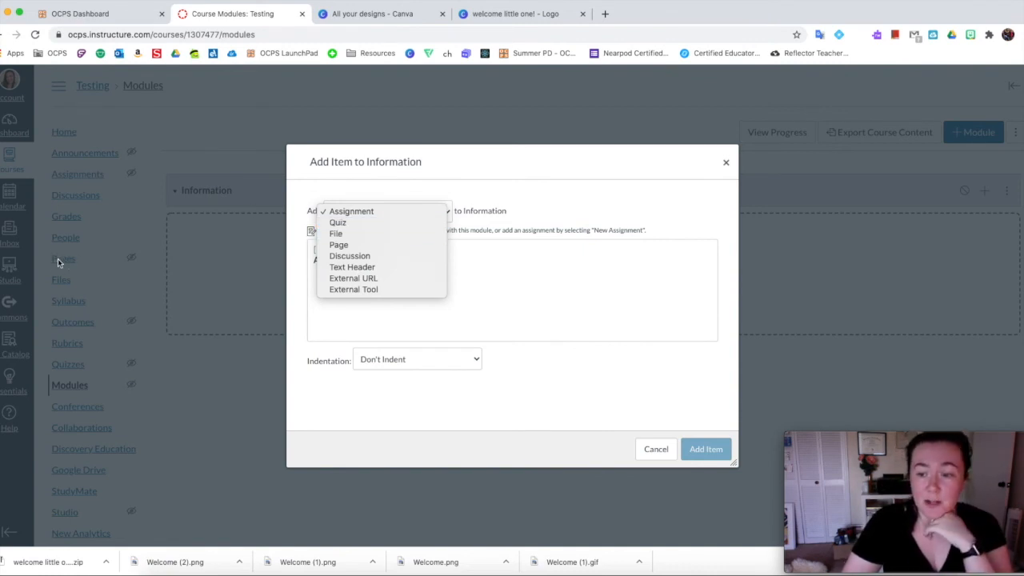
pyautogui.click(342, 245)
pyautogui.click(335, 251)
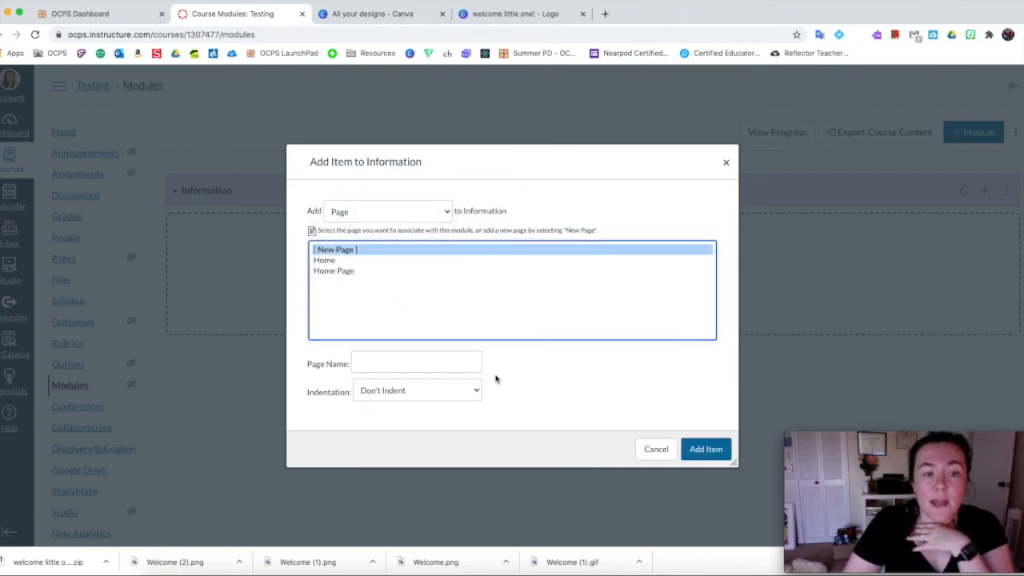
pyautogui.click(380, 364)
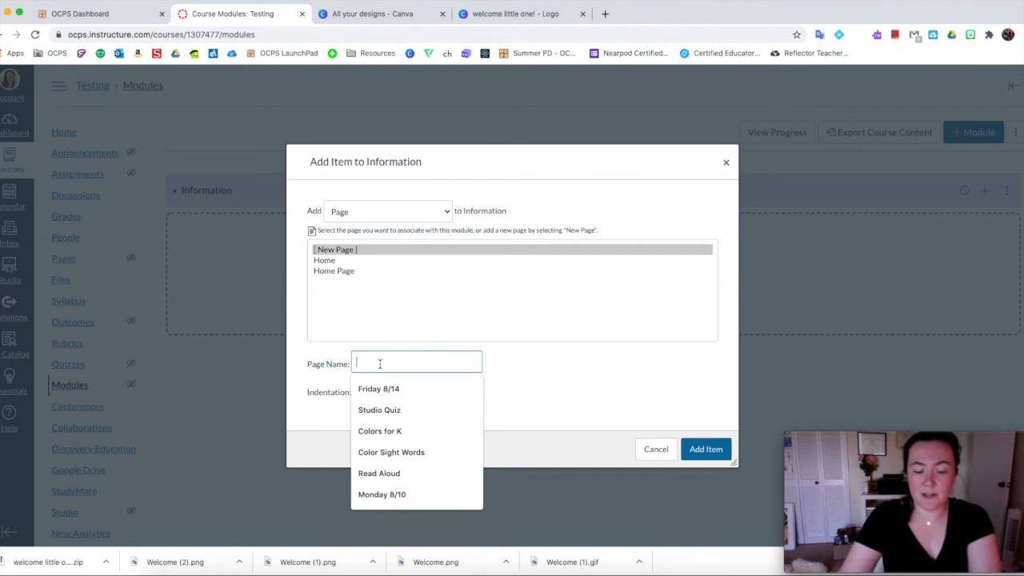
pyautogui.write('Classroom Information')
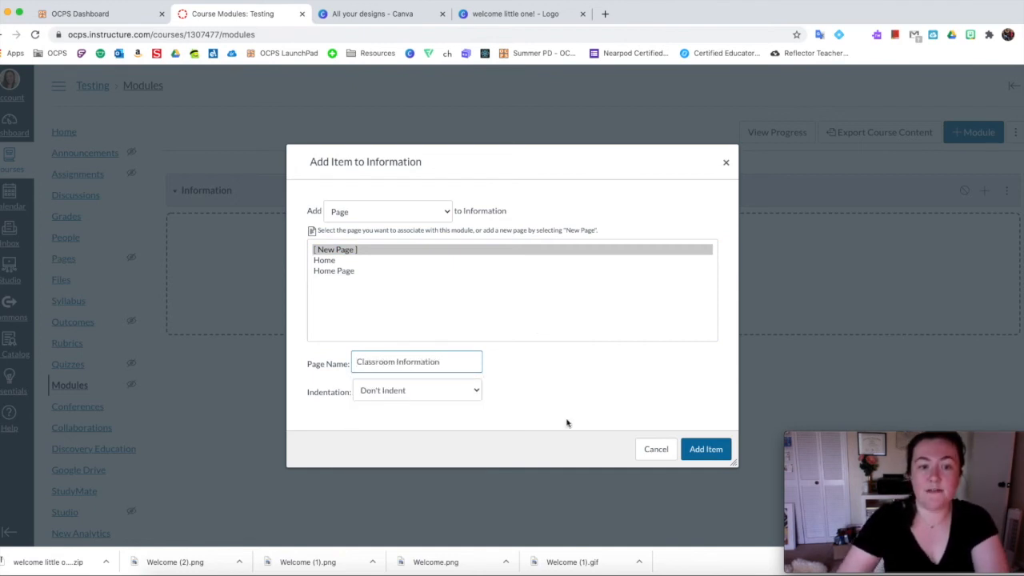
pyautogui.click(701, 449)
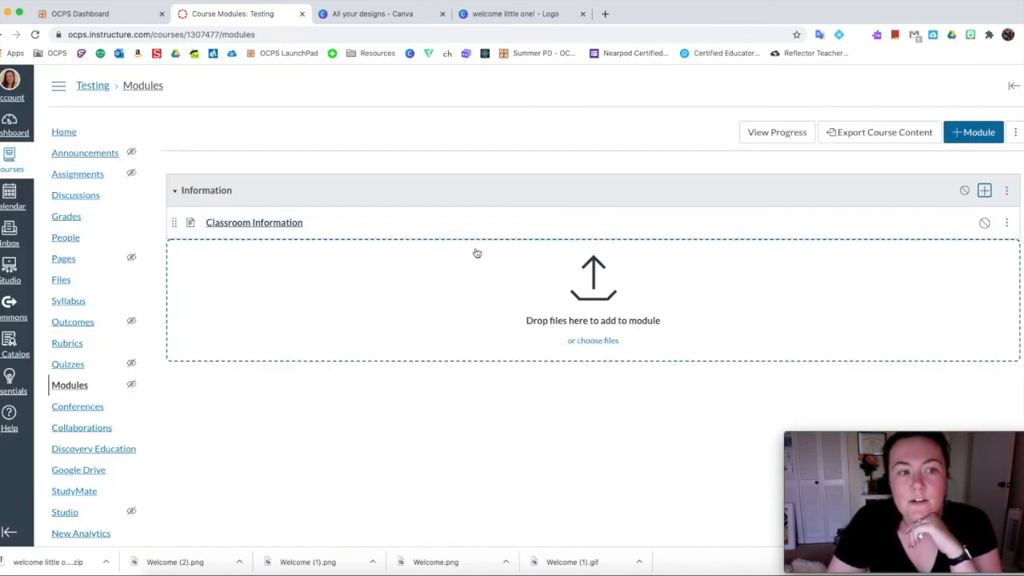
# Step: Add another new page named Contact Information to the Information module
pyautogui.click(985, 192)
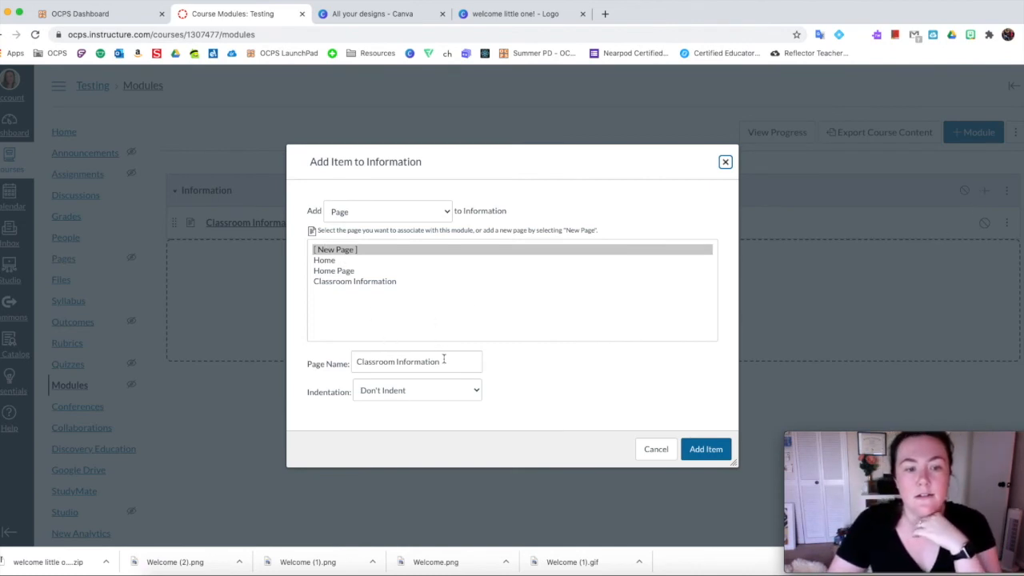
pyautogui.moveTo(395, 362); pyautogui.dragTo(370, 363)
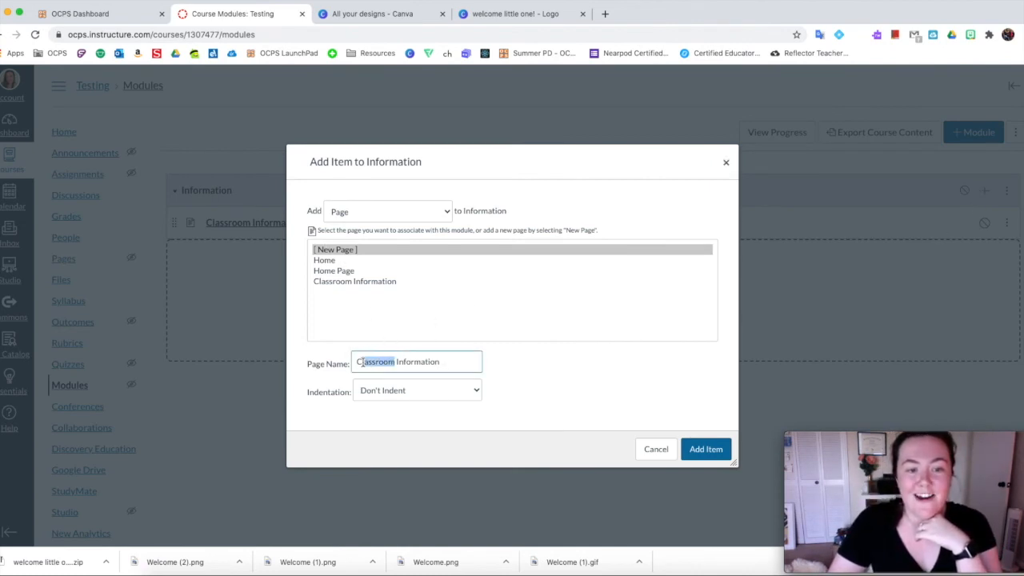
pyautogui.write('ontact')
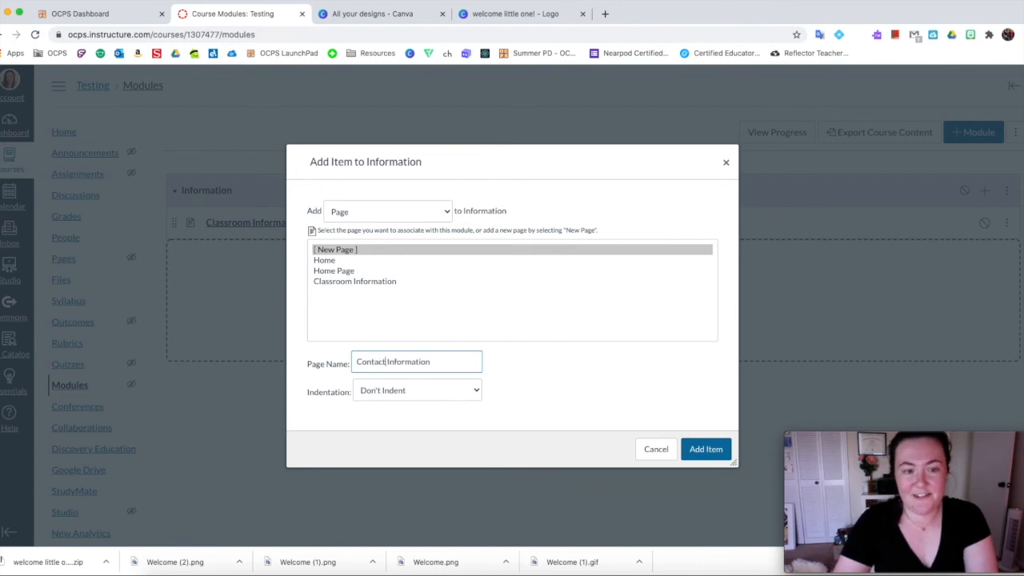
pyautogui.click(714, 449)
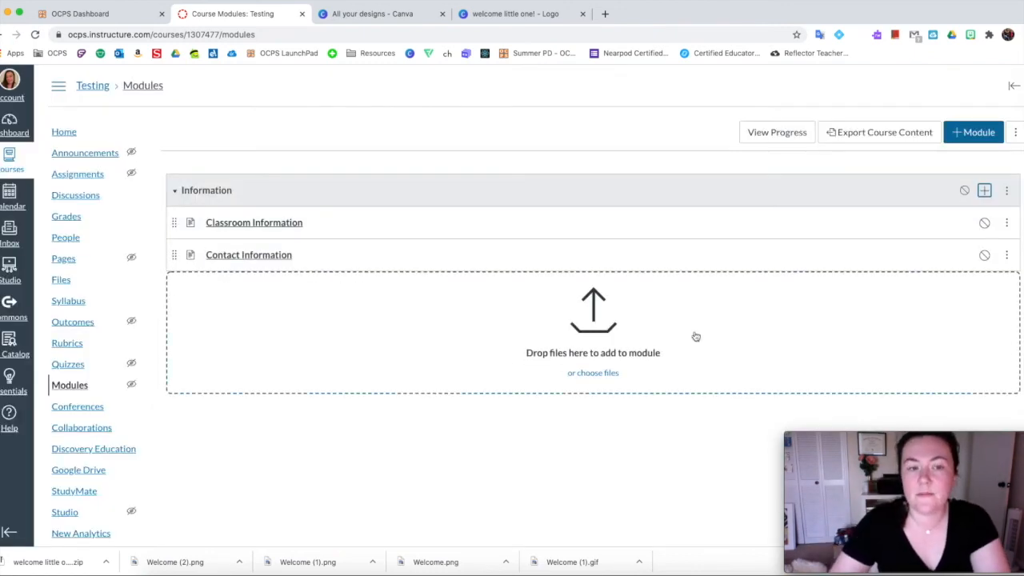
# Step: Add the existing Home Page to the Information module and move it above the Classroom Information page
pyautogui.click(985, 193)
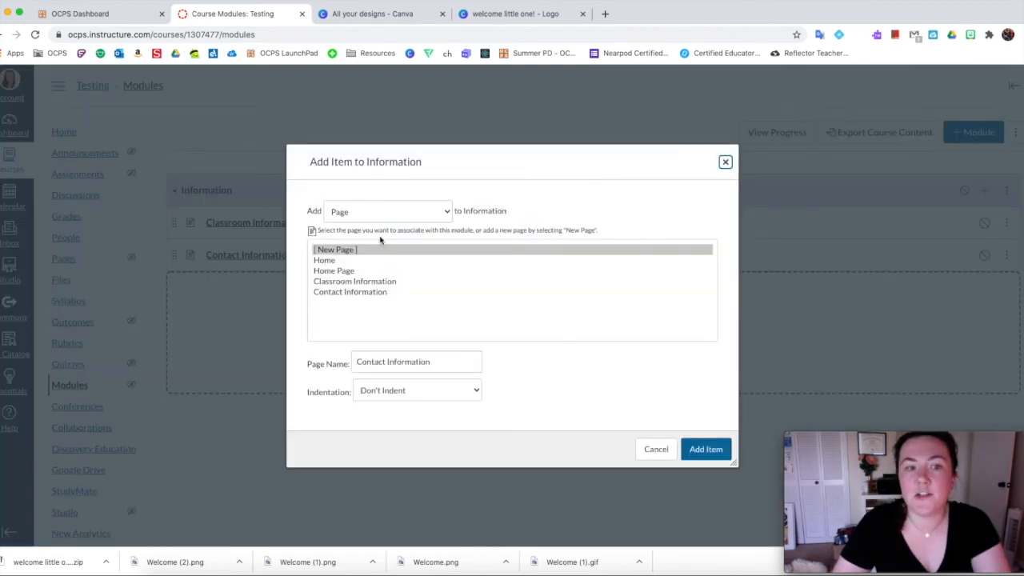
pyautogui.click(322, 272)
pyautogui.click(699, 451)
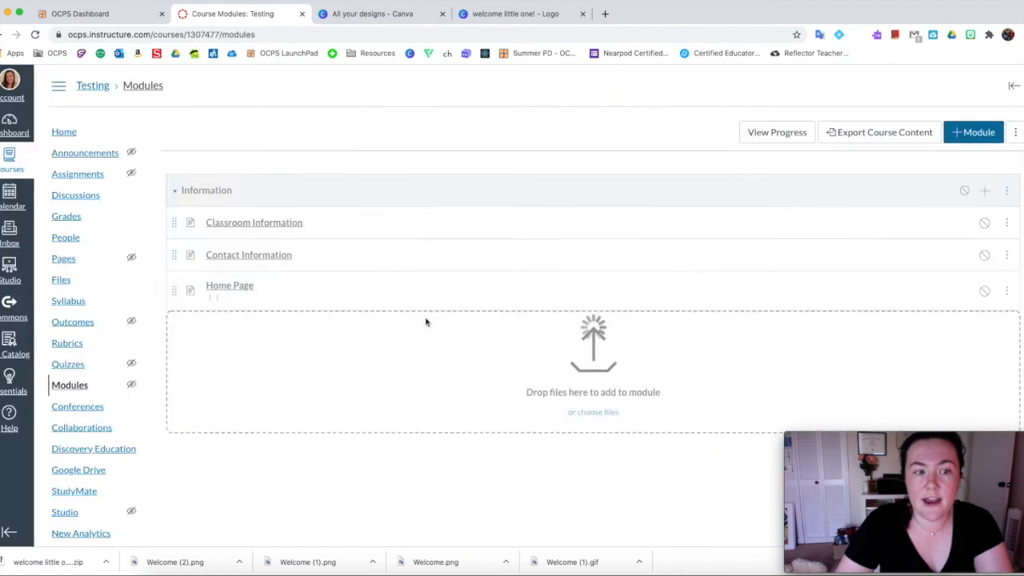
pyautogui.moveTo(173, 287); pyautogui.dragTo(245, 222)
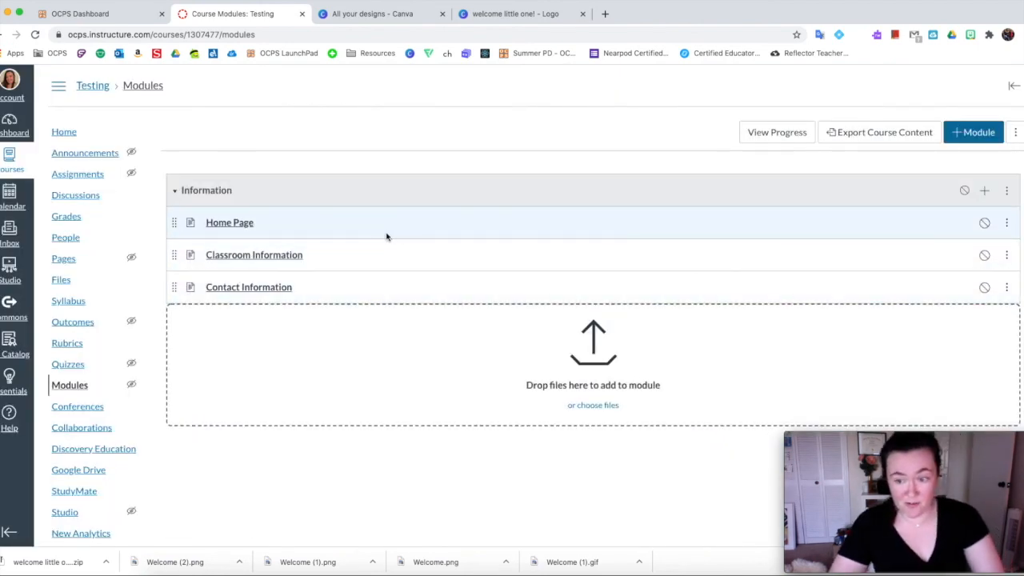
# Step: Edit the Classroom Information page to contain the text ":)" and save it
pyautogui.click(251, 256)
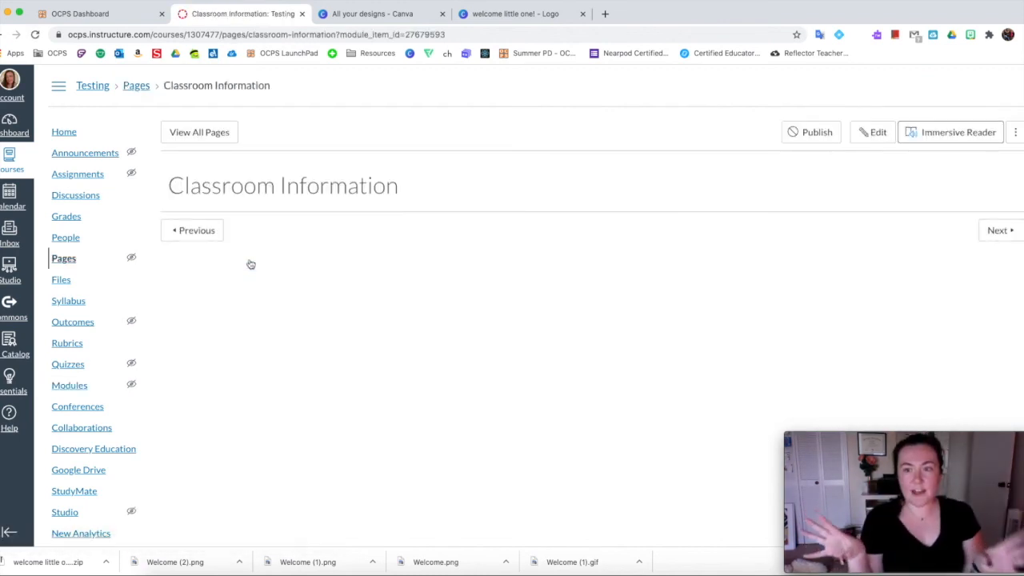
pyautogui.click(875, 132)
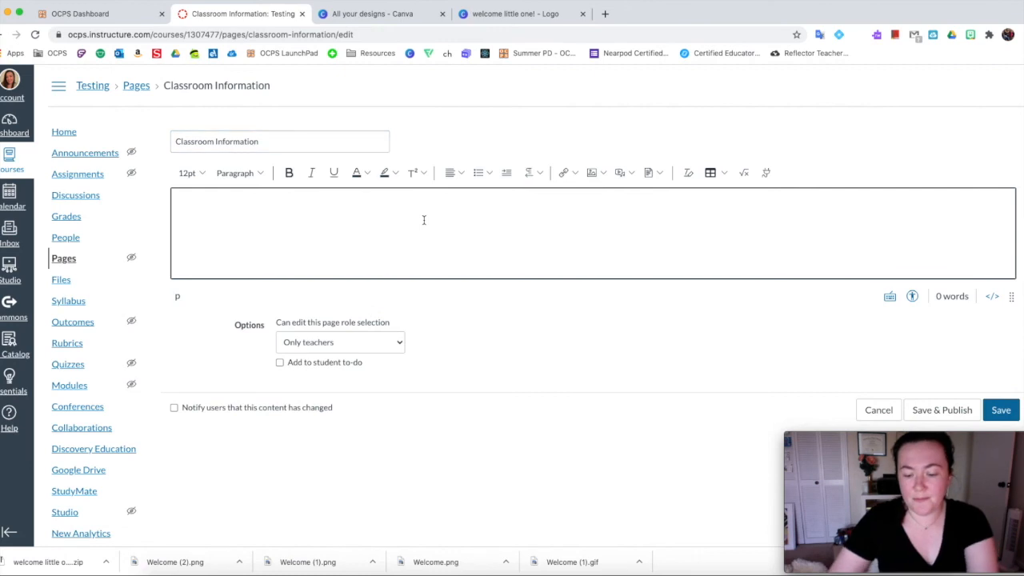
pyautogui.click(1001, 410)
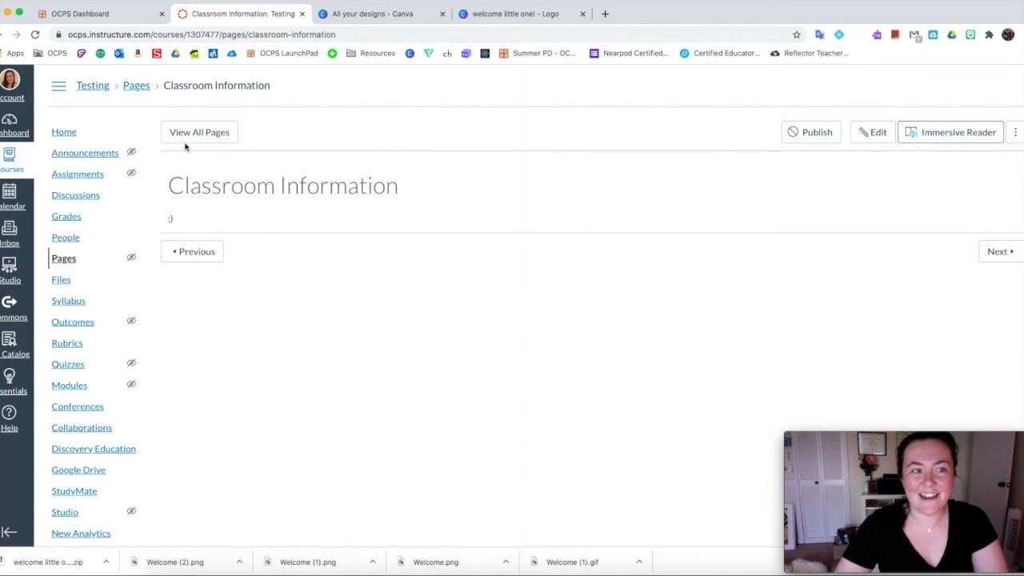
# Step: Open the Contact Information page from the course modules, enter the contact phone number as its content and save it
pyautogui.click(73, 389)
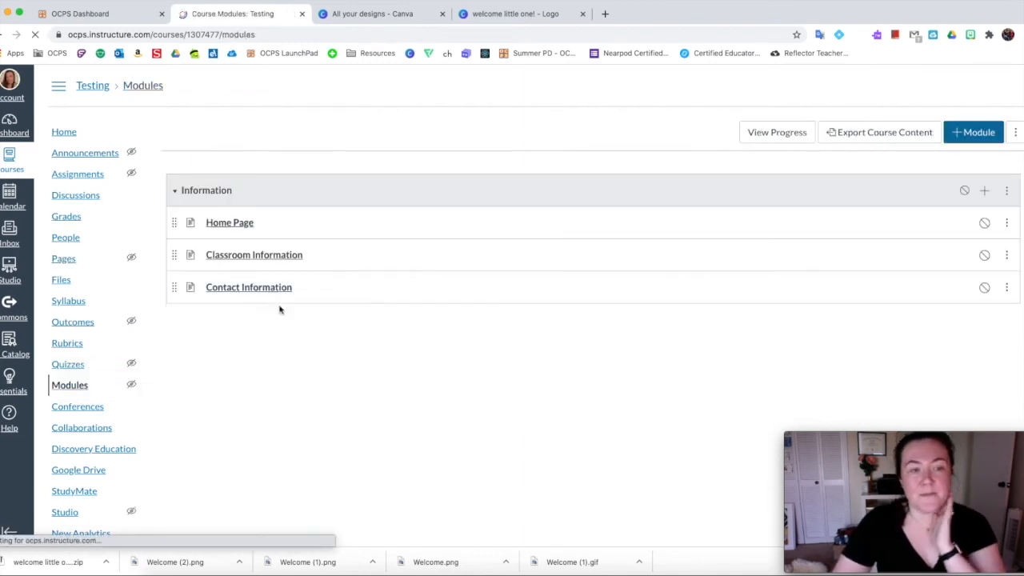
pyautogui.click(252, 289)
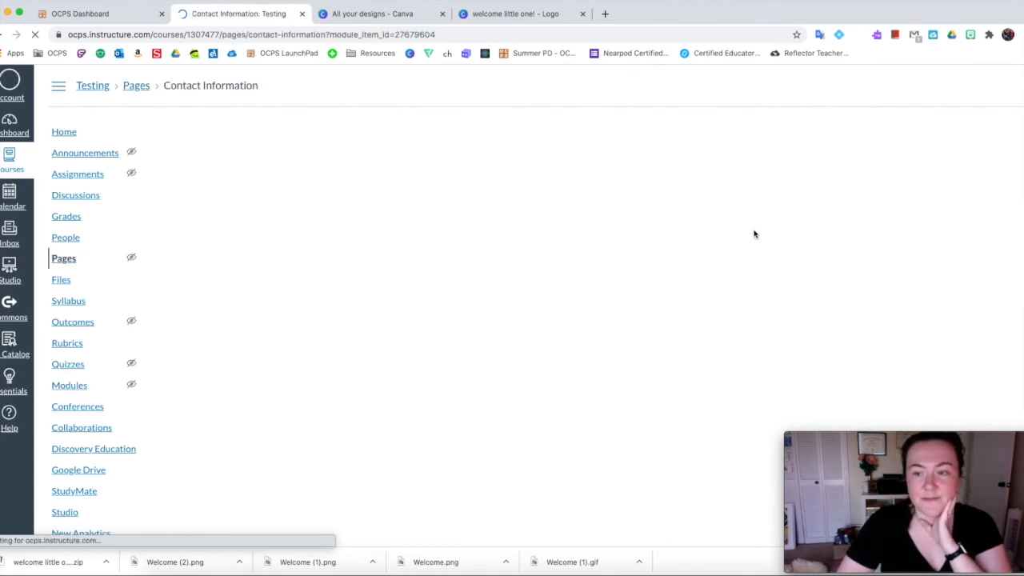
pyautogui.click(866, 132)
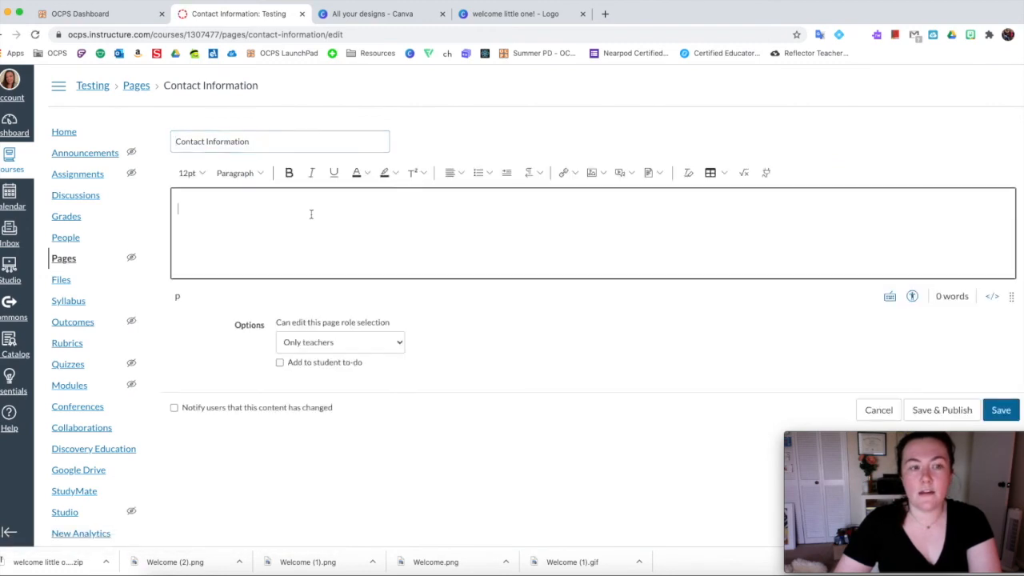
pyautogui.write('B')
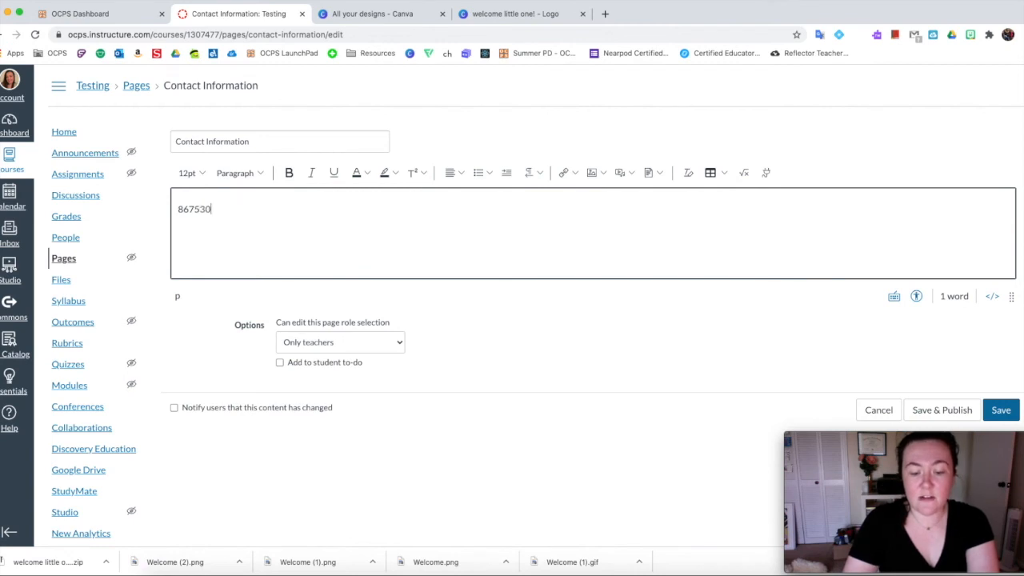
pyautogui.click(1001, 409)
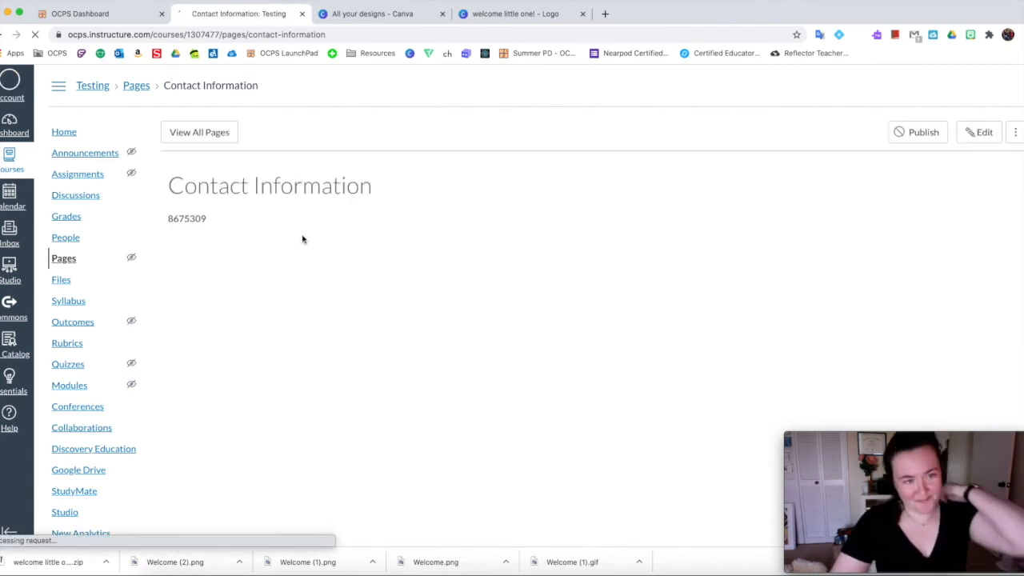
# Step: Open the Home Page from the Information module for editing and enlarge the editing area around the round buttons
pyautogui.click(70, 135)
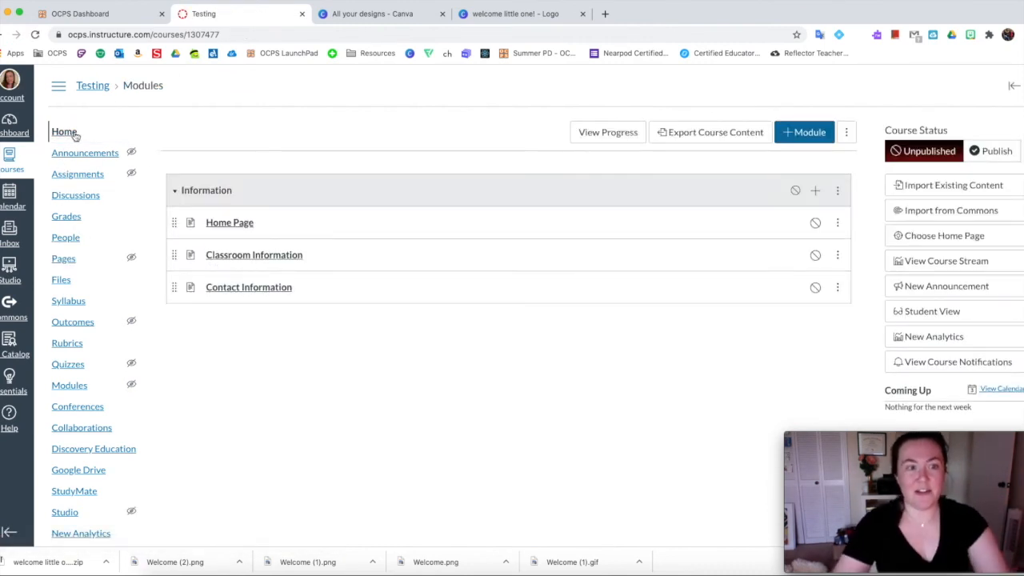
pyautogui.click(218, 229)
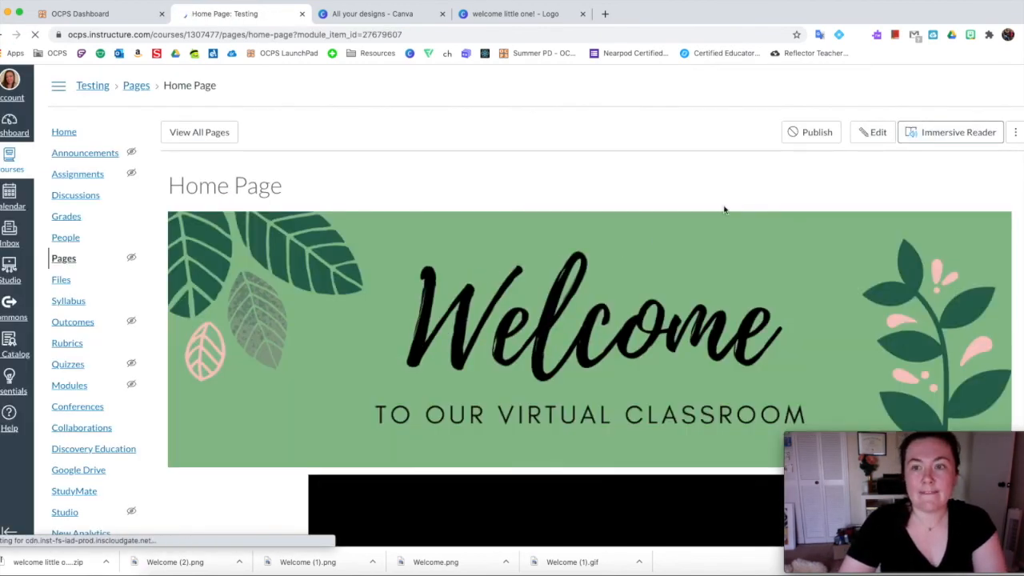
pyautogui.click(873, 132)
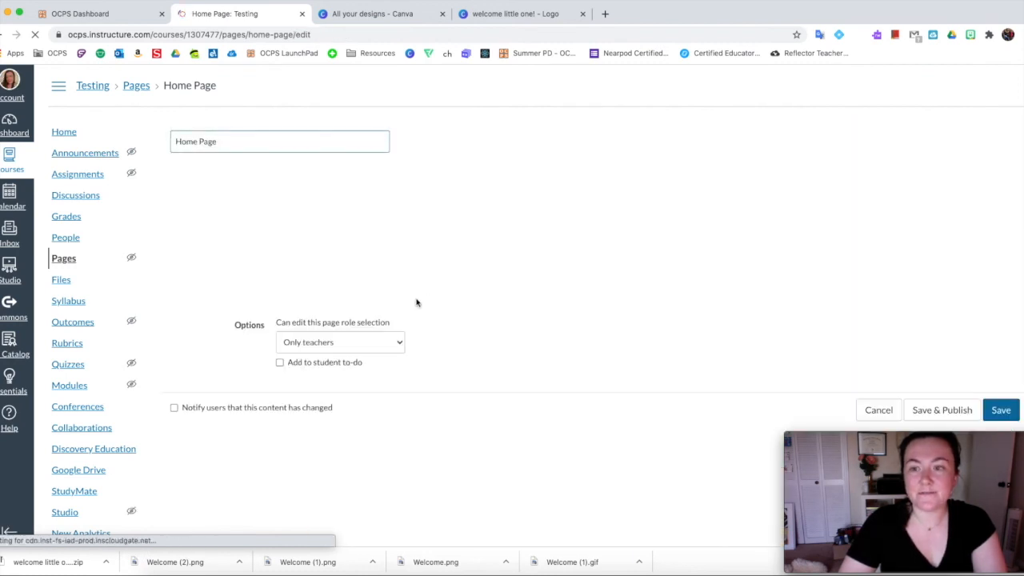
pyautogui.scroll(-10, 619, 240)
pyautogui.scroll(1, 619, 237)
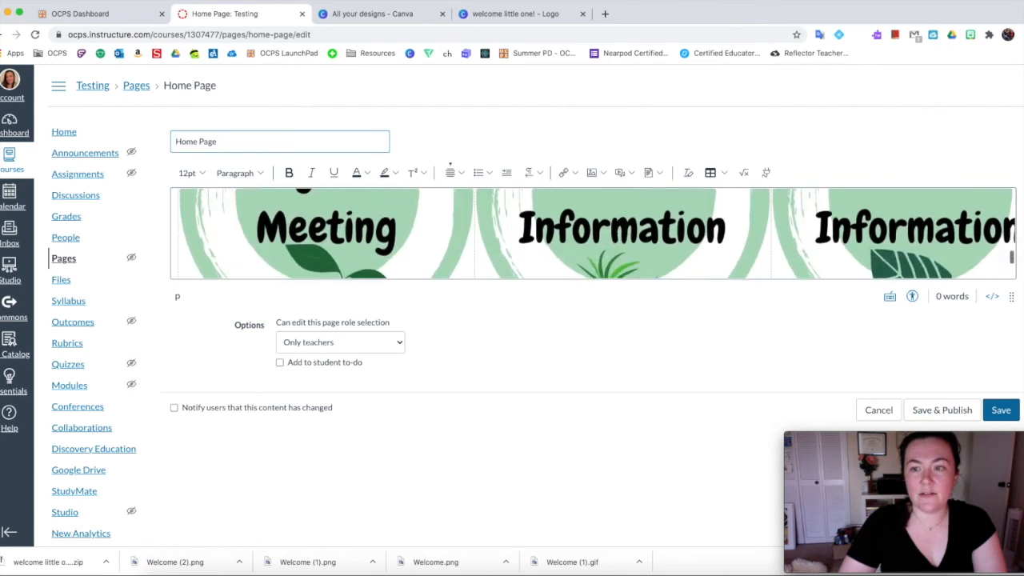
pyautogui.moveTo(1013, 299); pyautogui.dragTo(1010, 393)
# Step: Link the Classroom Information button image to the course's Classroom Information page
pyautogui.click(658, 260)
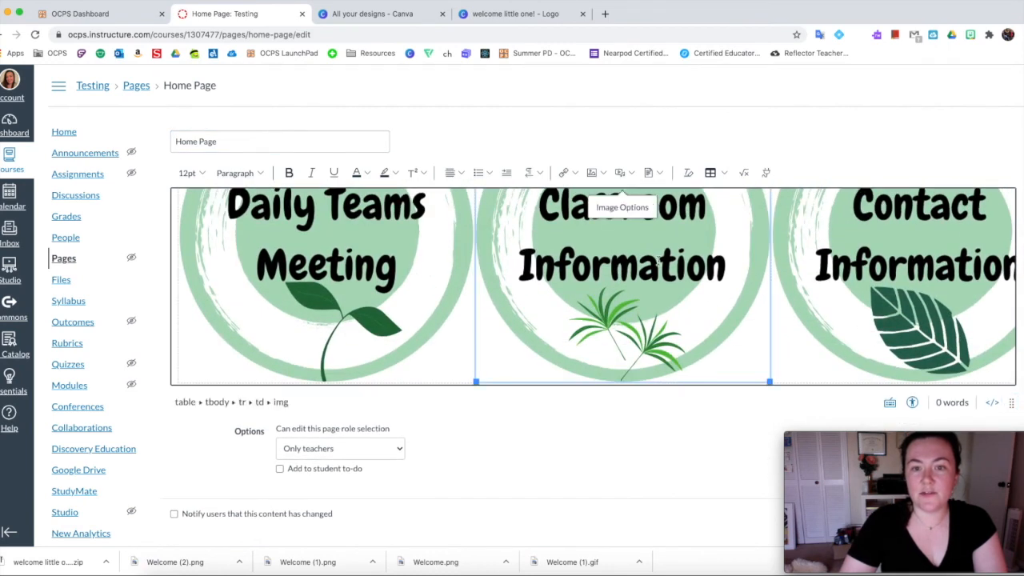
pyautogui.click(564, 173)
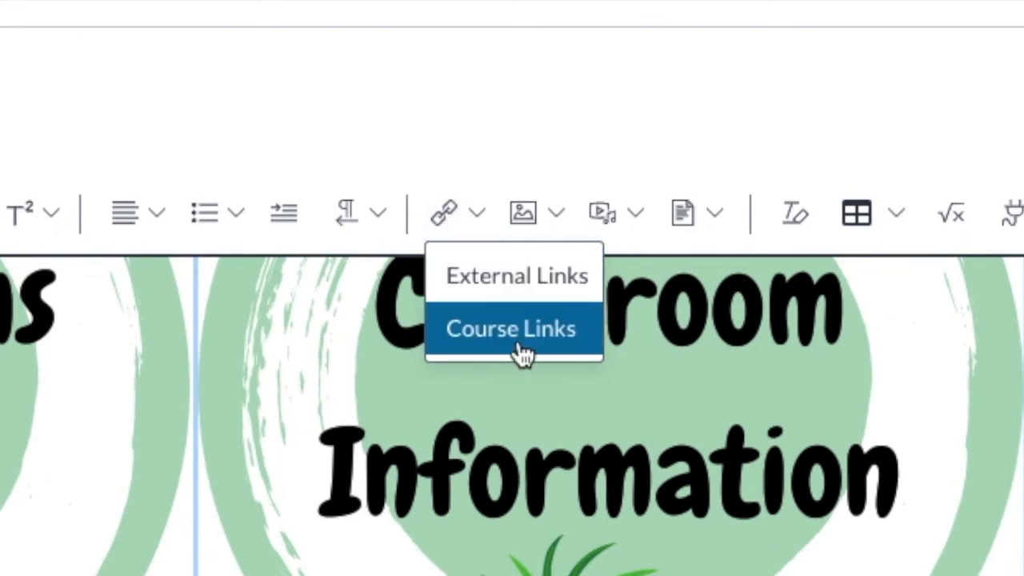
pyautogui.click(521, 345)
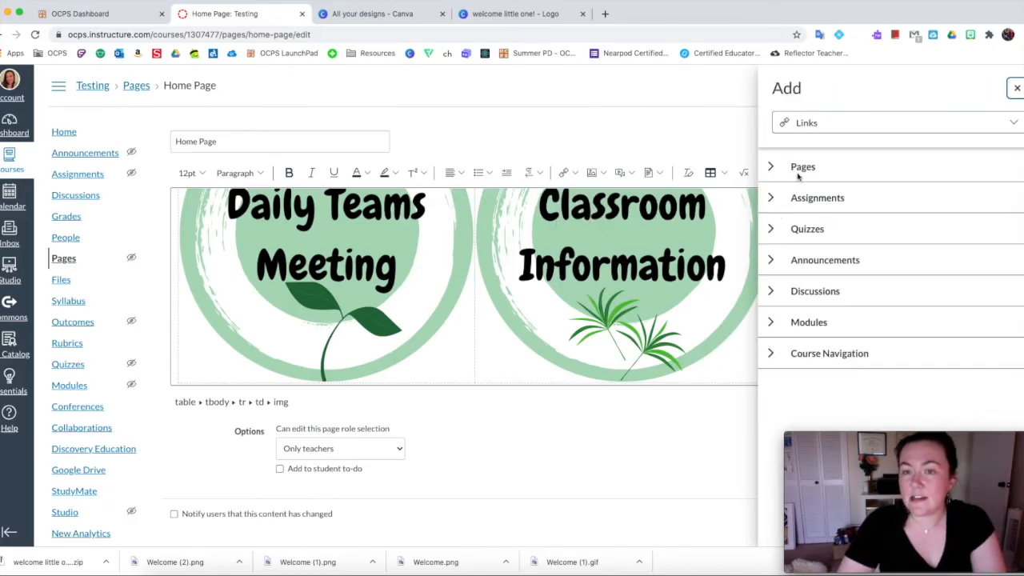
pyautogui.click(772, 167)
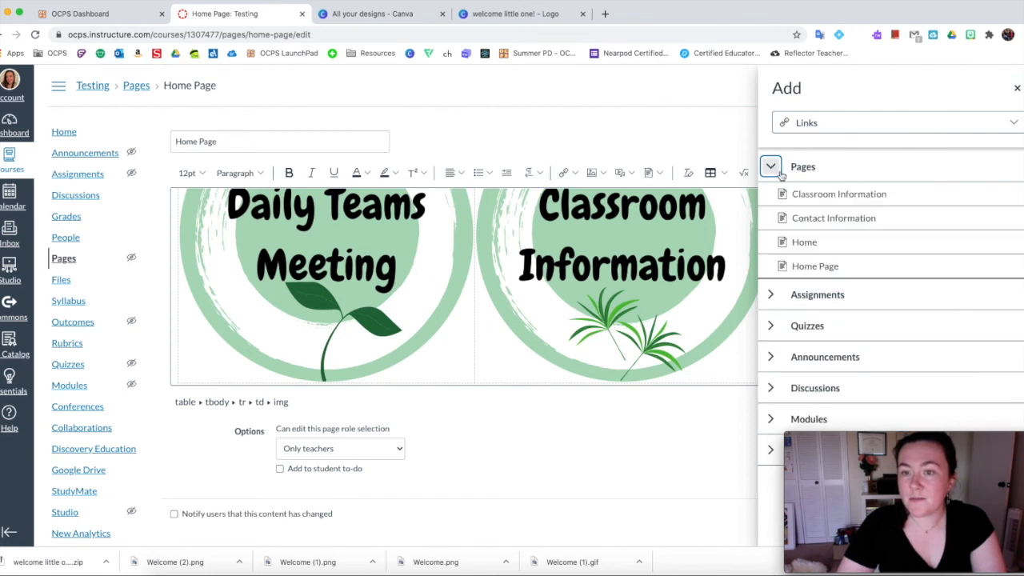
pyautogui.click(861, 198)
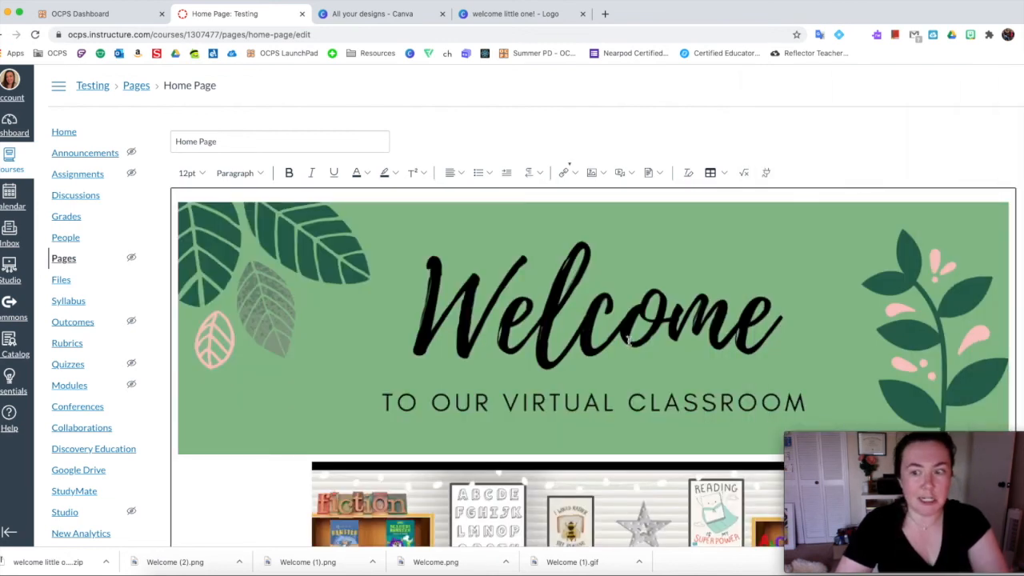
# Step: Link the Contact Information button image to the course's Contact Information page
pyautogui.scroll(-5, 630, 341)
pyautogui.scroll(-8, 629, 341)
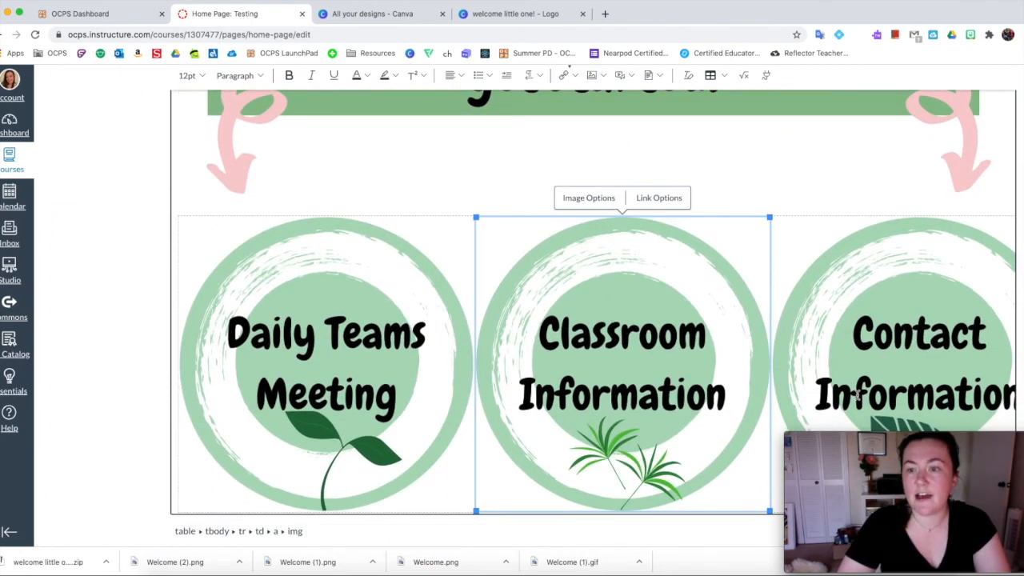
pyautogui.click(888, 321)
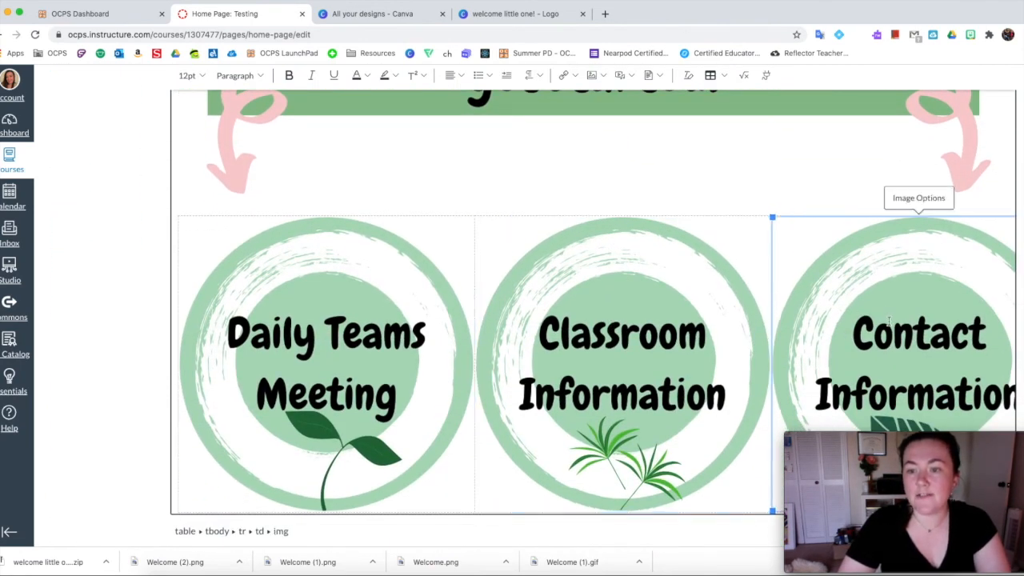
pyautogui.click(565, 75)
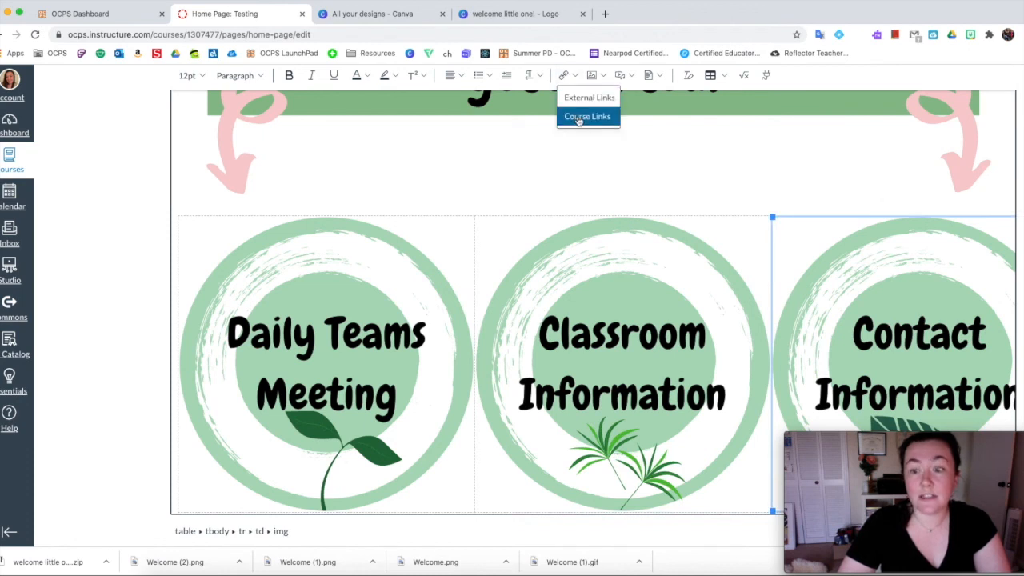
pyautogui.click(579, 117)
pyautogui.click(790, 166)
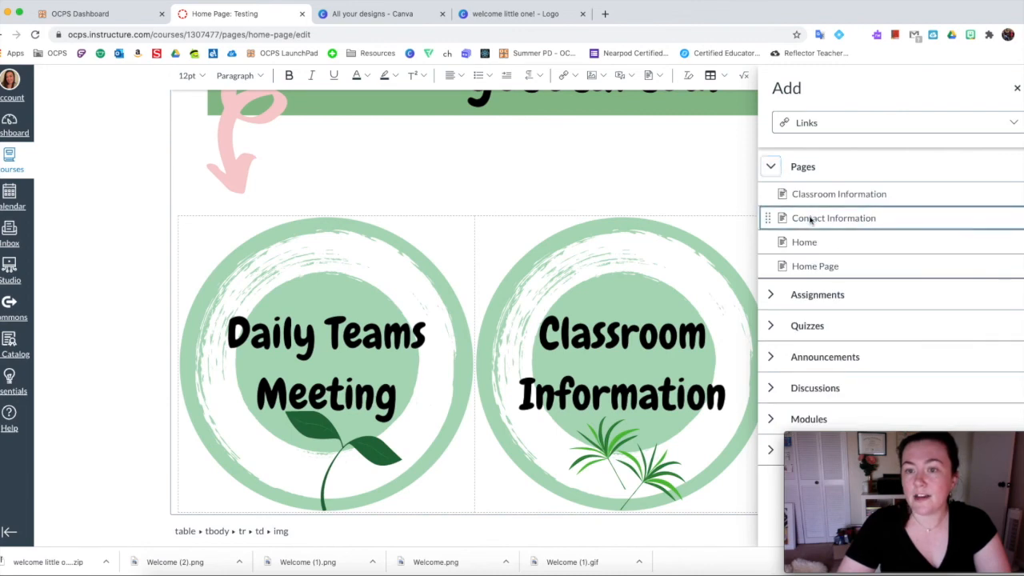
pyautogui.click(811, 219)
# Step: Link the Modules button image to the course's Information module
pyautogui.hscroll(3, 846, 281)
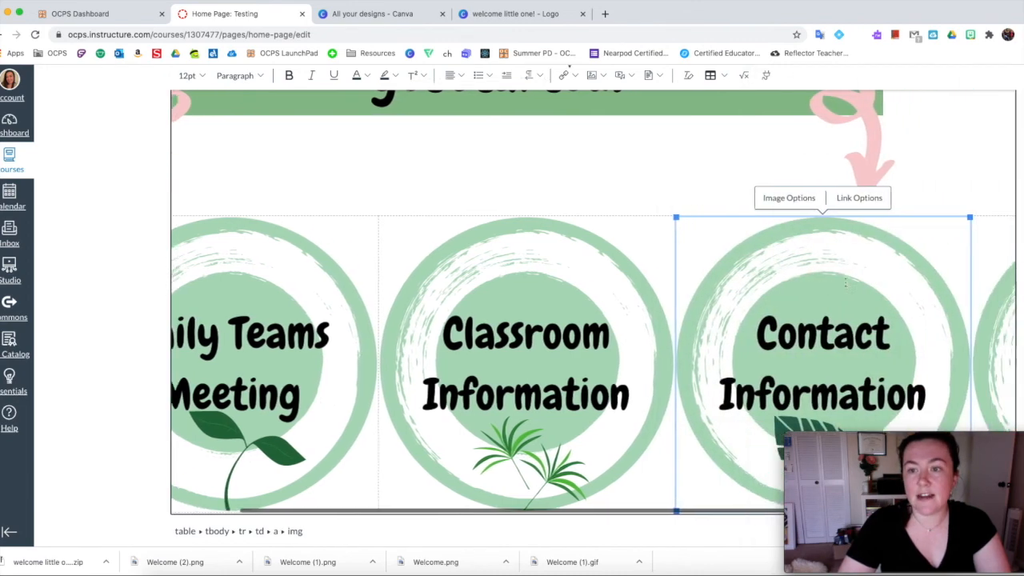
pyautogui.hscroll(3, 846, 281)
pyautogui.click(853, 291)
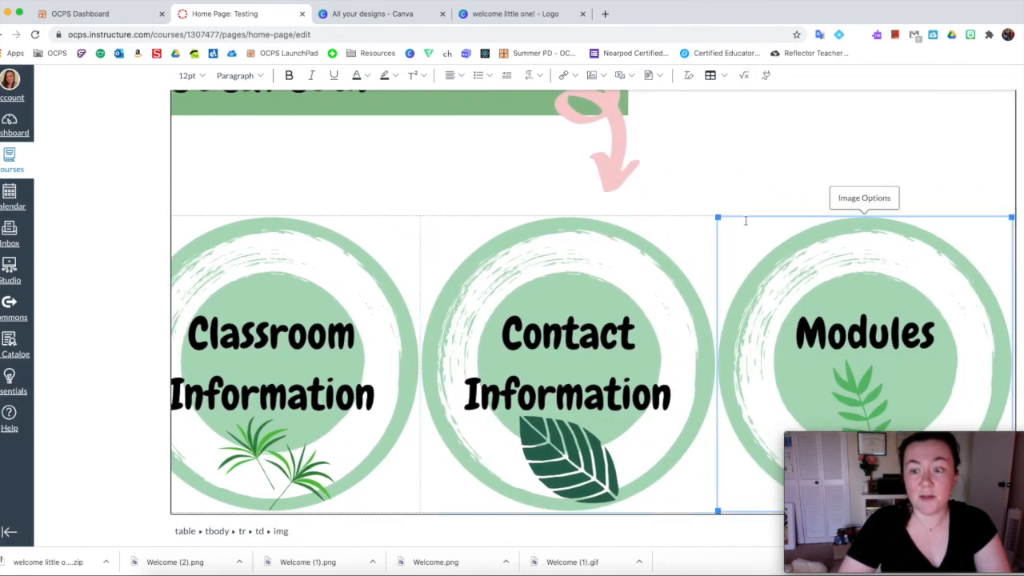
pyautogui.click(566, 76)
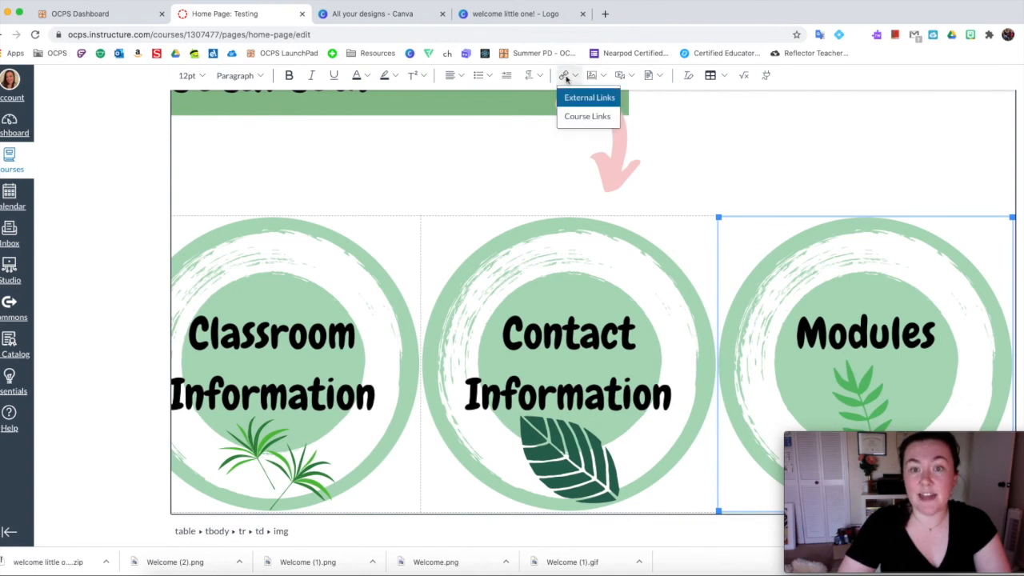
pyautogui.click(580, 118)
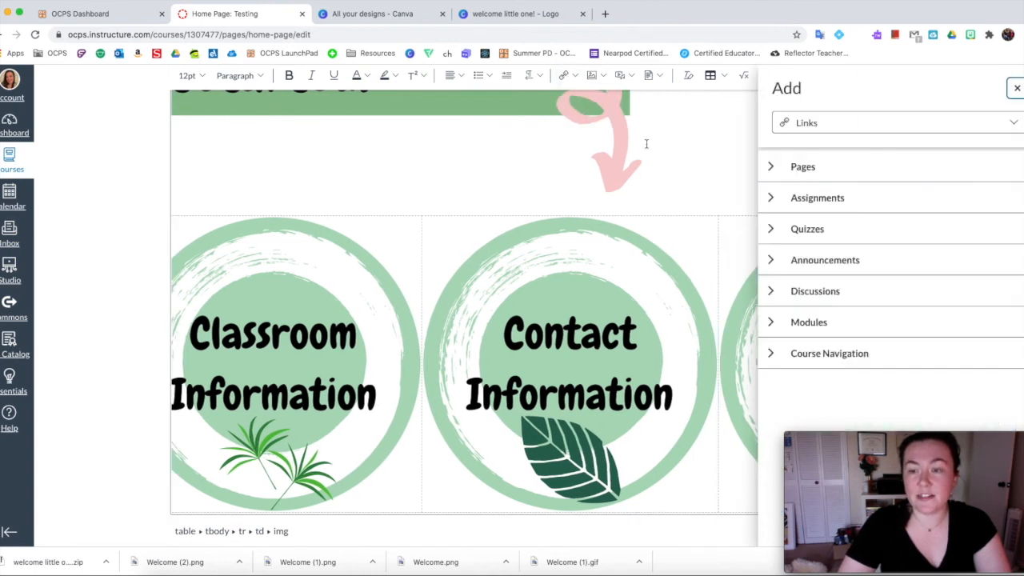
pyautogui.click(771, 322)
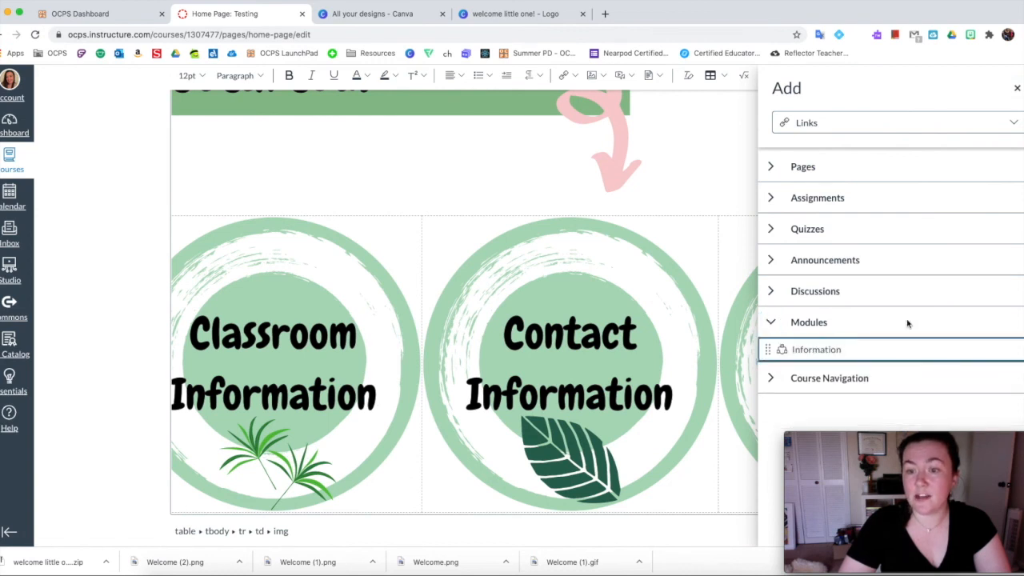
pyautogui.click(812, 352)
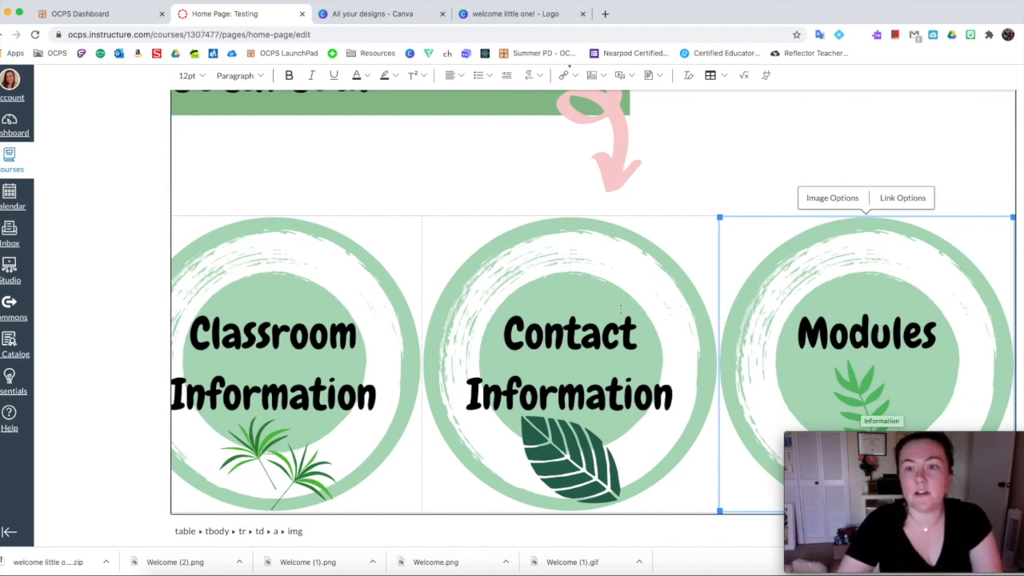
# Step: Narrow the browser window to reach the save option, save the Home Page and widen the window again
pyautogui.scroll(-1, 659, 327)
pyautogui.moveTo(1023, 271); pyautogui.dragTo(782, 271)
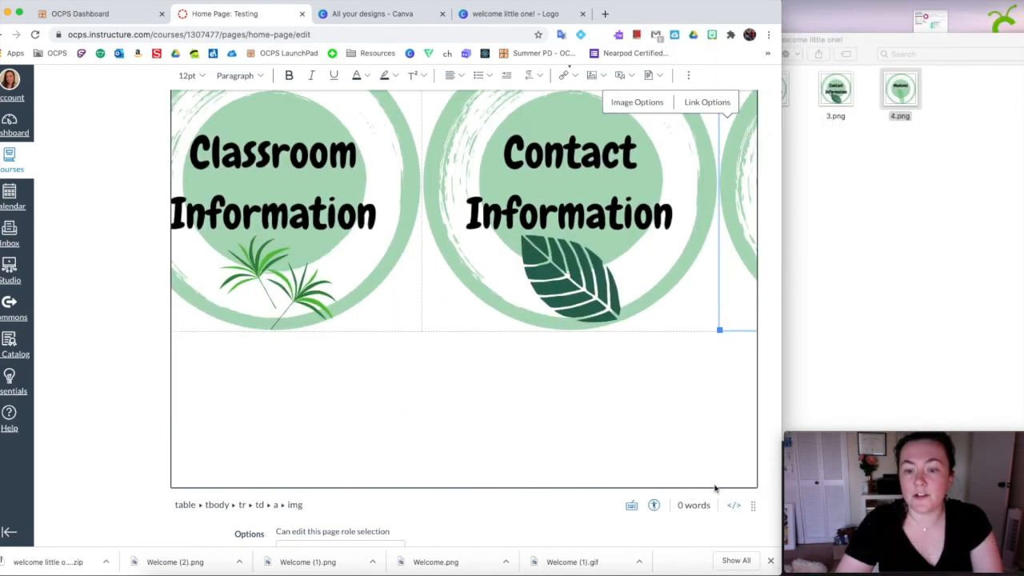
pyautogui.scroll(-4, 719, 497)
pyautogui.click(743, 514)
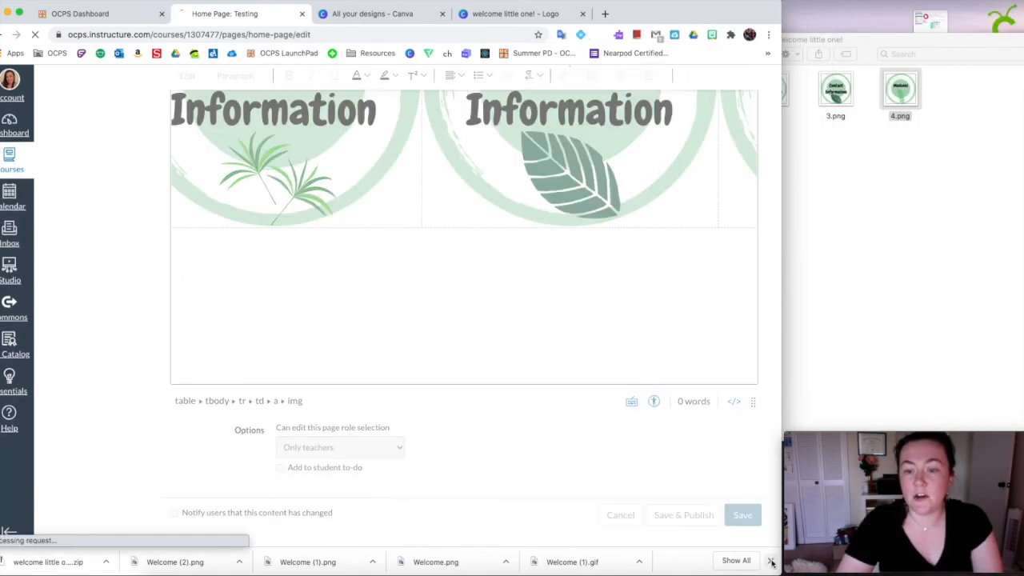
pyautogui.moveTo(781, 236); pyautogui.dragTo(1023, 236)
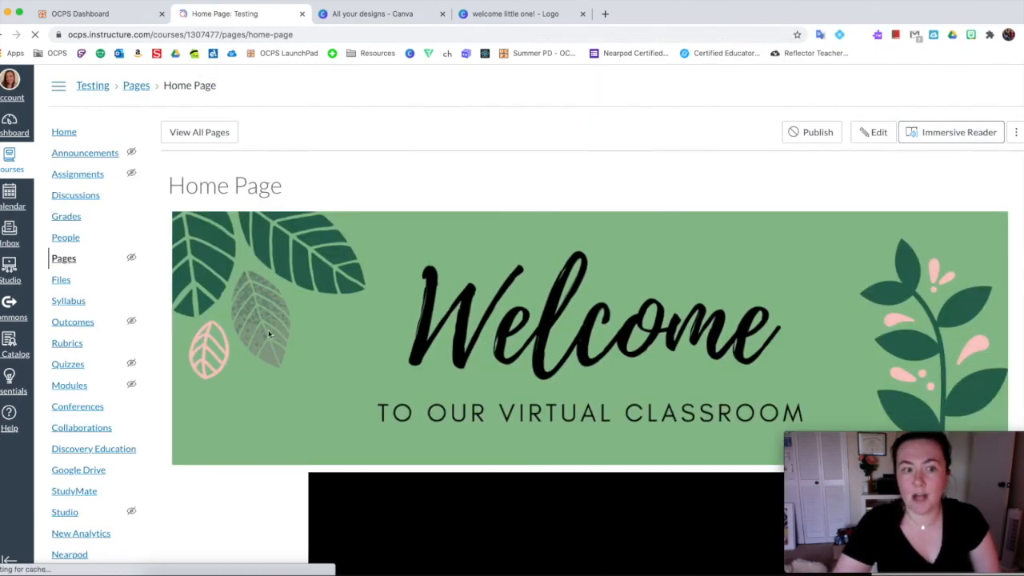
# Step: Test the Classroom Information button on the saved Home Page by following its link
pyautogui.scroll(-5, 280, 333)
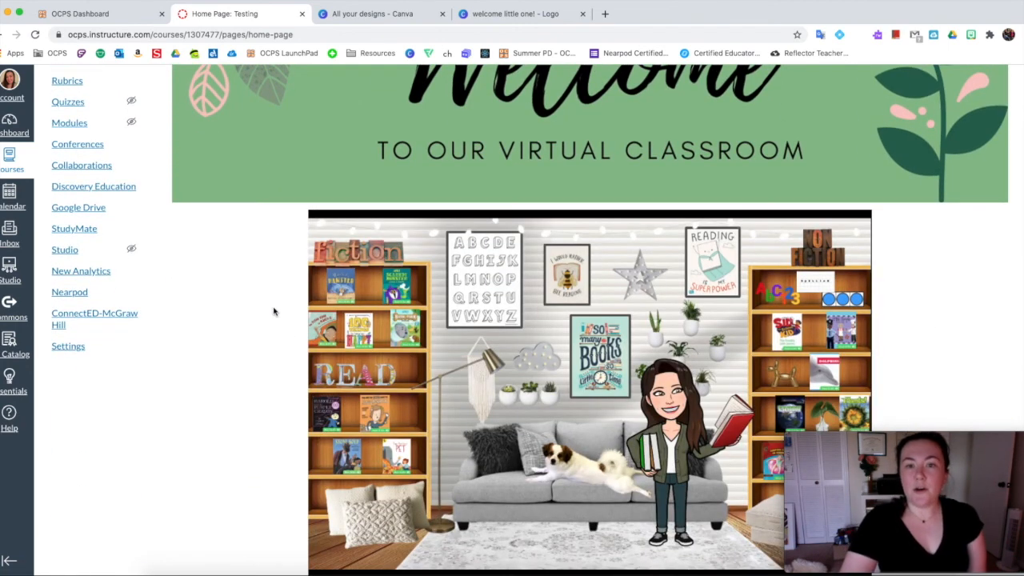
pyautogui.scroll(-8, 275, 309)
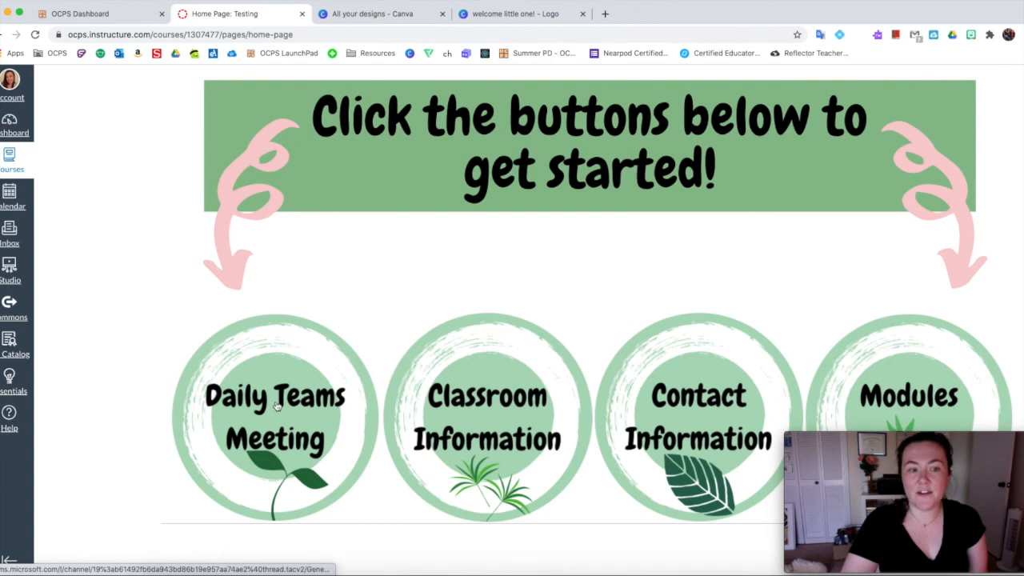
pyautogui.click(485, 421)
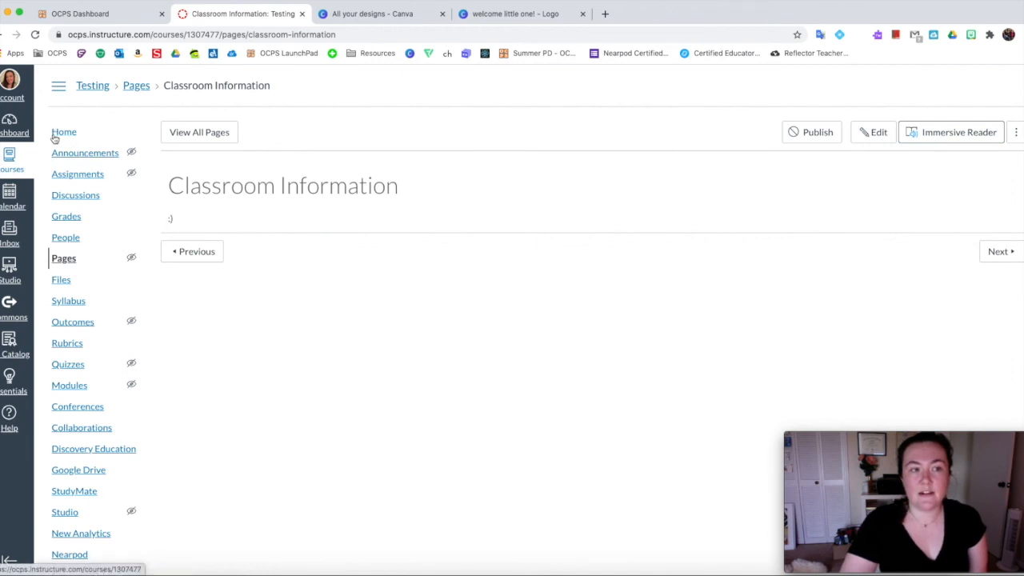
# Step: Publish the Home Page from the course modules and set it as the front page in the course's page list
pyautogui.click(63, 135)
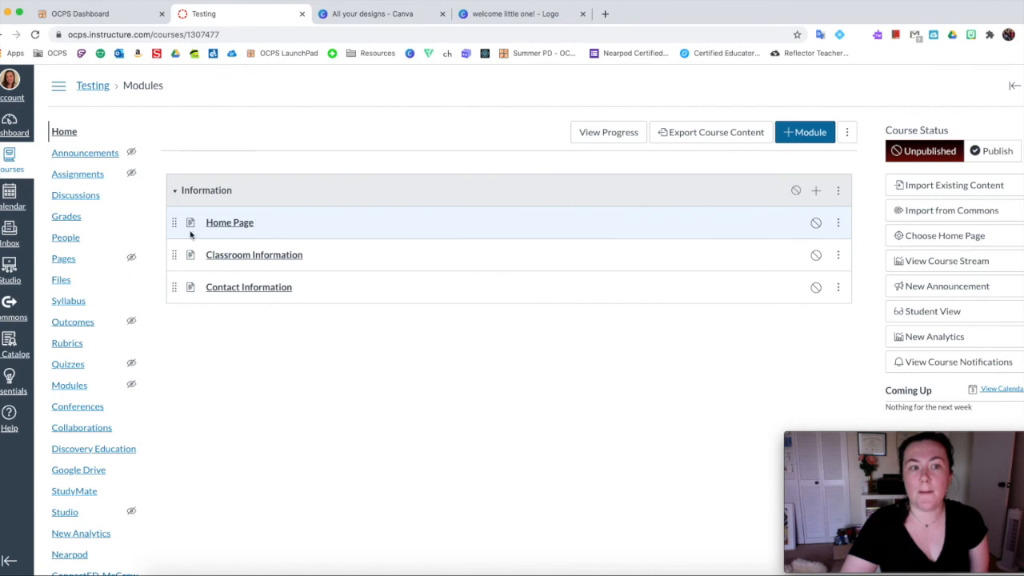
pyautogui.click(838, 225)
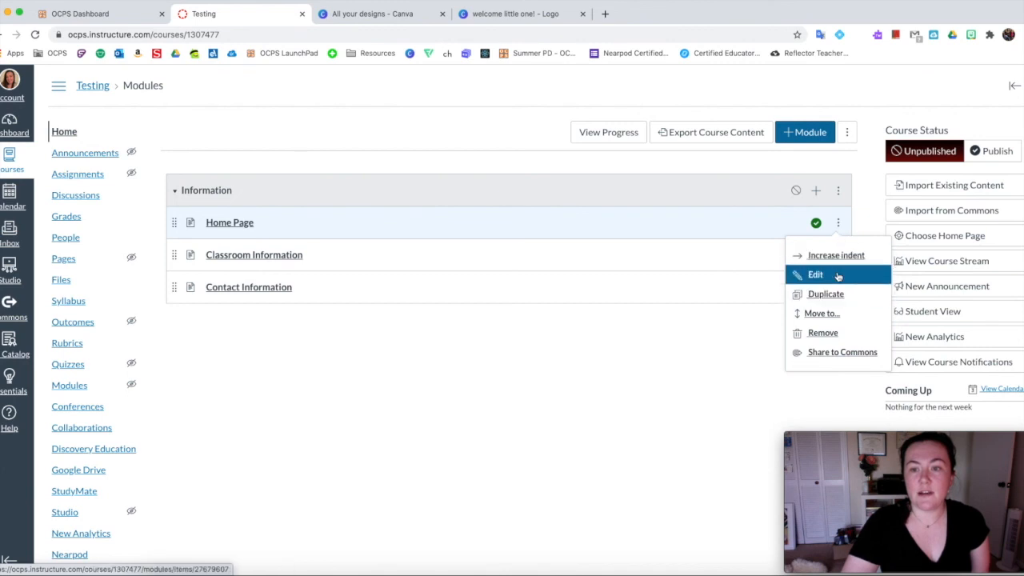
pyautogui.click(64, 259)
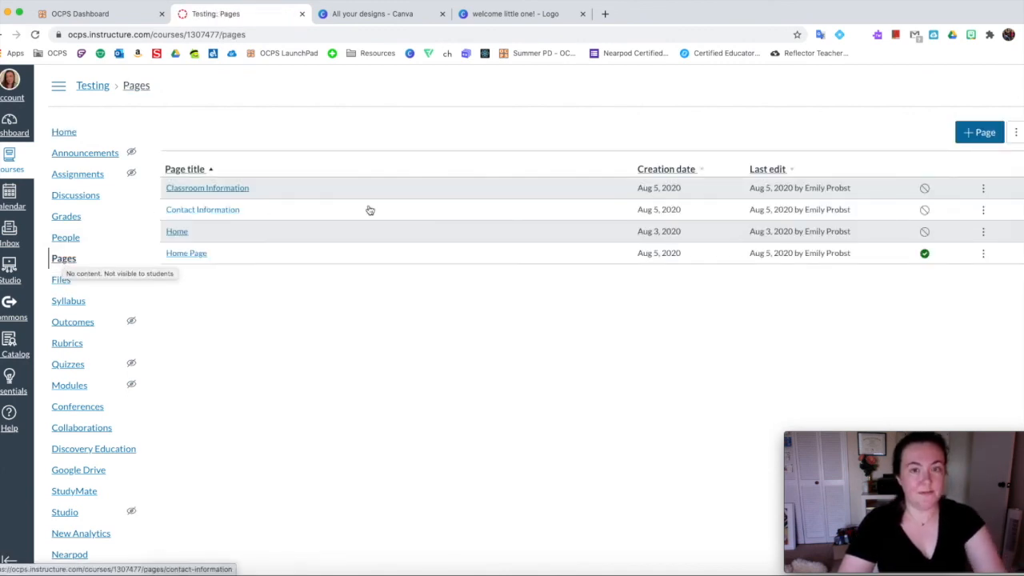
pyautogui.click(926, 255)
pyautogui.click(983, 255)
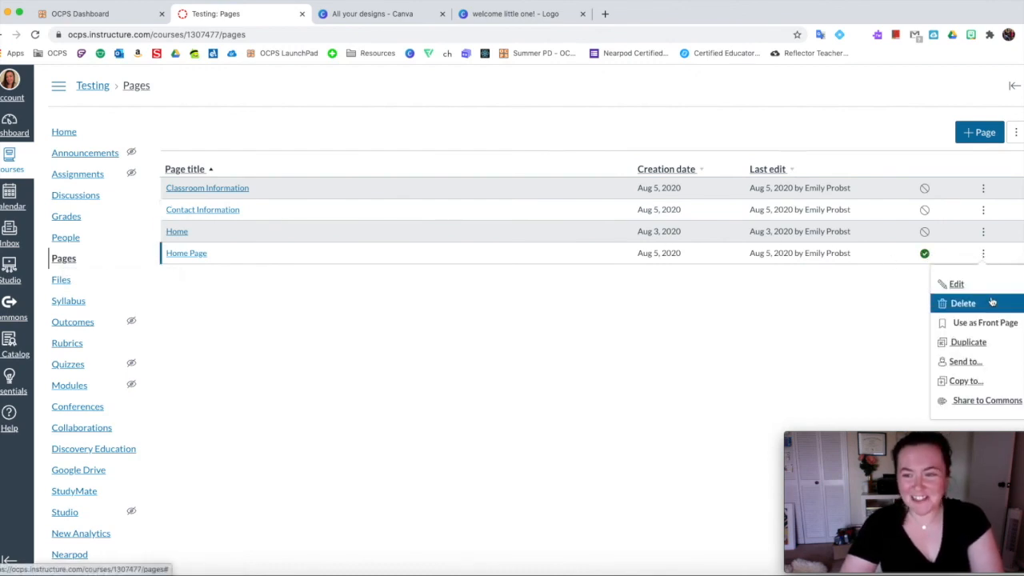
pyautogui.click(999, 323)
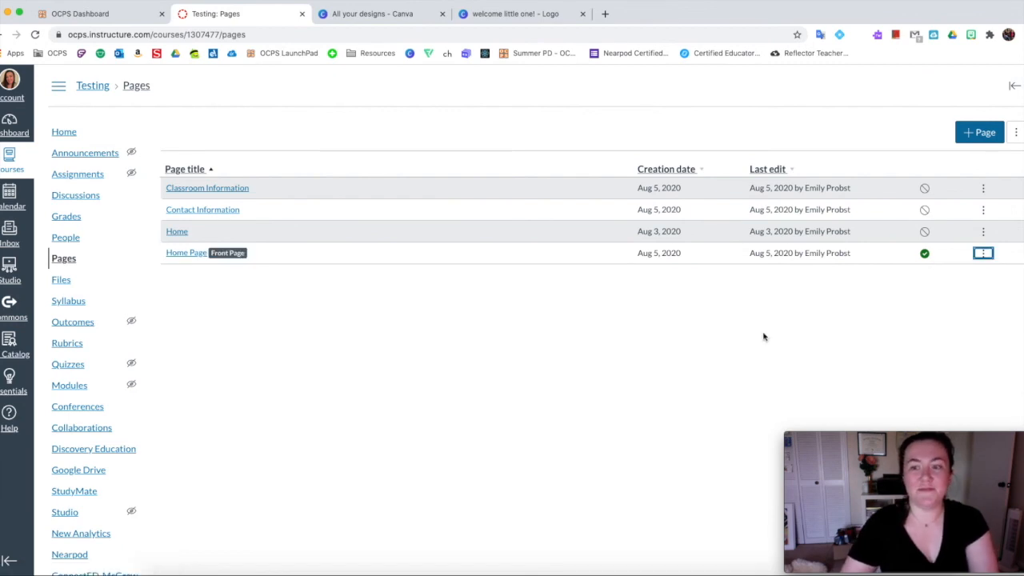
# Step: Set the course home page to display the Pages Front Page and save the choice
pyautogui.click(72, 135)
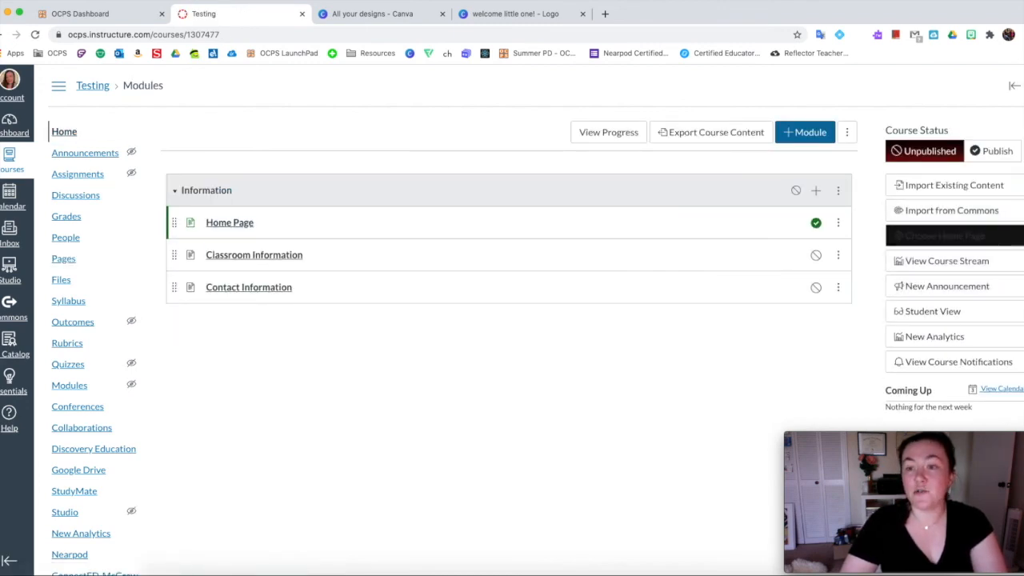
pyautogui.click(929, 238)
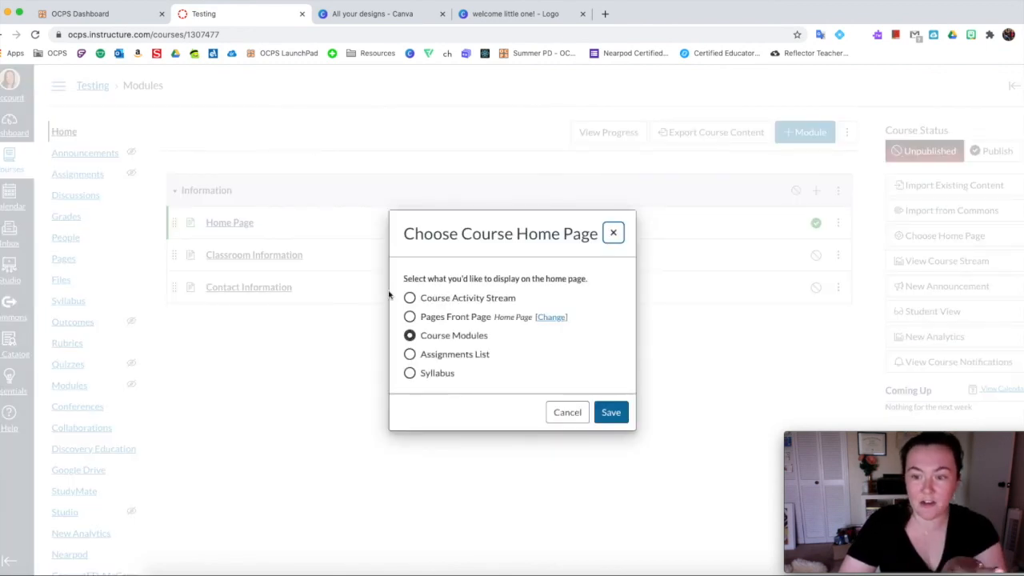
pyautogui.click(411, 318)
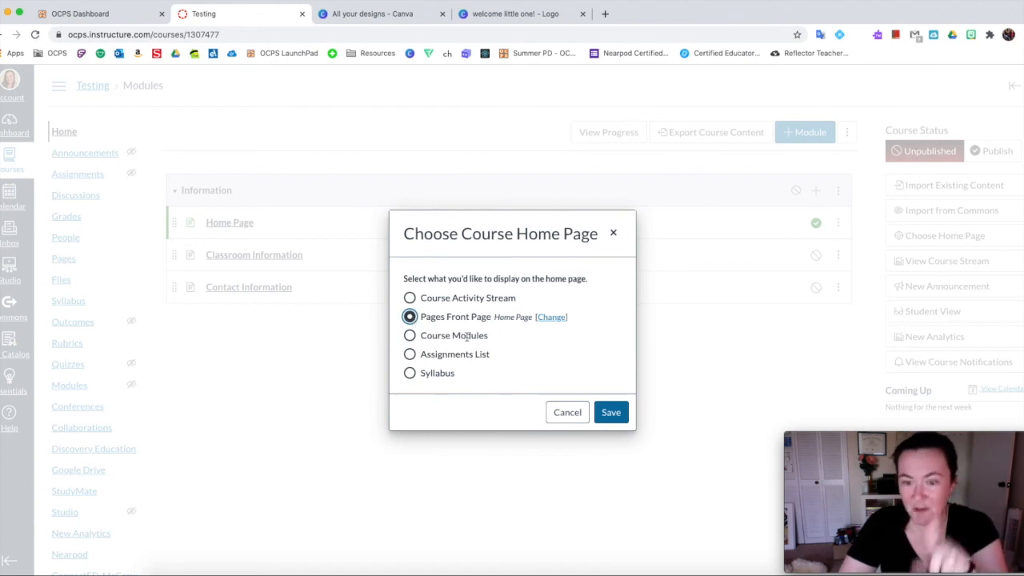
pyautogui.click(613, 419)
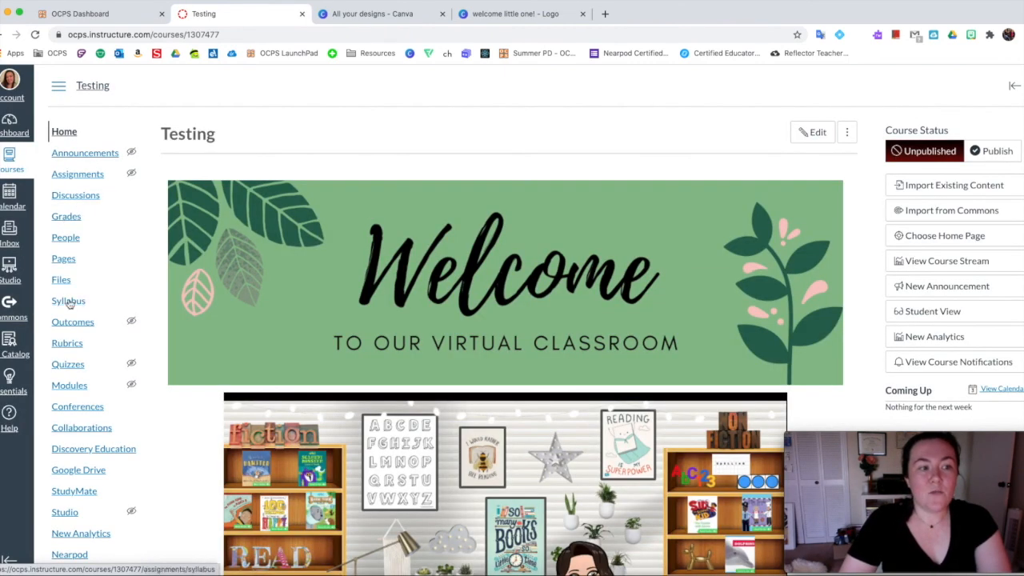
# Step: Check the course's Modules page, return to the course home and view it down to the round buttons
pyautogui.click(78, 387)
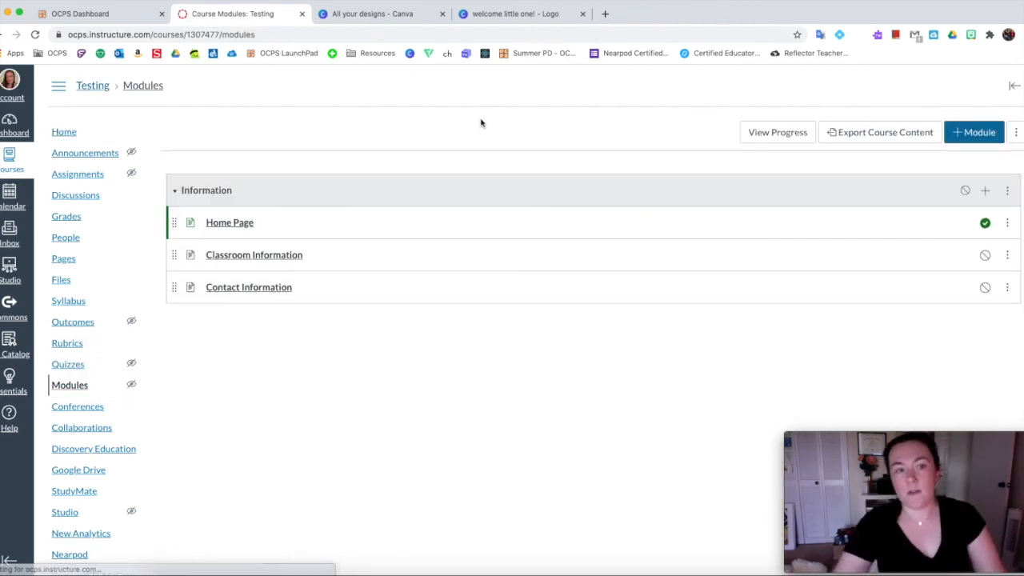
pyautogui.click(65, 133)
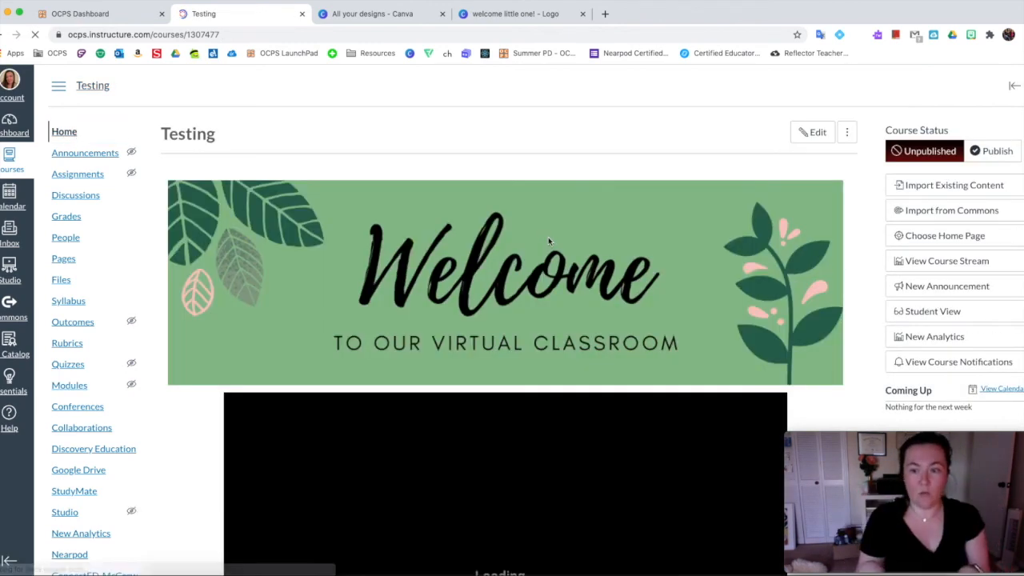
pyautogui.scroll(-1, 548, 237)
pyautogui.scroll(-10, 543, 244)
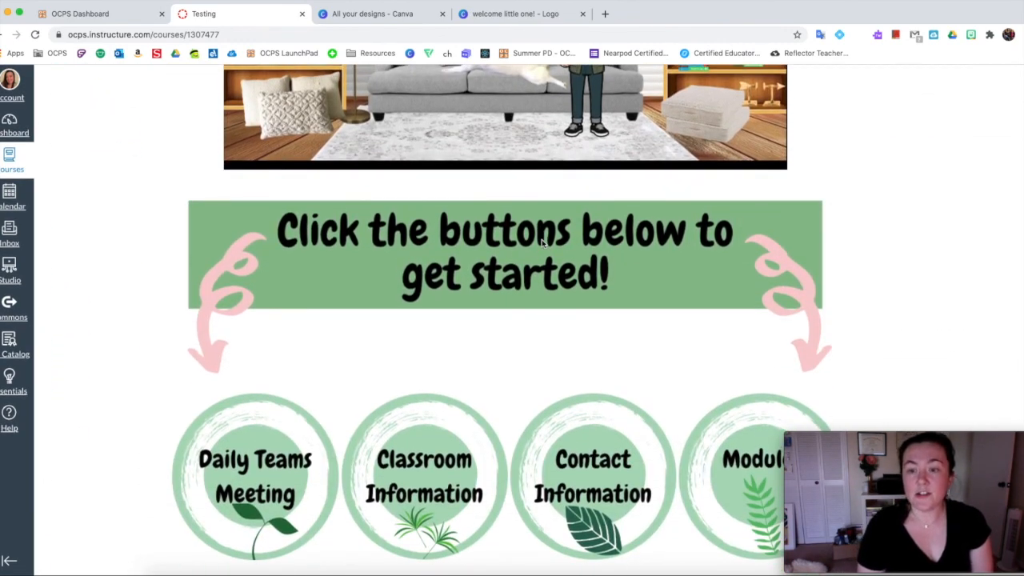
# Step: Switch to Canva's list of designs, open the Banner design to view its welcome banners and close it
pyautogui.click(394, 16)
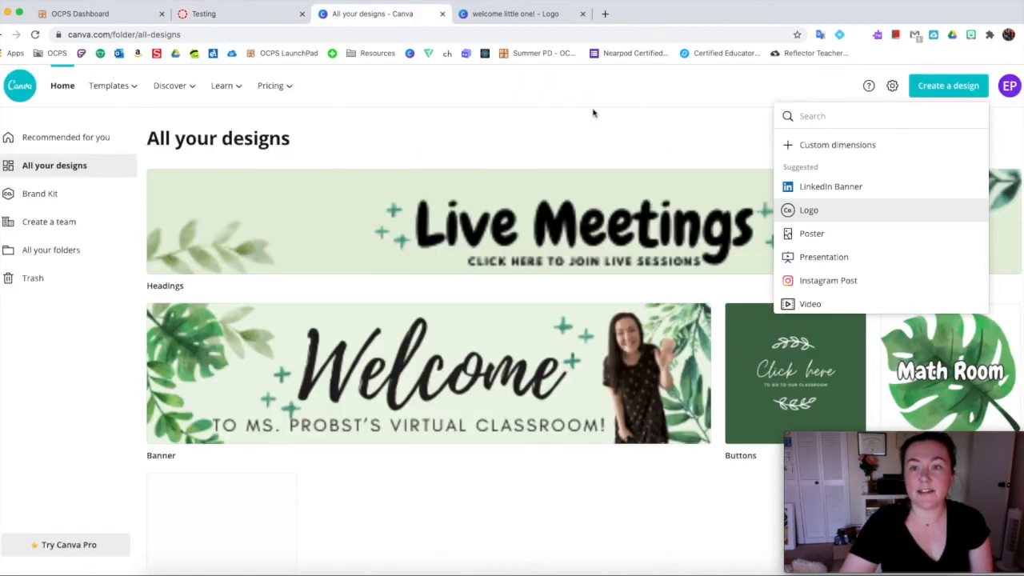
pyautogui.click(596, 114)
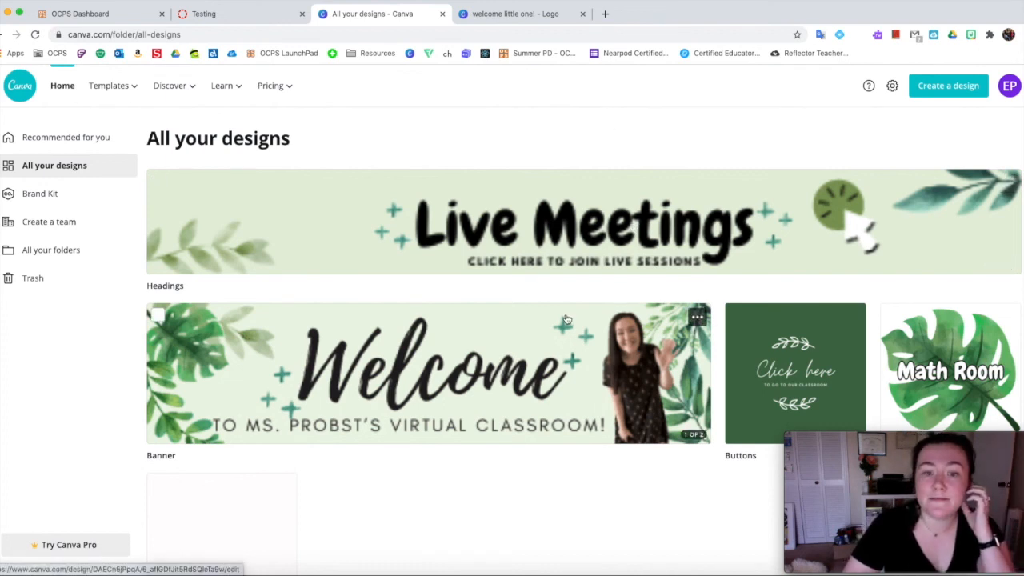
pyautogui.click(540, 336)
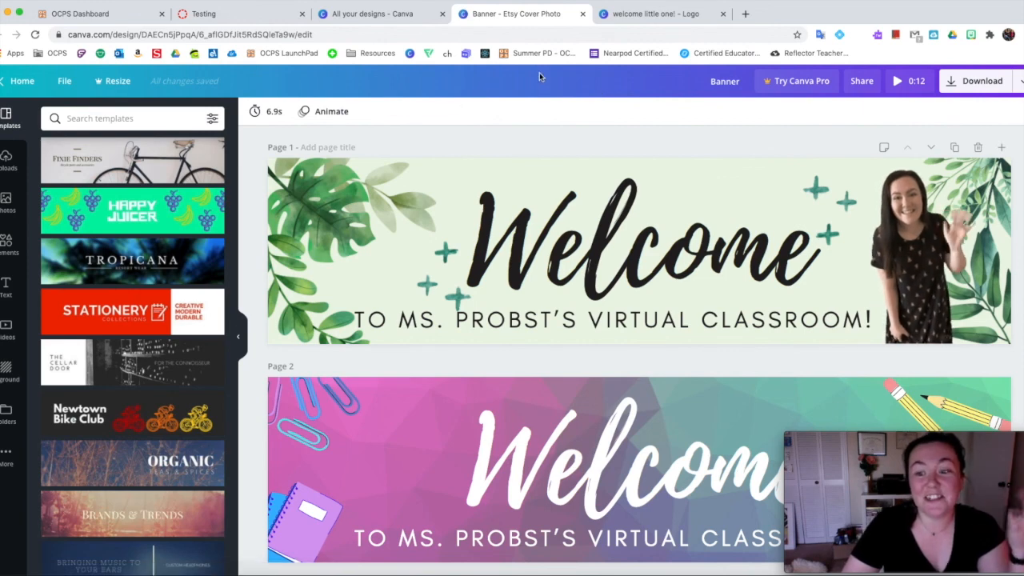
pyautogui.click(583, 14)
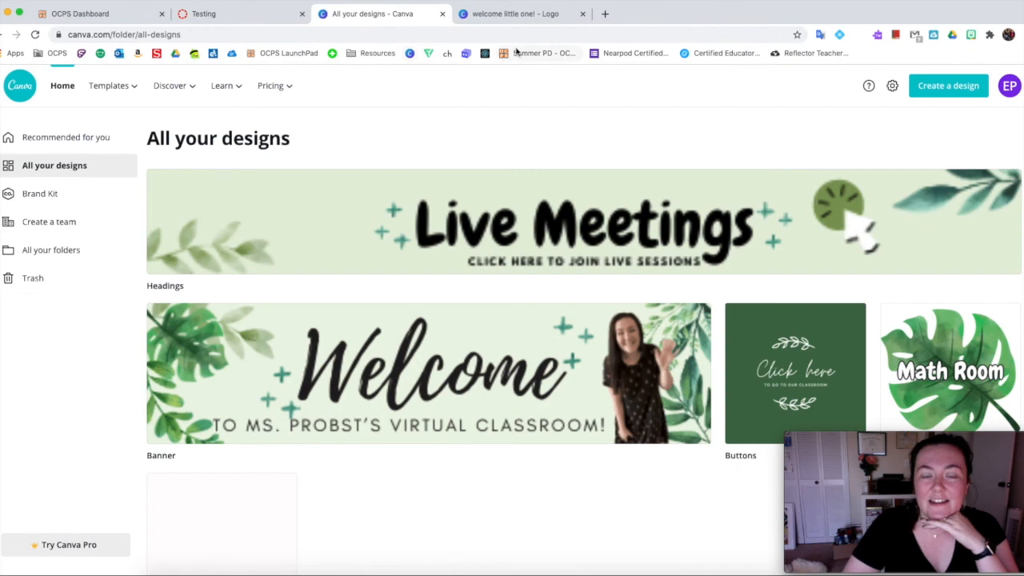
# Step: Close the "welcome little one!" logo design and switch back to the Testing course in Canvas
pyautogui.click(542, 14)
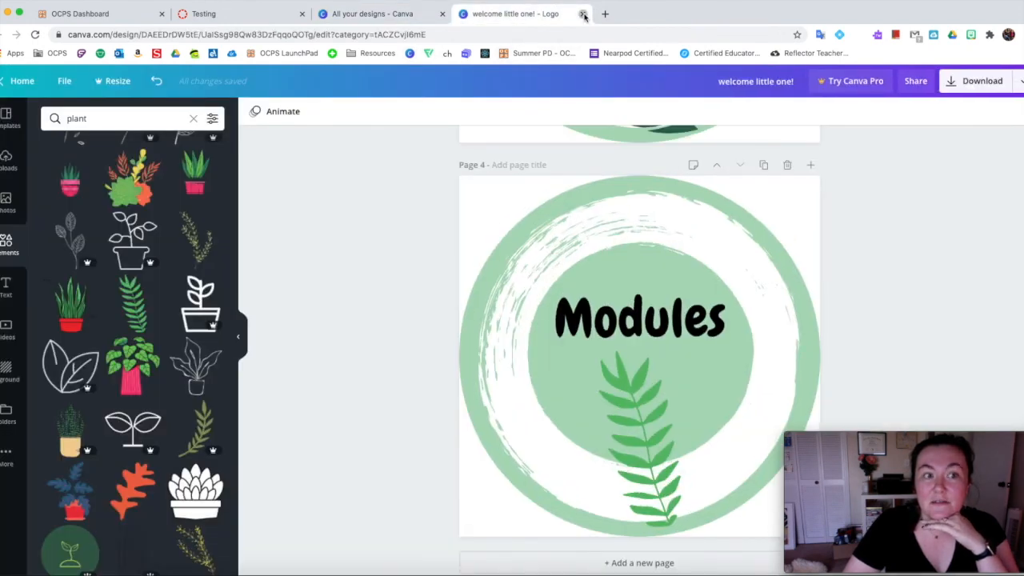
pyautogui.click(584, 15)
pyautogui.click(232, 14)
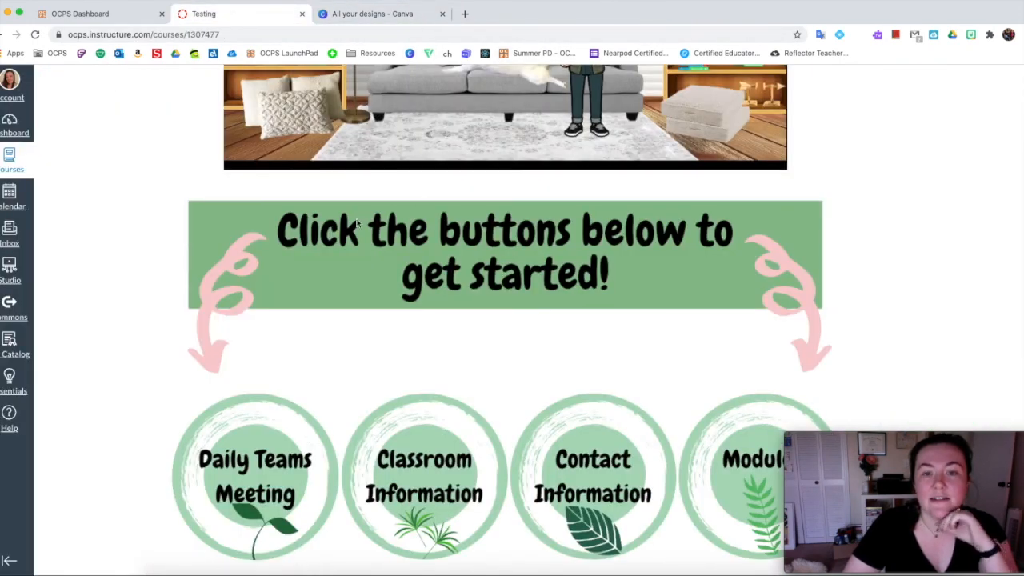
# Step: Review the finished course home page from the welcome banner through the classroom image to the round buttons
pyautogui.scroll(5, 308, 220)
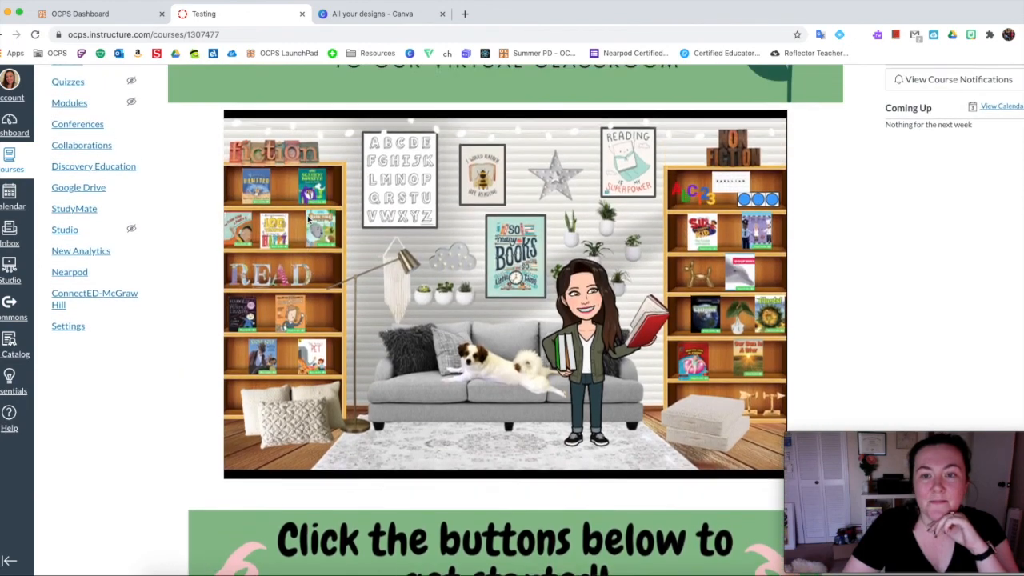
pyautogui.scroll(2, 308, 220)
pyautogui.scroll(-4, 384, 235)
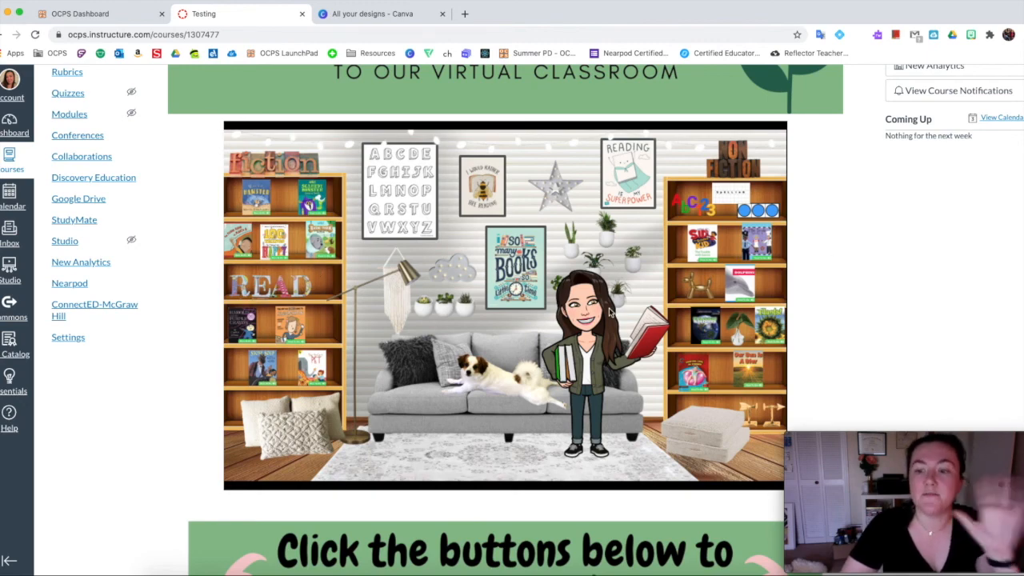
pyautogui.scroll(-1, 251, 318)
pyautogui.scroll(-5, 250, 319)
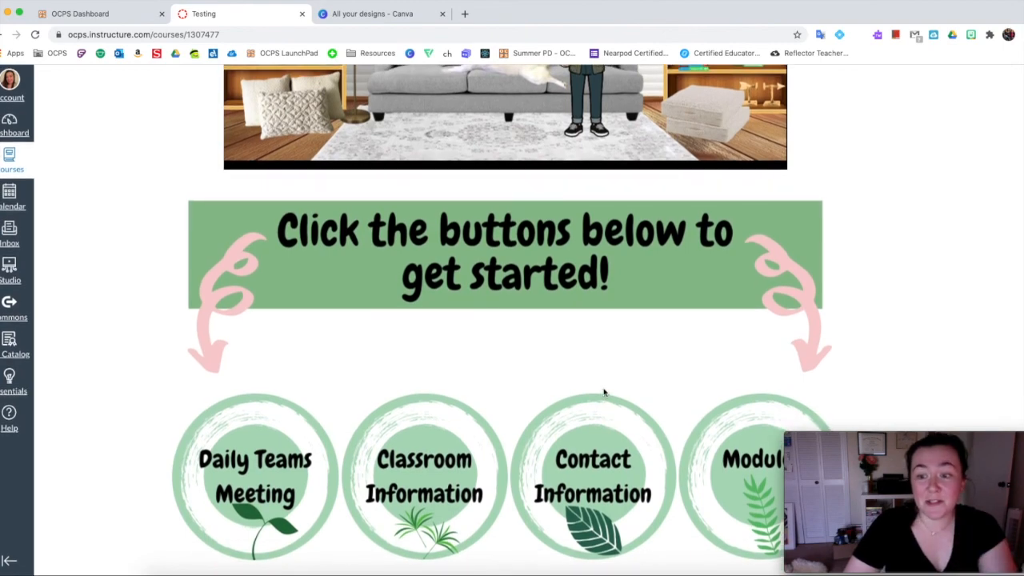
pyautogui.scroll(8, 645, 380)
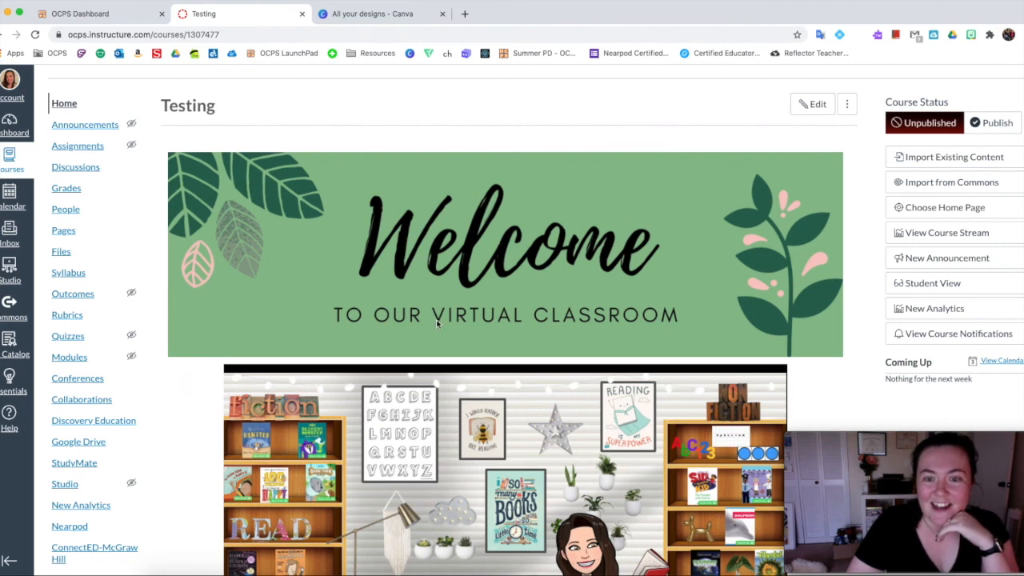
pyautogui.scroll(-8, 436, 320)
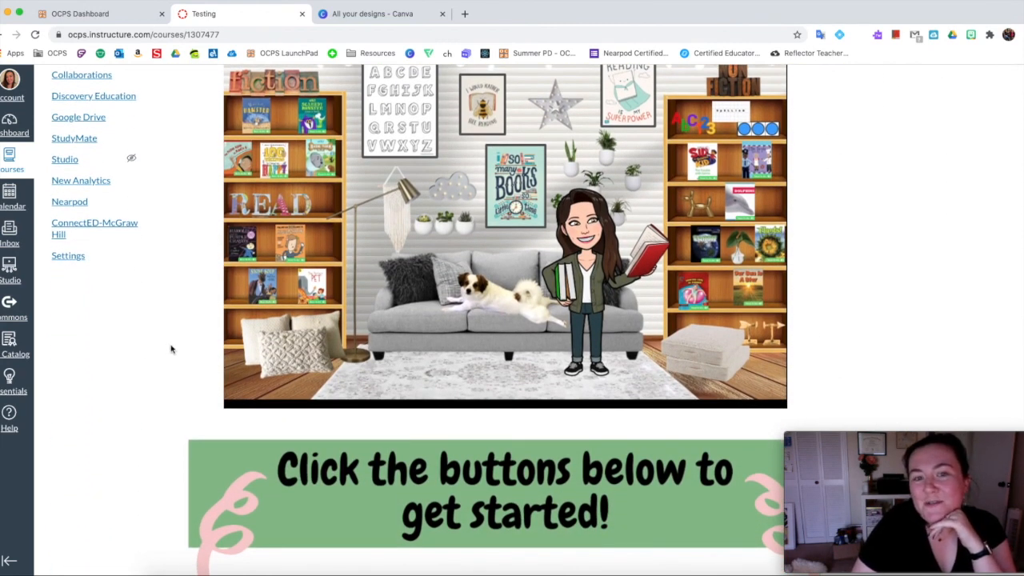
pyautogui.scroll(-6, 180, 349)
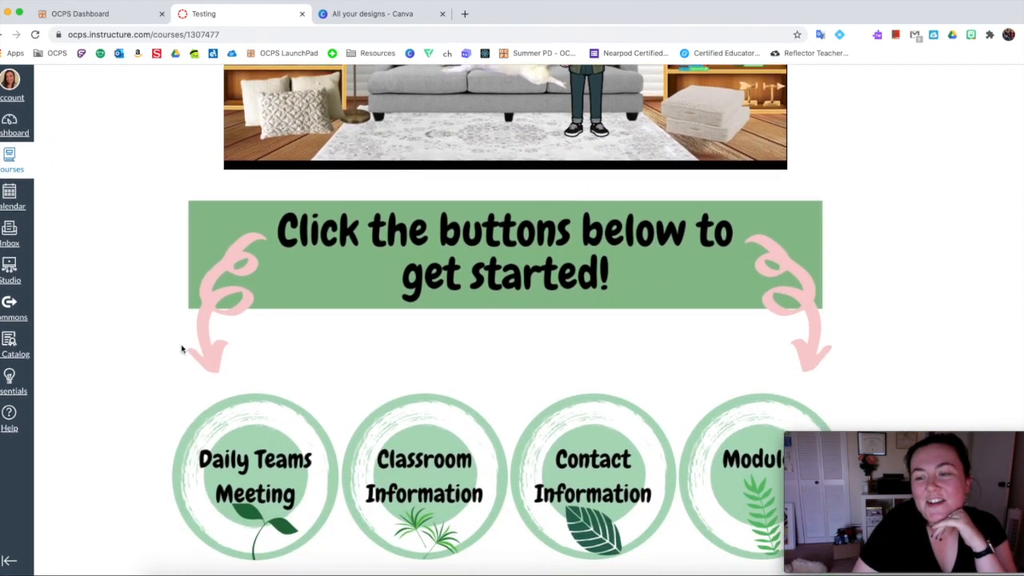